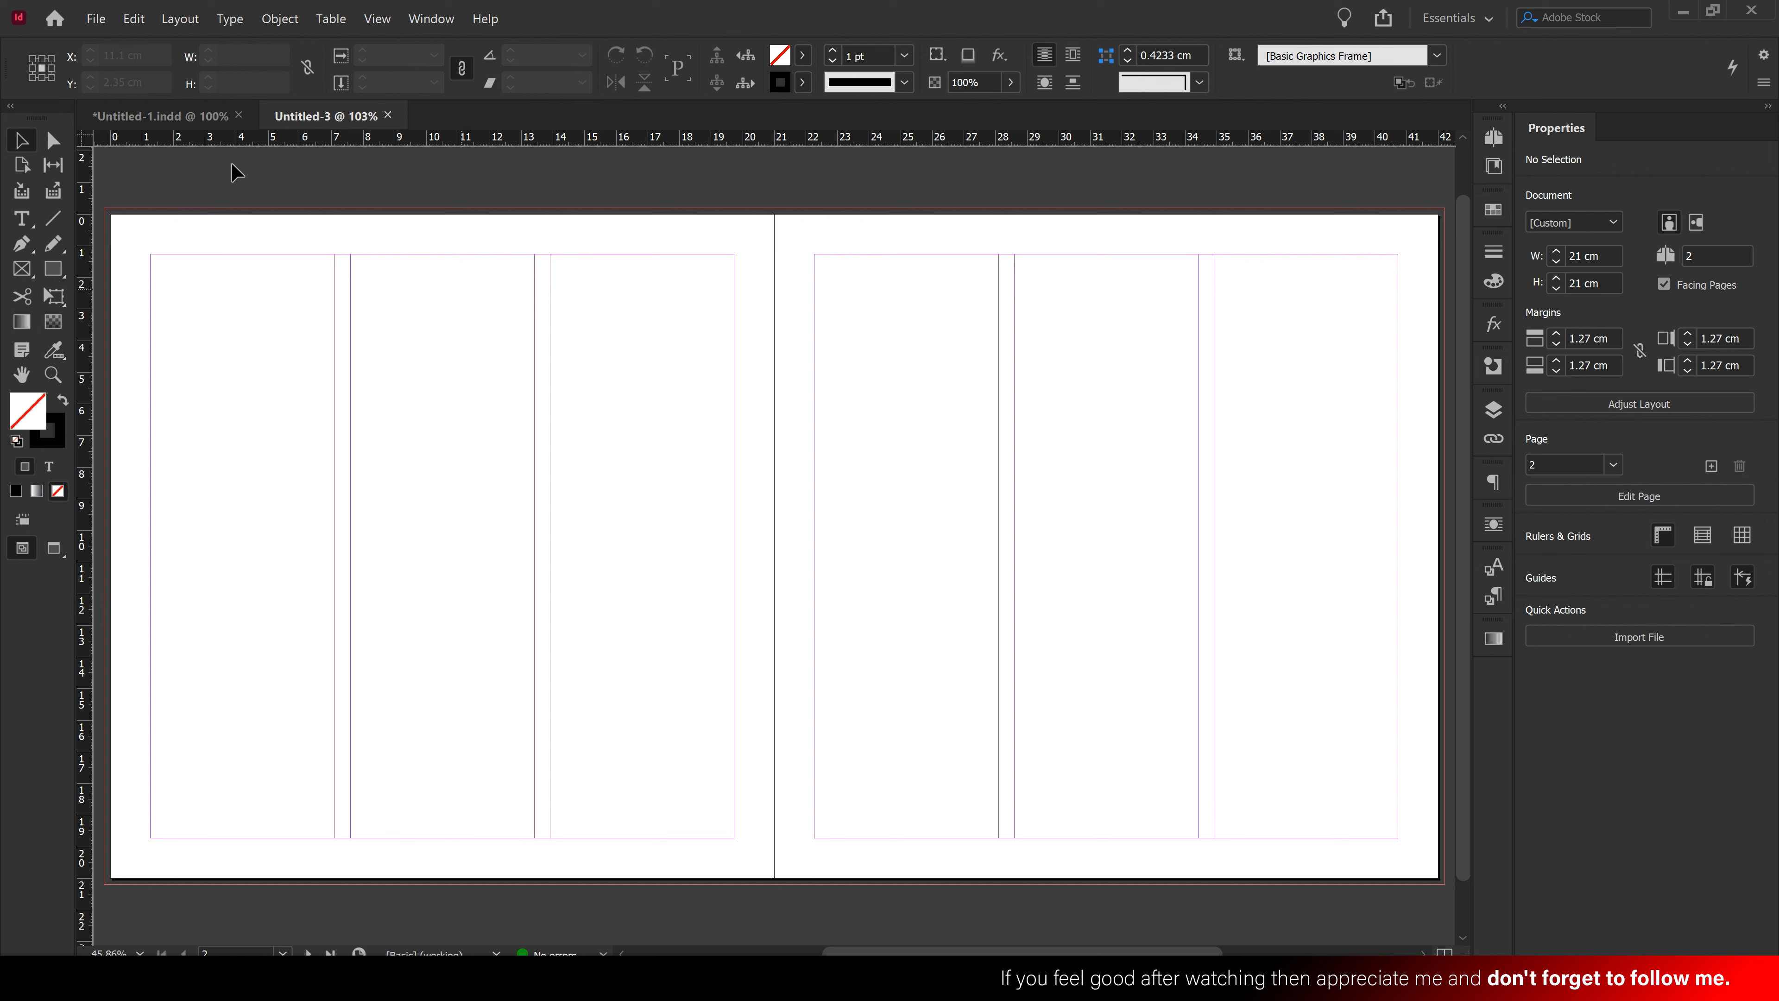
Place the black-and-white guitarist JPG onto the spread
click(94, 26)
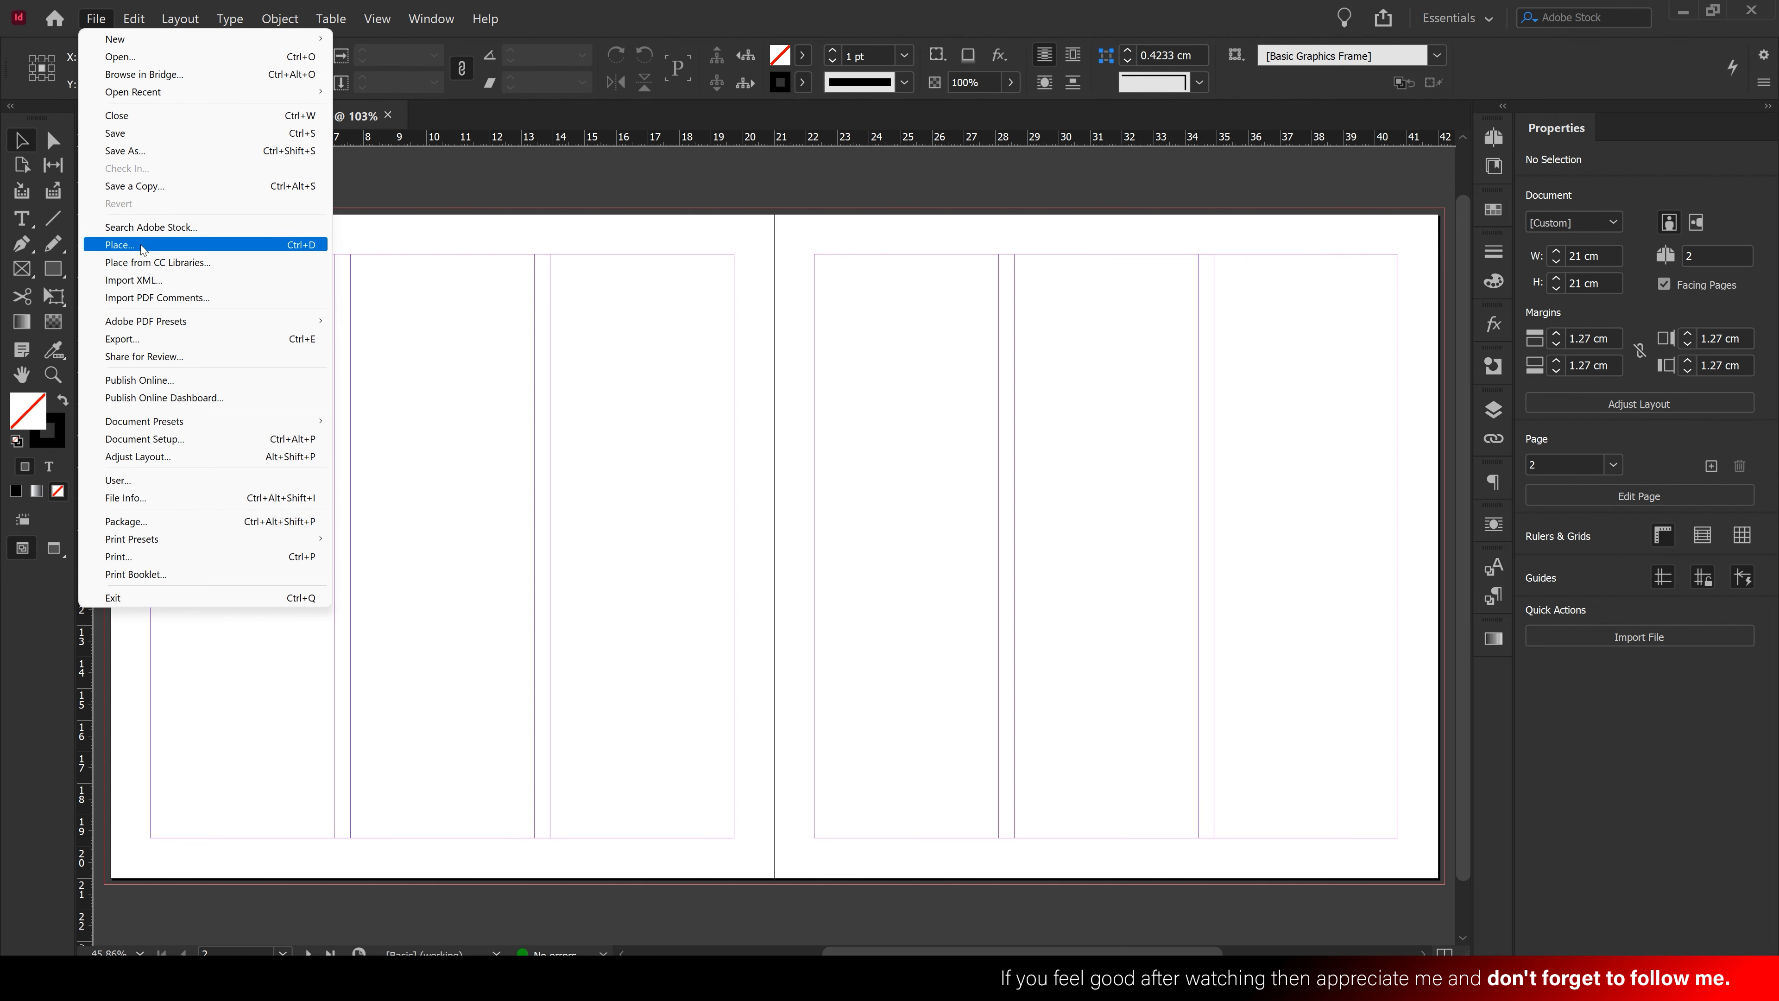
click(172, 247)
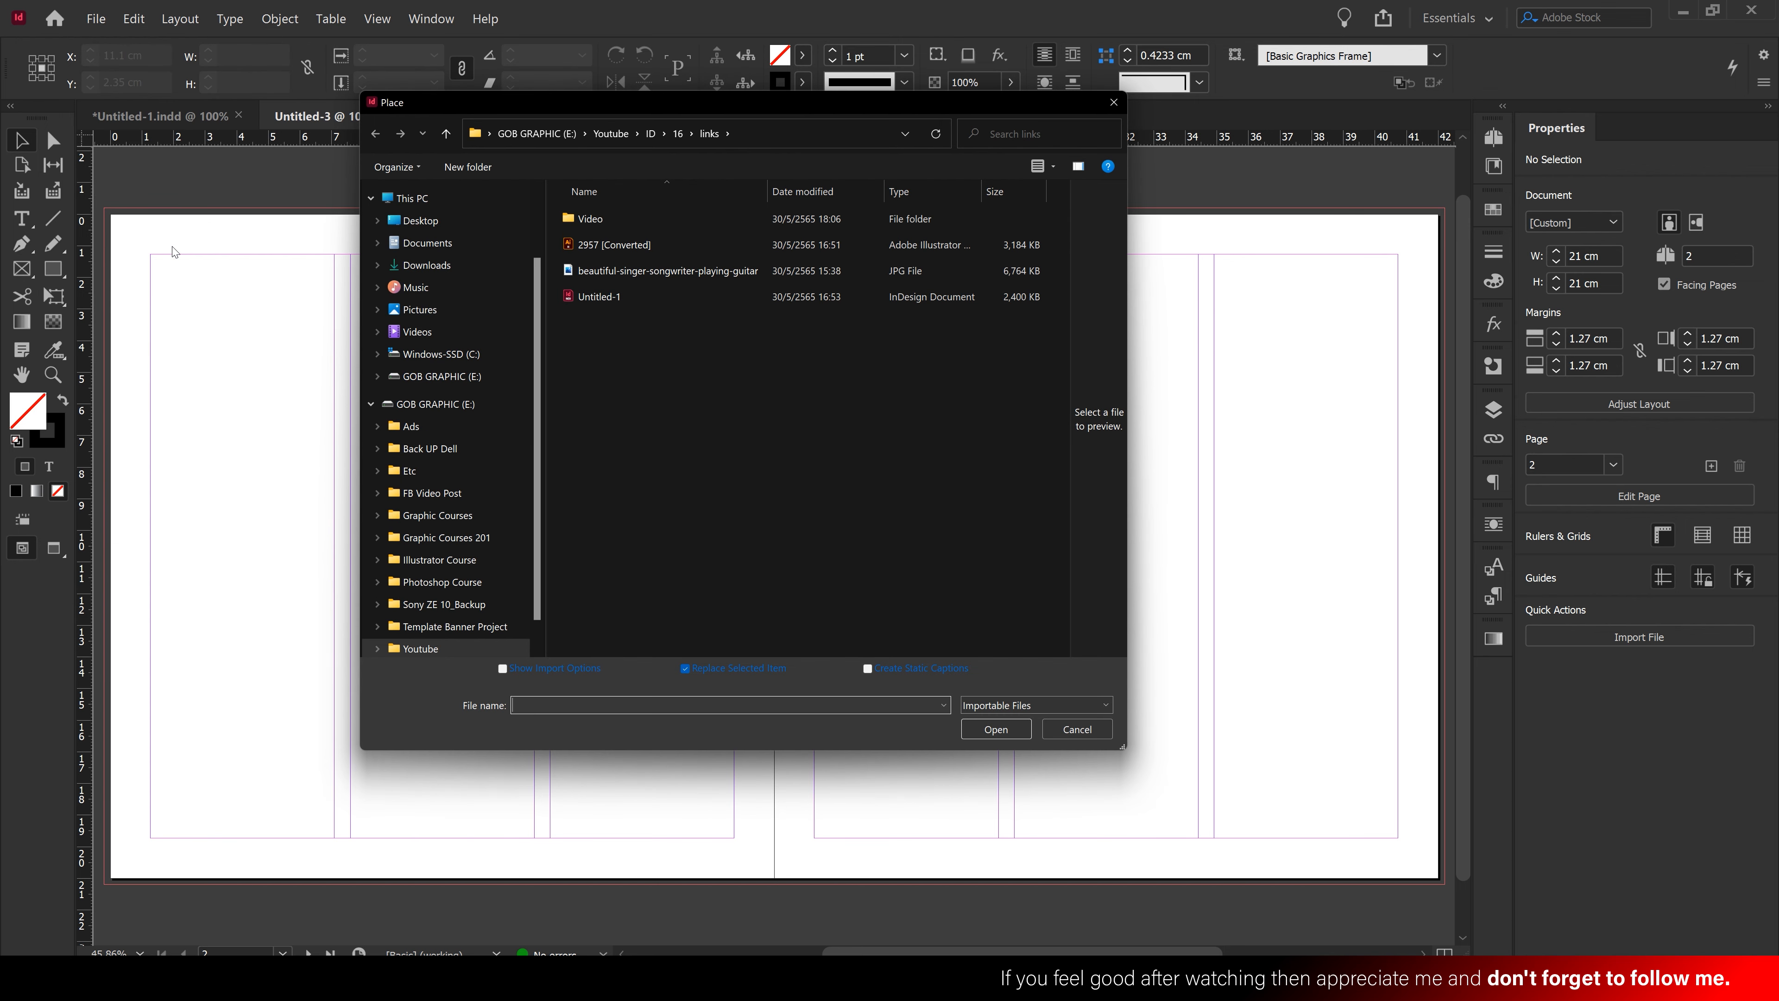
click(587, 272)
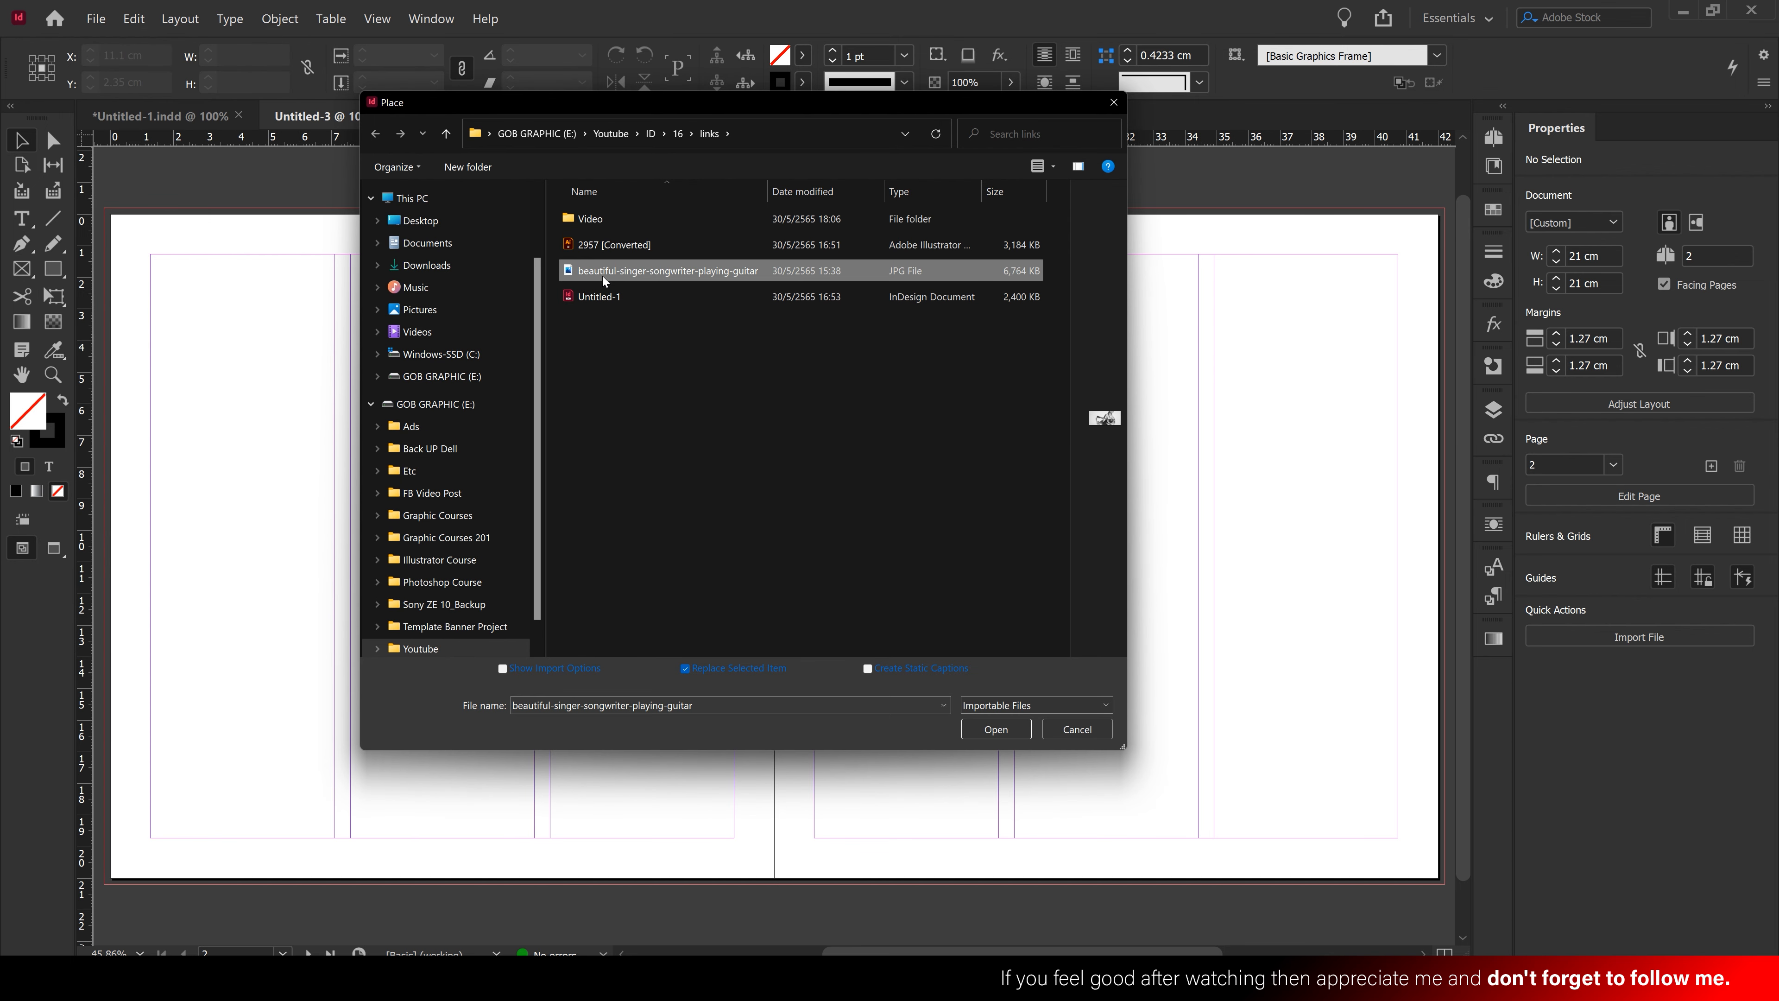
drag(1069, 432, 947, 431)
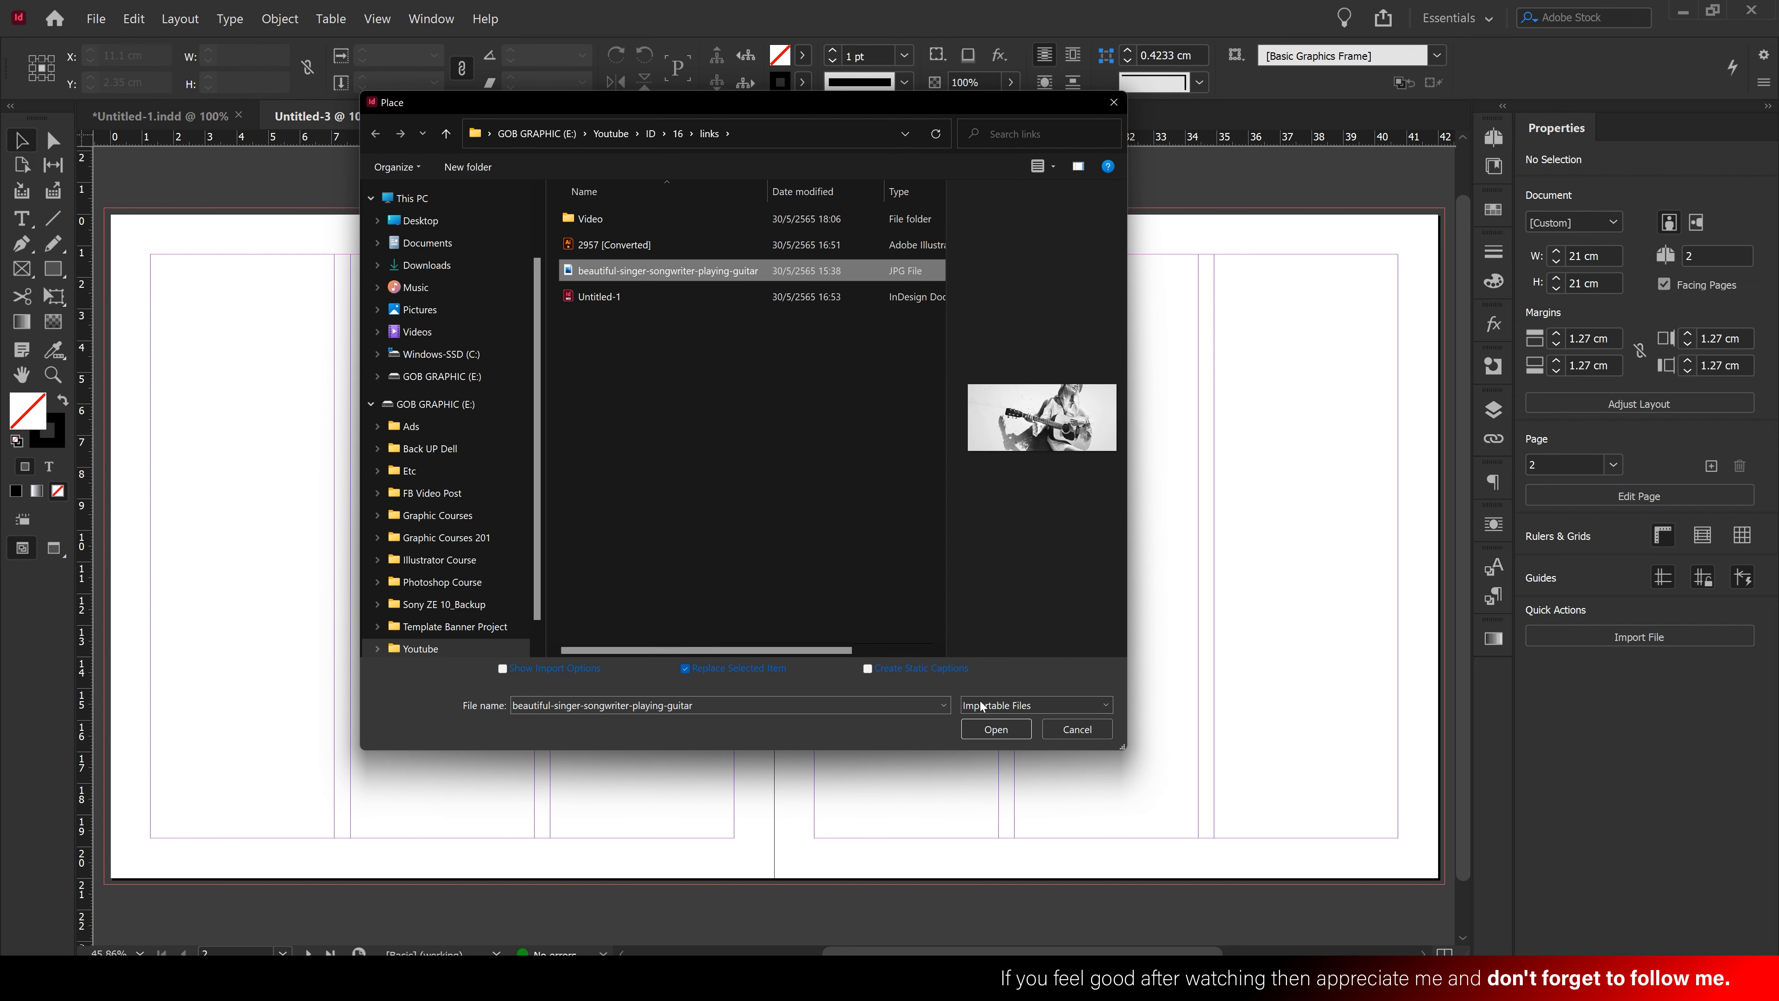
click(994, 729)
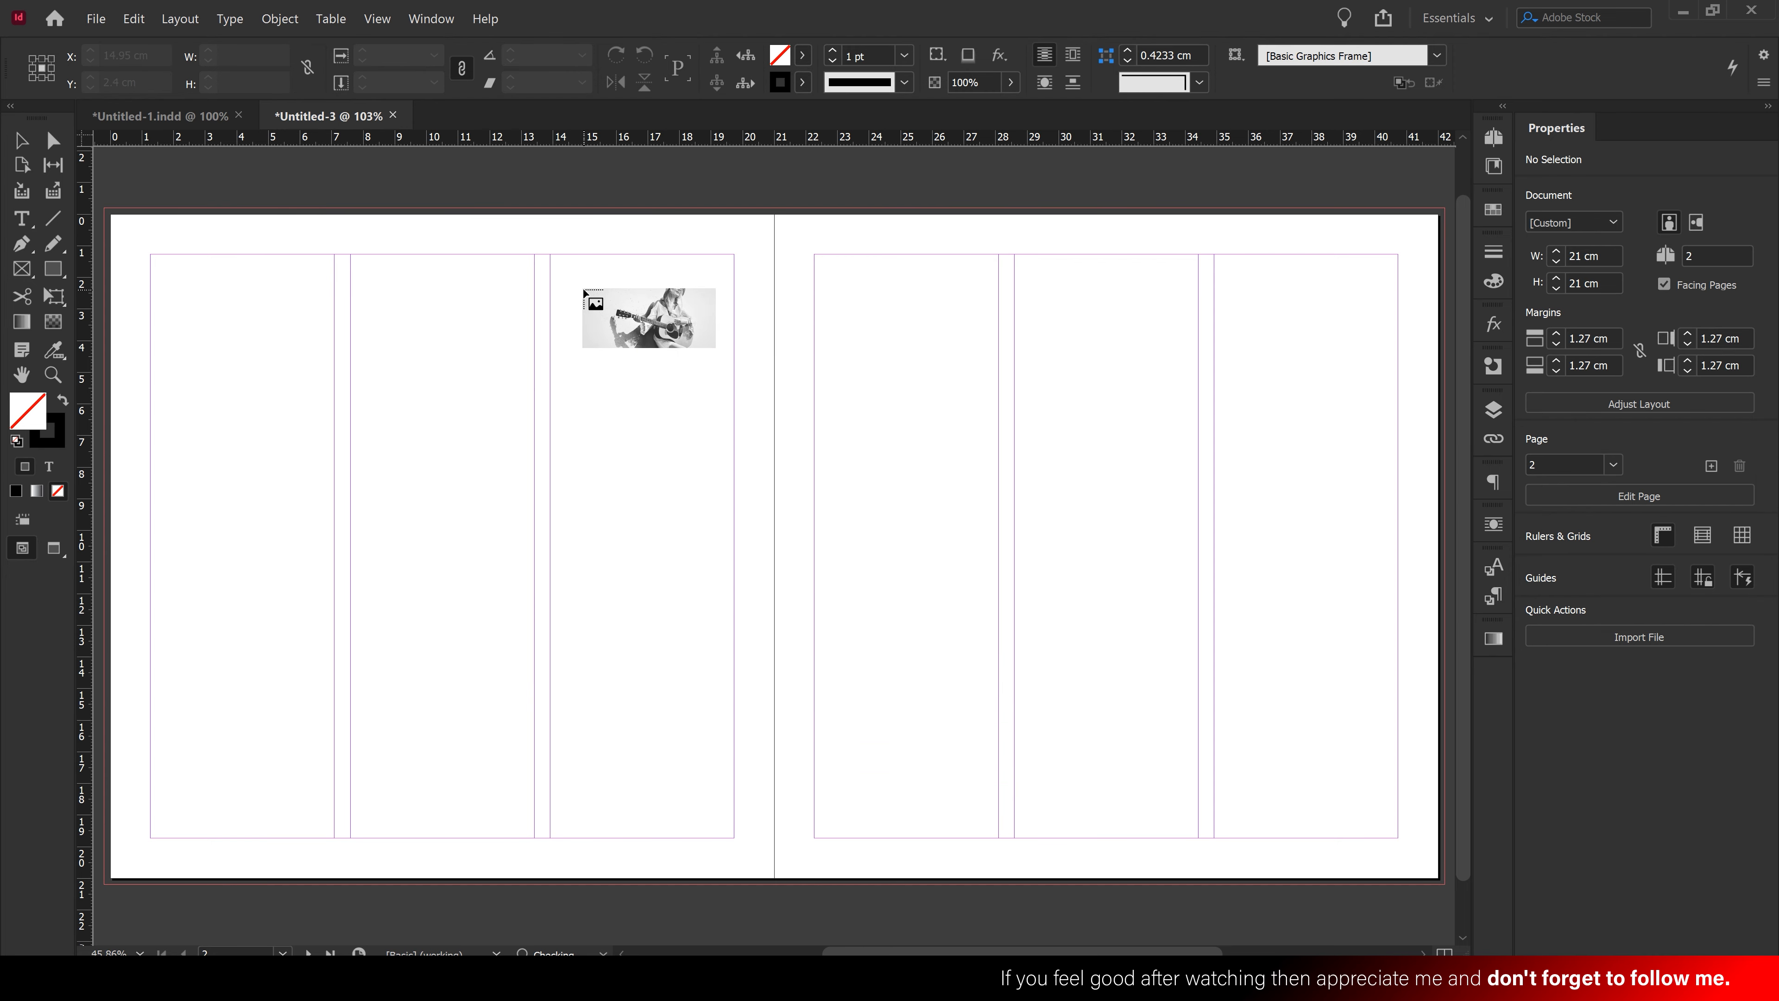
click(583, 290)
Scale and position the photo so it stretches across the whole spread
drag(925, 403, 630, 324)
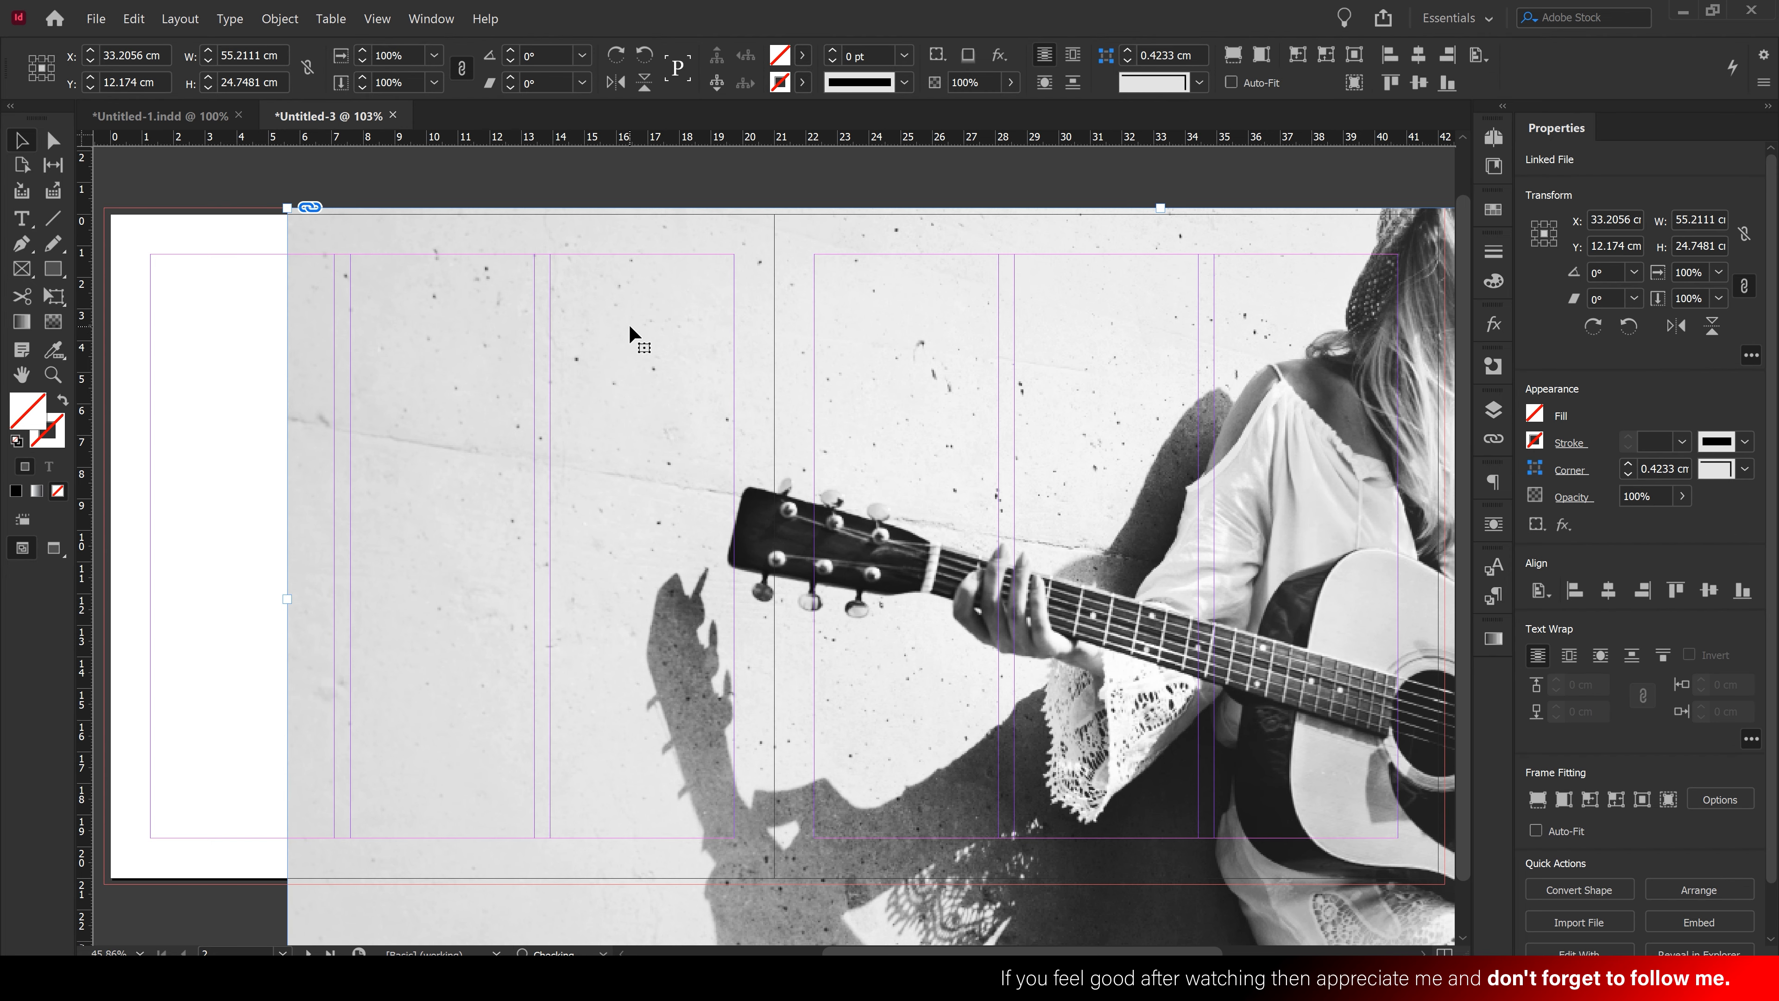
key(ctrl+space)
ctrl+alt+click(875, 476)
ctrl+alt+click(876, 476)
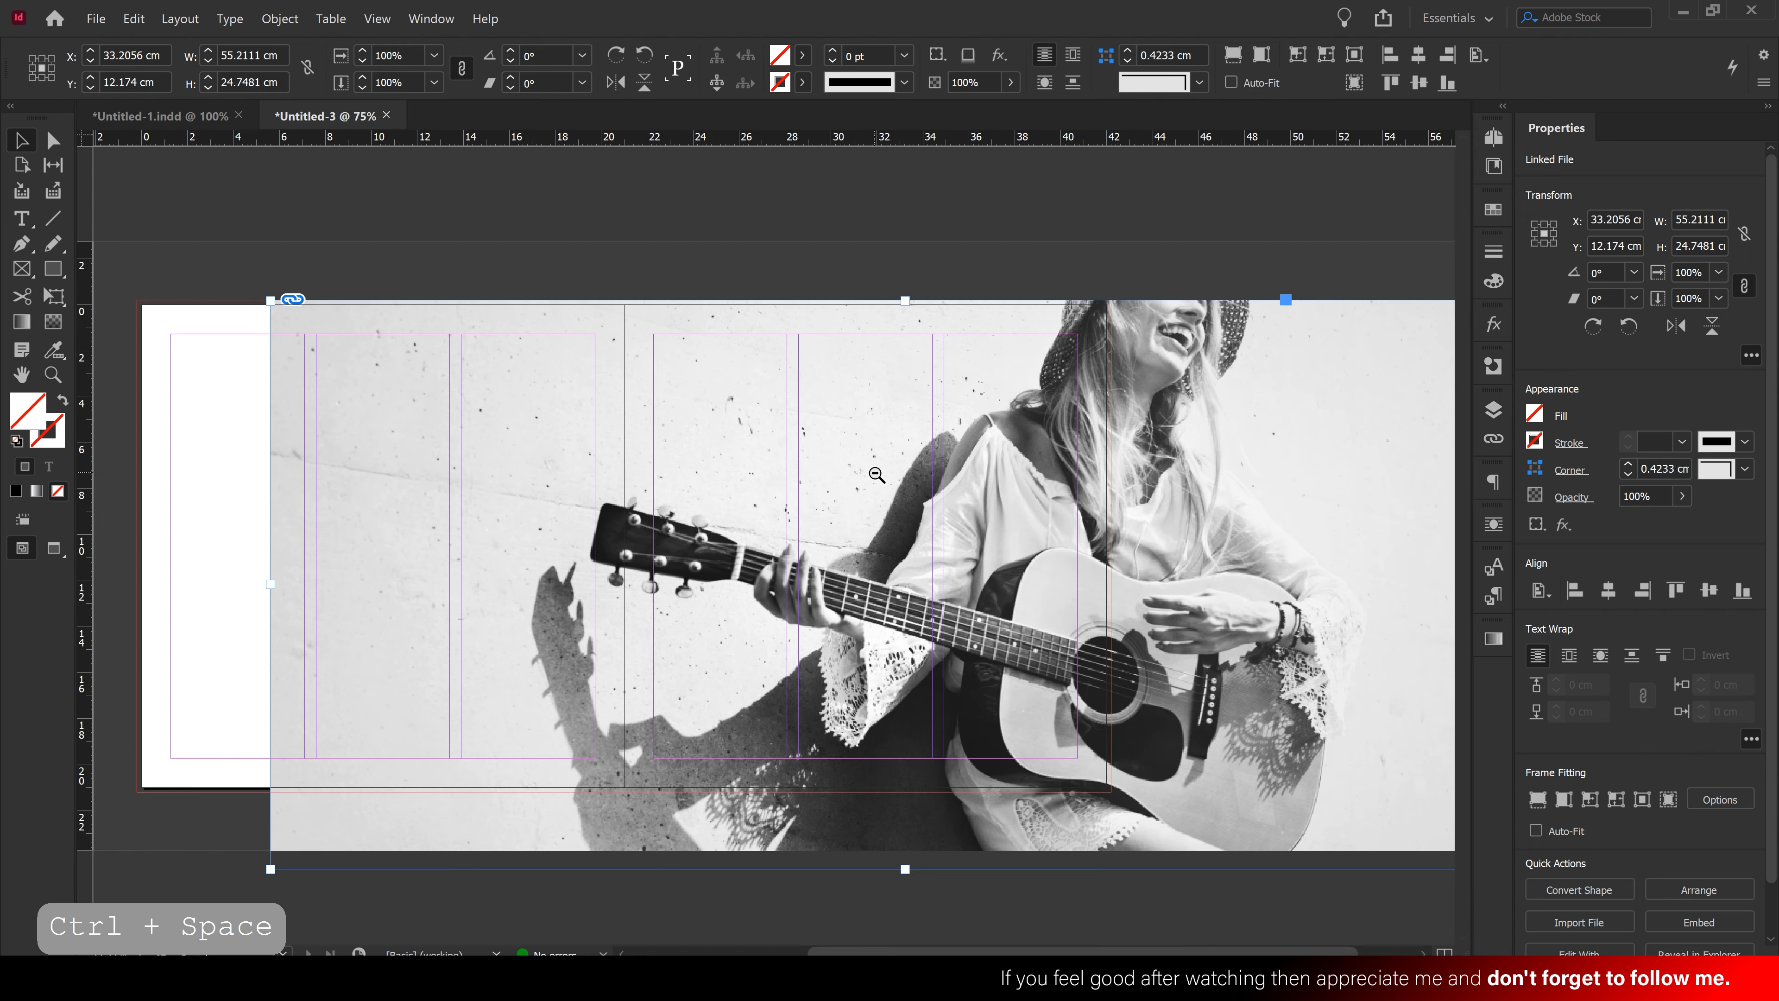
ctrl+alt+click(876, 475)
drag(1124, 494, 909, 492)
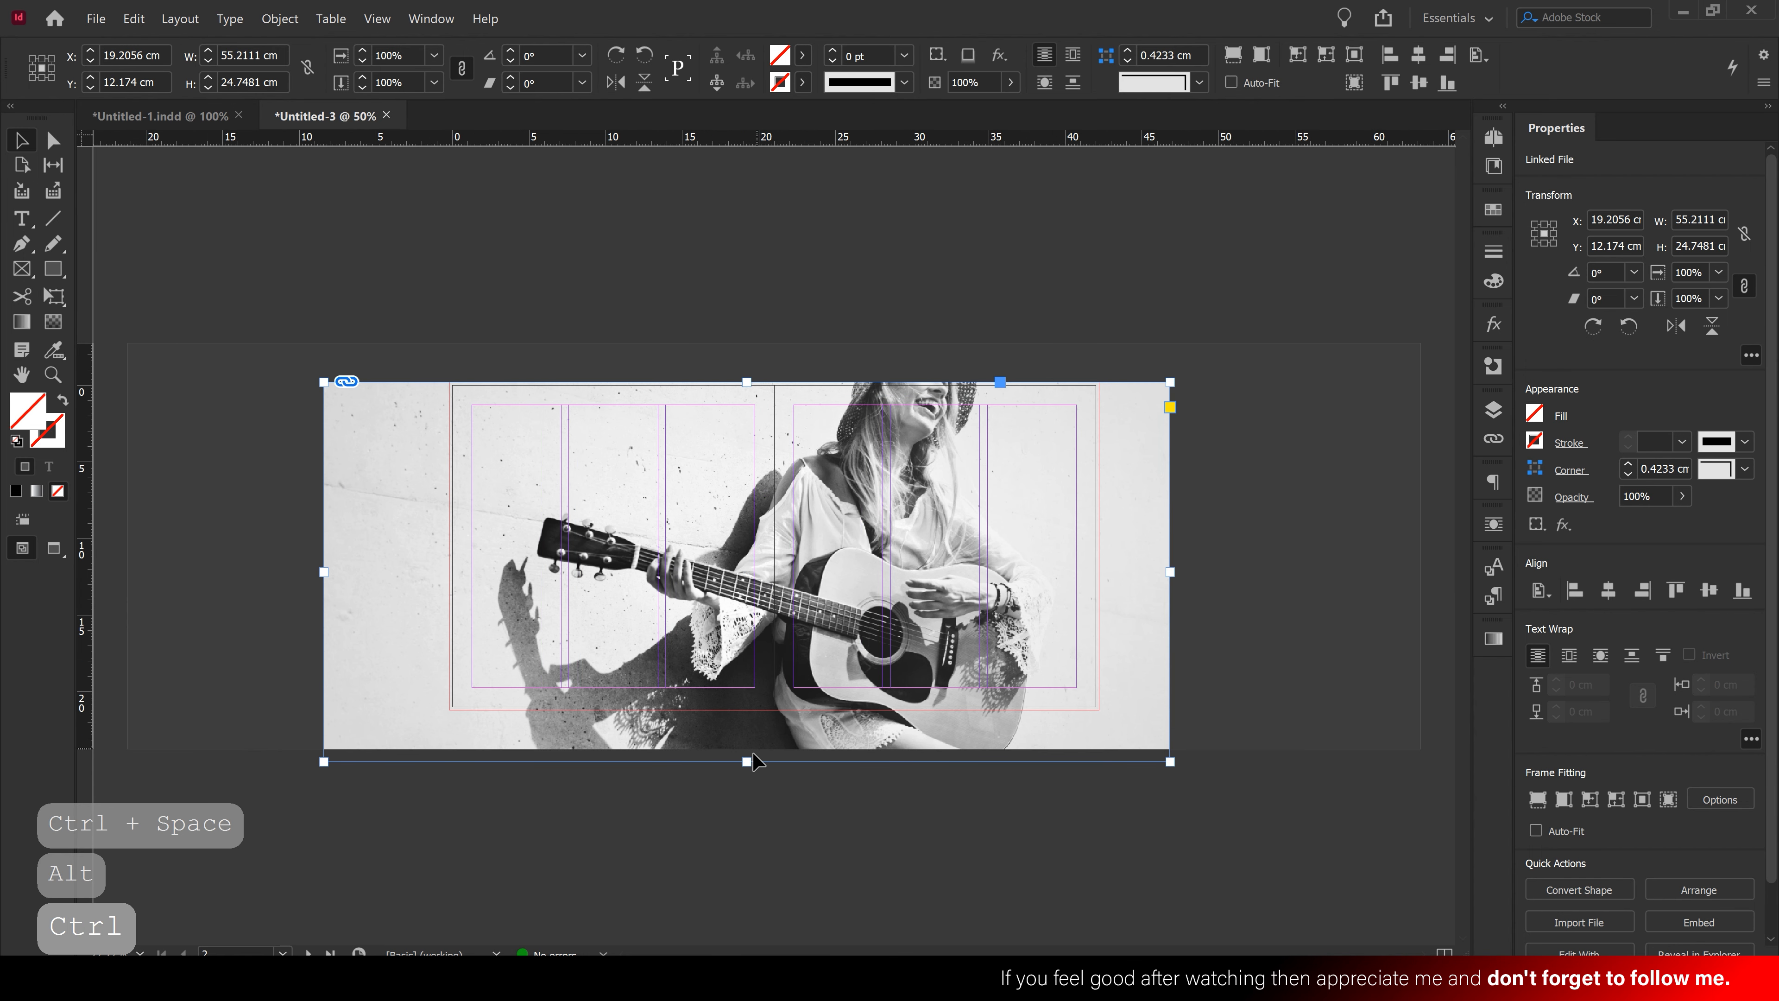
drag(748, 760, 753, 712)
drag(968, 589, 956, 596)
Shift the photo slightly and trim its left edge so the frame fits the spread at 42.4 × 21.4 cm
key(ctrl+space)
click(874, 531)
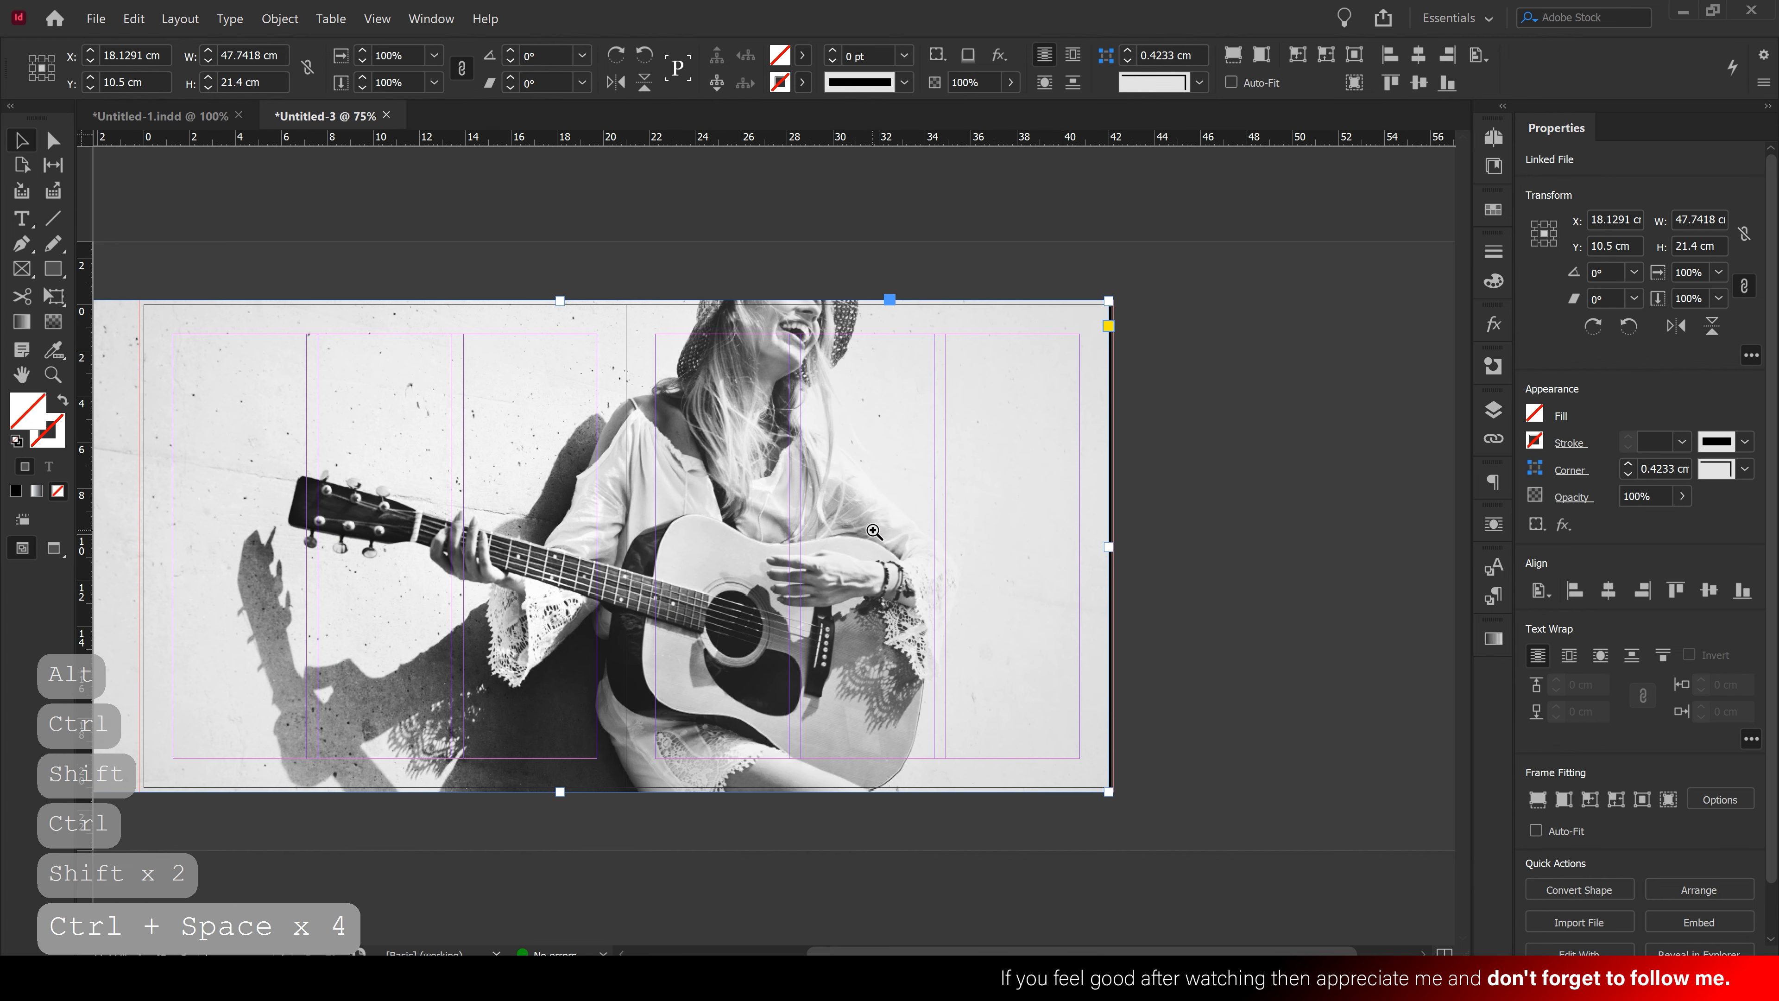
drag(837, 536, 1020, 512)
key(space)
drag(230, 548, 348, 544)
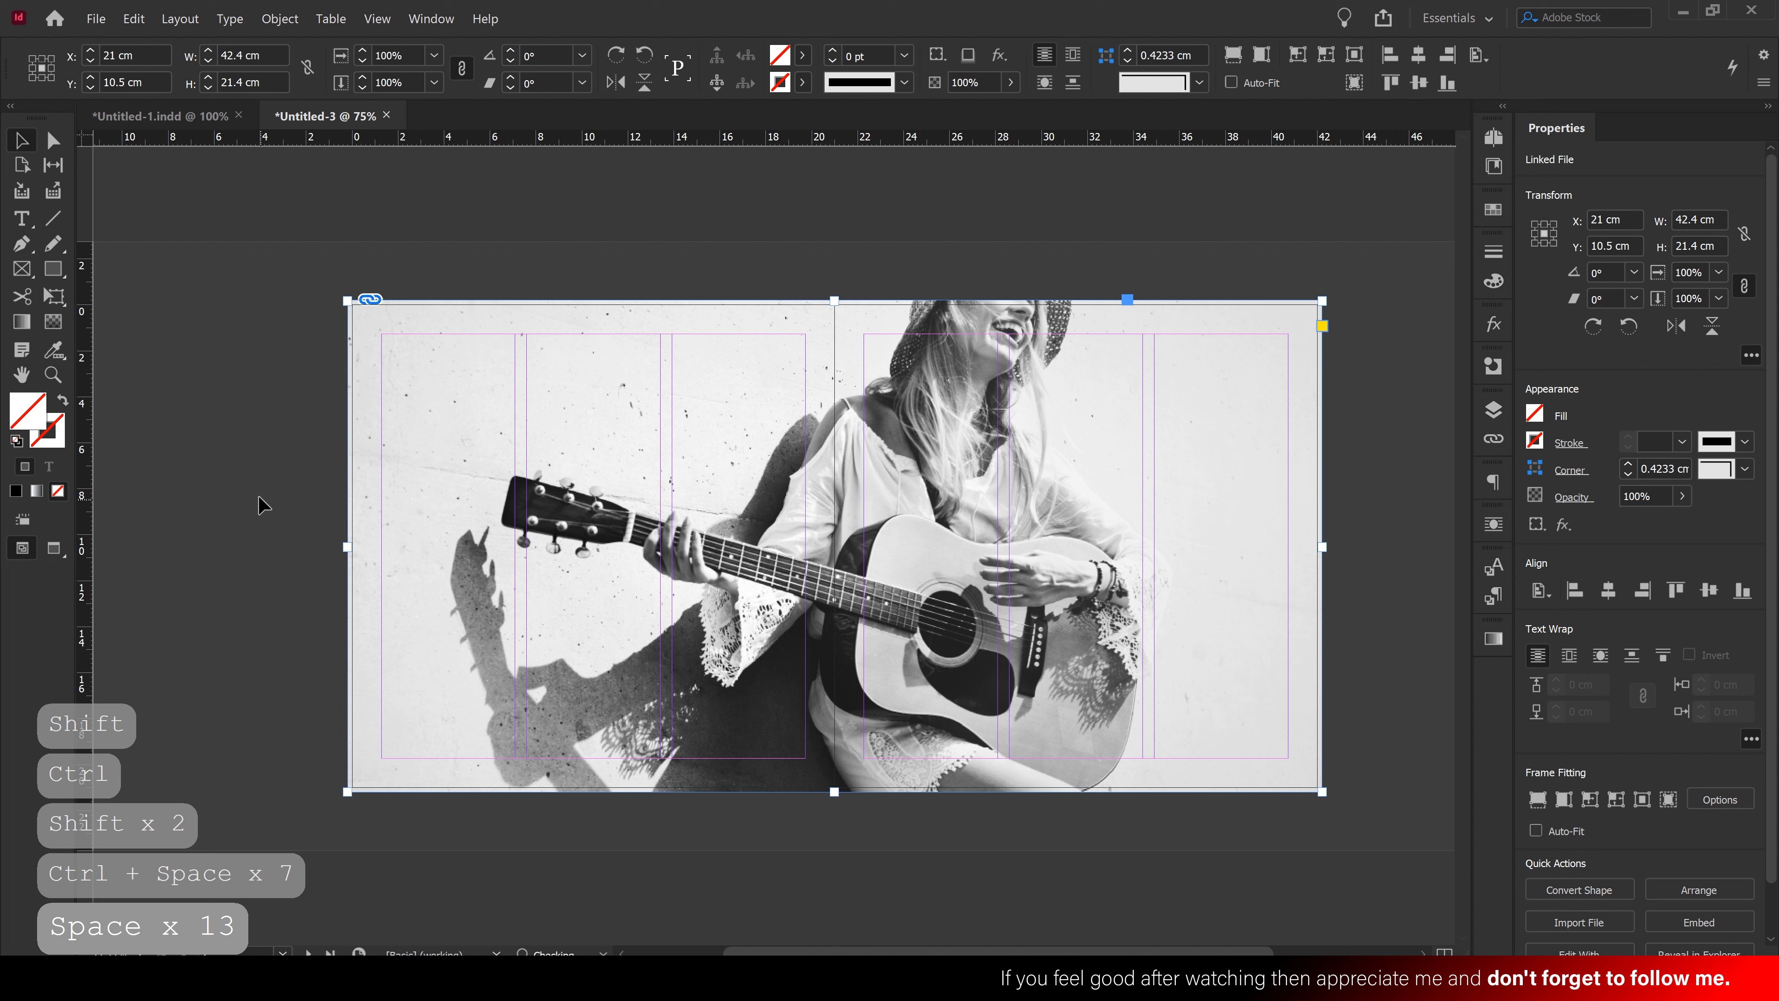
Lock the photo frame in place
click(258, 497)
click(735, 413)
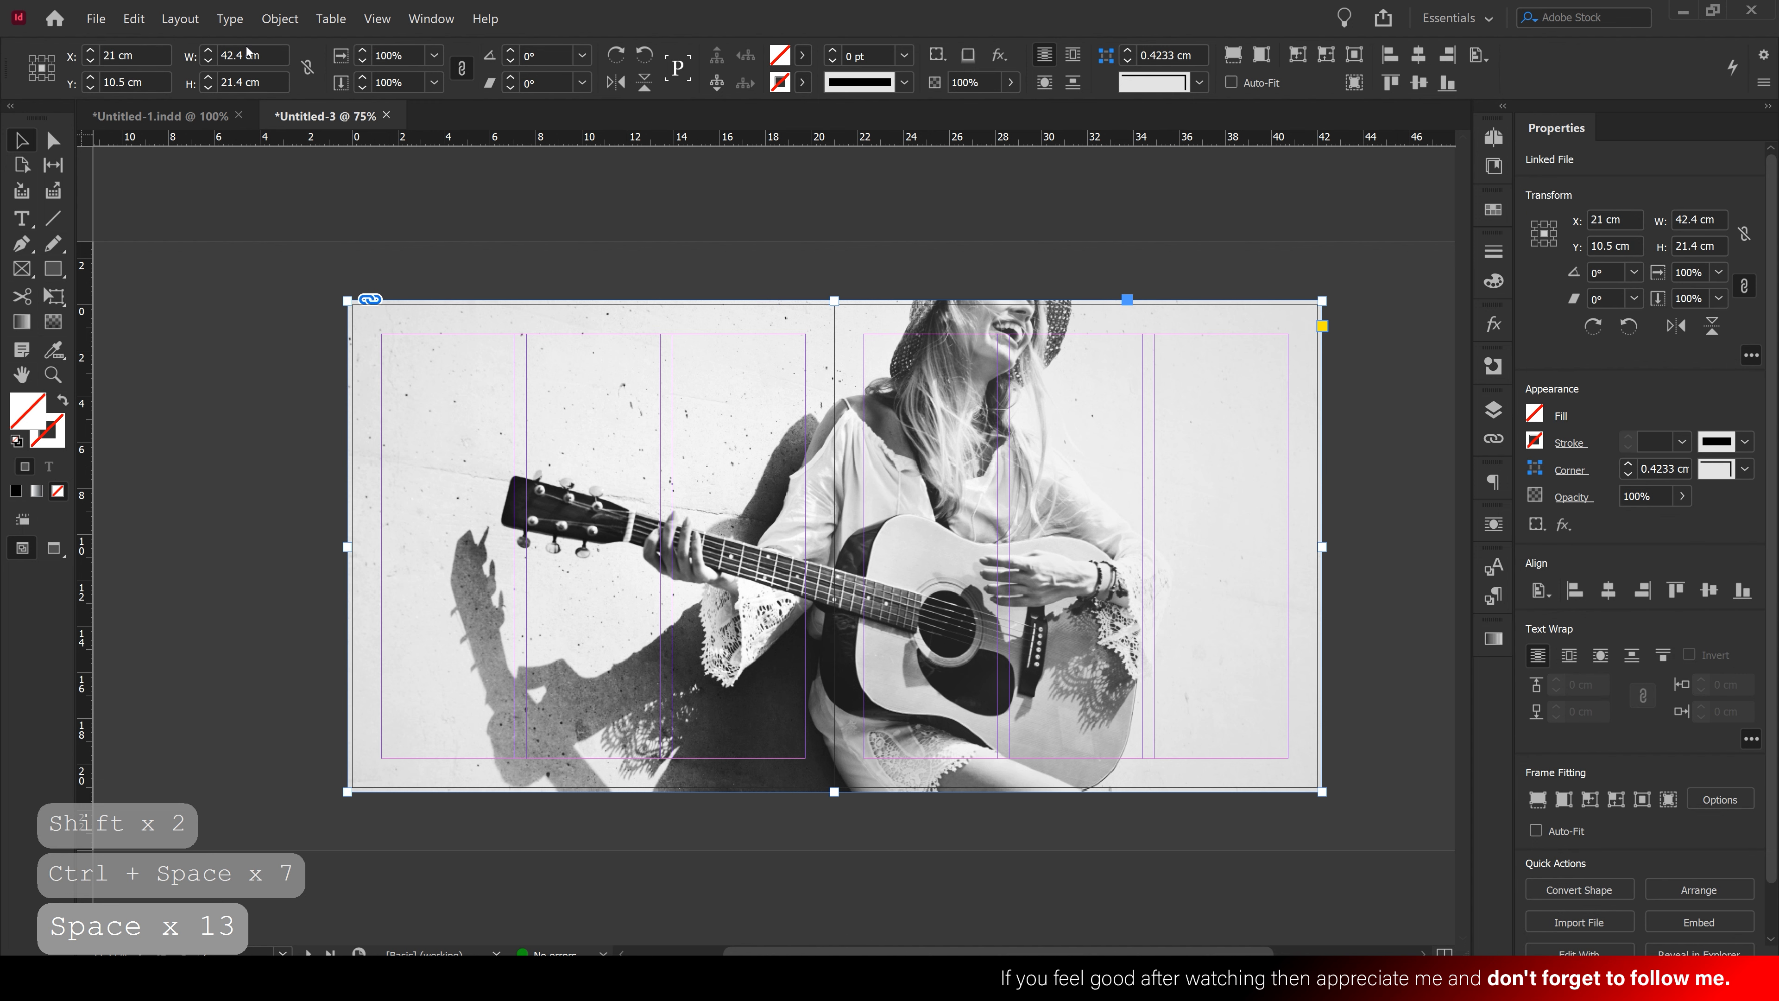
click(277, 19)
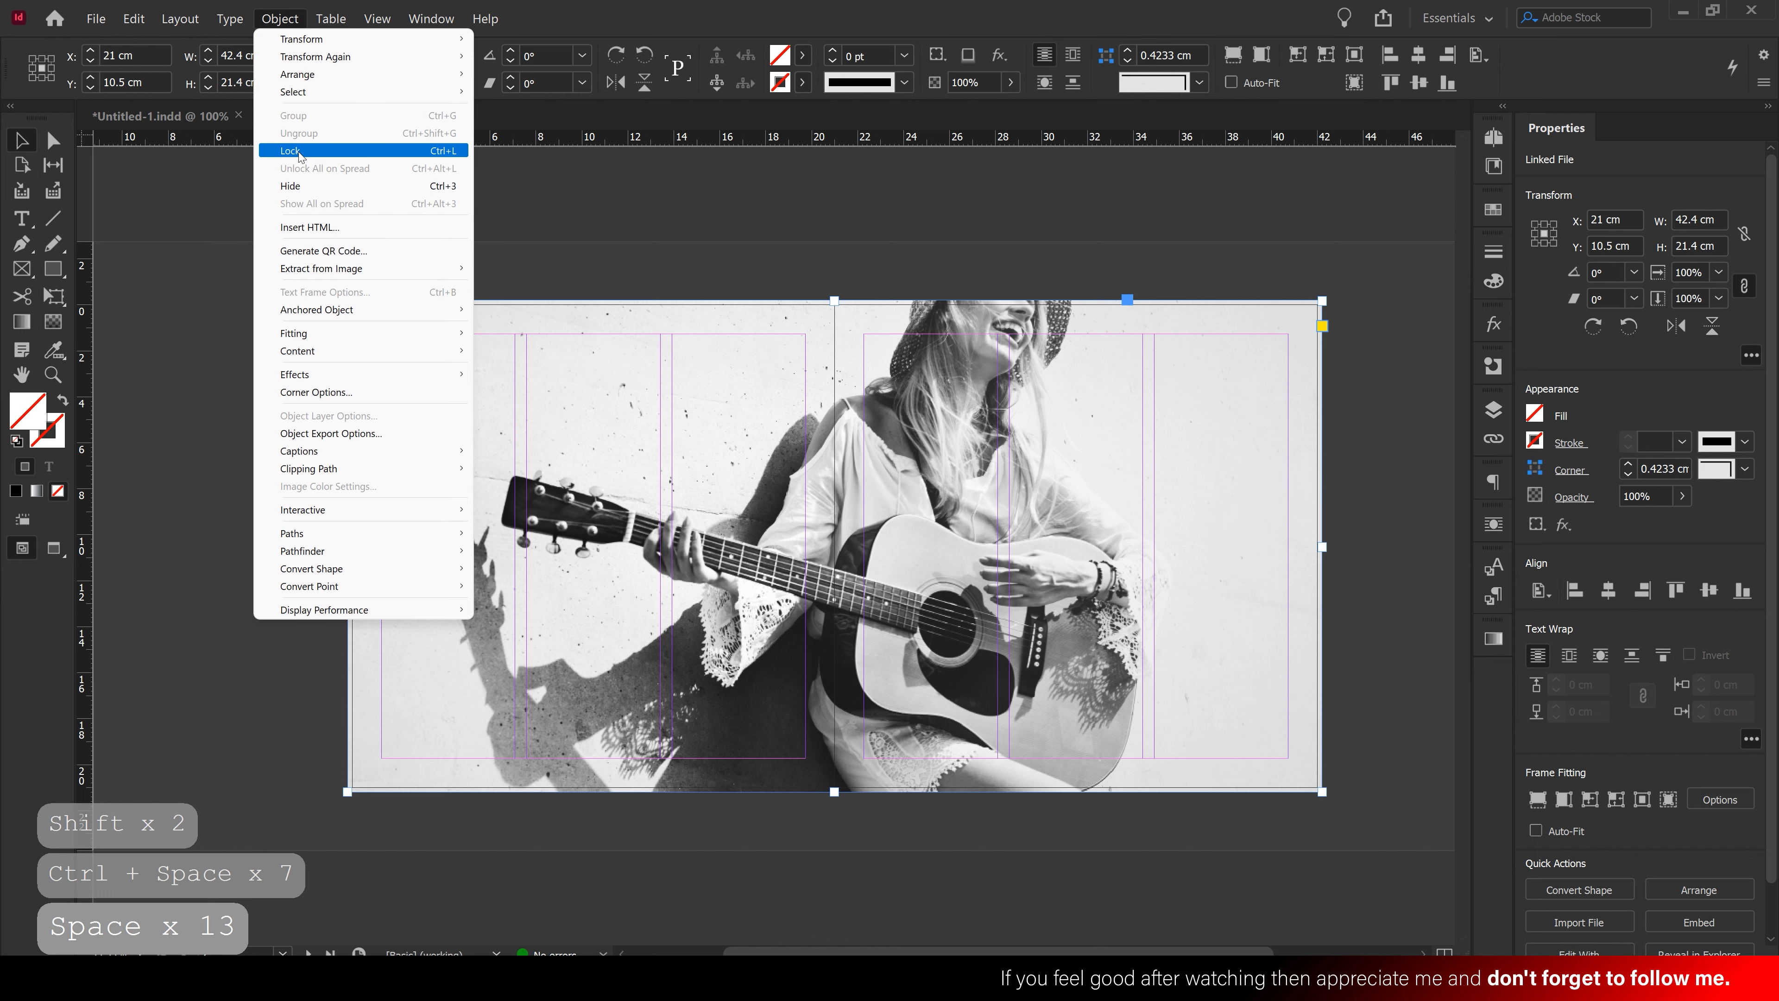
click(361, 152)
click(838, 296)
Draw a text frame at the top left and type the two-word name at 72 pt
key(ctrl+space)
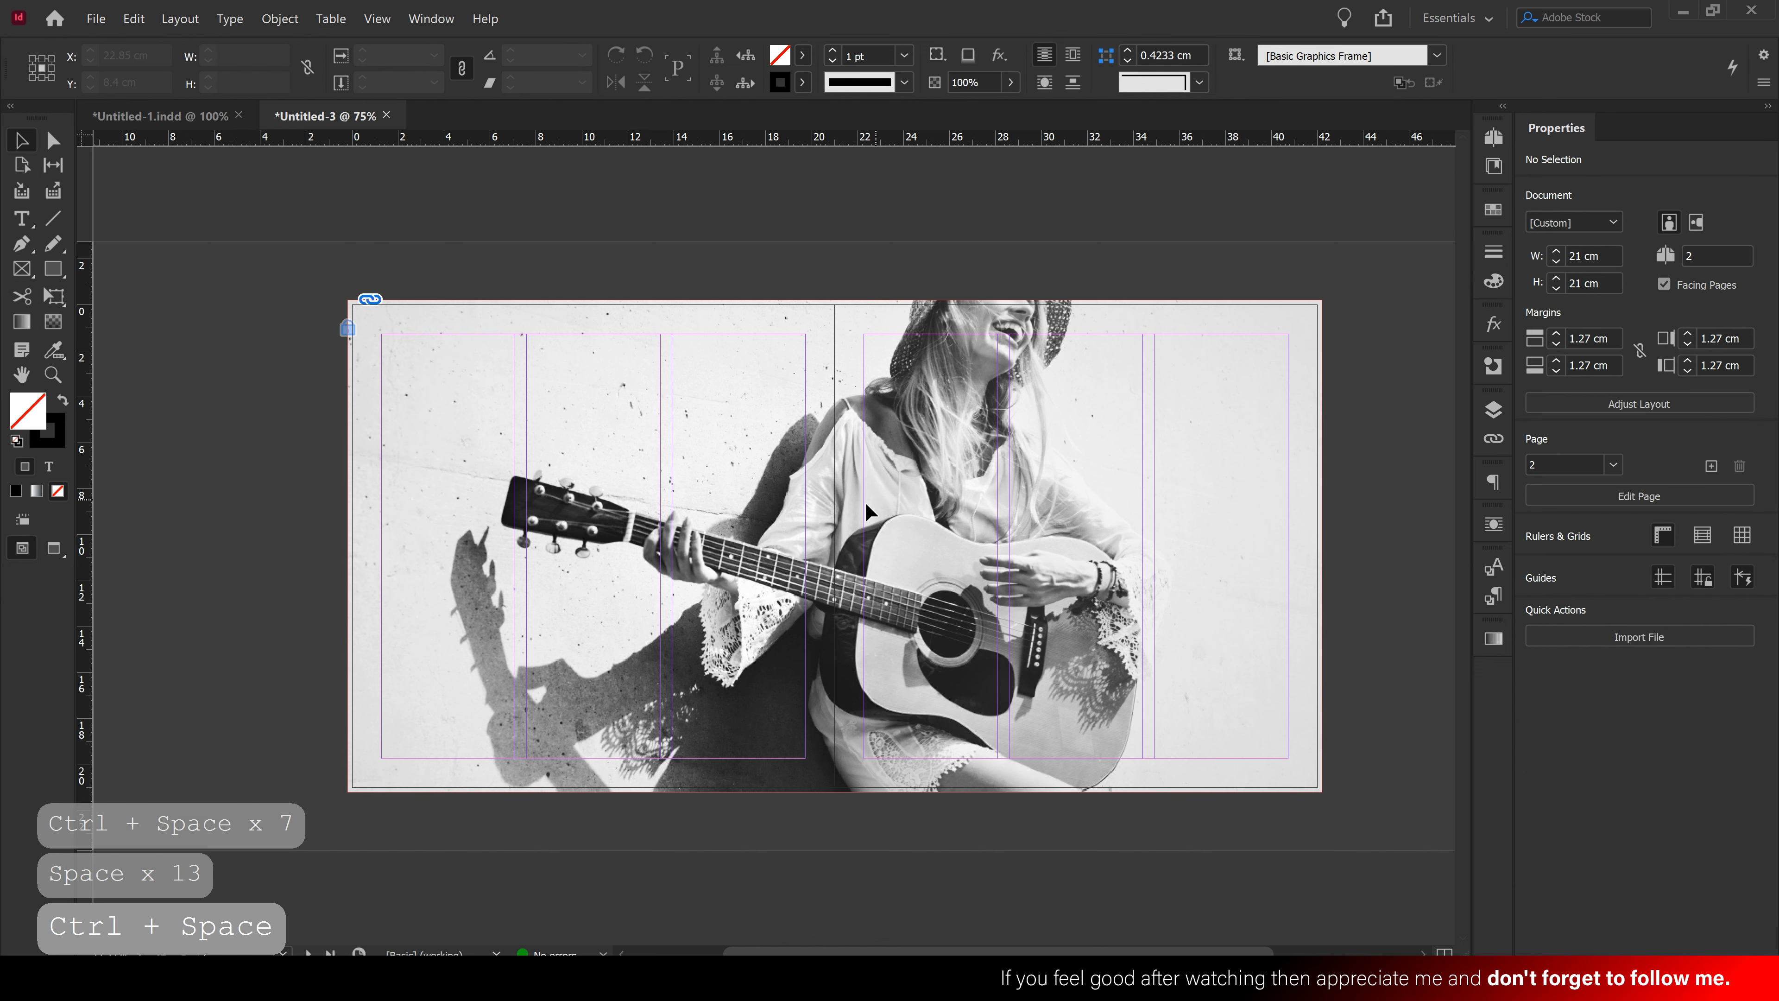
click(838, 512)
drag(838, 512, 841, 451)
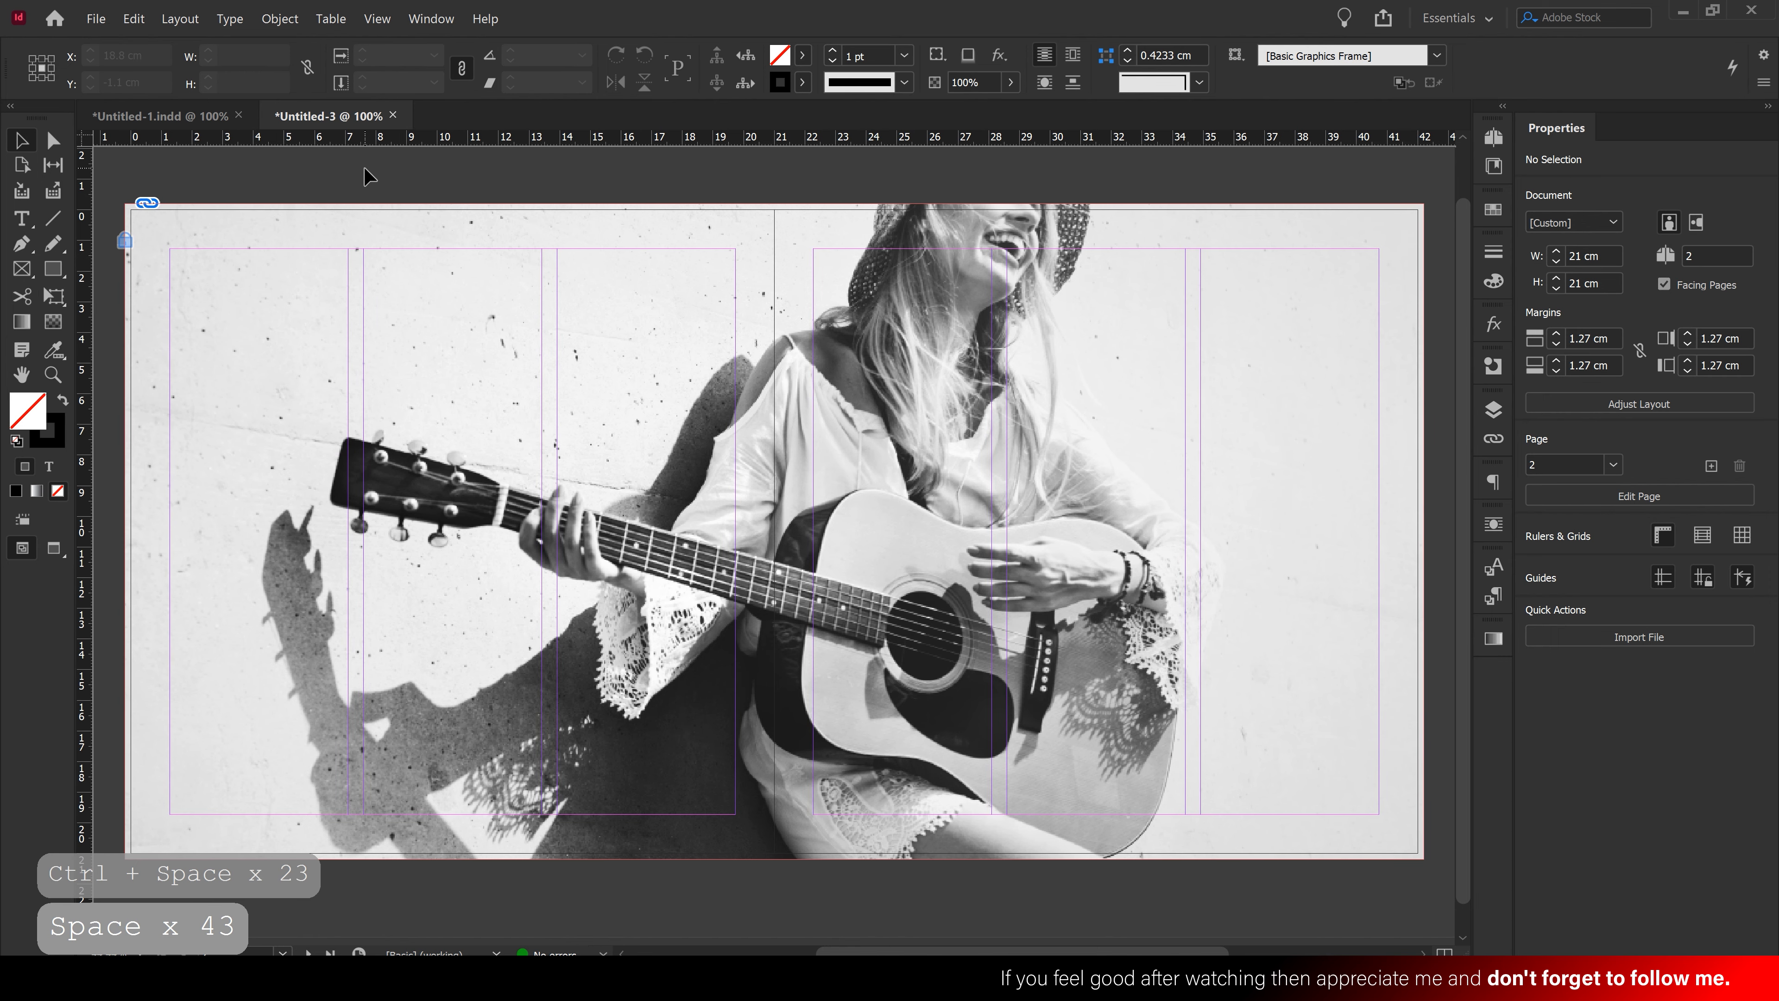
click(35, 221)
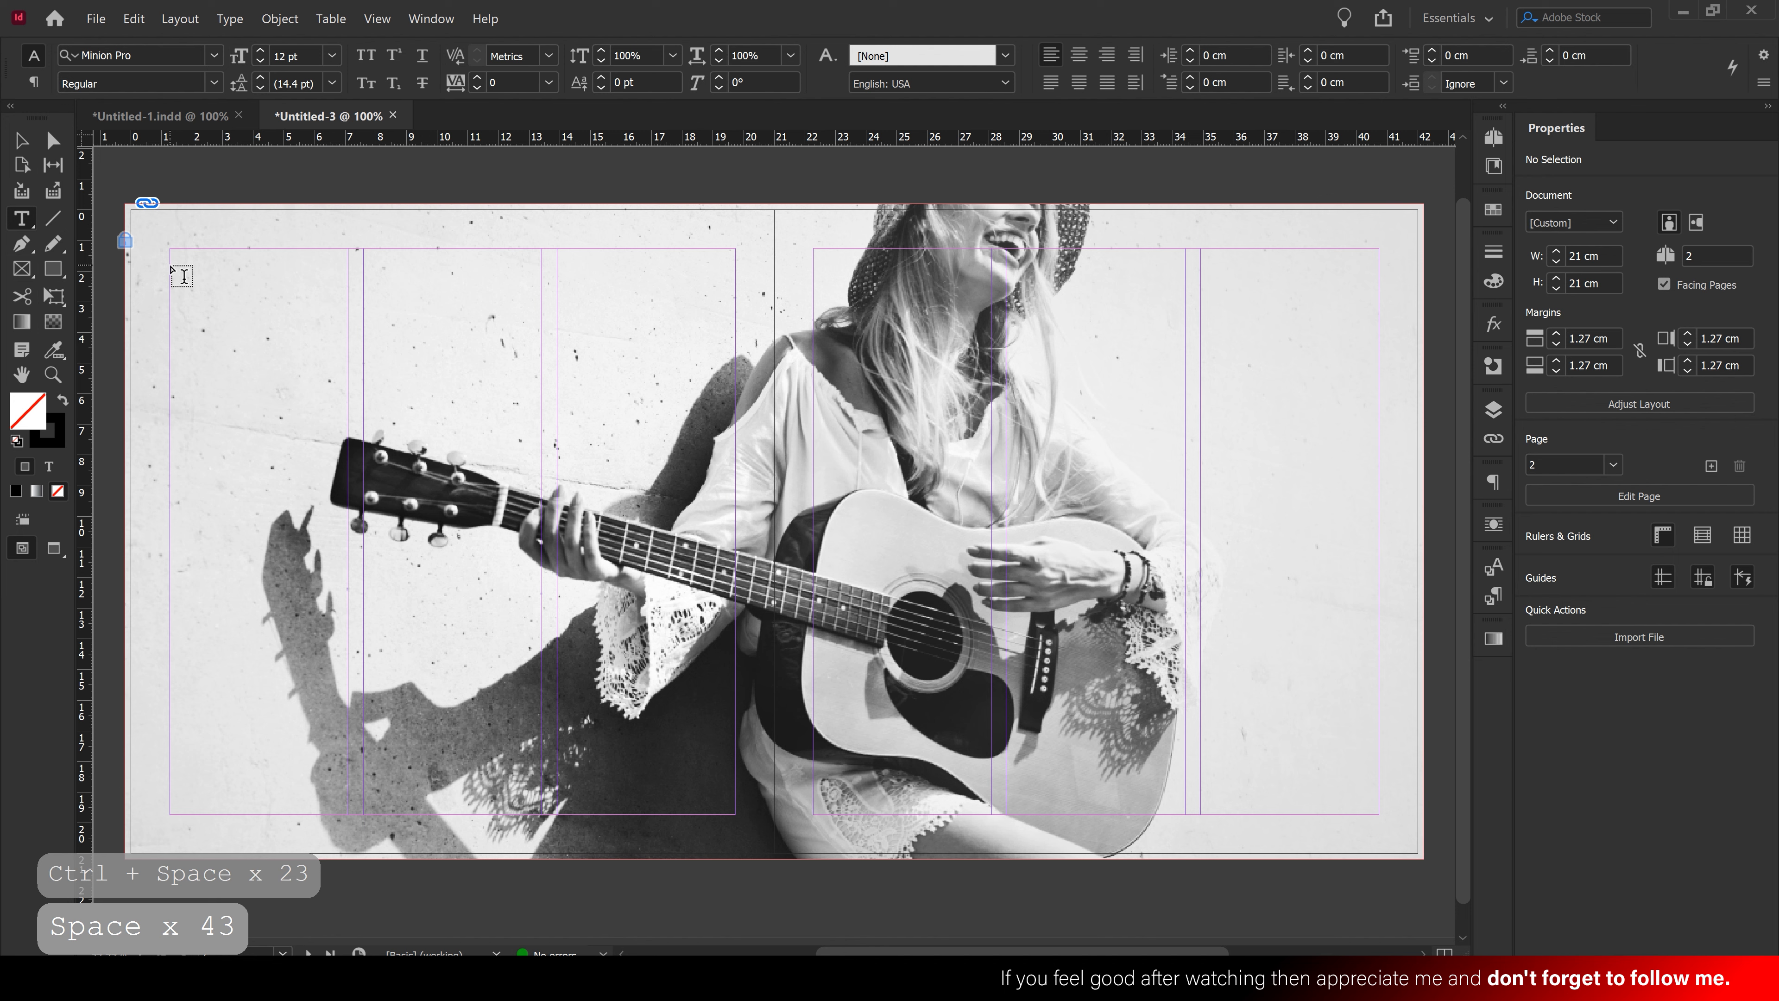
drag(171, 265, 735, 381)
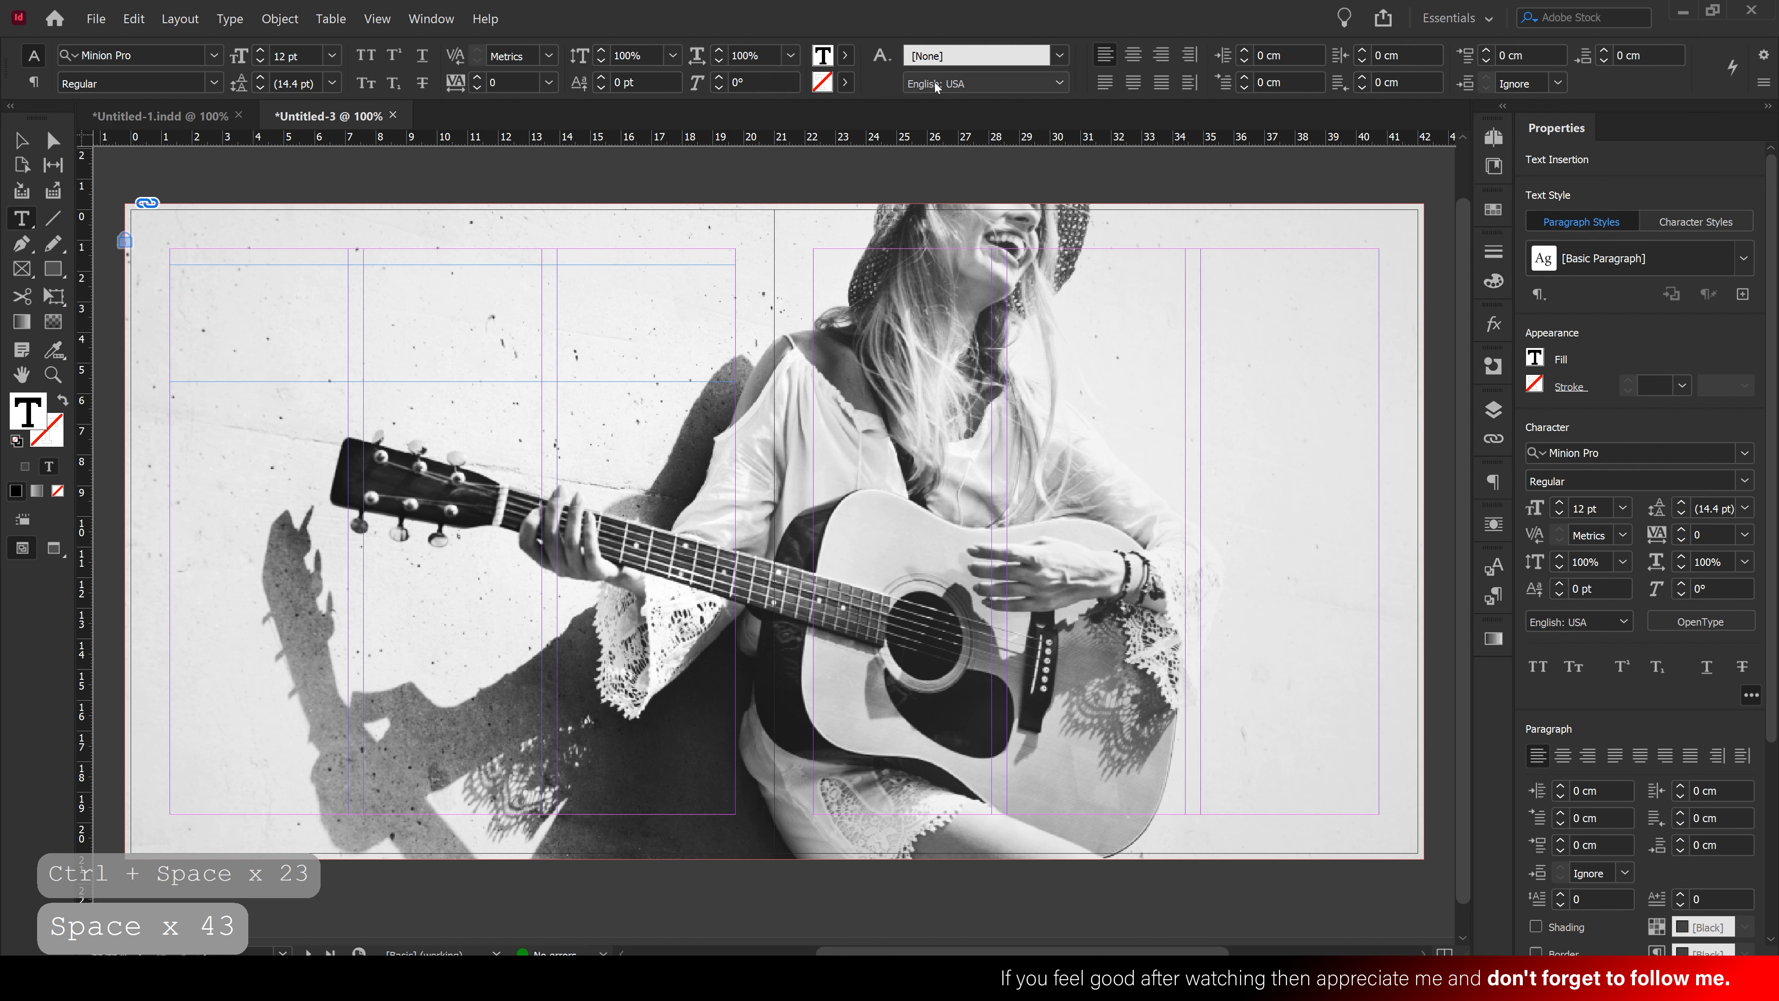
click(332, 55)
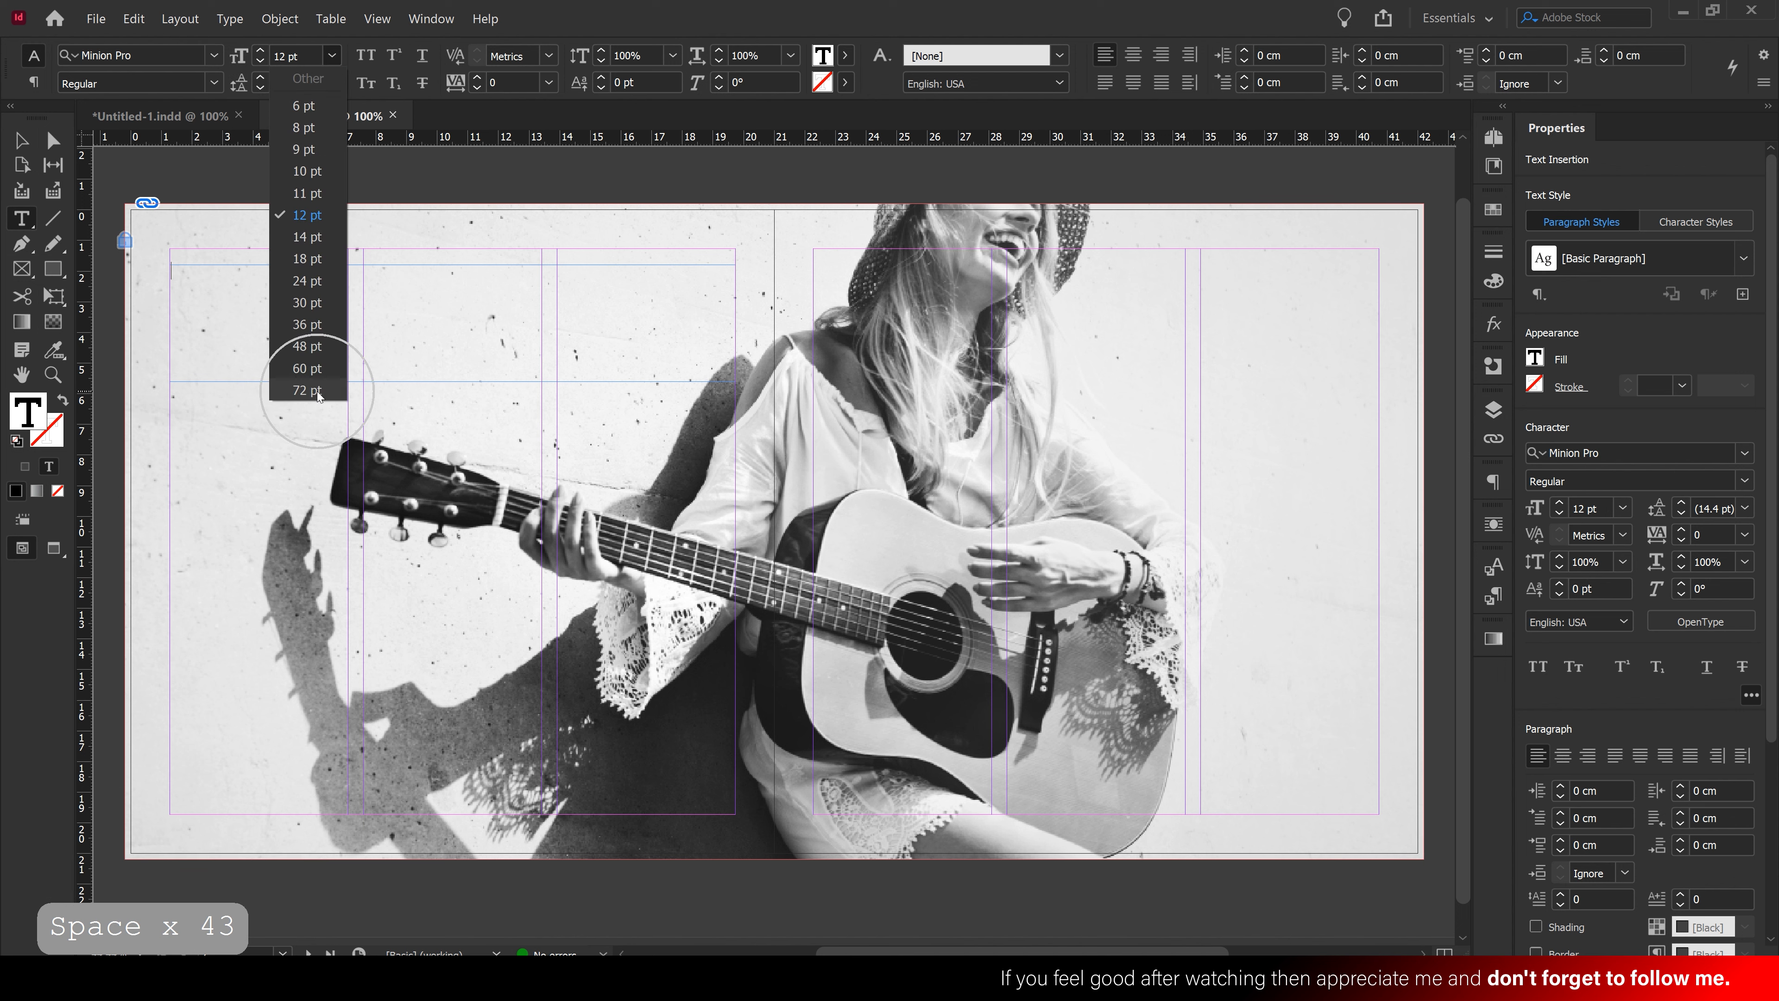
click(306, 391)
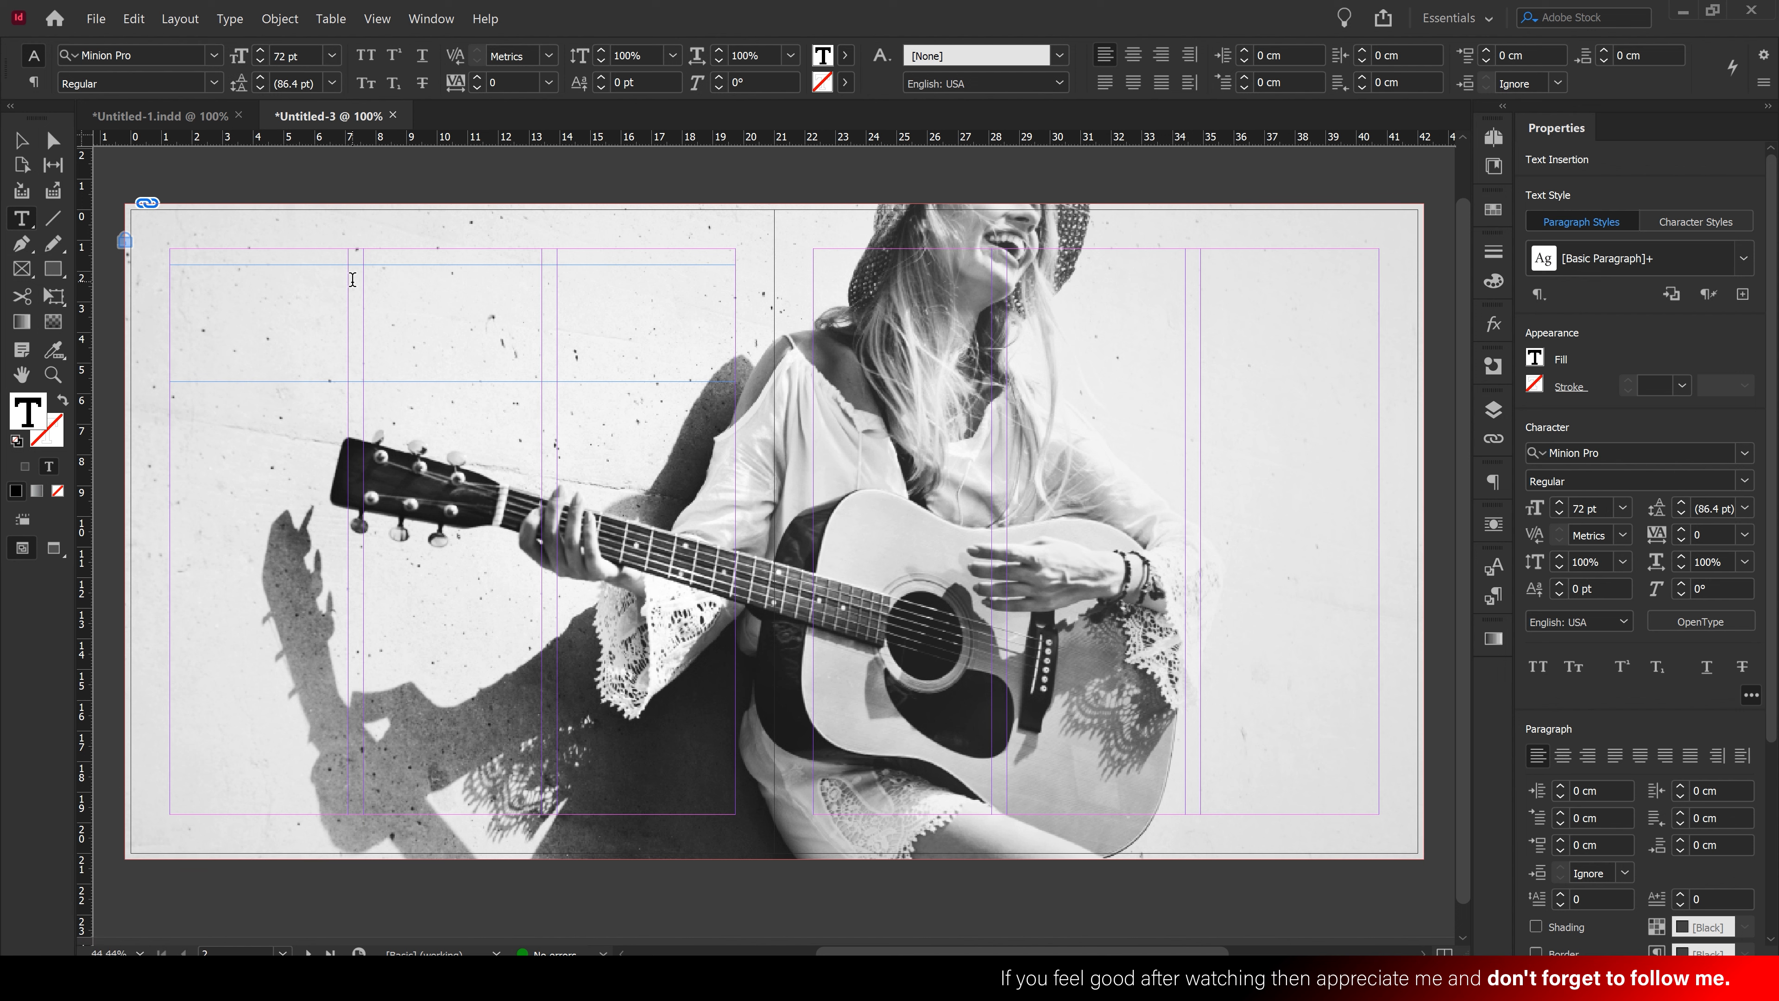
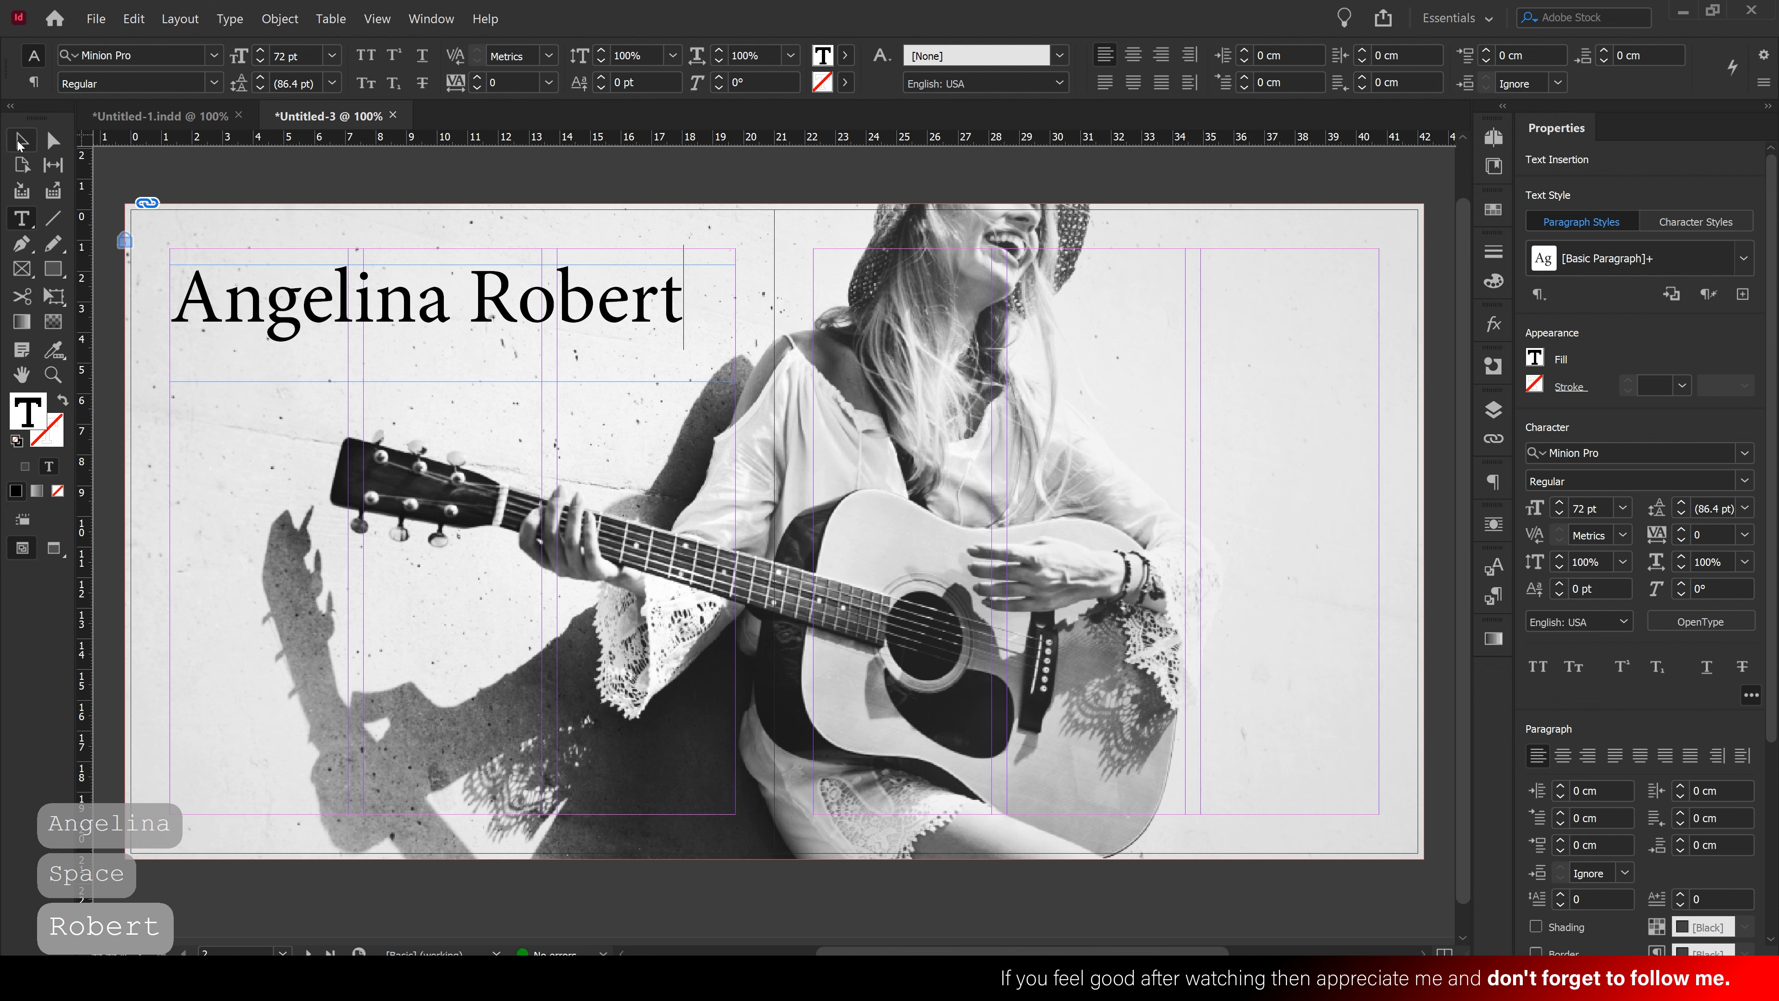
click(17, 142)
Make the name frame taller and break the surname onto its own line
drag(453, 381, 454, 448)
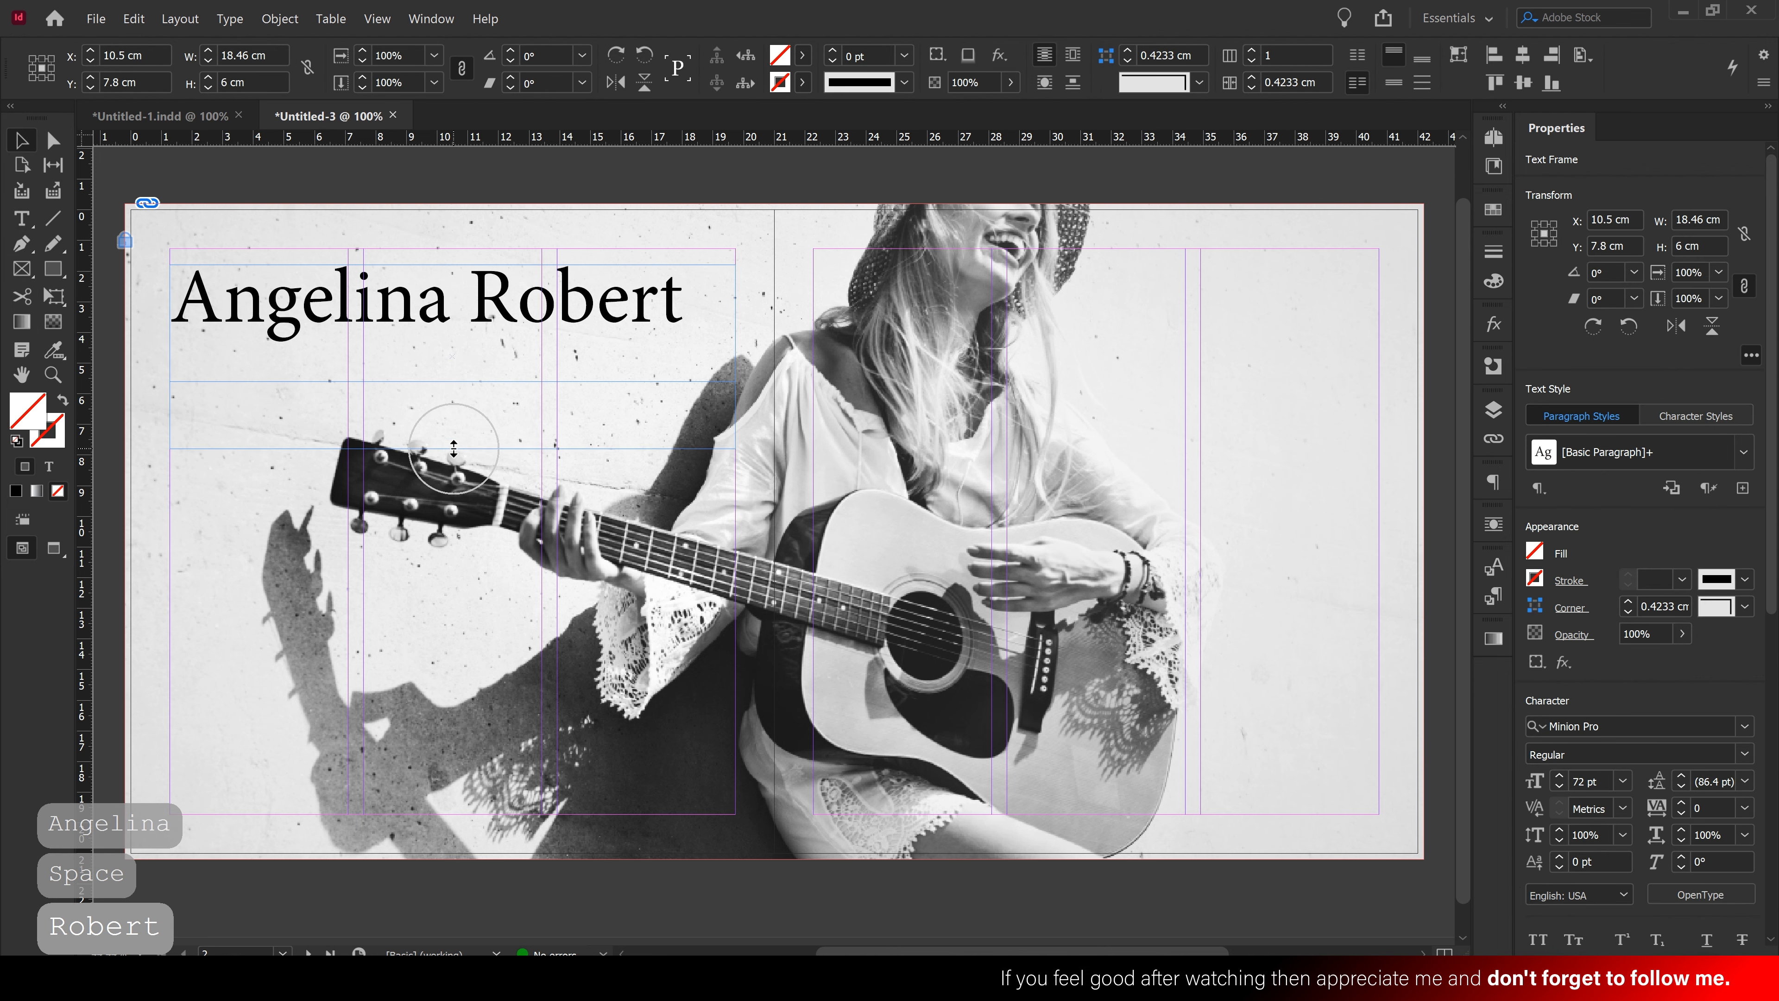
double_click(467, 309)
key(BackSpace)
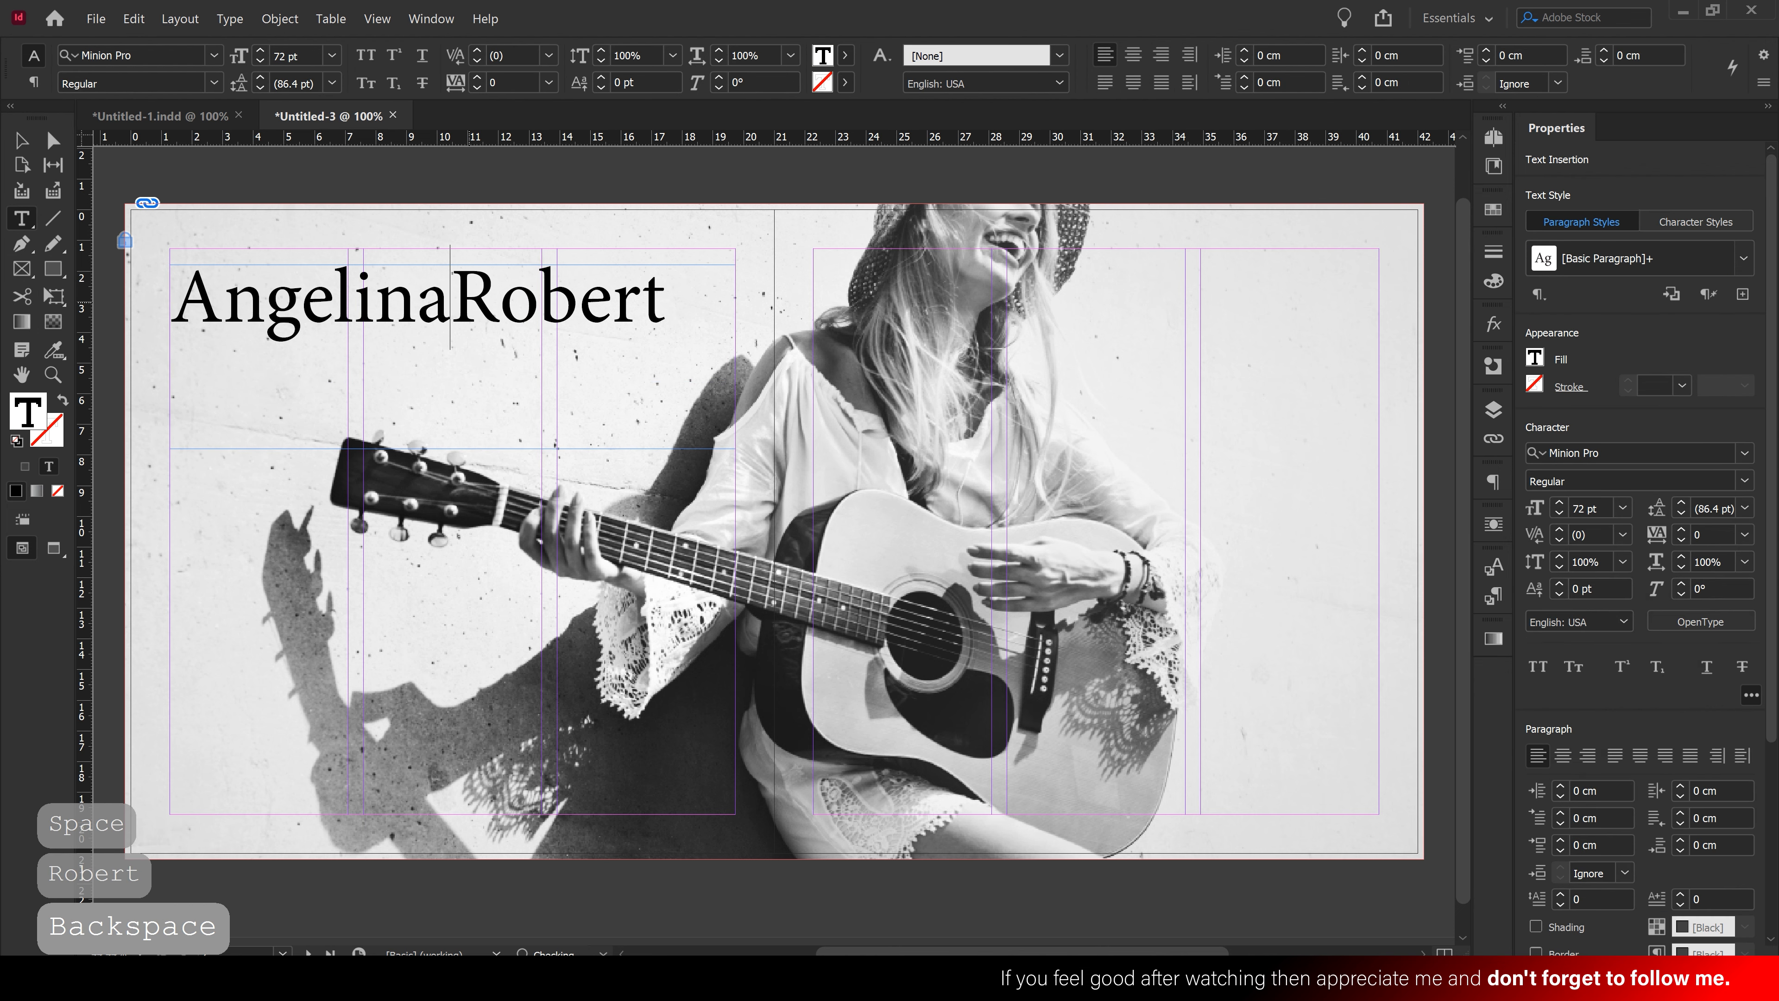
key(Return)
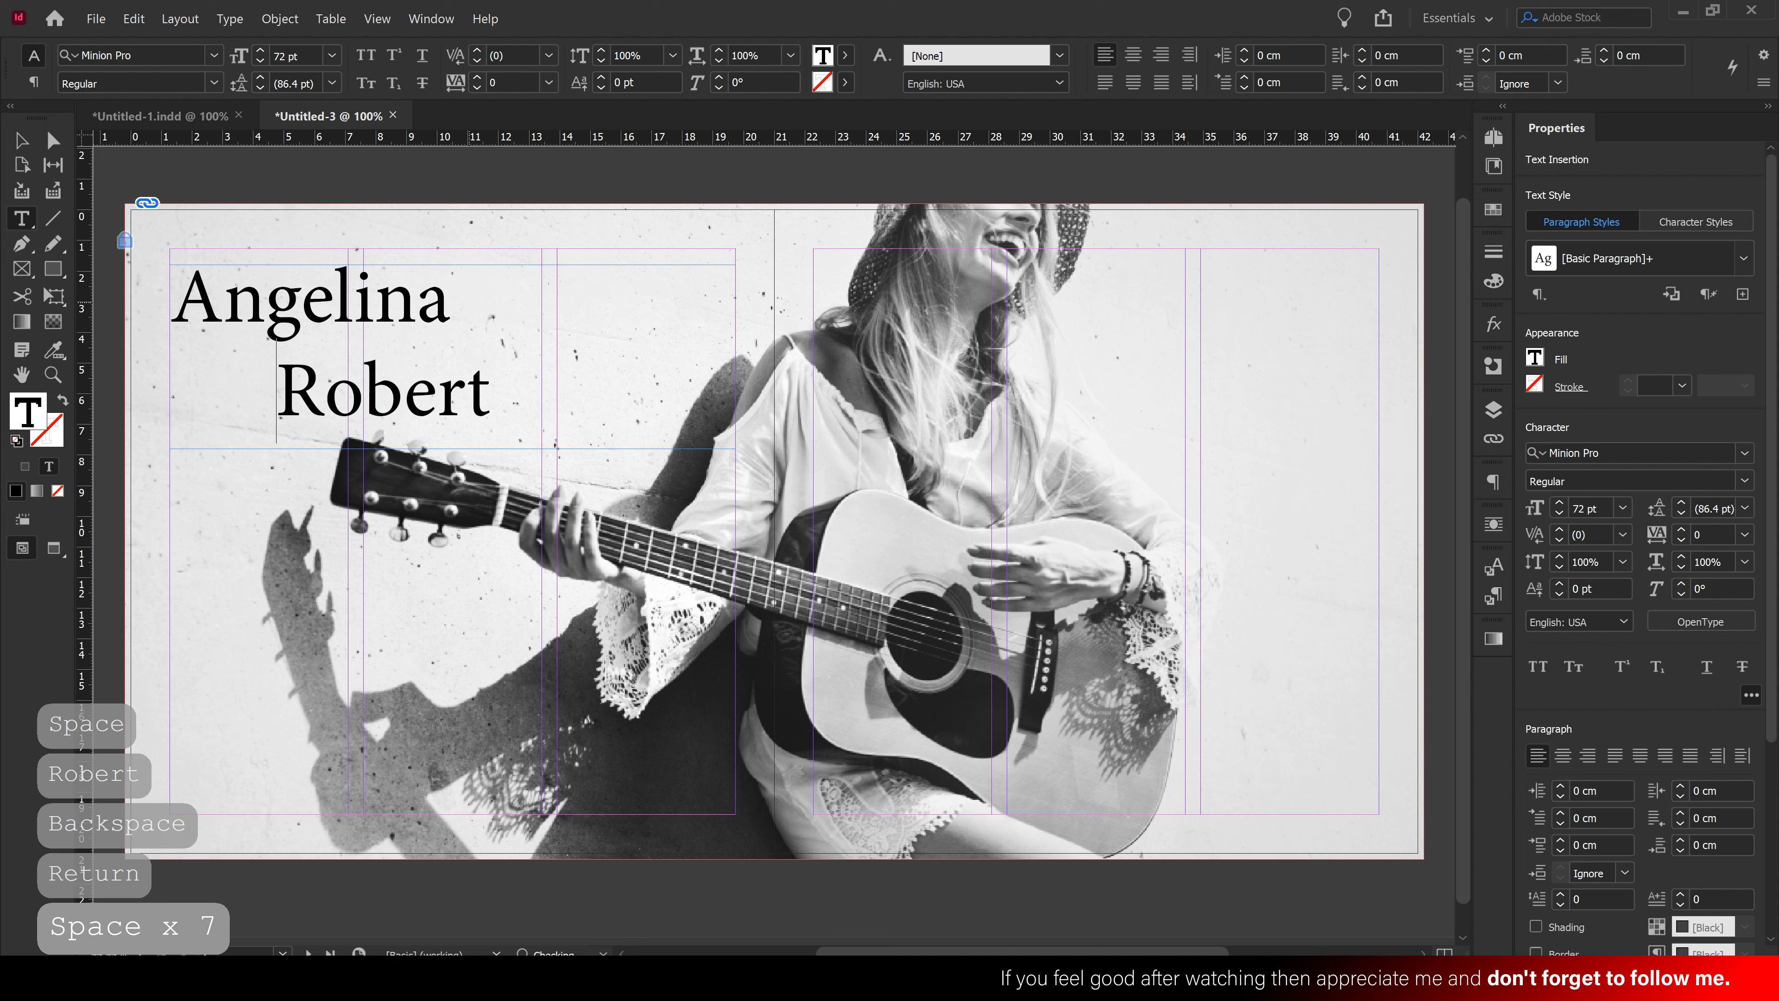
click(19, 144)
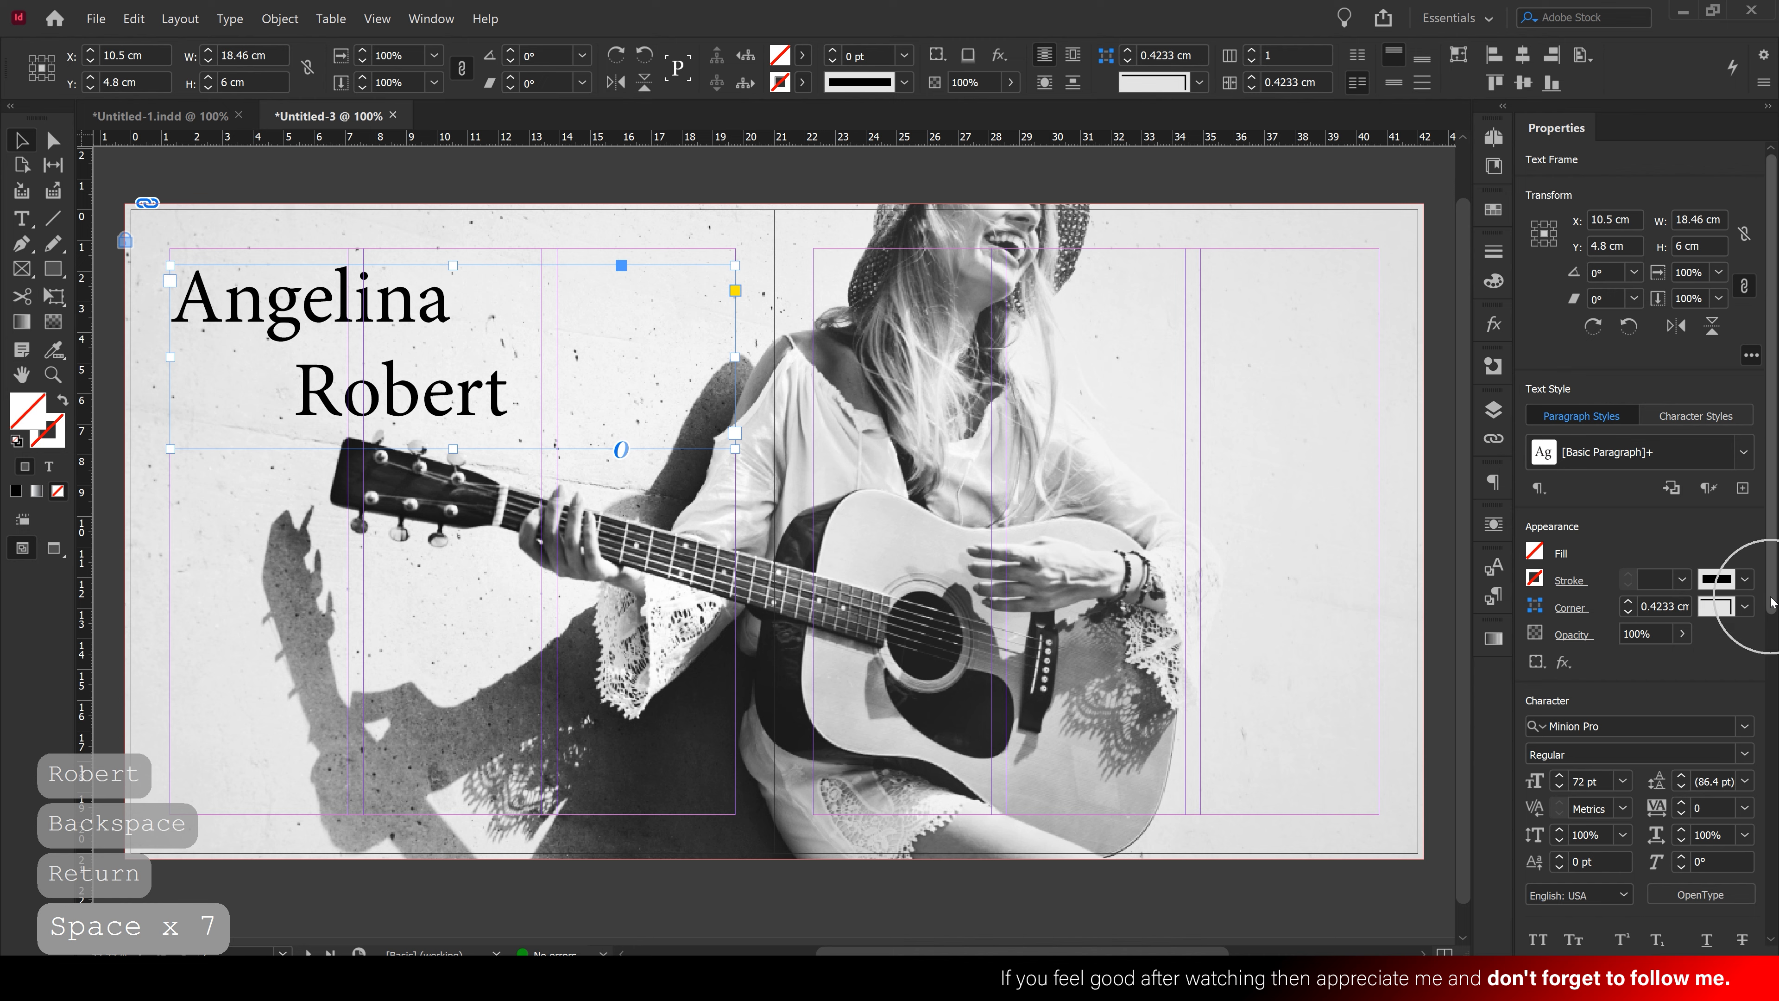
Set the name in Yesteryear with 70 pt leading
scroll(1751, 595, down, 8)
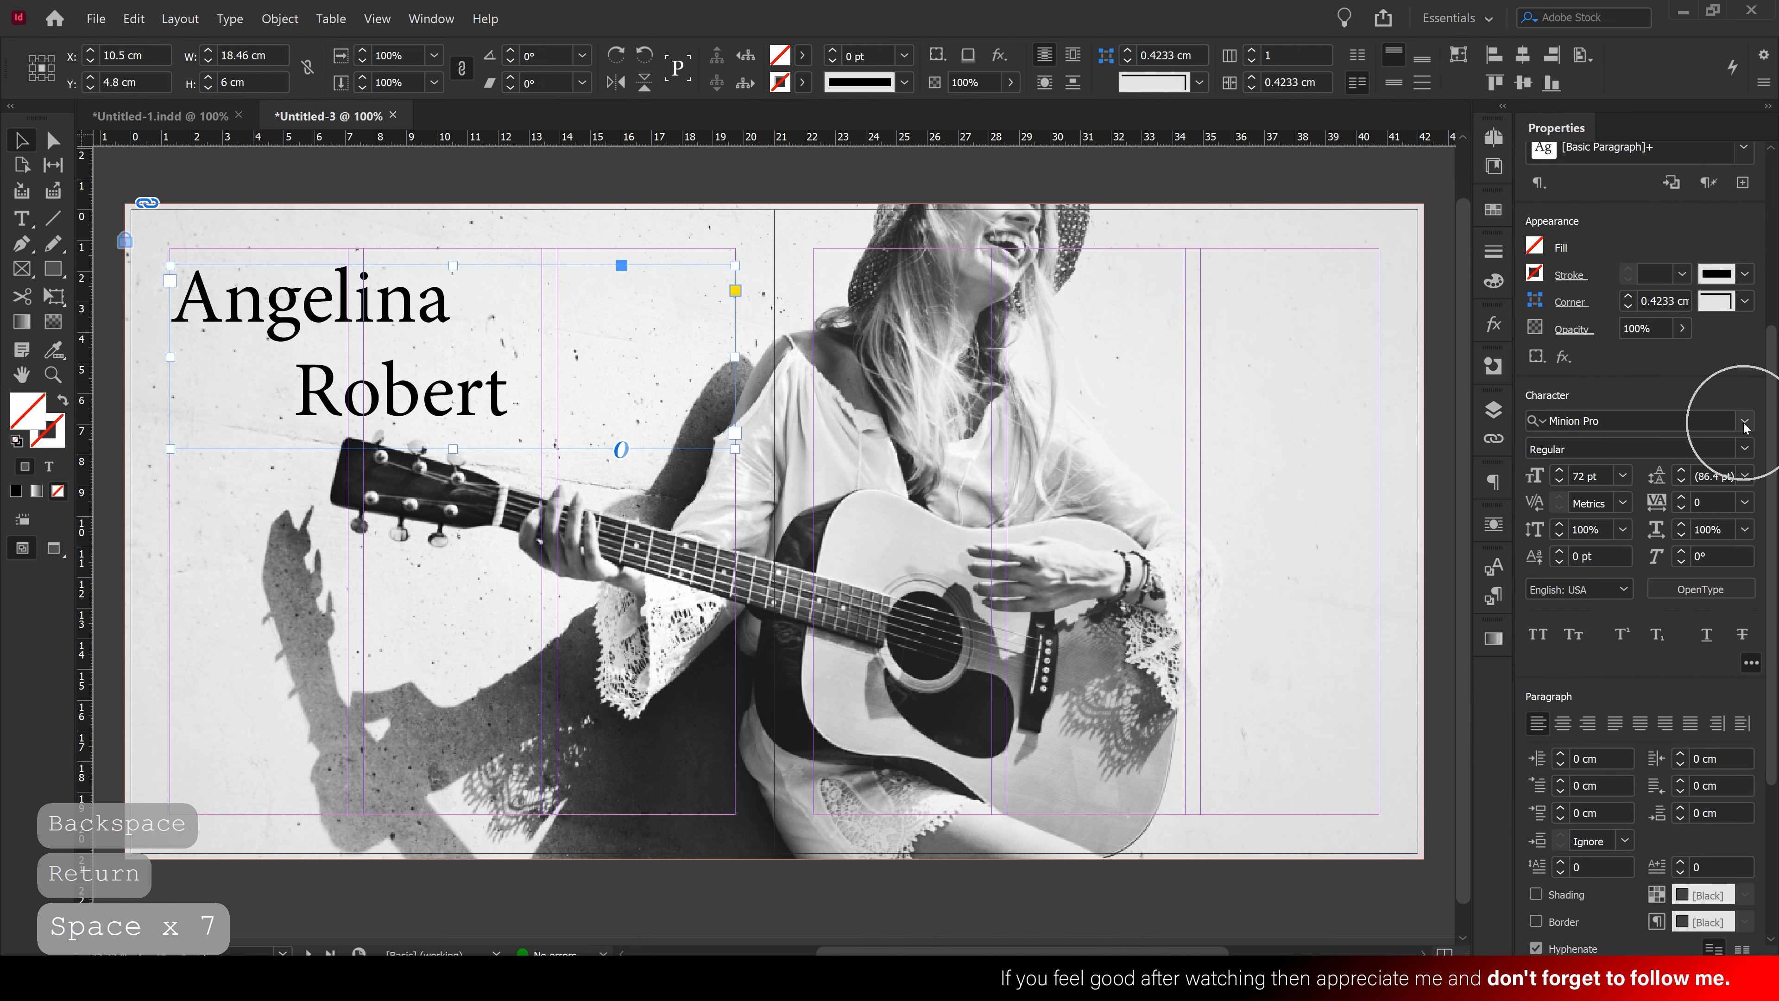
click(1743, 421)
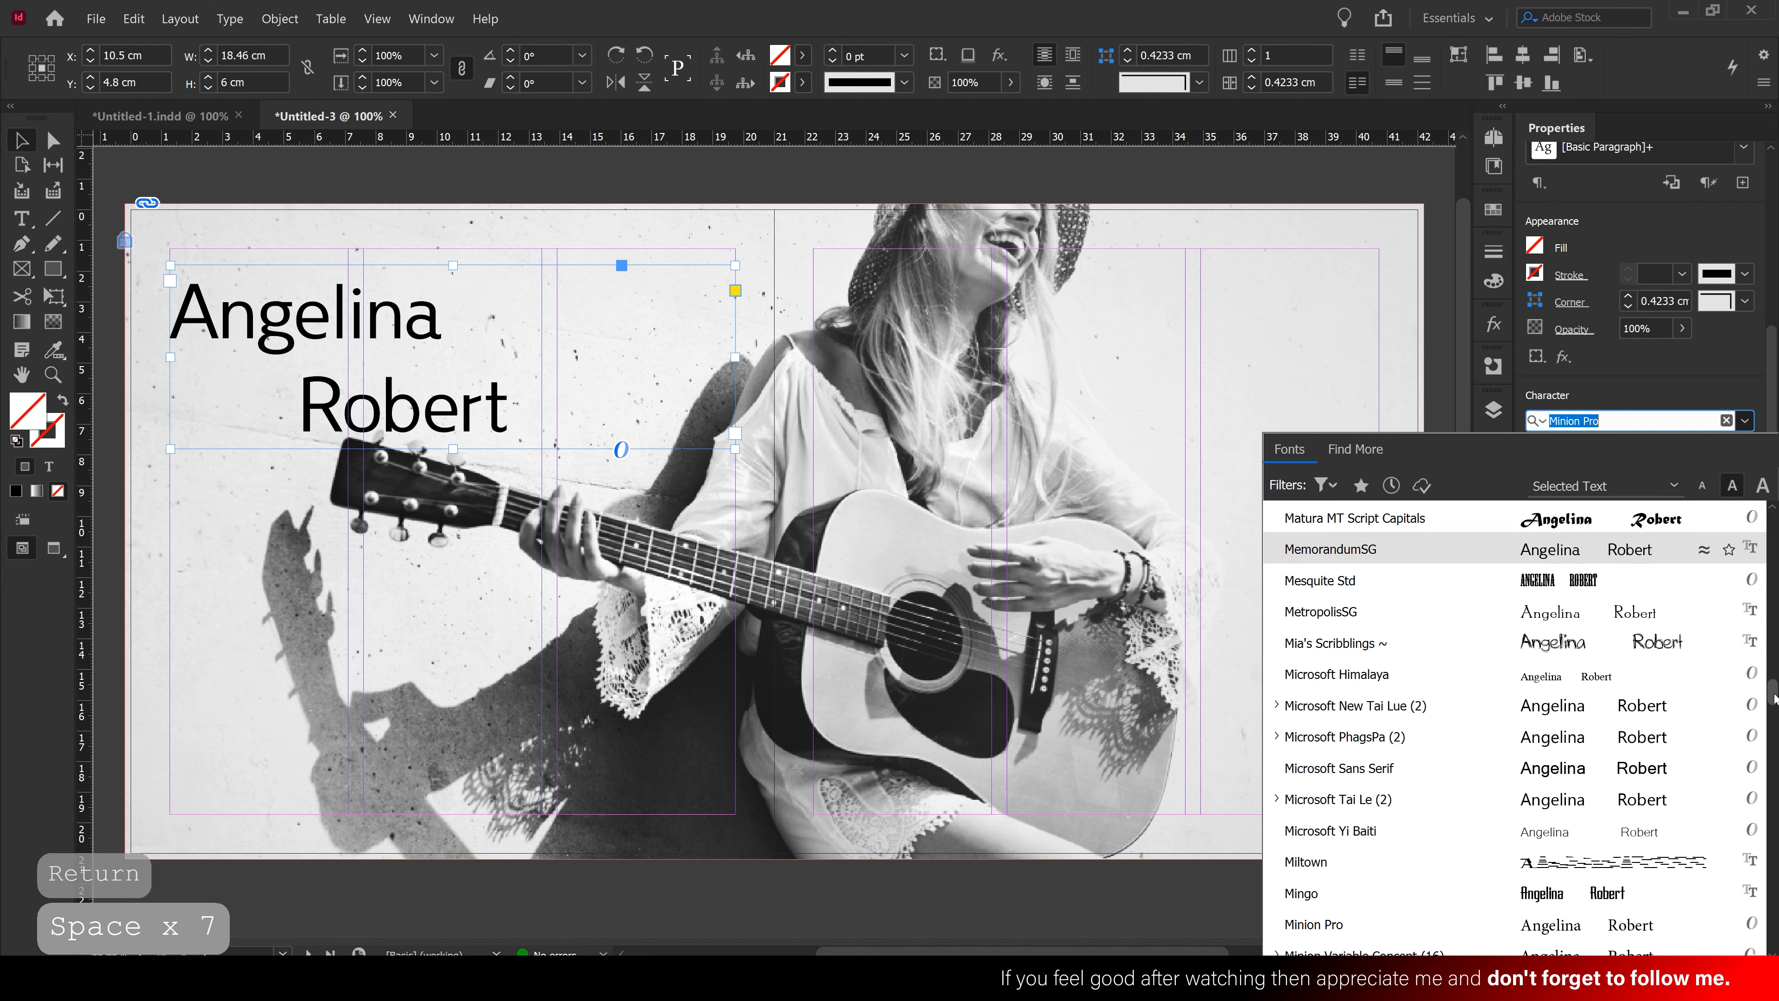
drag(1773, 692, 1772, 522)
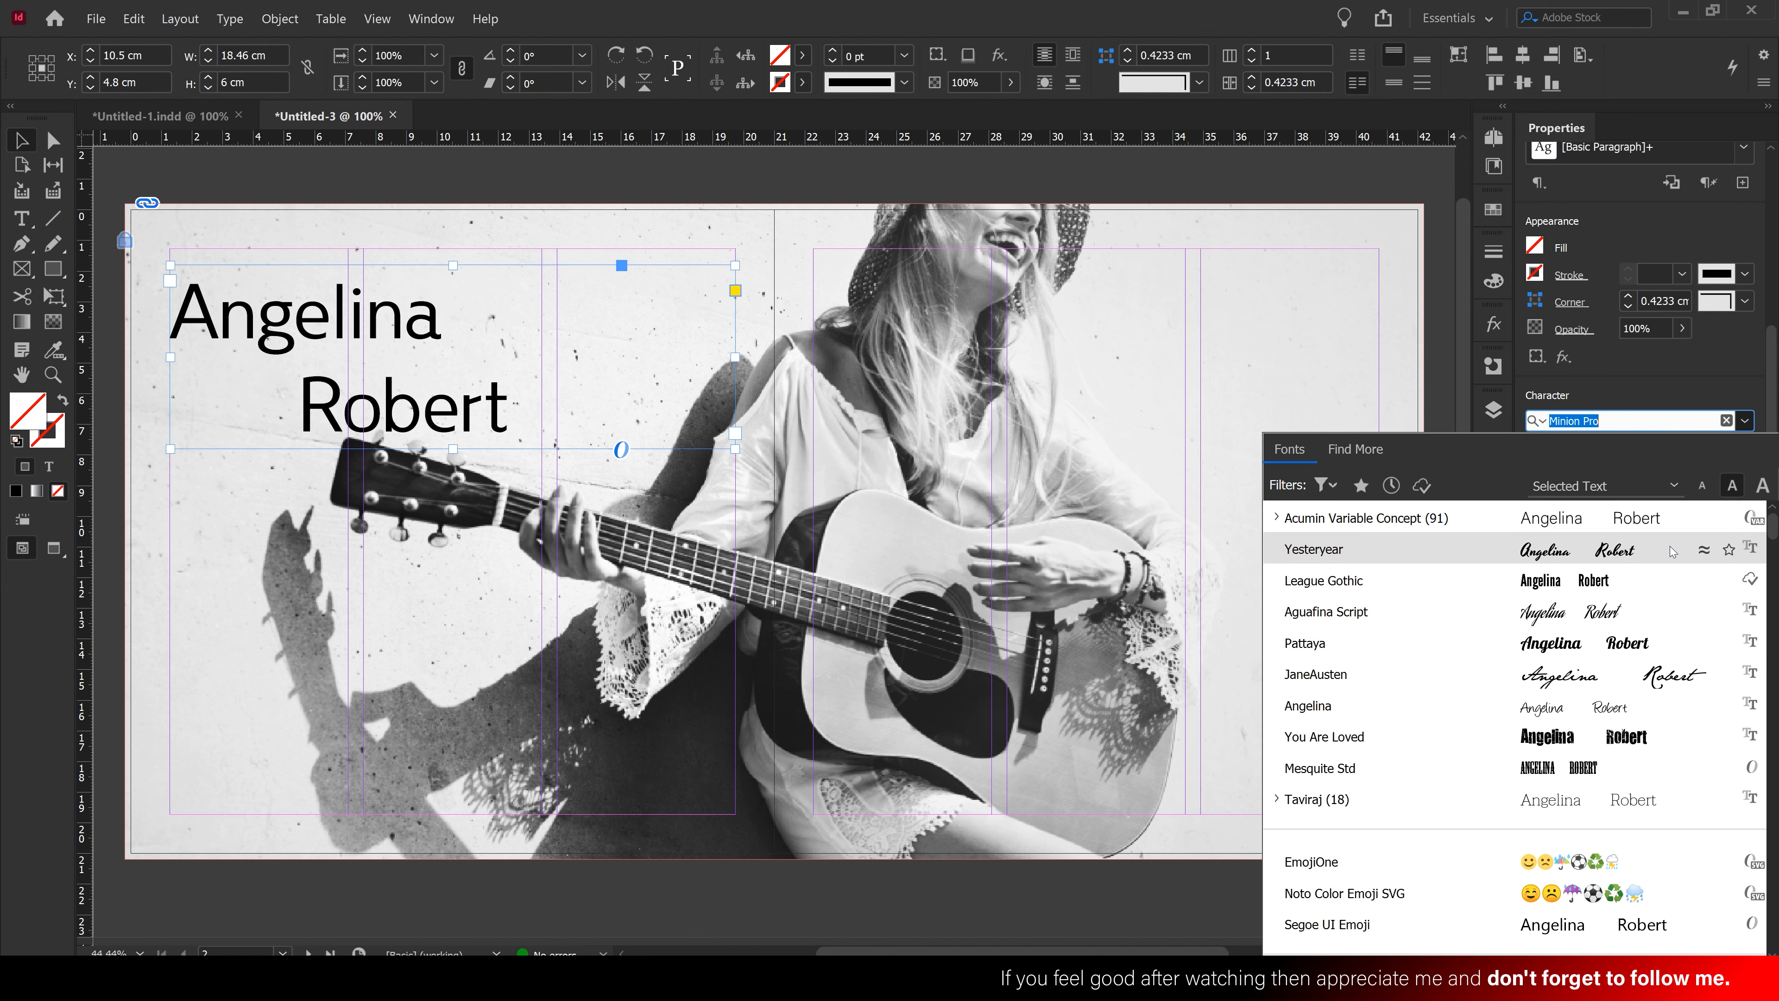
click(1330, 548)
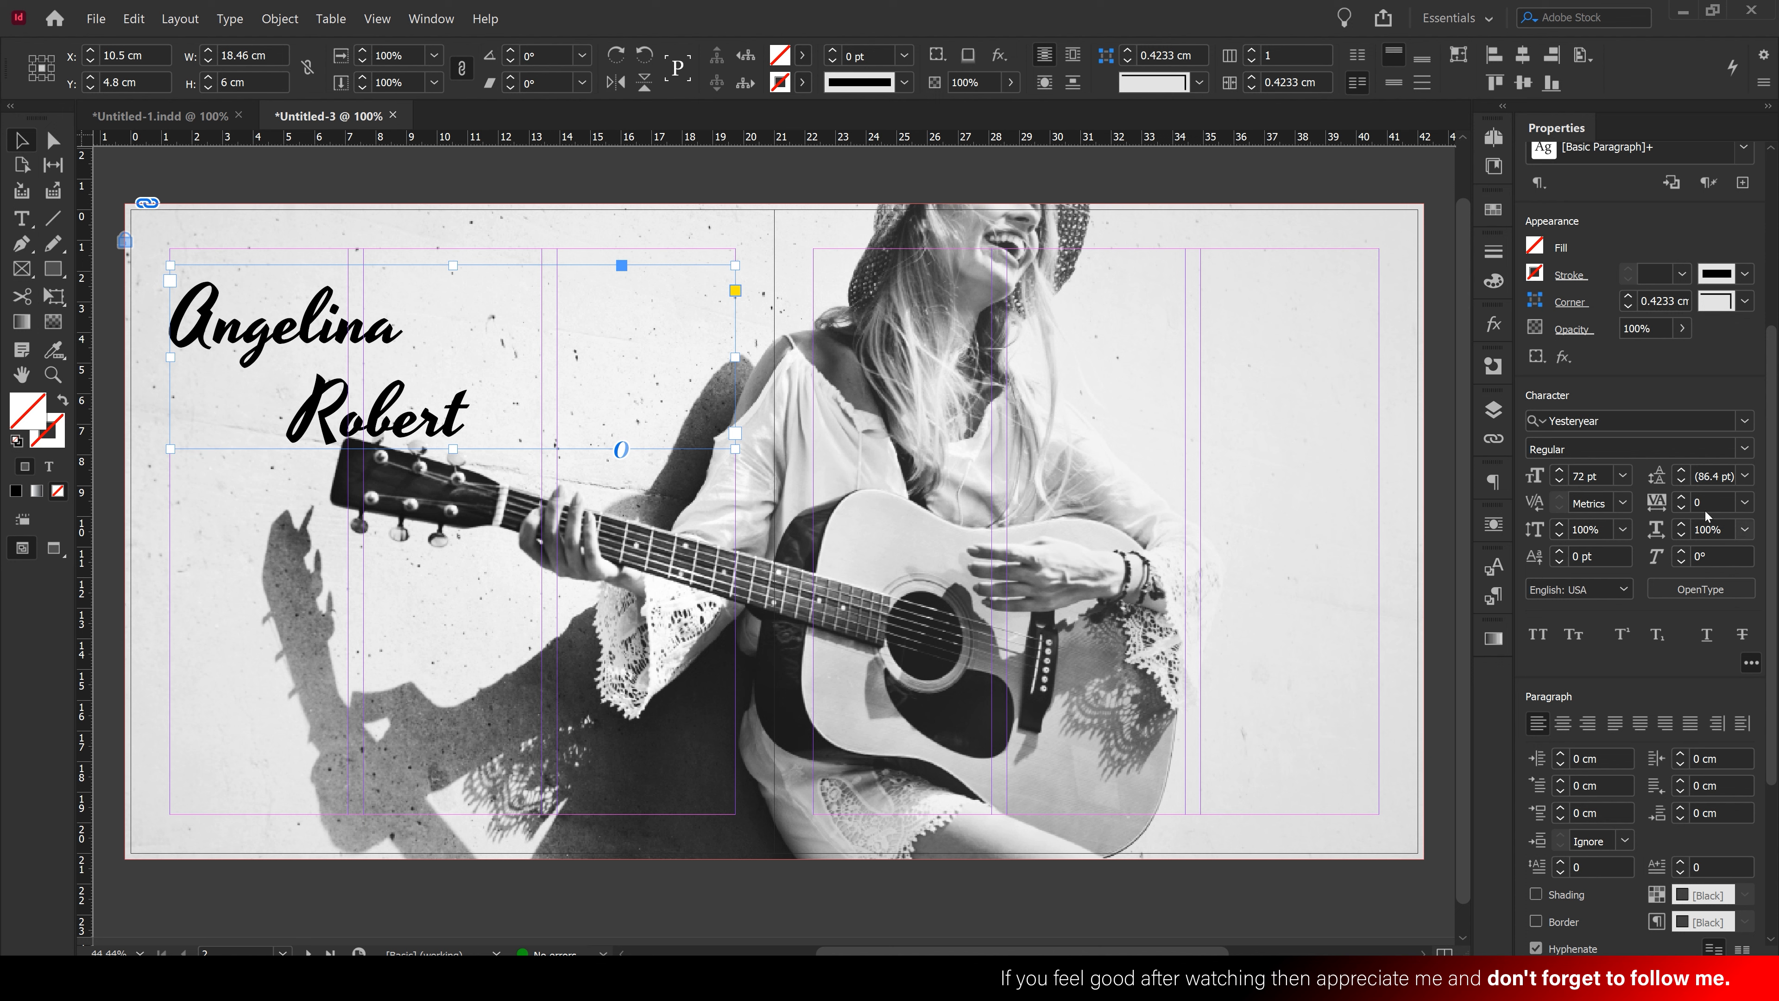
click(1682, 483)
click(1681, 482)
click(1682, 482)
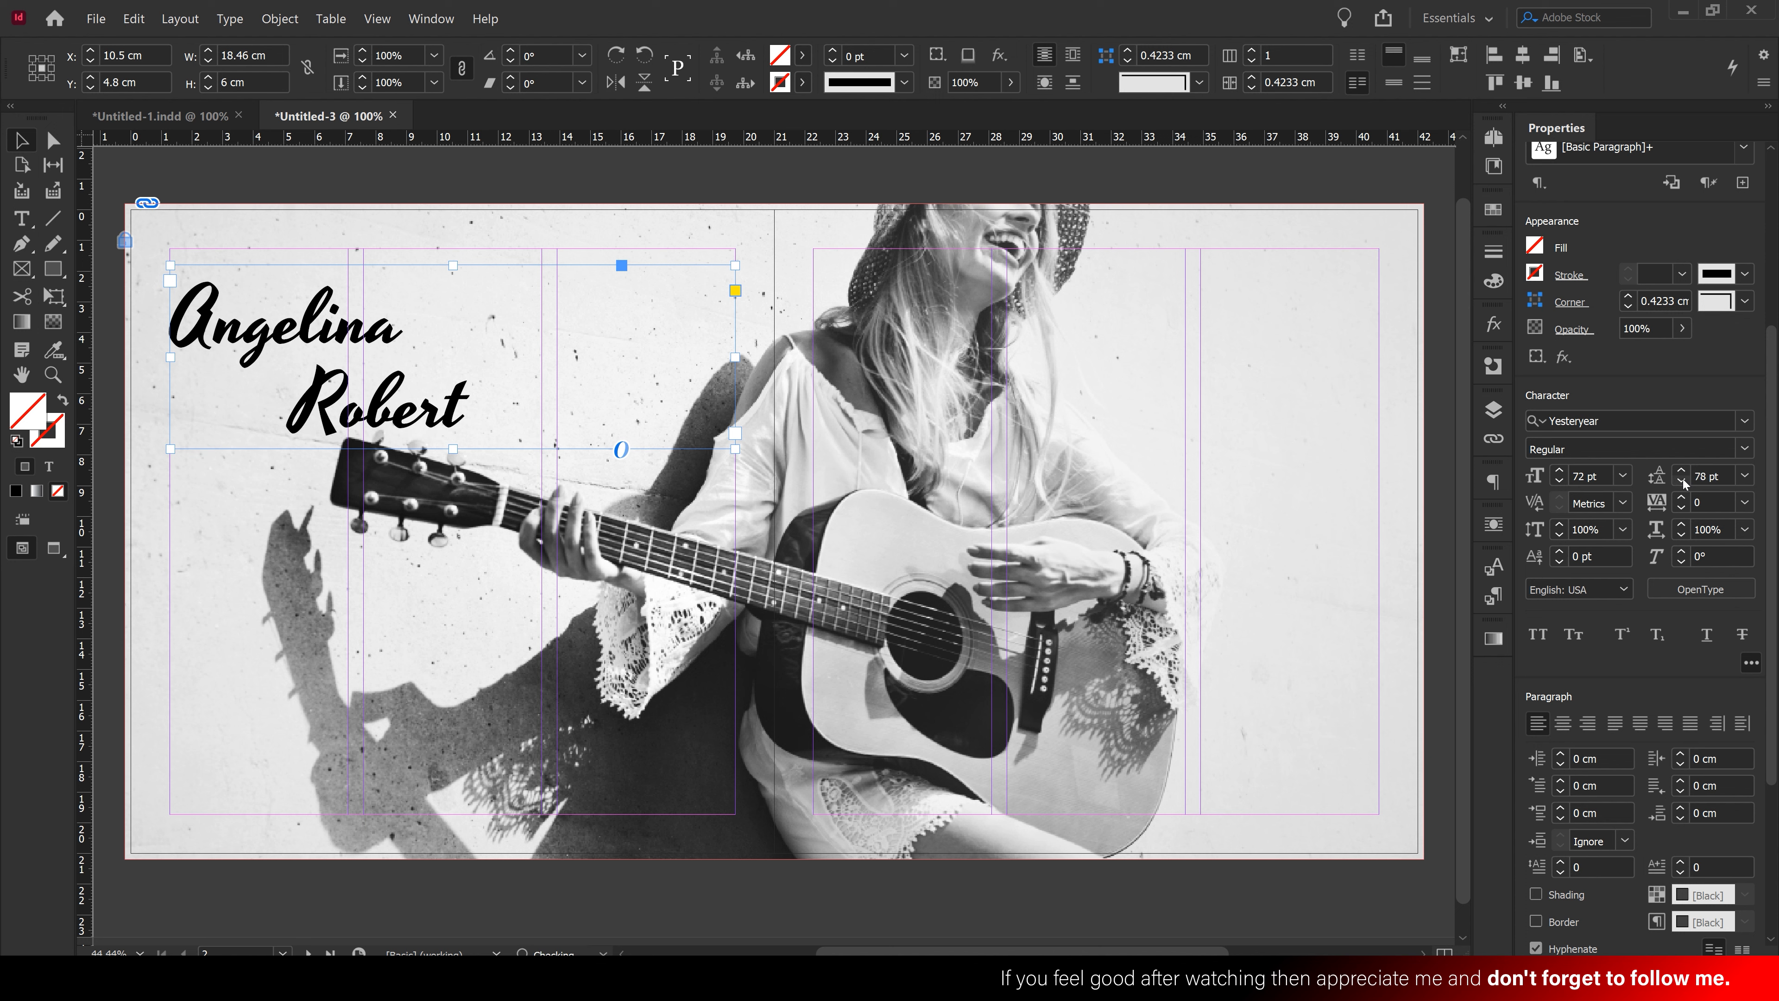
click(1682, 482)
click(1682, 482)
click(1682, 482)
click(1681, 482)
click(1681, 482)
click(1682, 482)
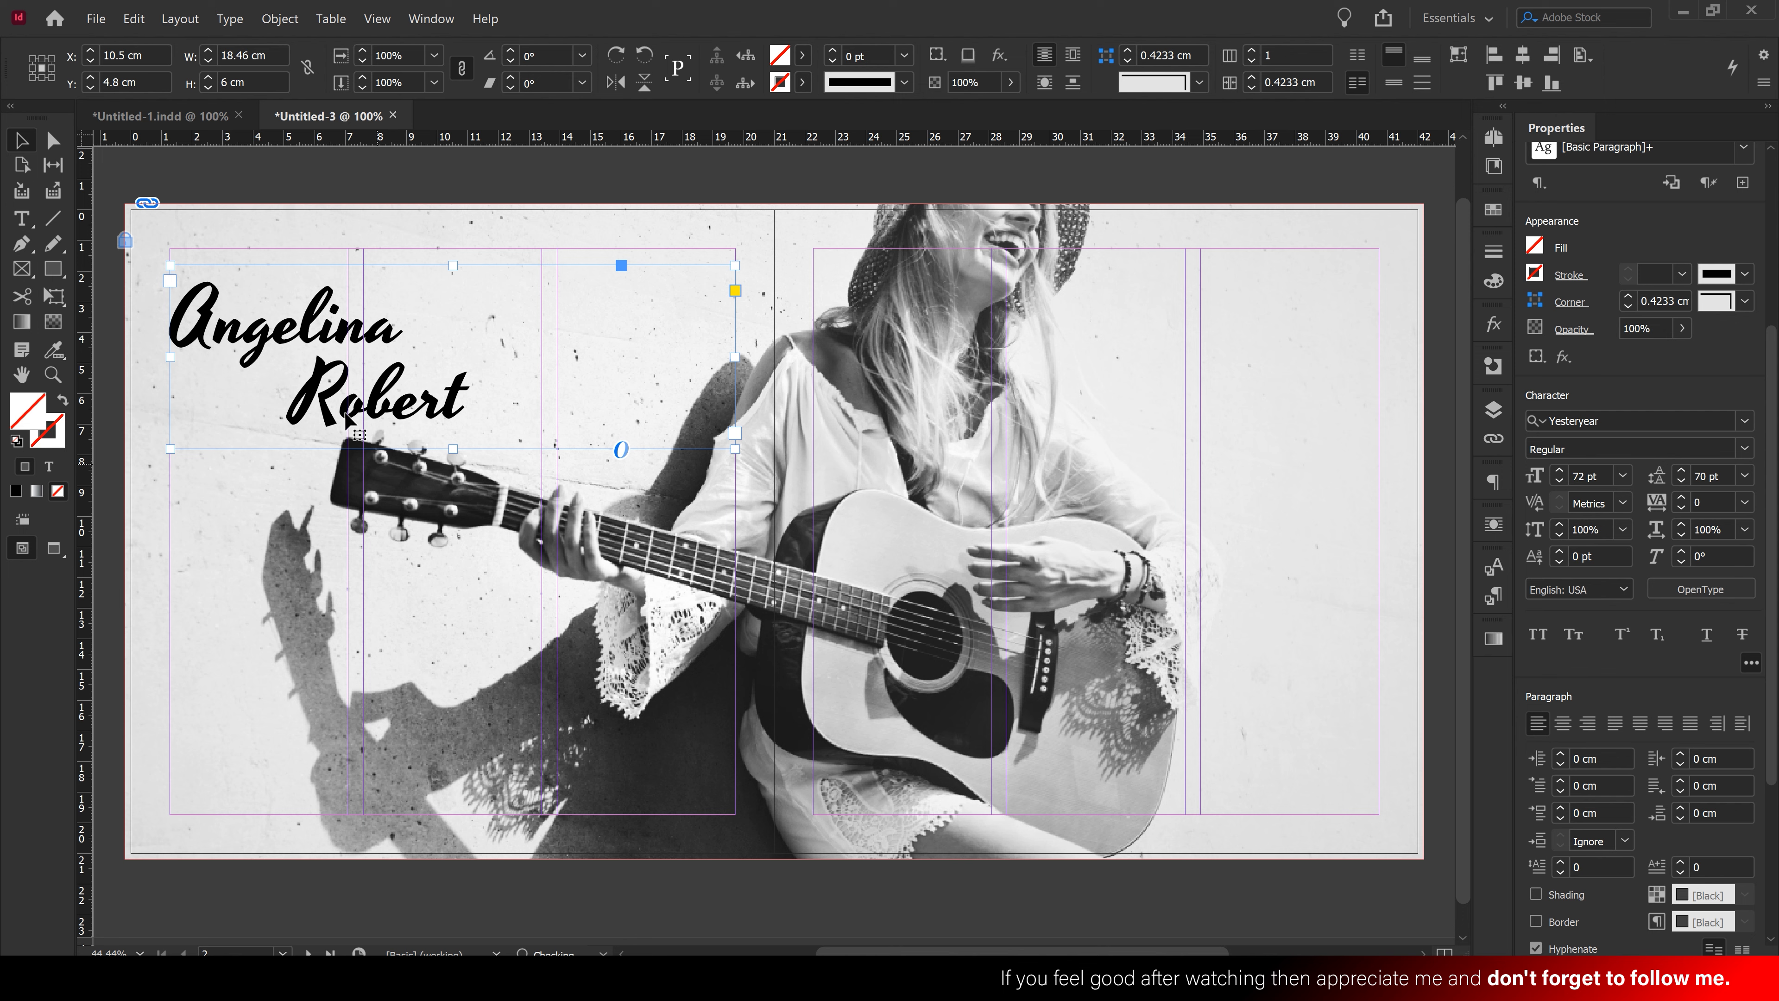
Delete the two characters before the surname to pull it left
double_click(284, 403)
key(BackSpace)
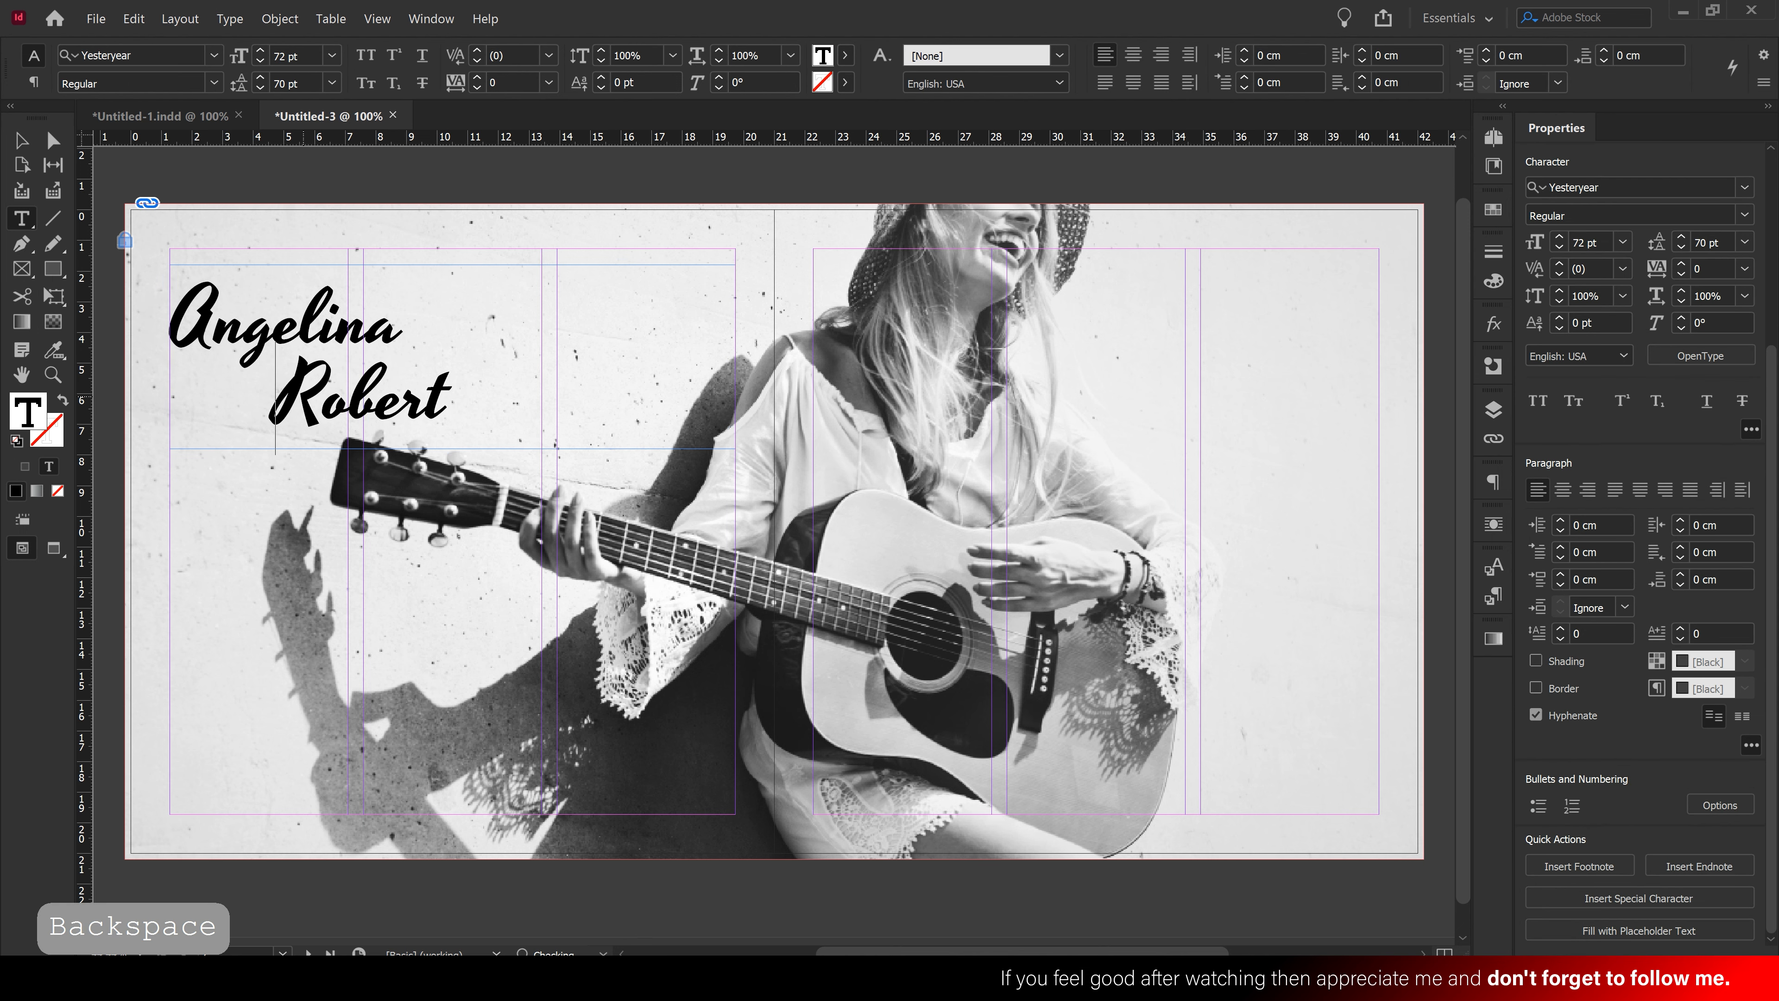
key(BackSpace)
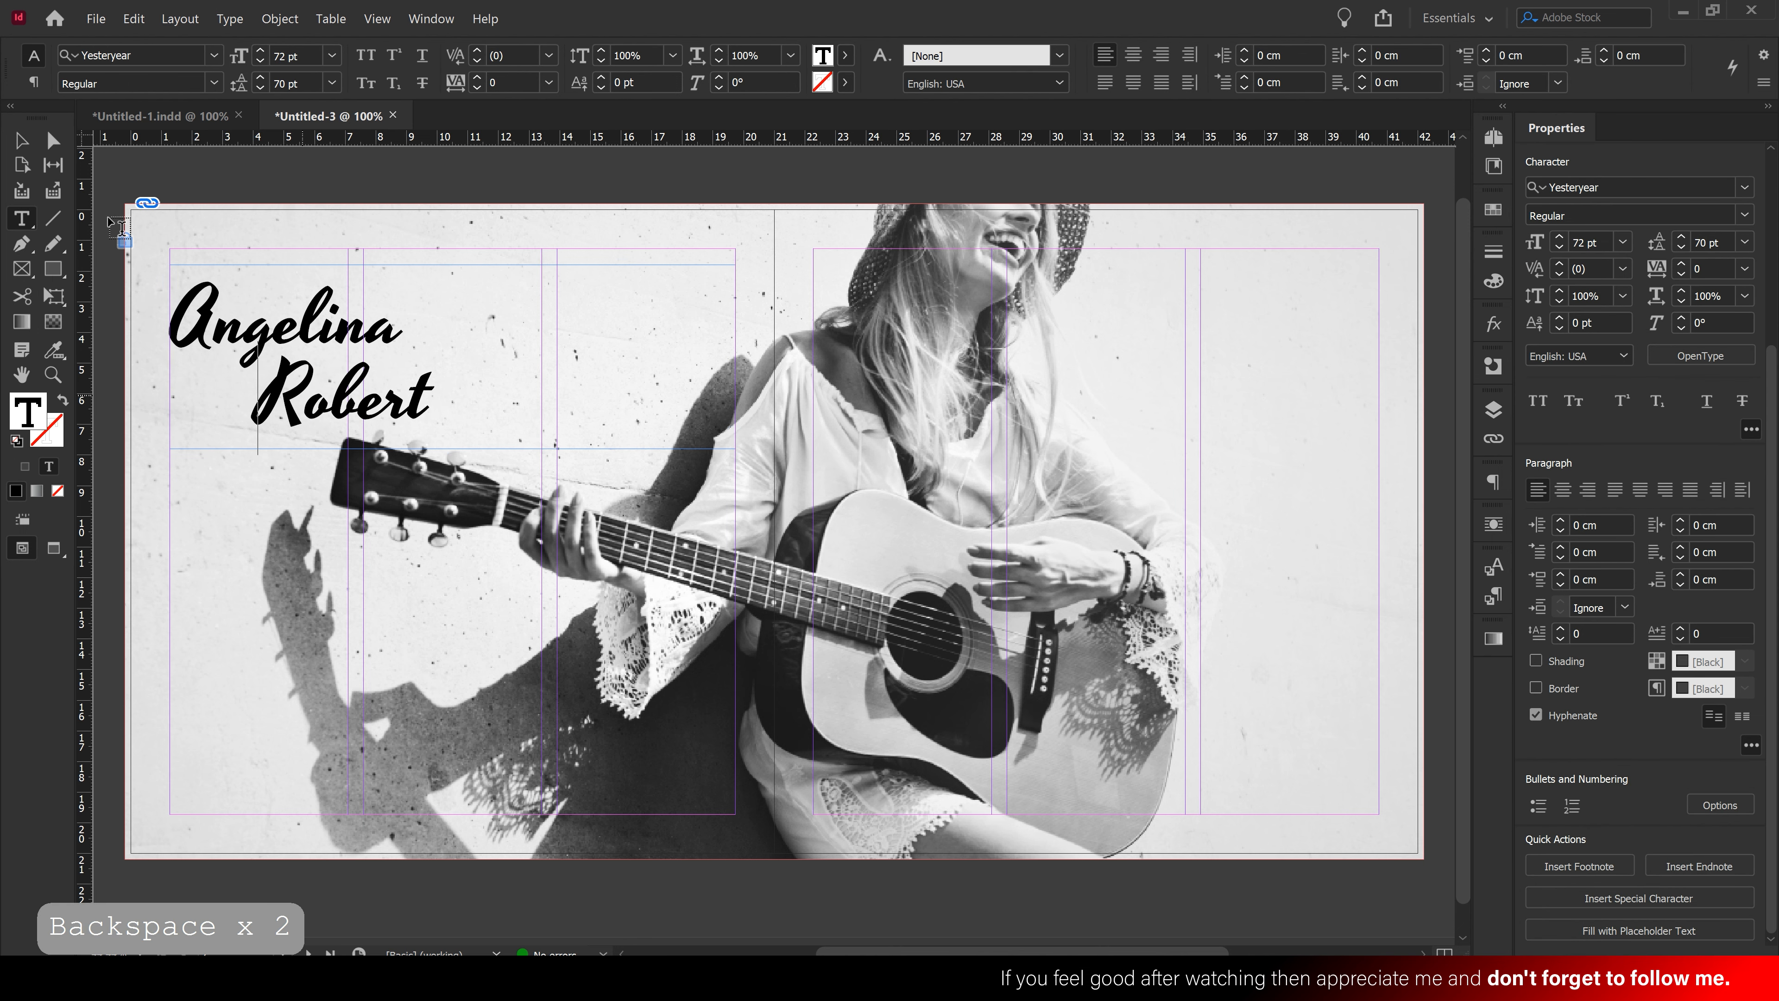
Narrow the name's frame to fit the words and convert the text to outlines
click(21, 140)
drag(737, 449, 474, 453)
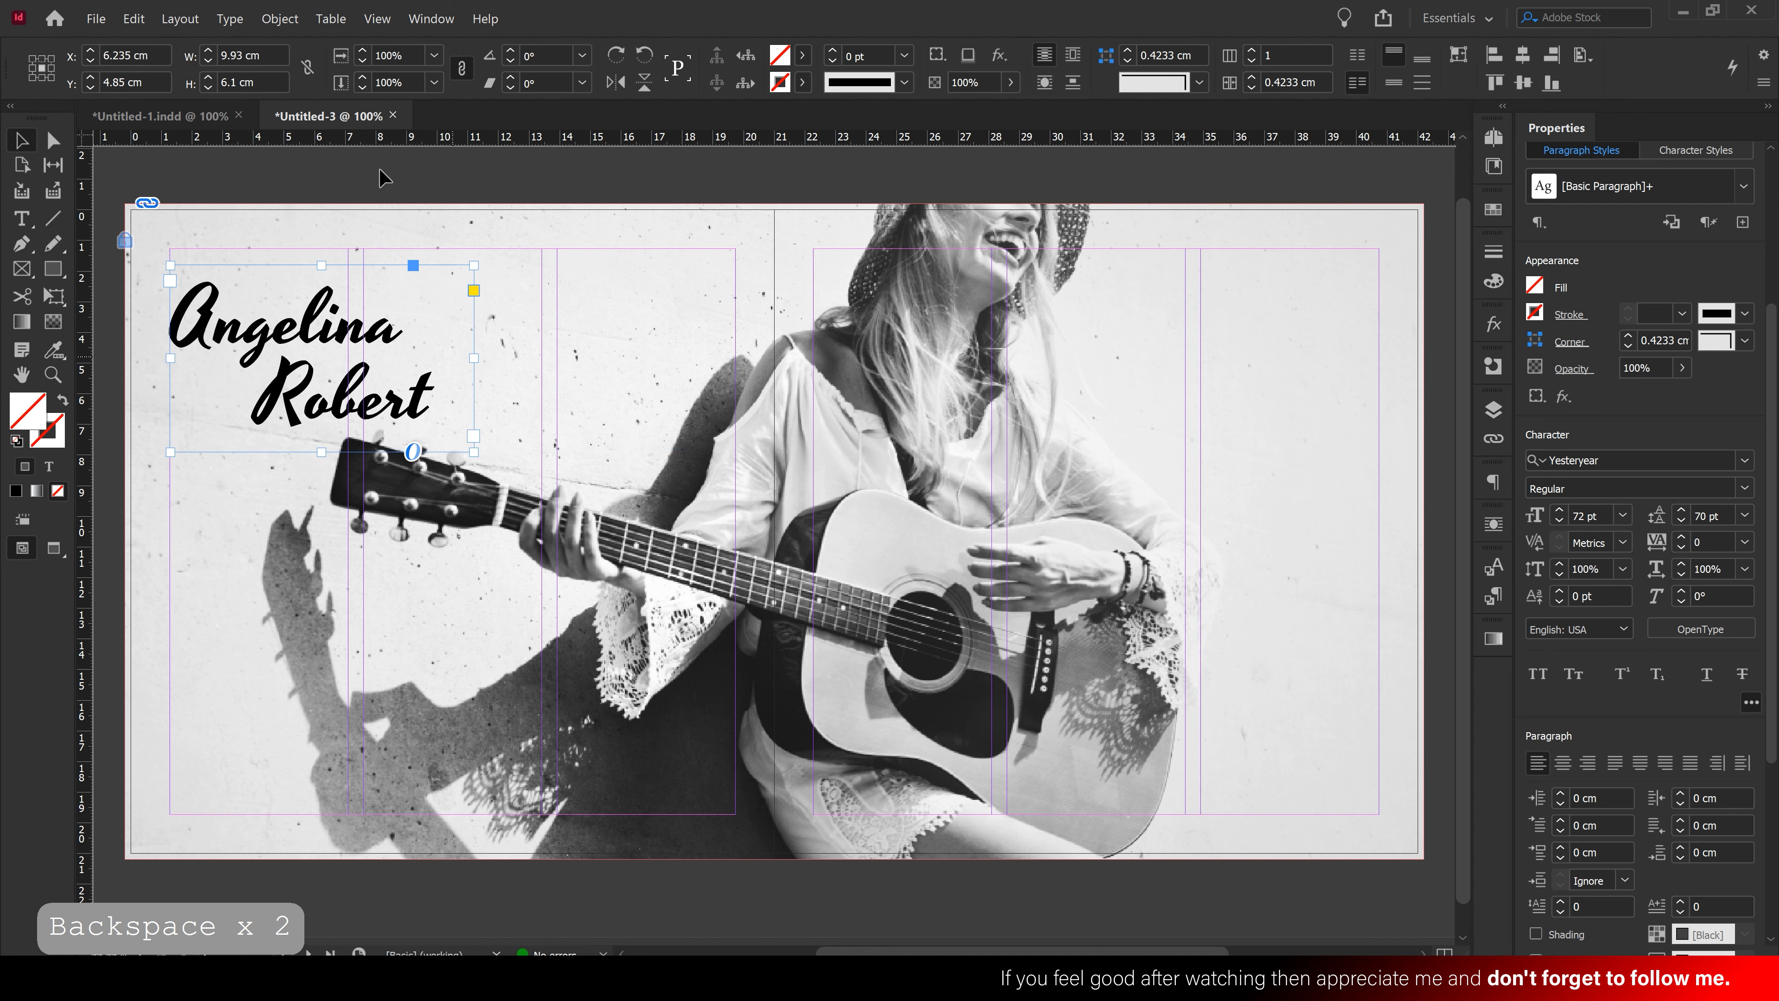
click(231, 20)
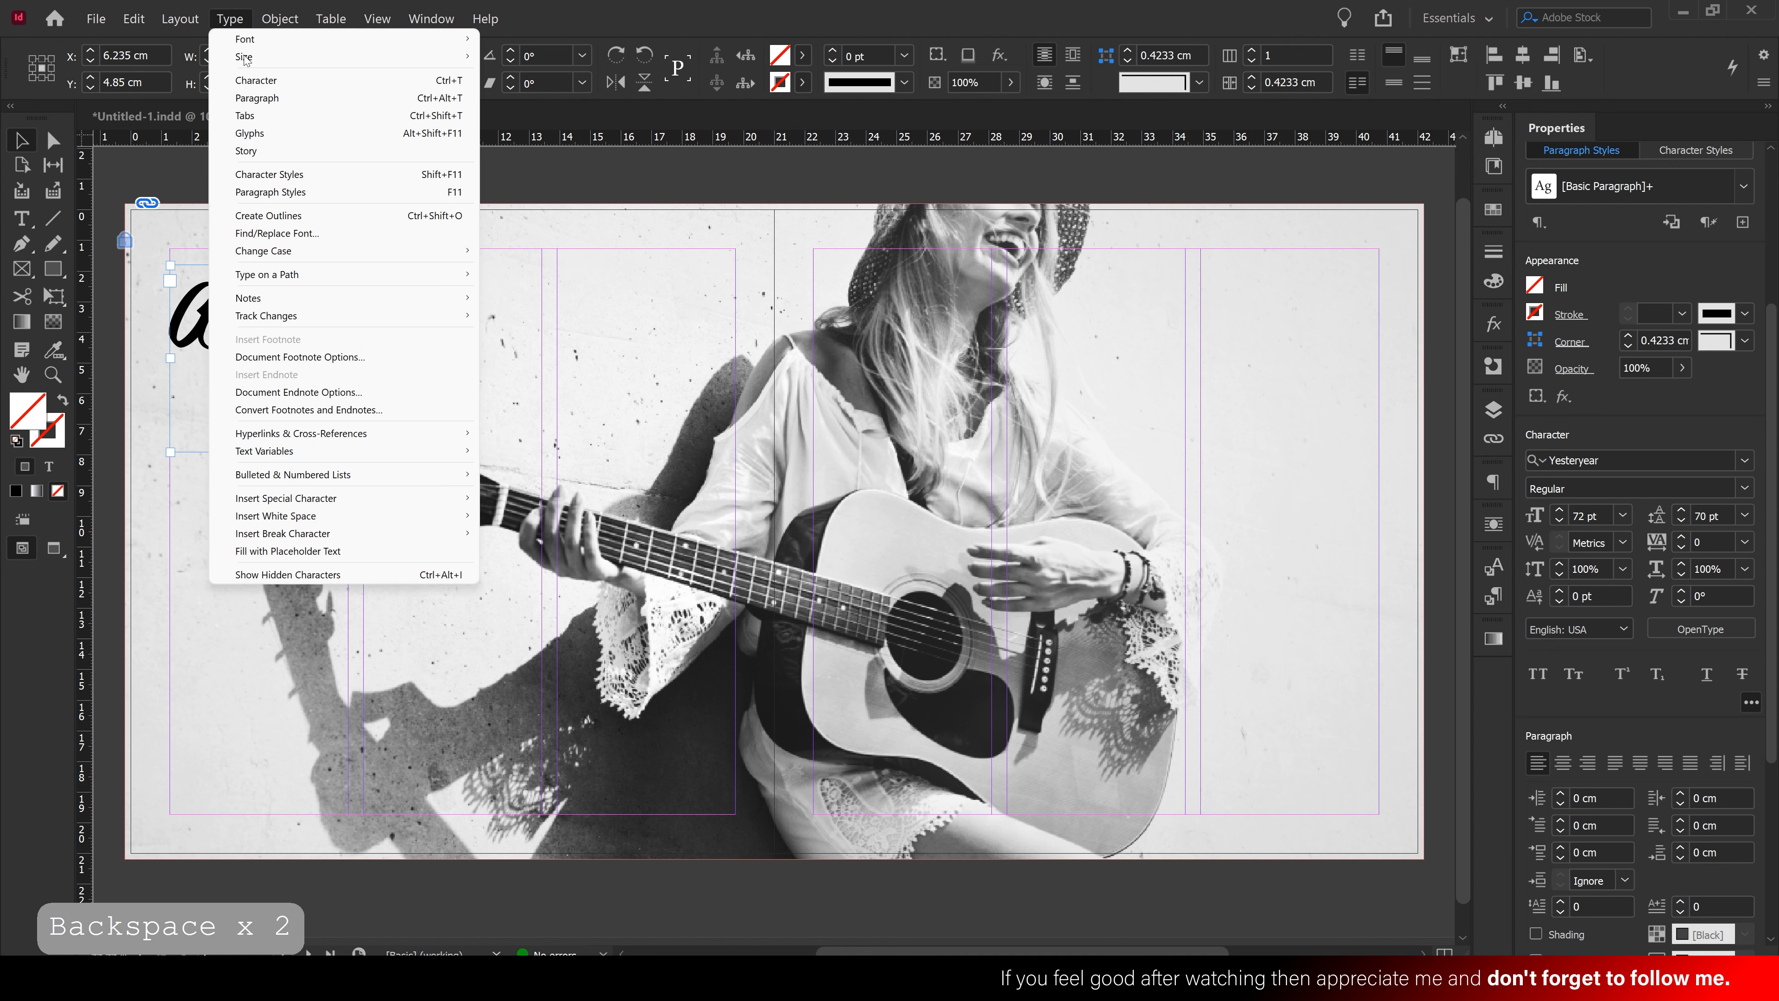
click(325, 217)
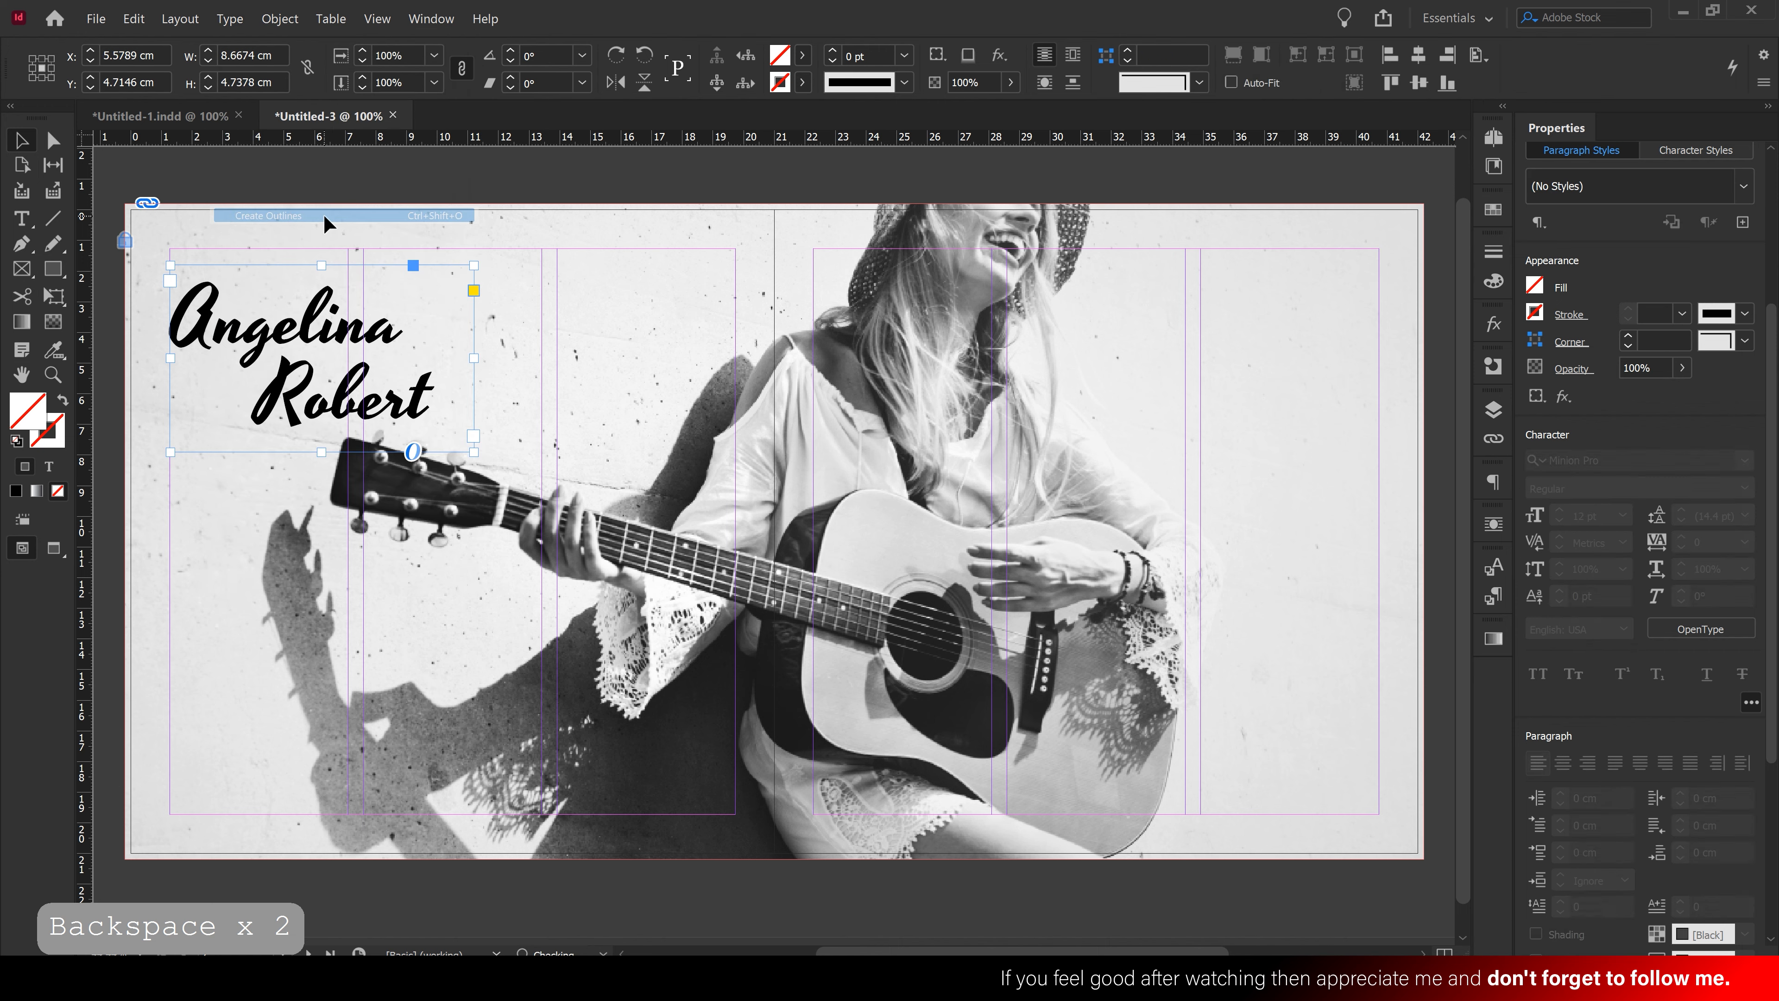
Enlarge the outlined name proportionally to about 20.7 × 11.3 cm and move it over the photo's upper left
drag(439, 425, 742, 540)
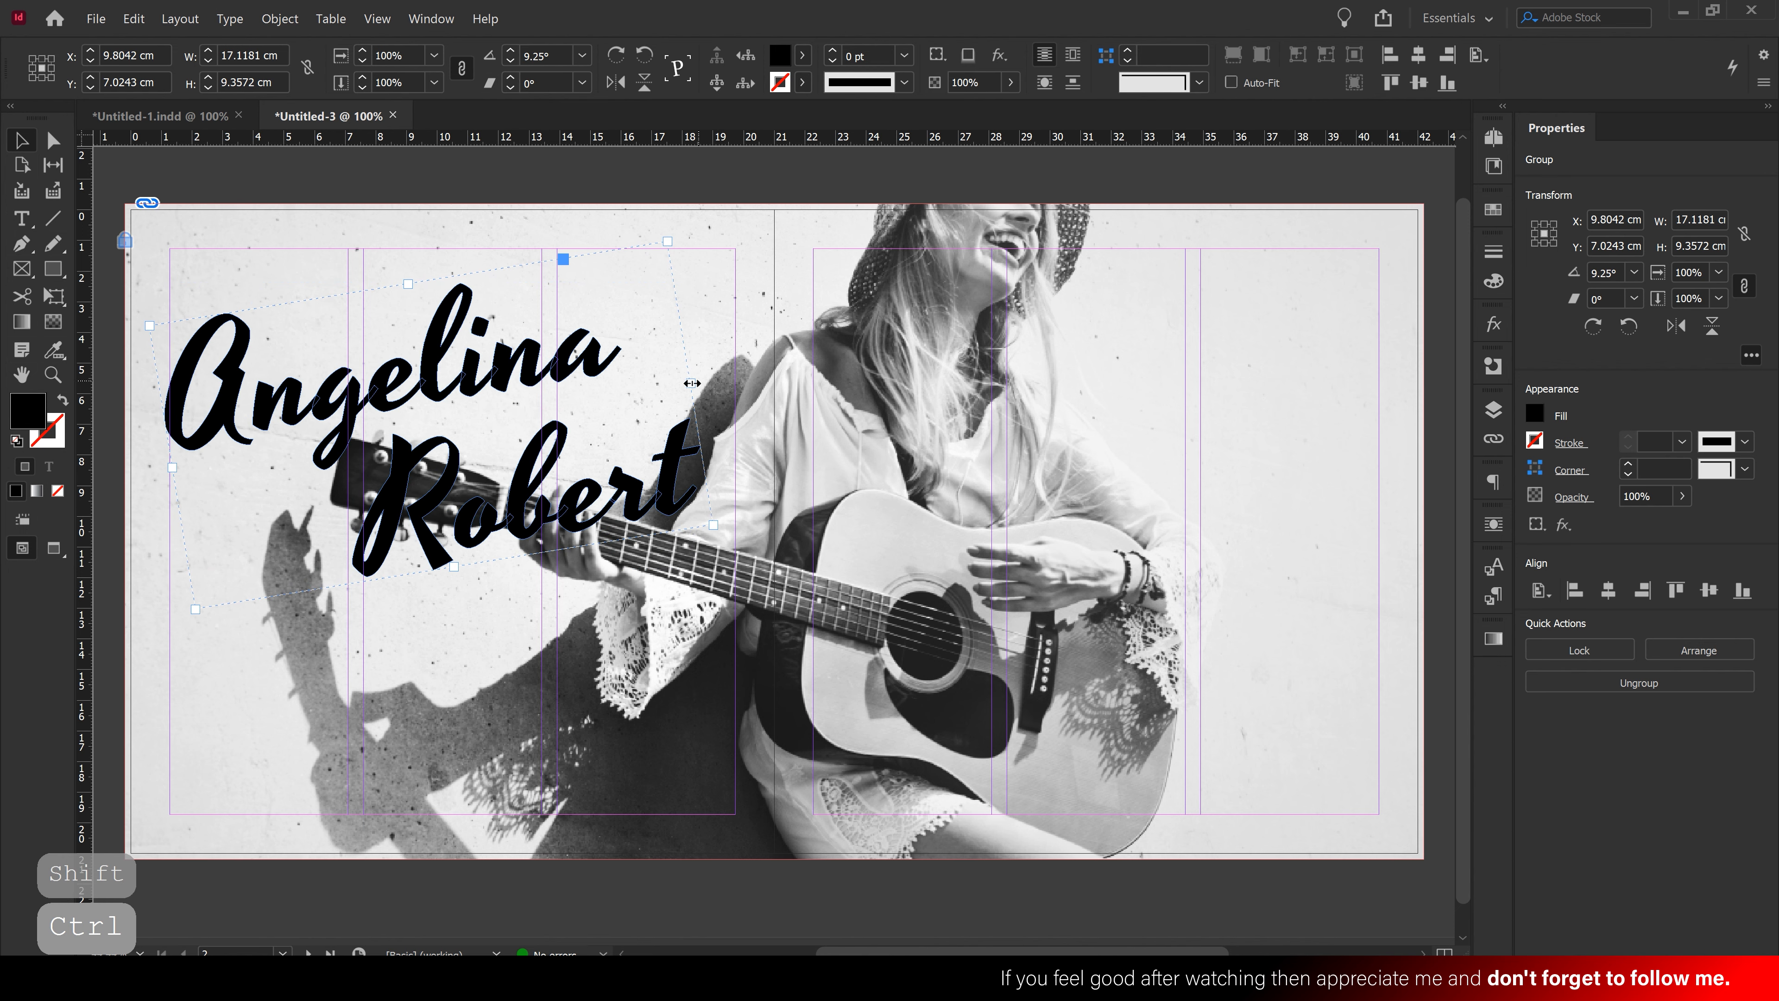
drag(692, 383, 799, 366)
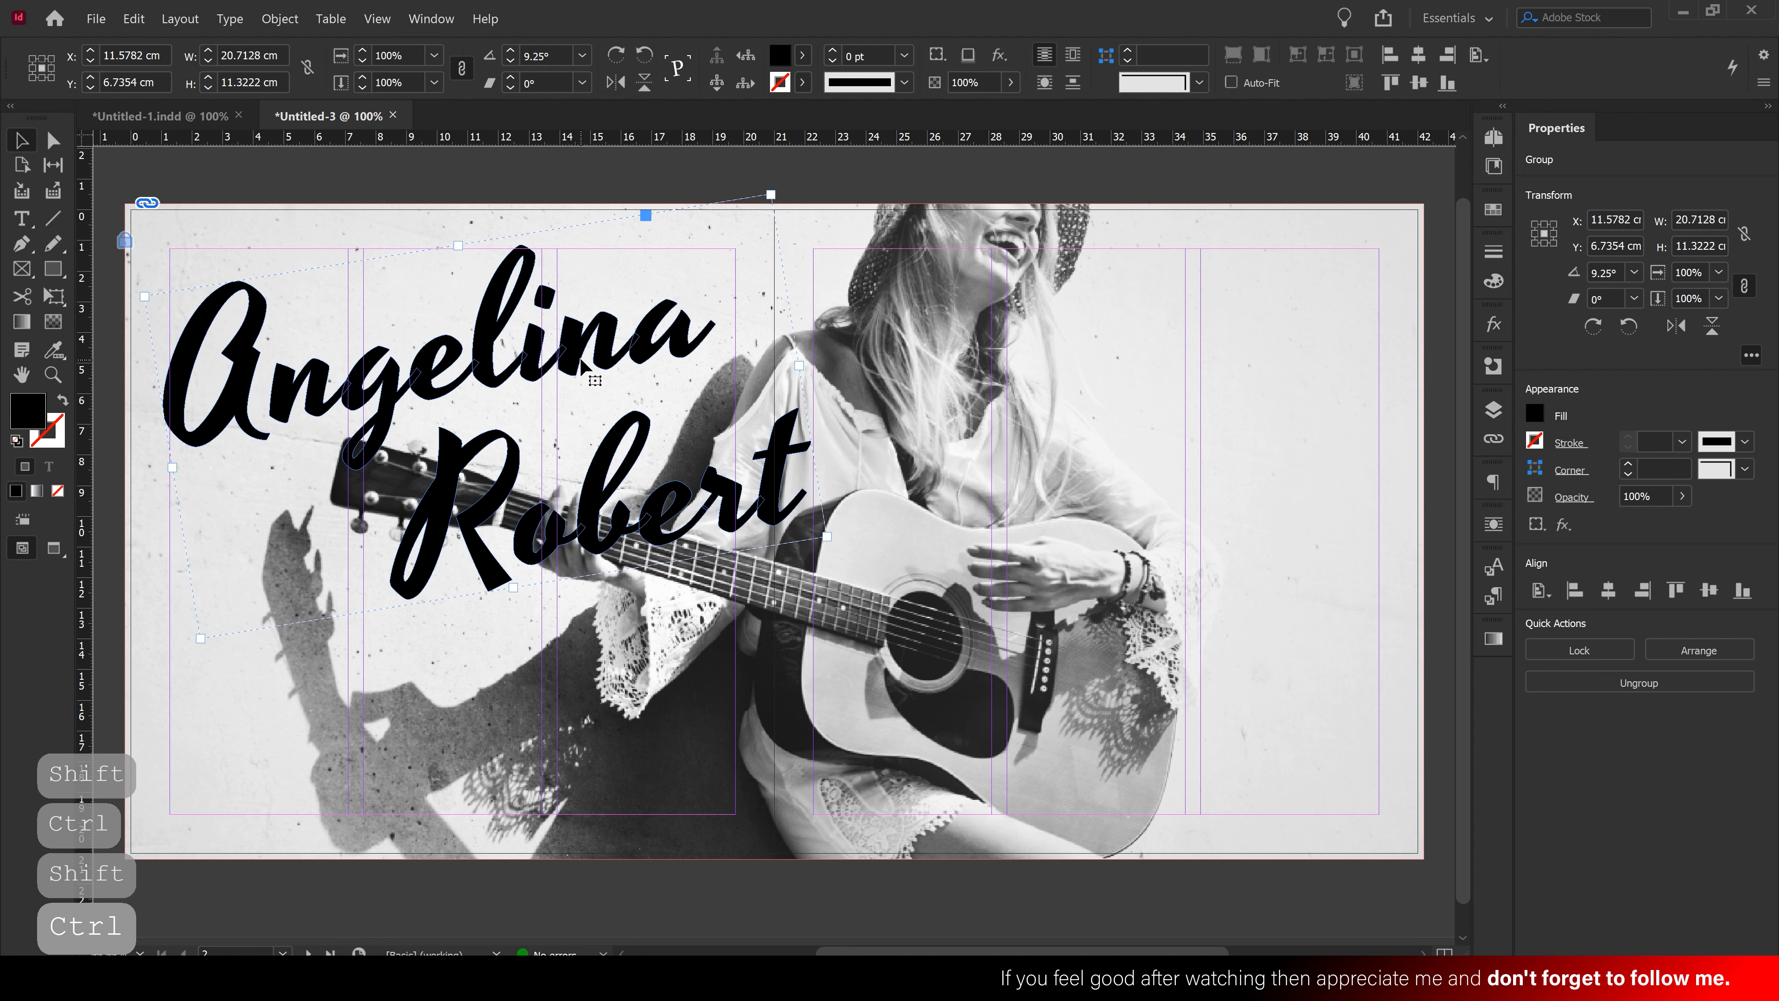
drag(582, 365, 556, 307)
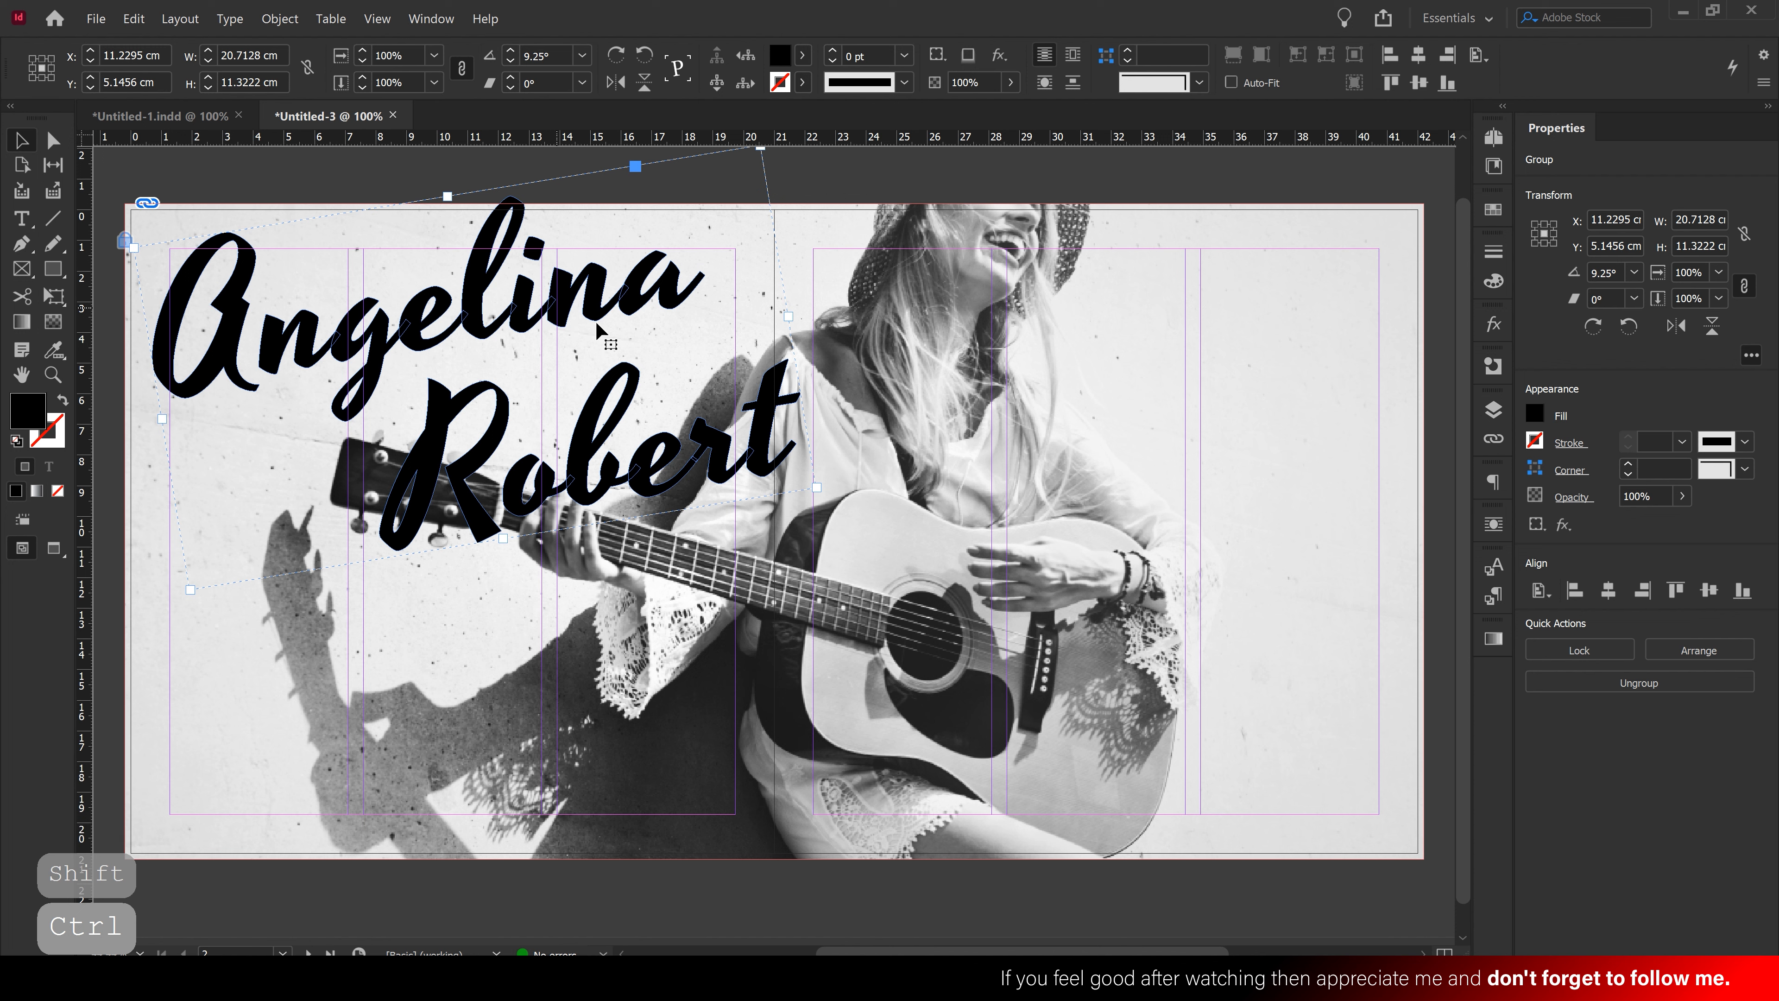
drag(818, 491, 817, 489)
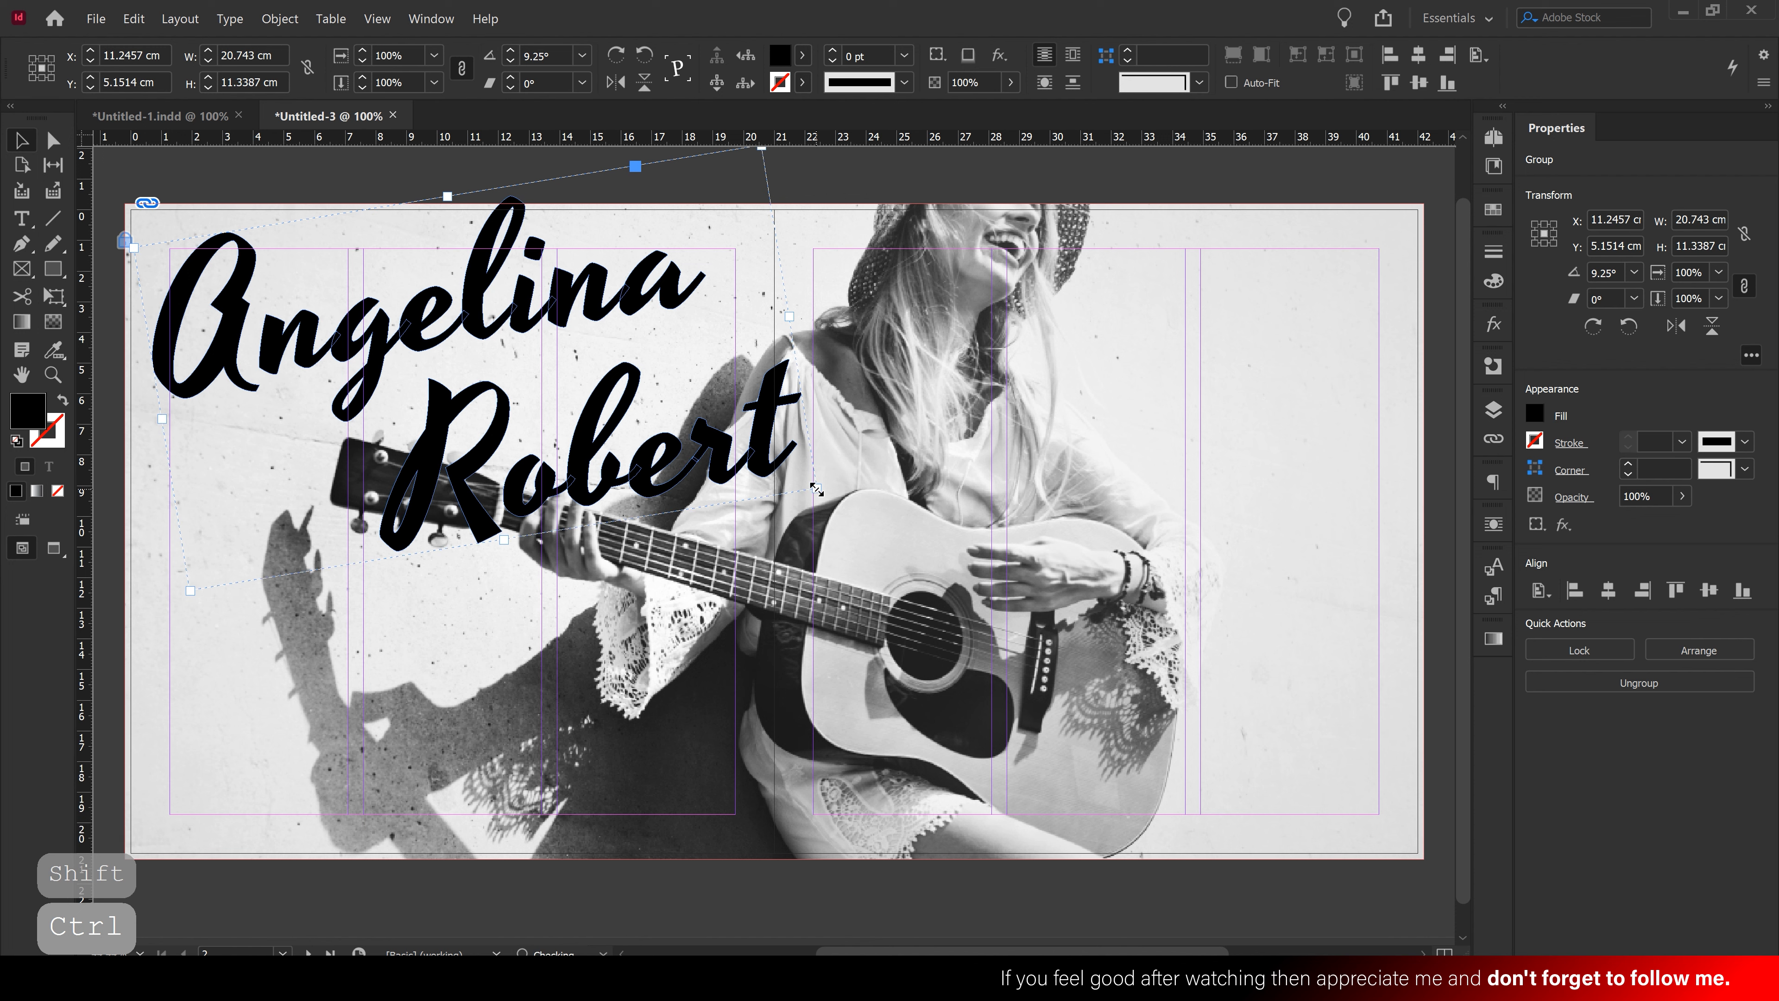
click(927, 463)
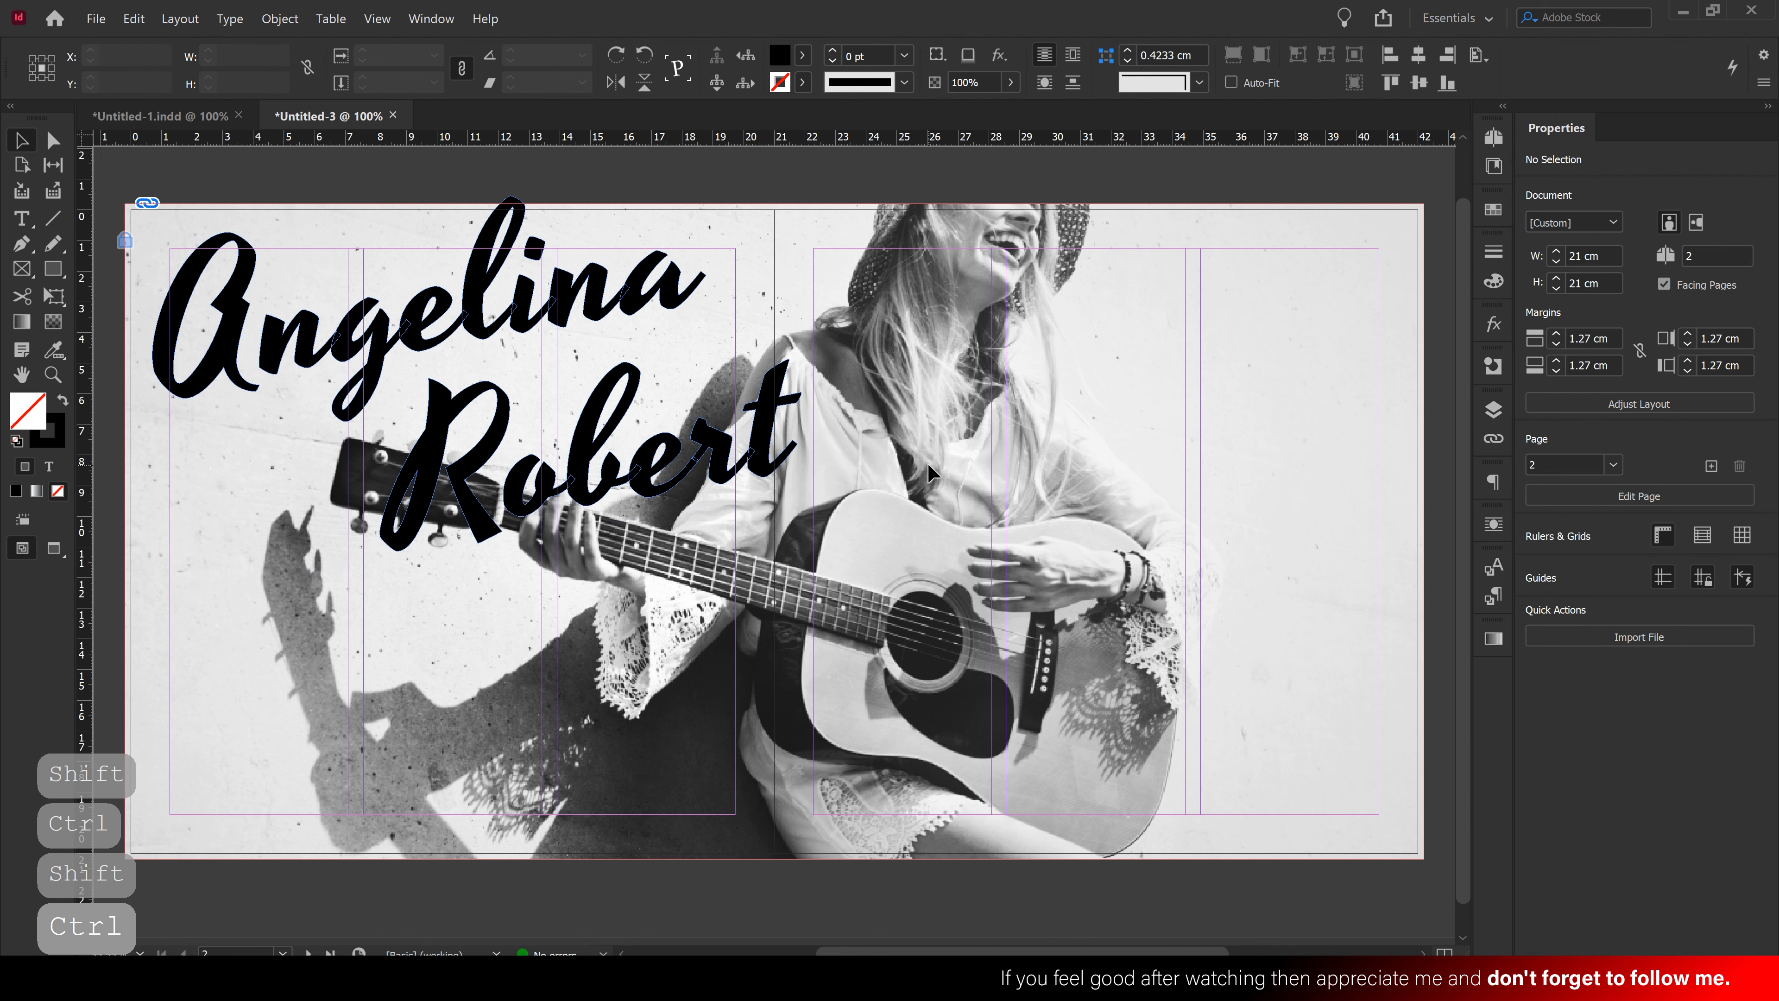
Fill the name with CMYK teal C=85 M=0 Y=64 K=0 and save it as a new swatch
click(762, 428)
click(1535, 415)
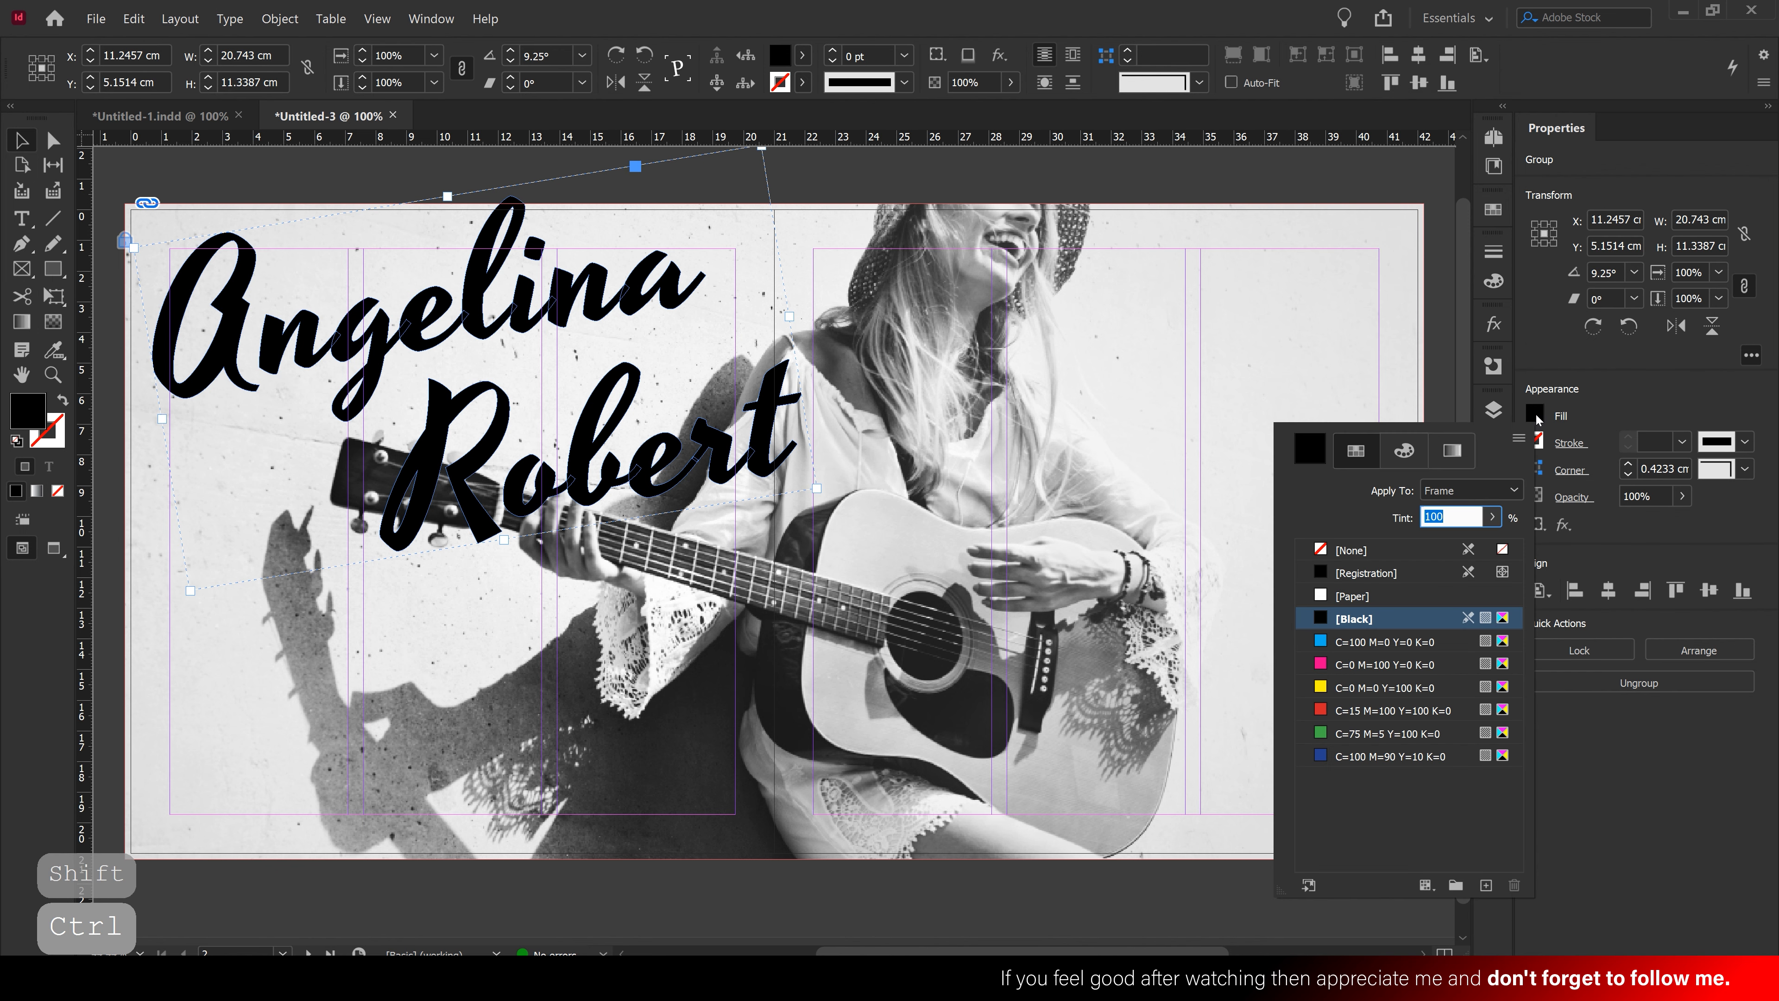
click(1383, 733)
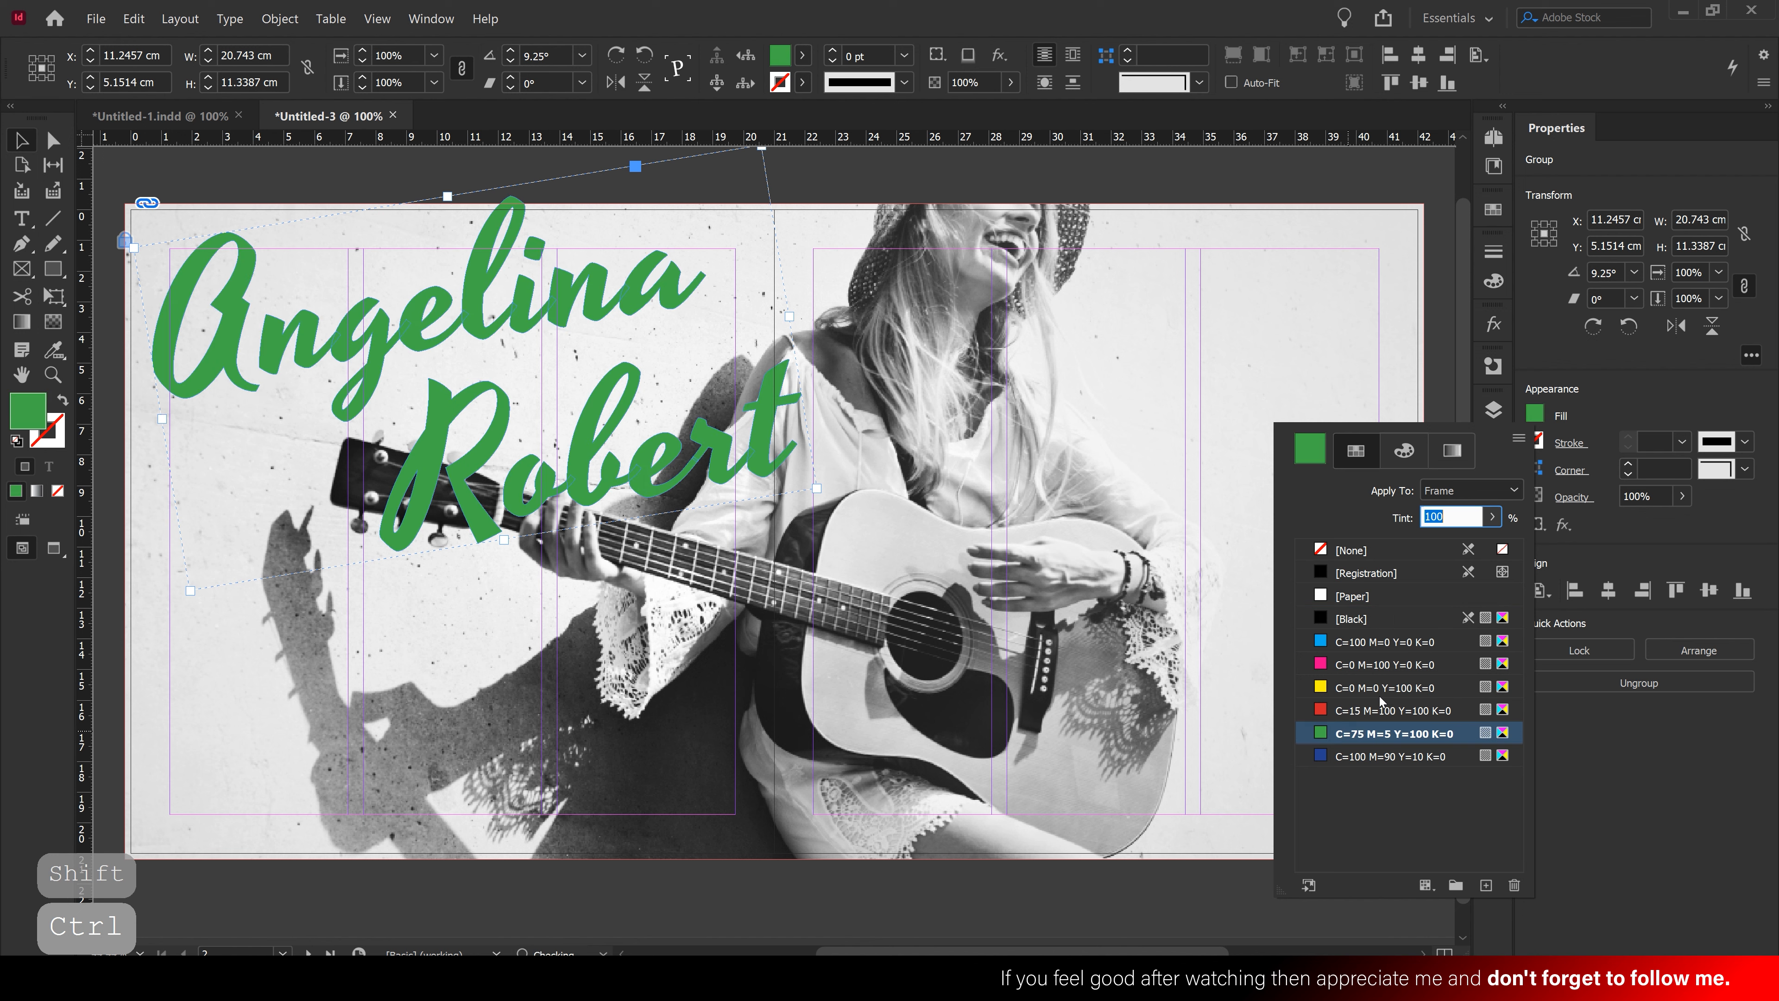
click(1404, 451)
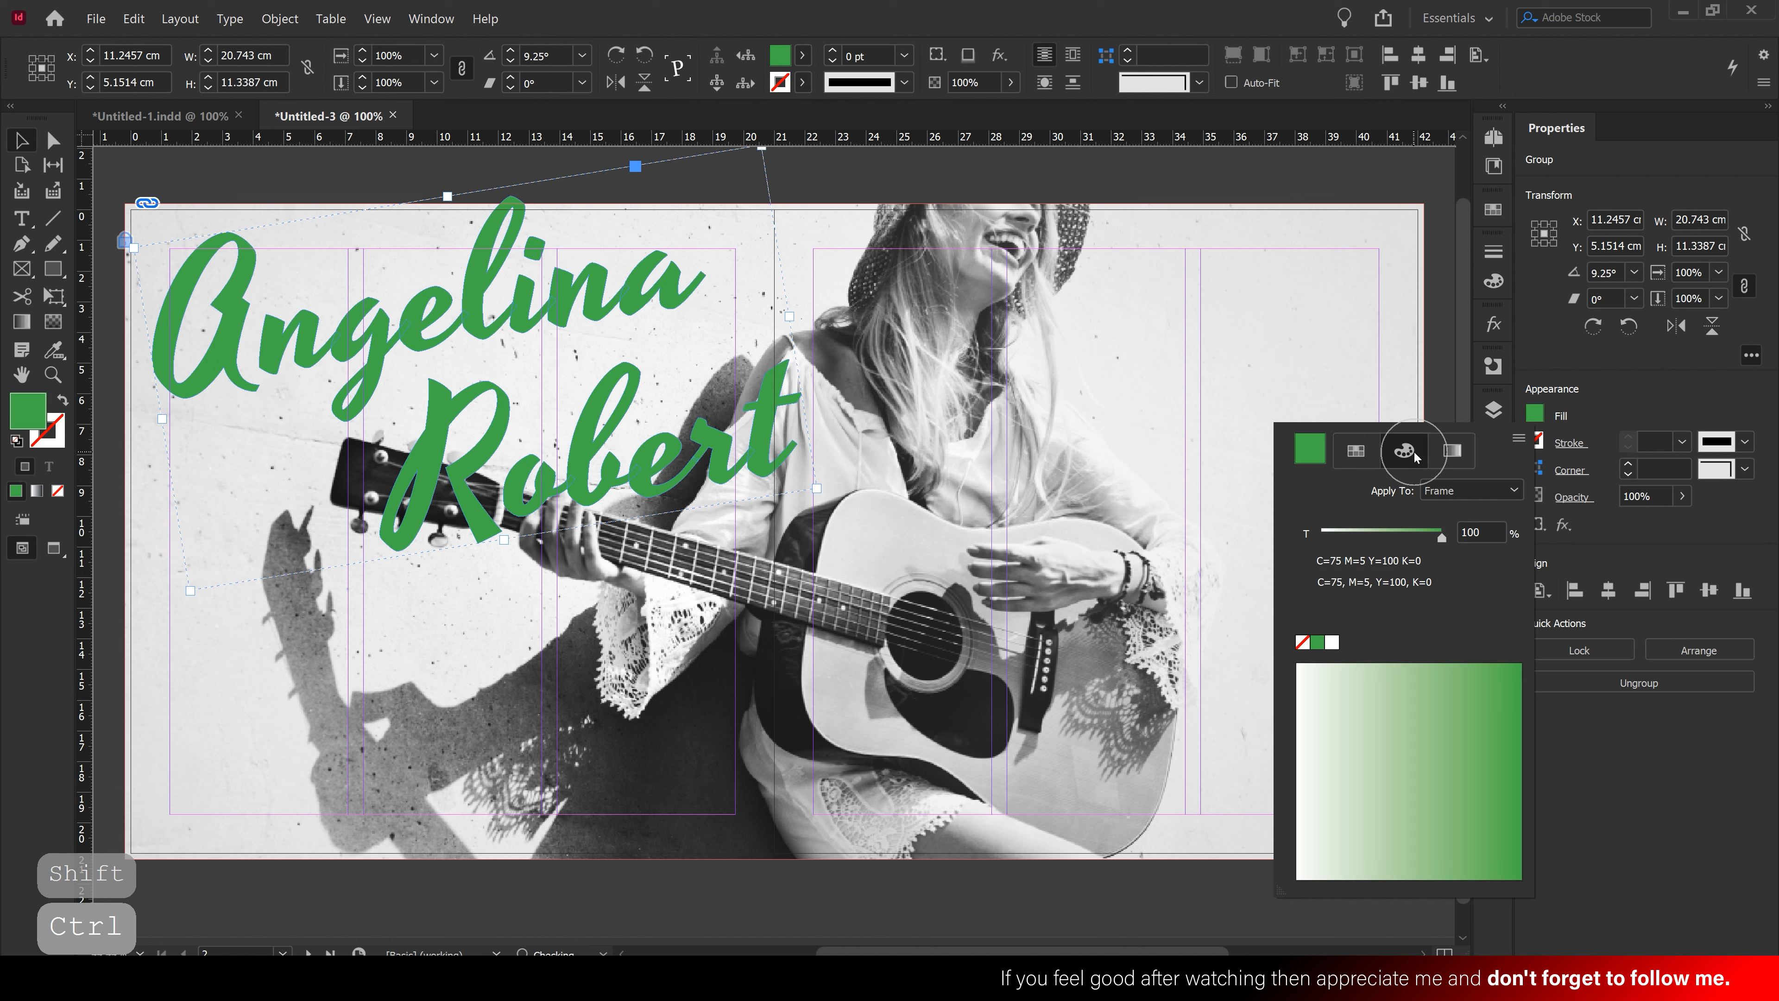
click(1517, 442)
click(1557, 479)
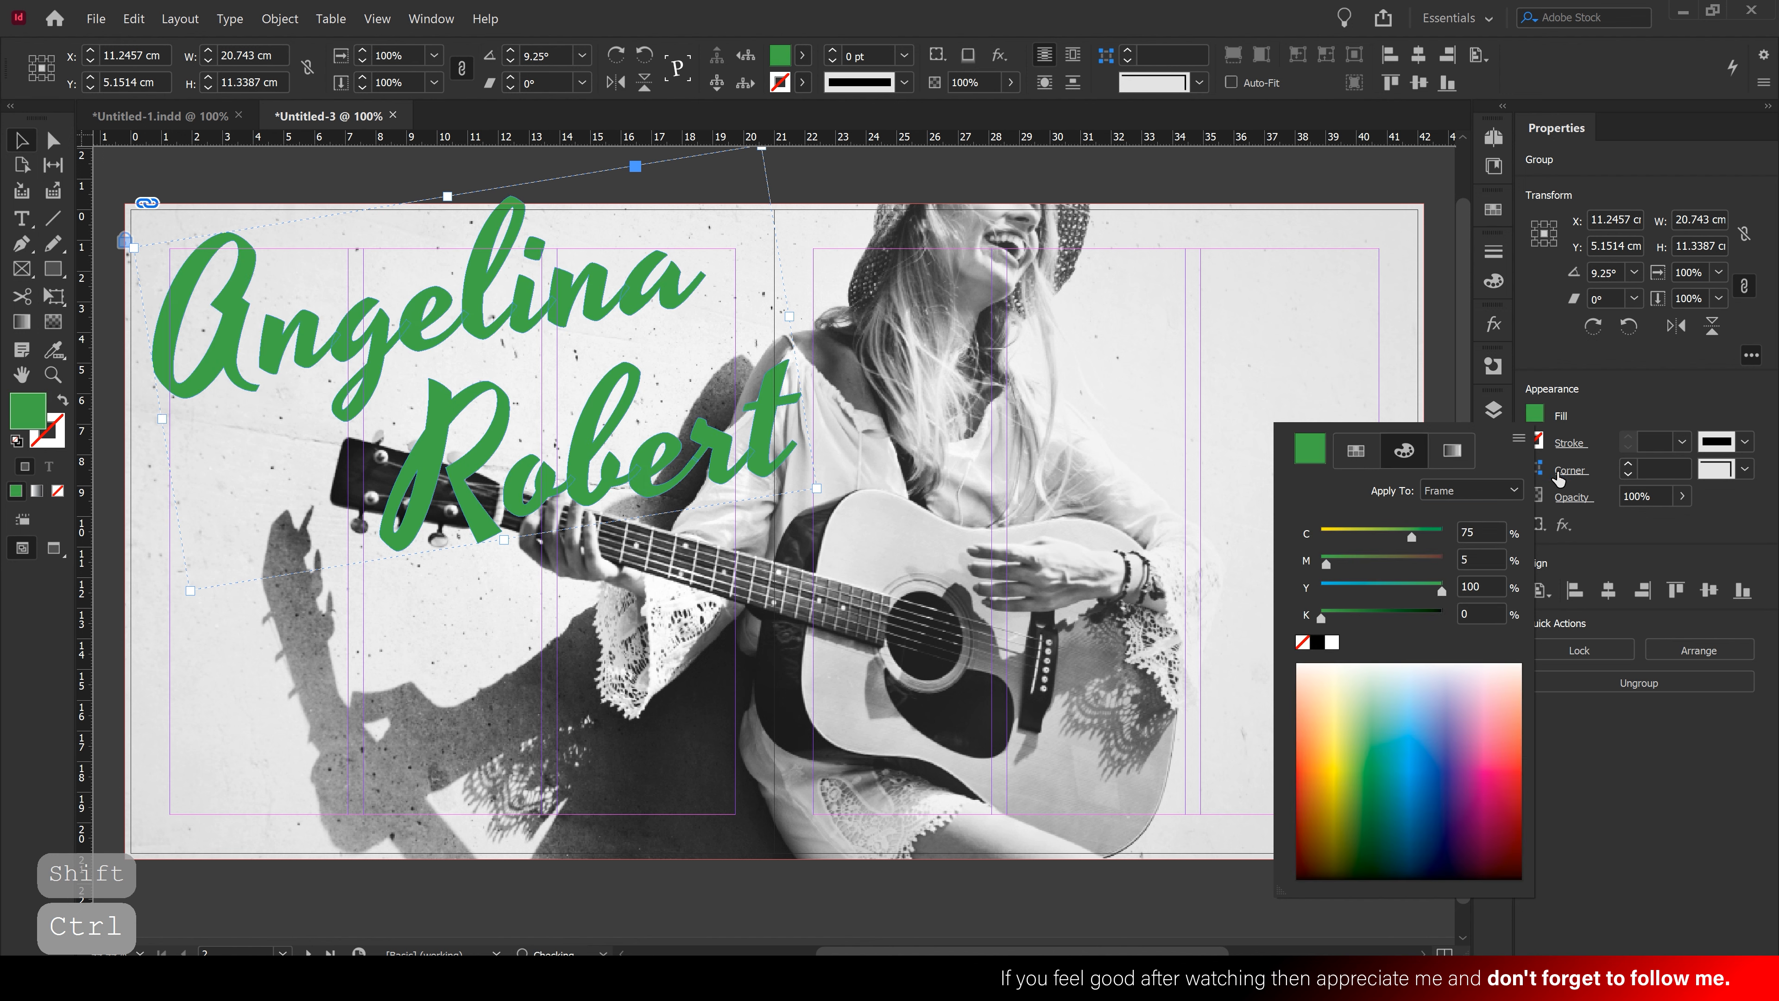
drag(1441, 589, 1423, 537)
click(1328, 564)
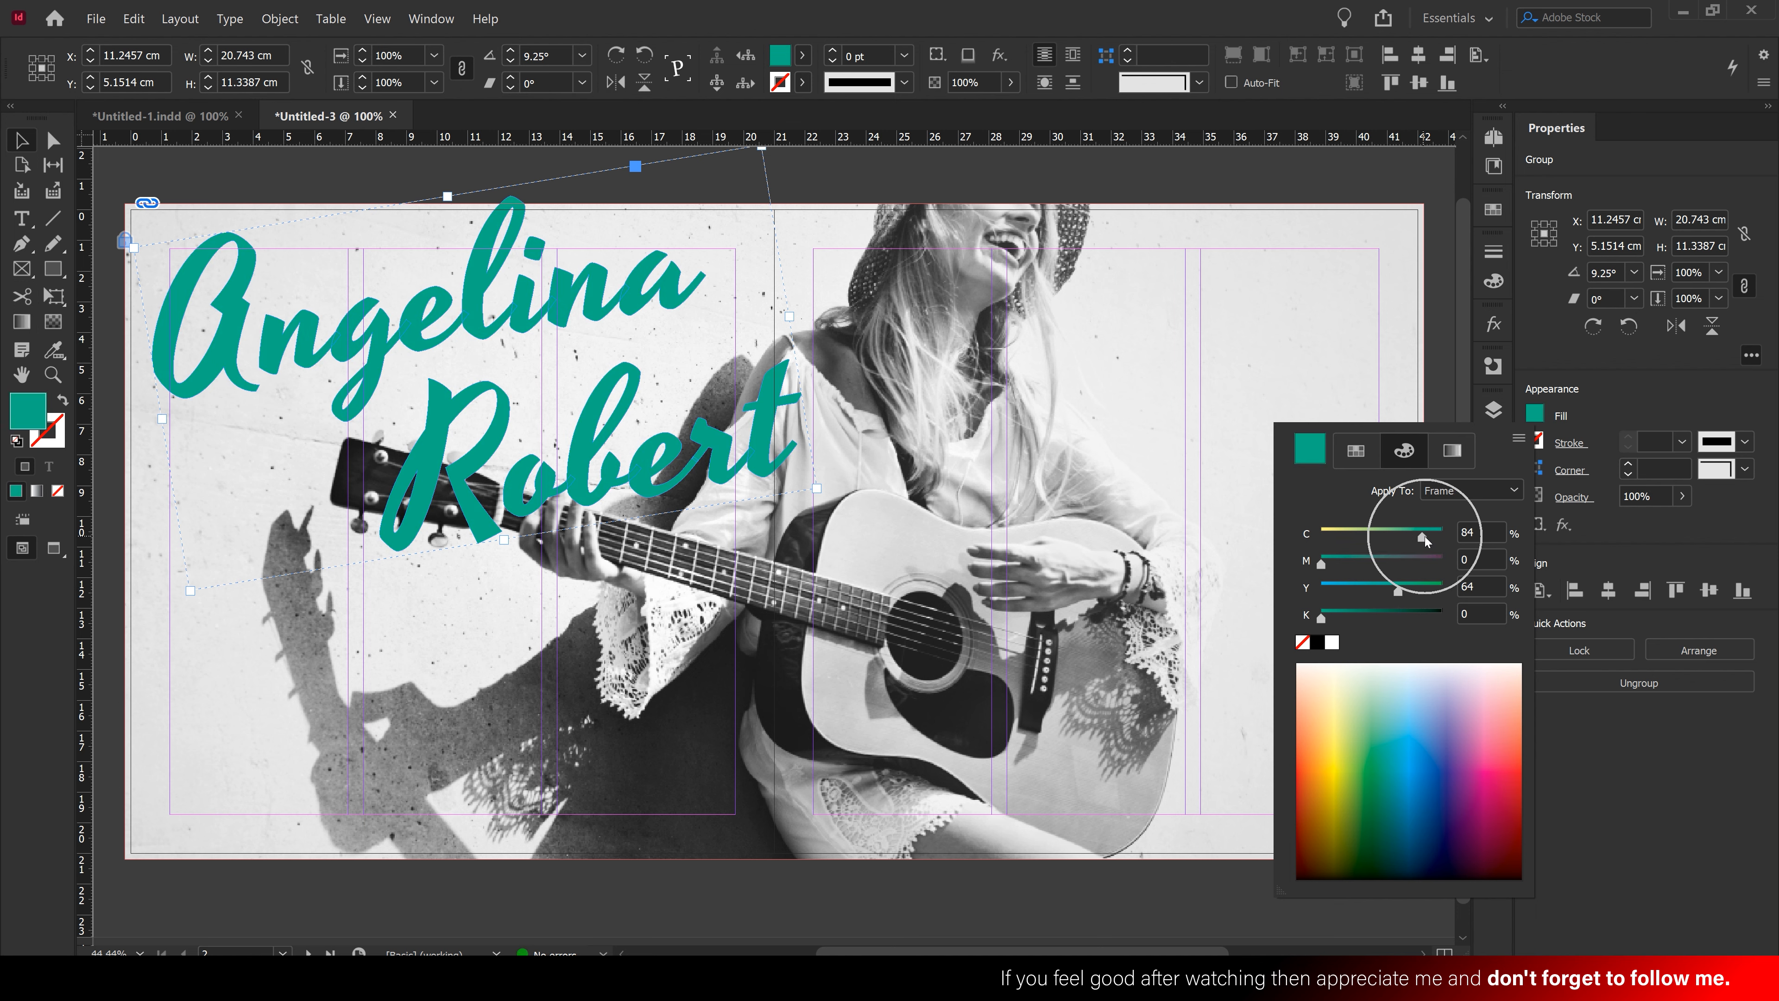
click(1358, 456)
click(1485, 885)
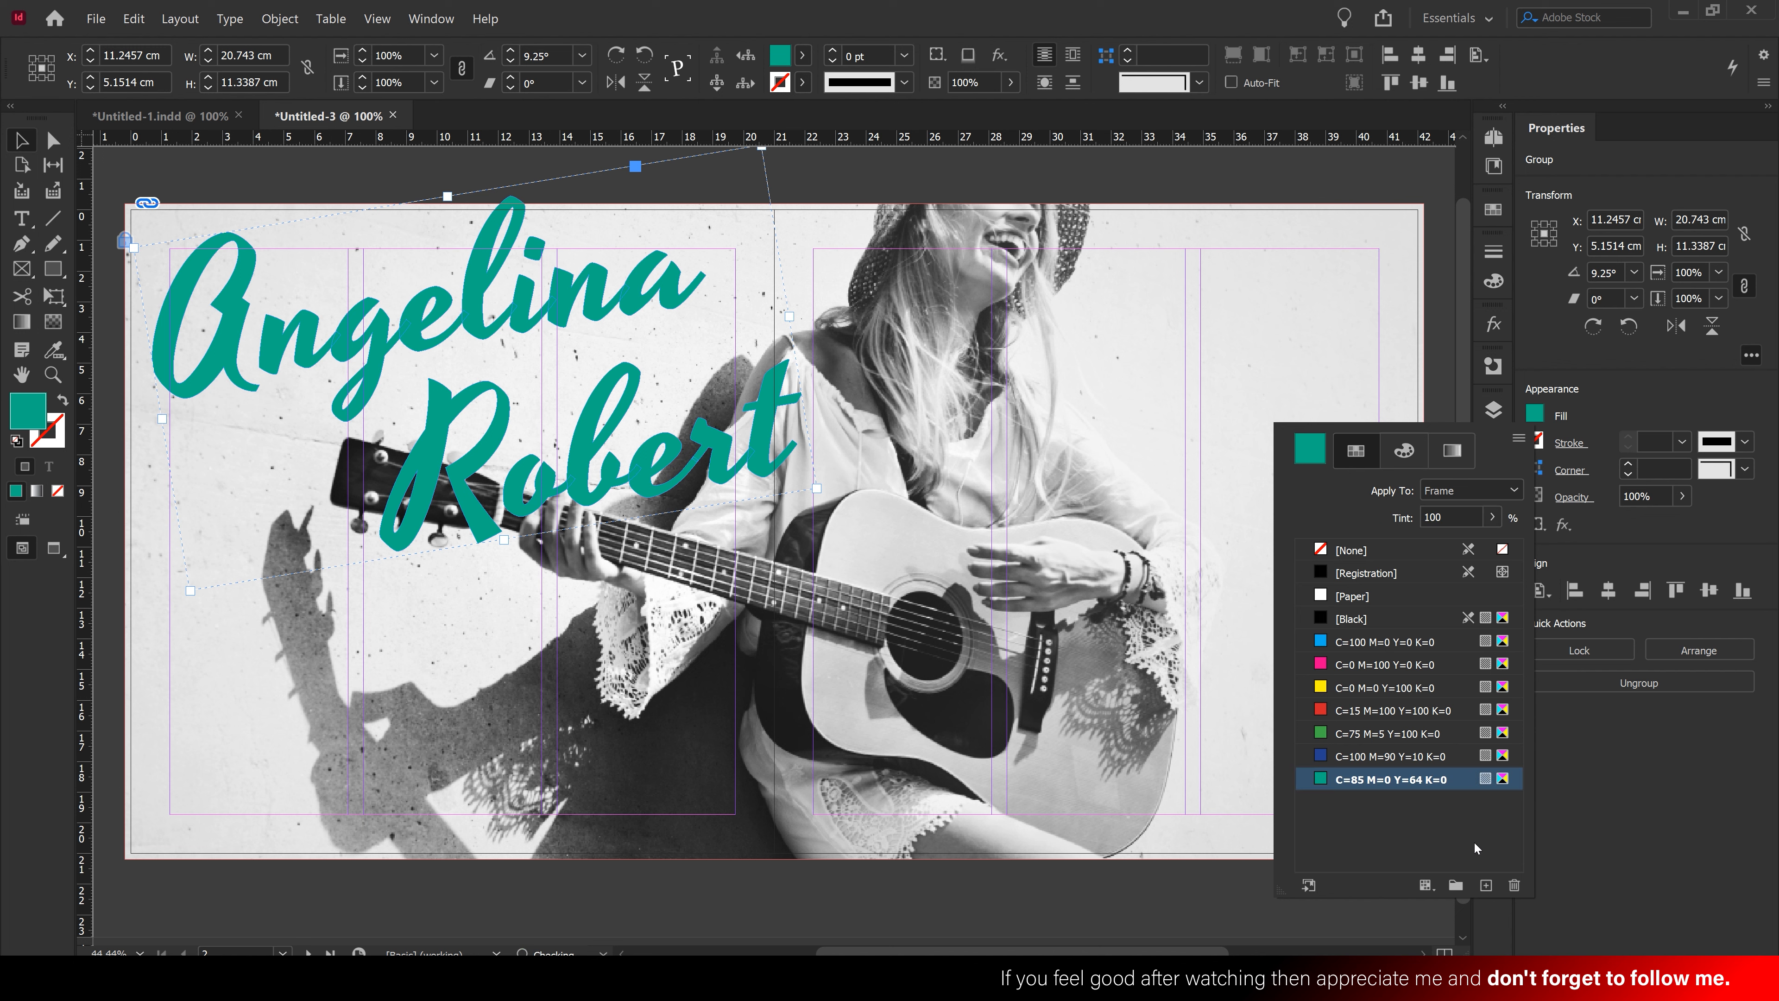
click(1535, 413)
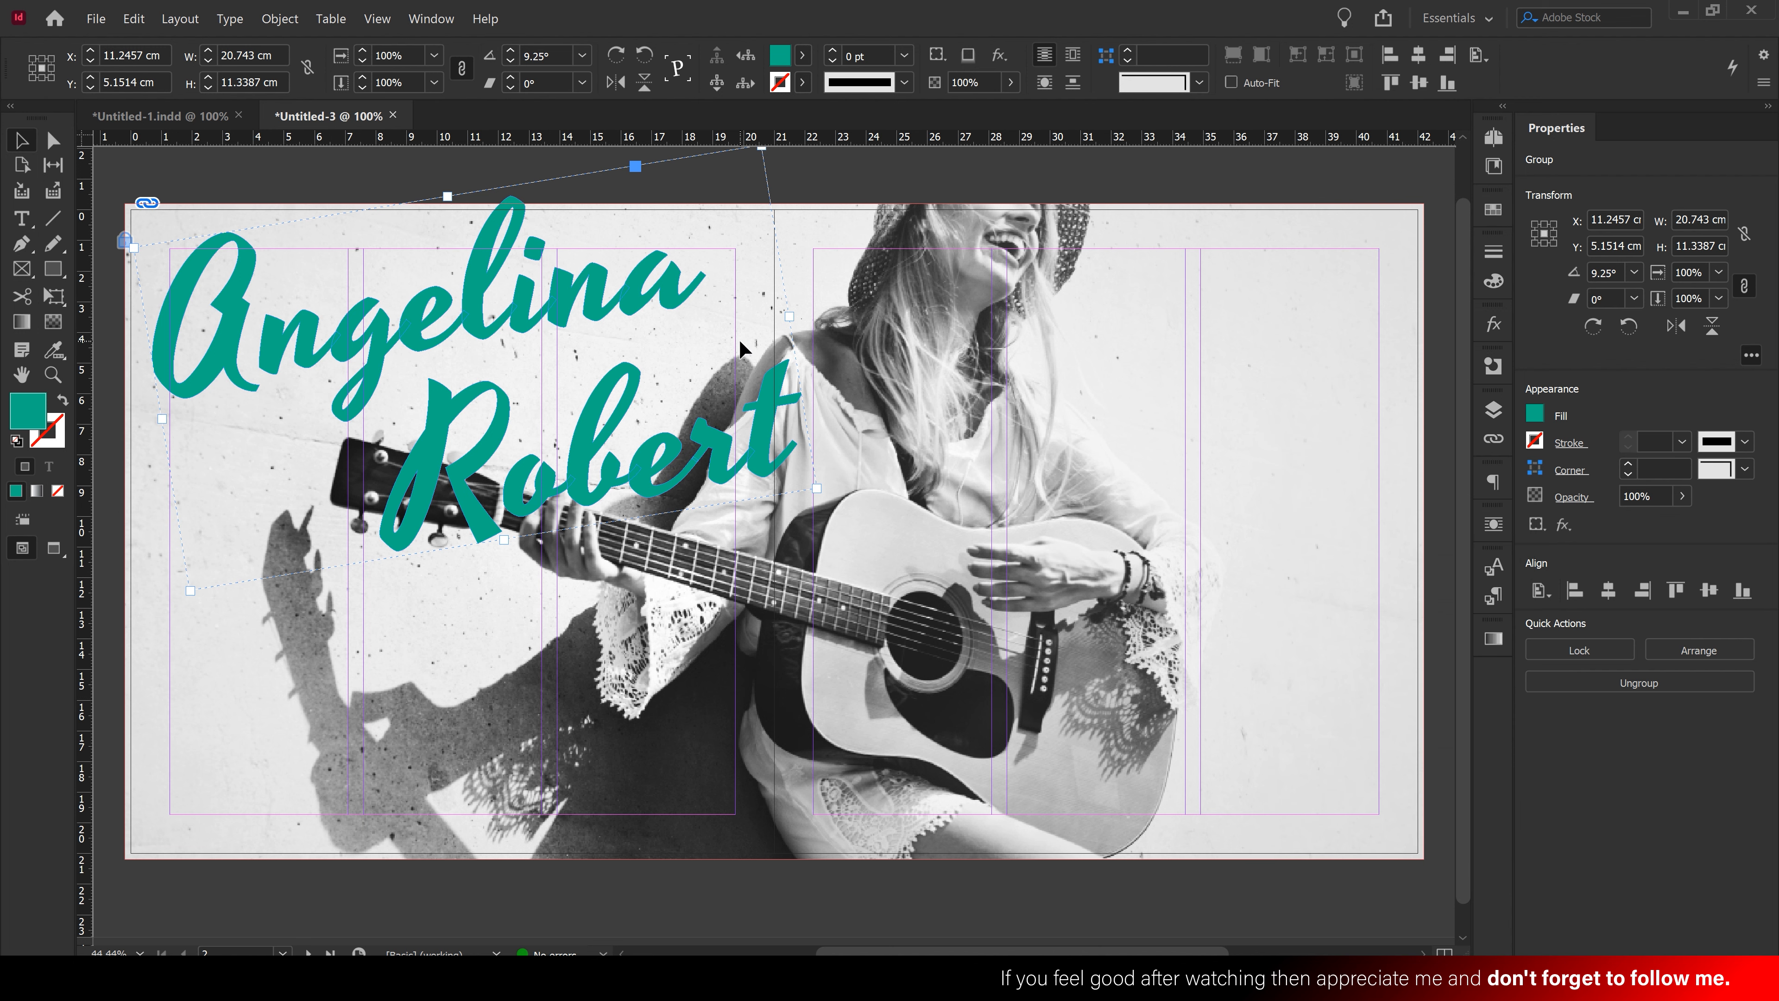
Duplicate the name group and fill the copy with white [Paper]
click(144, 21)
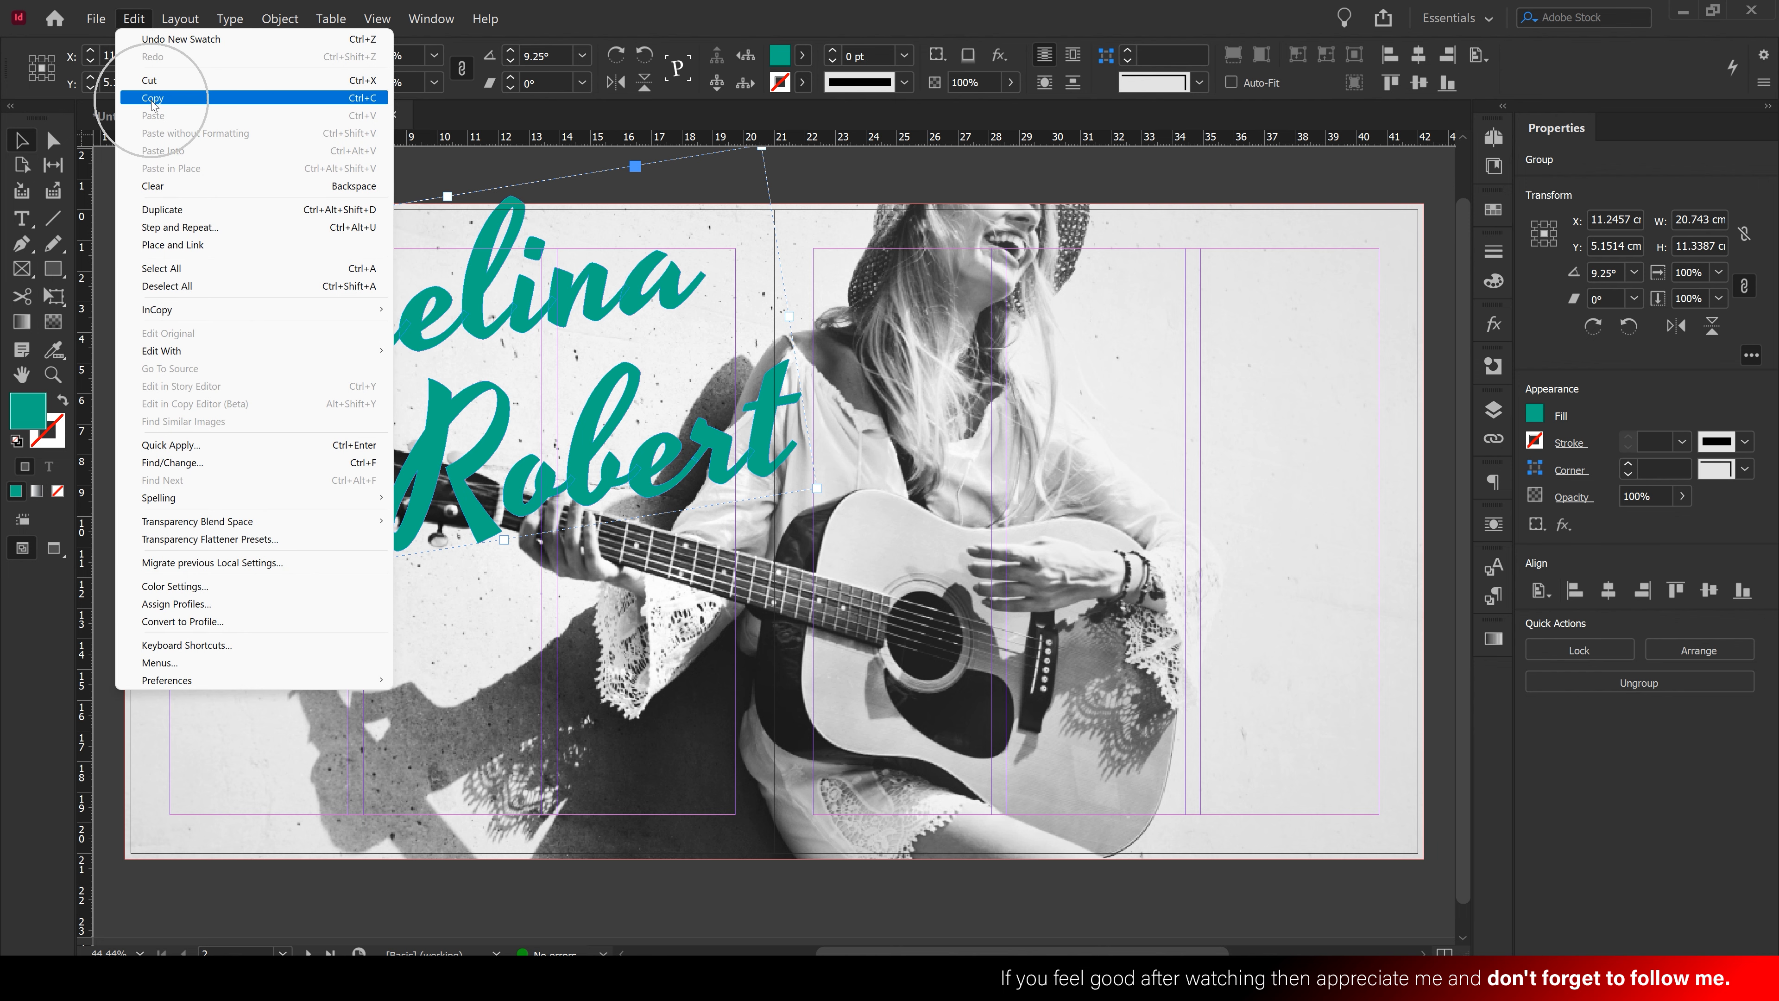
key(Escape)
click(134, 19)
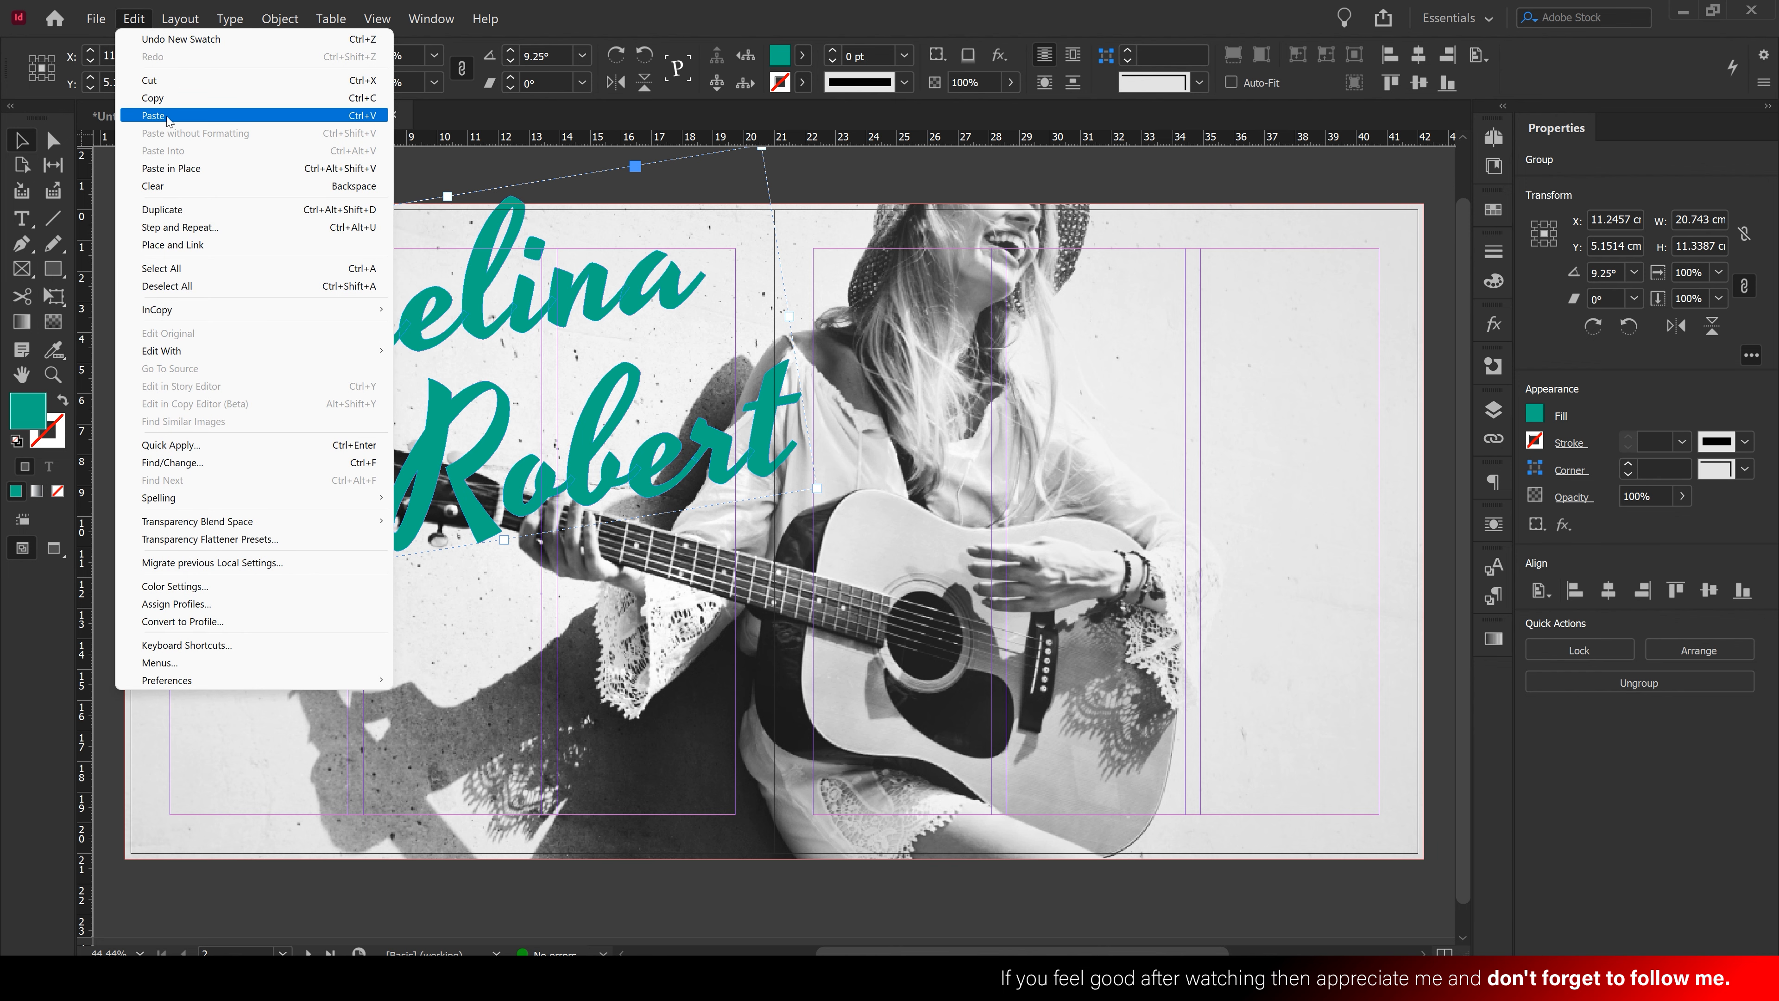
click(168, 119)
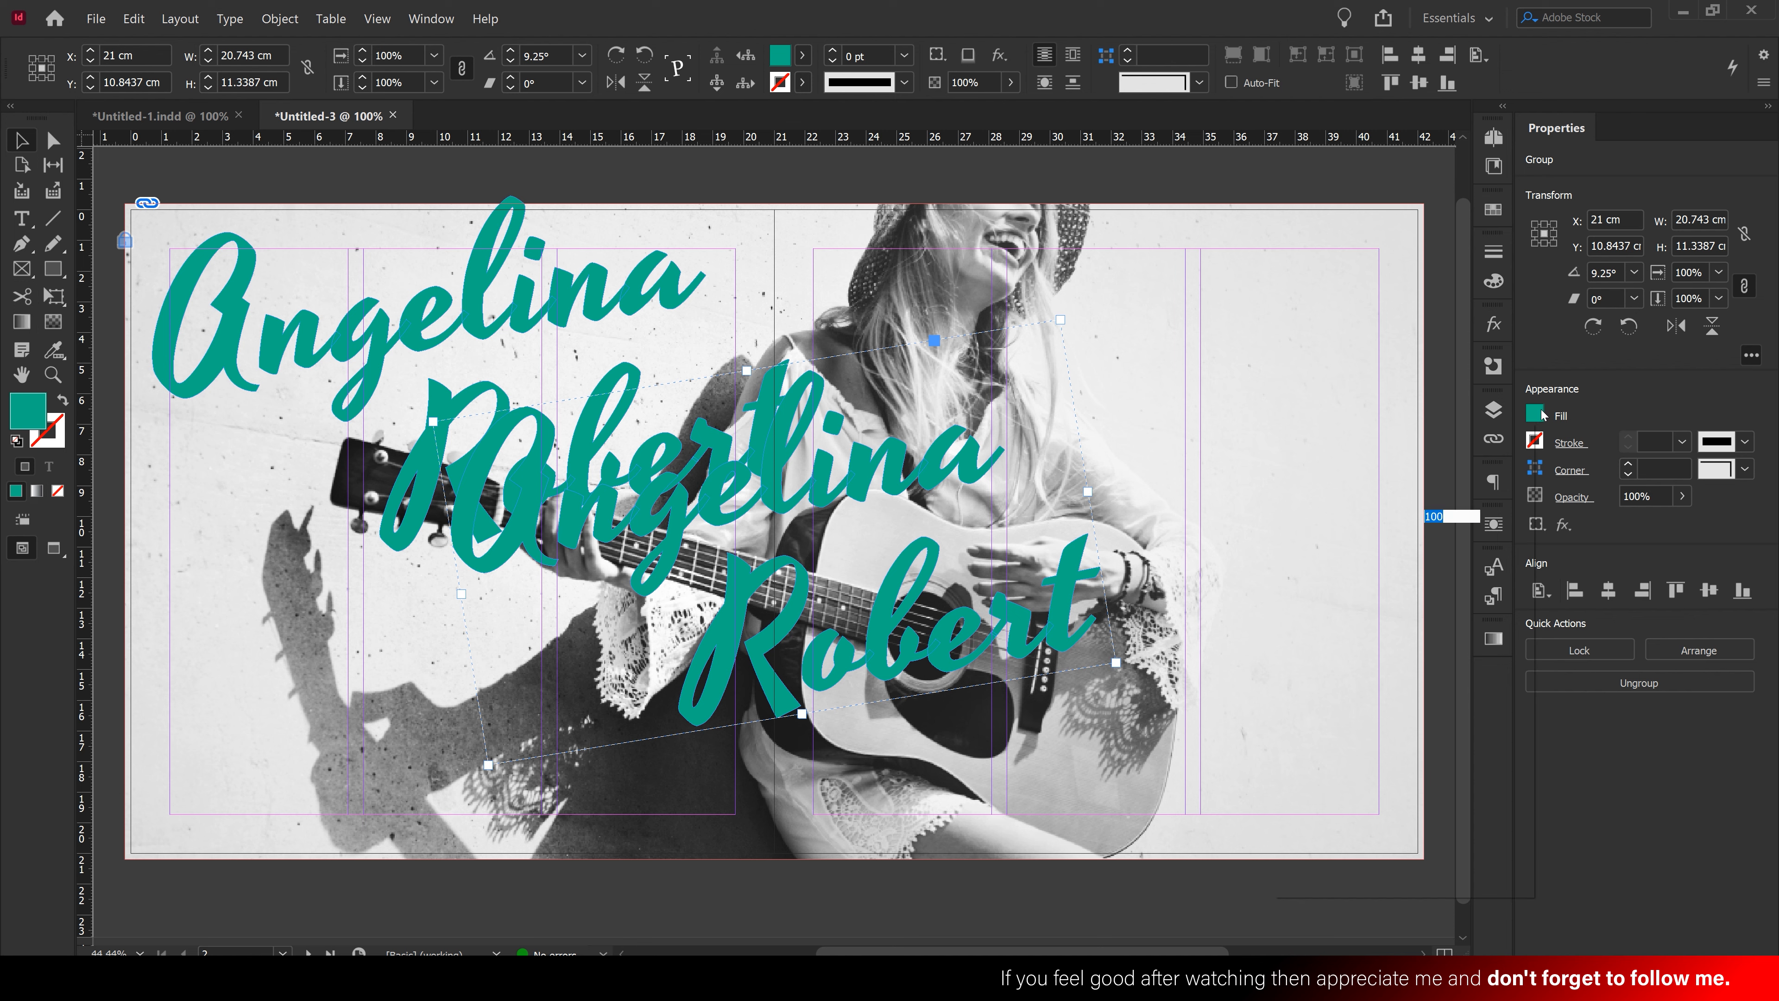
click(1544, 415)
click(1369, 597)
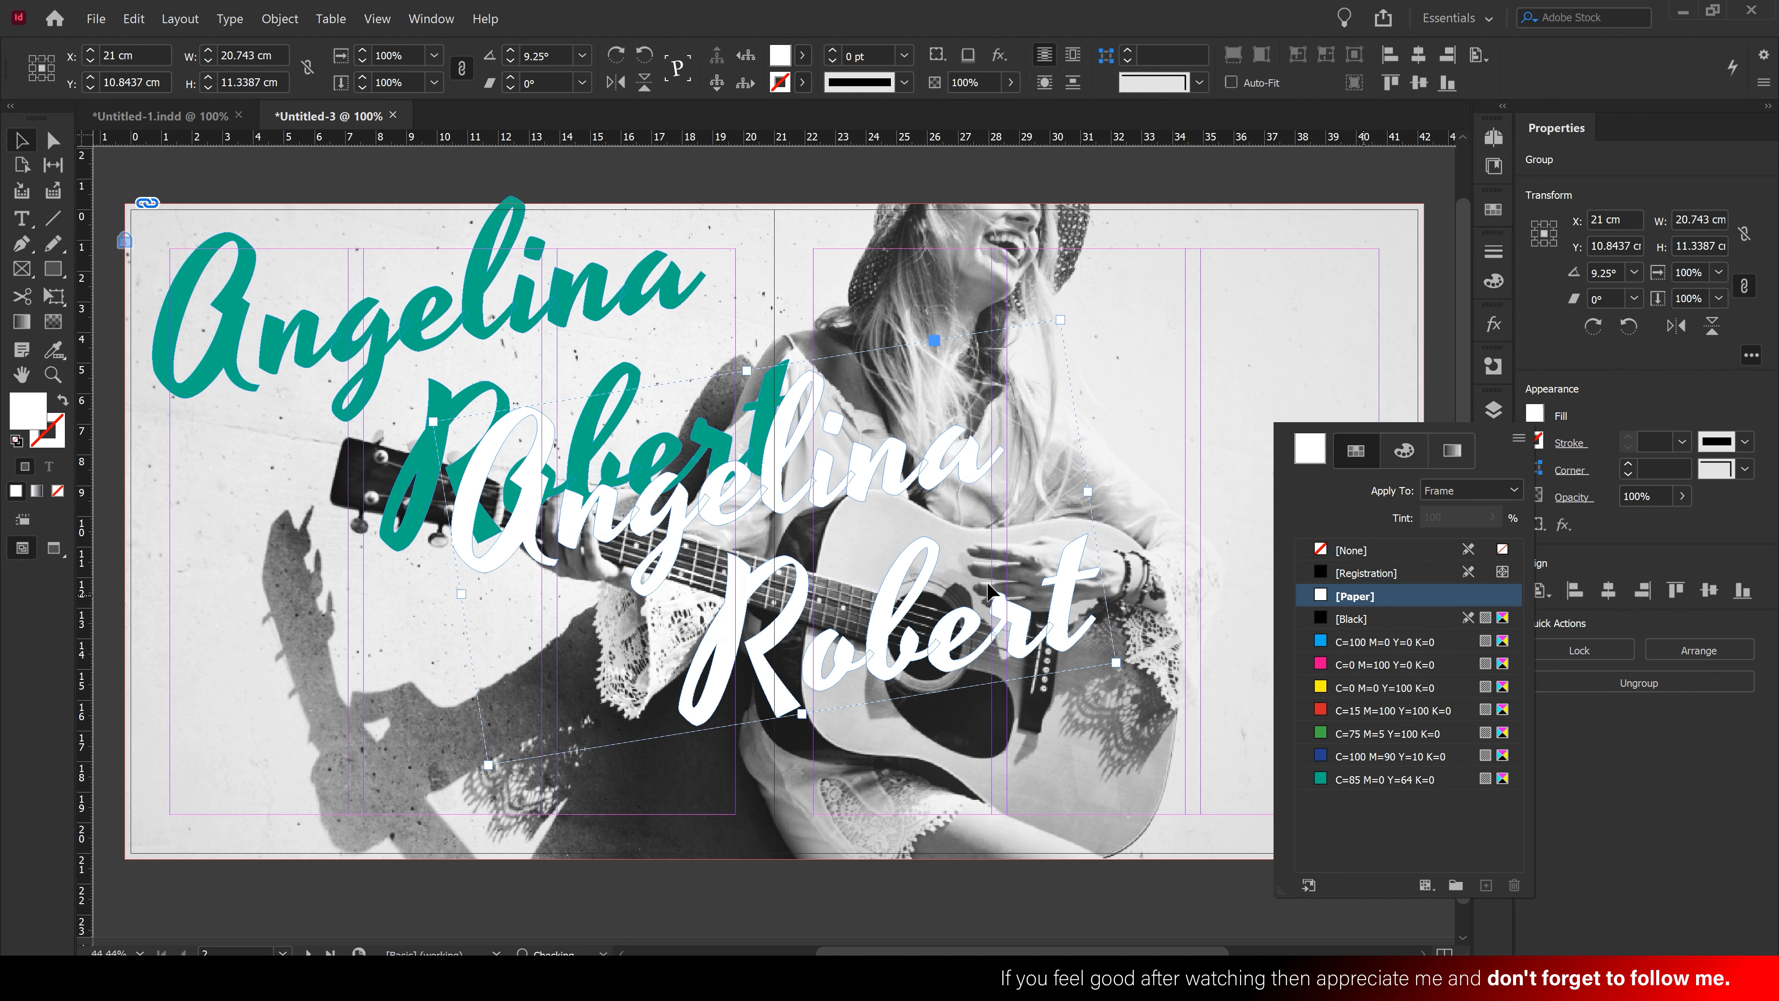
click(890, 615)
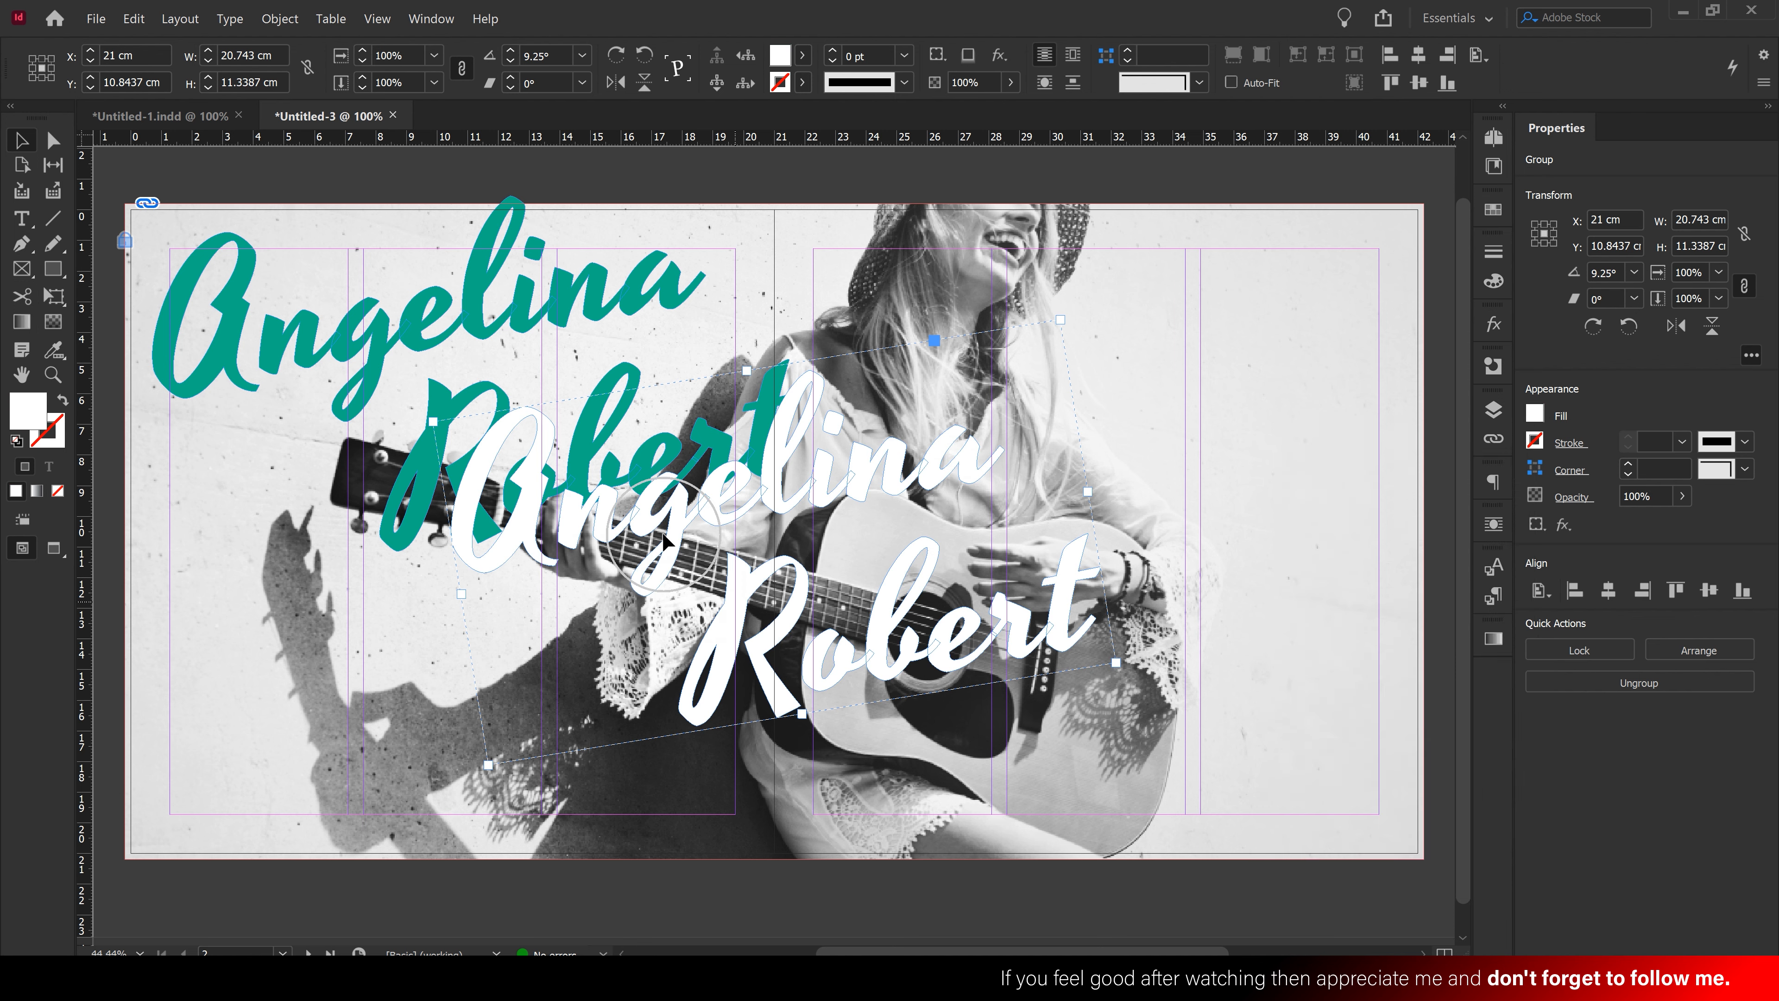
Offset the white copy slightly up-left of the teal name and send it behind it
drag(663, 539, 440, 438)
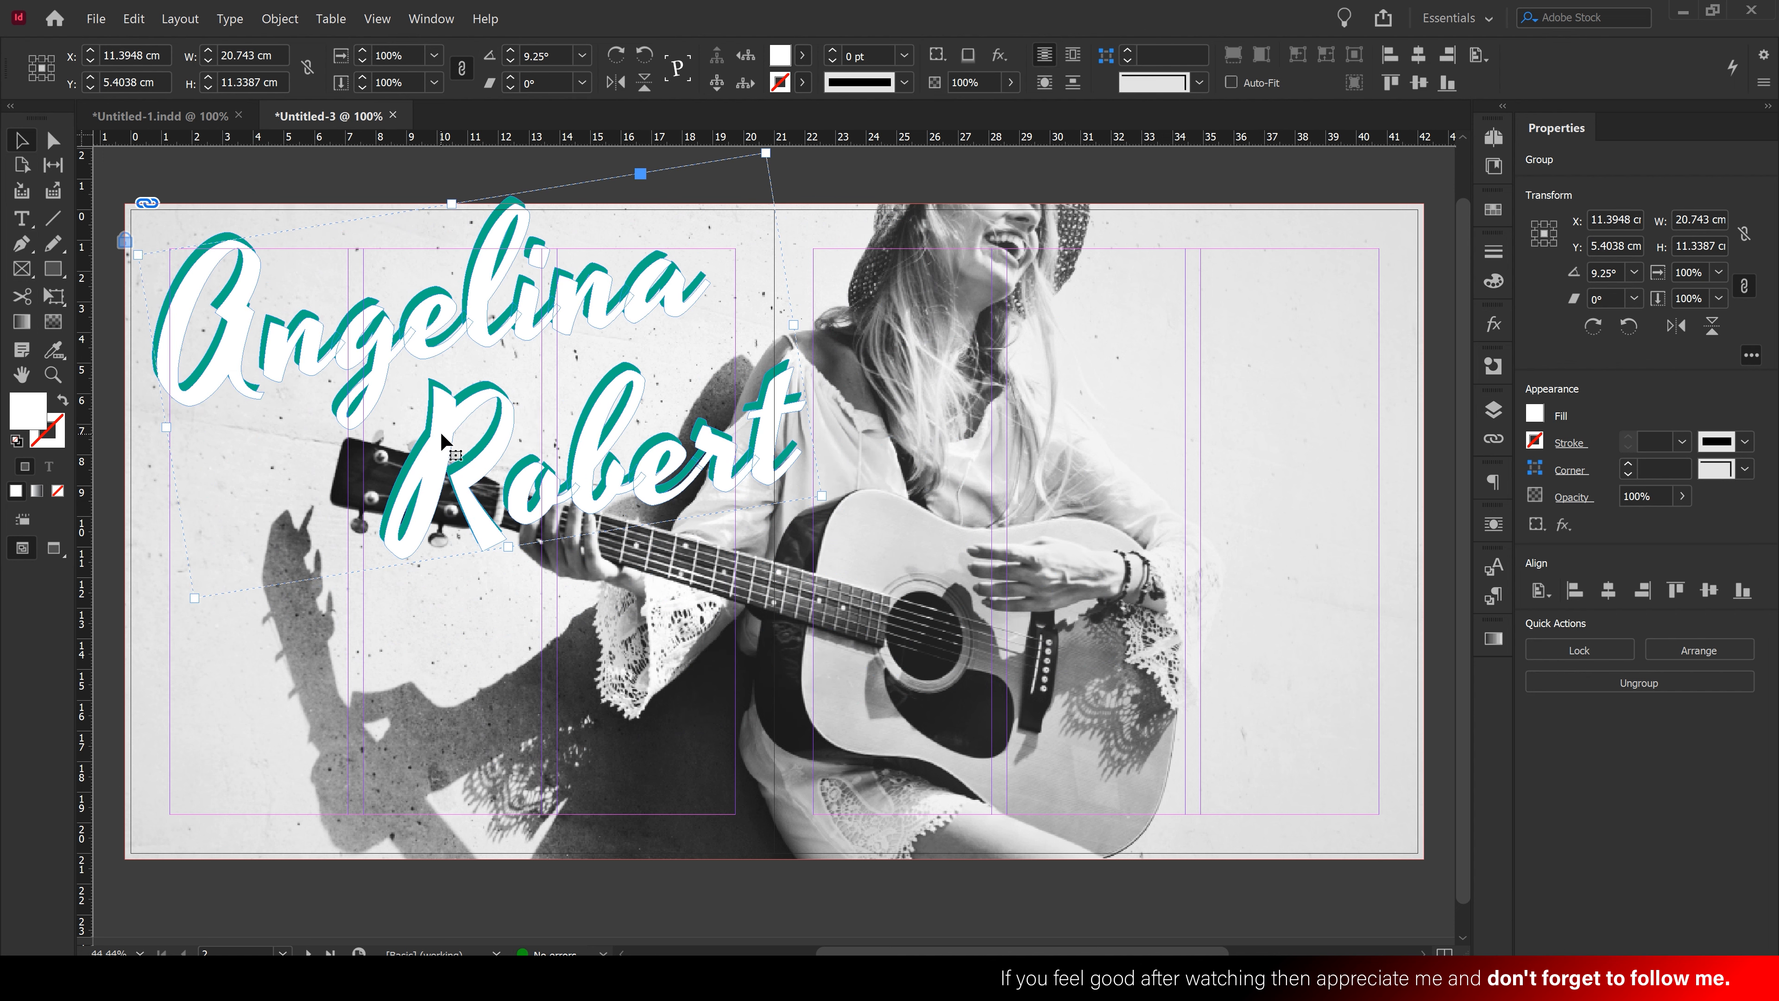
key(Left)
key(Up)
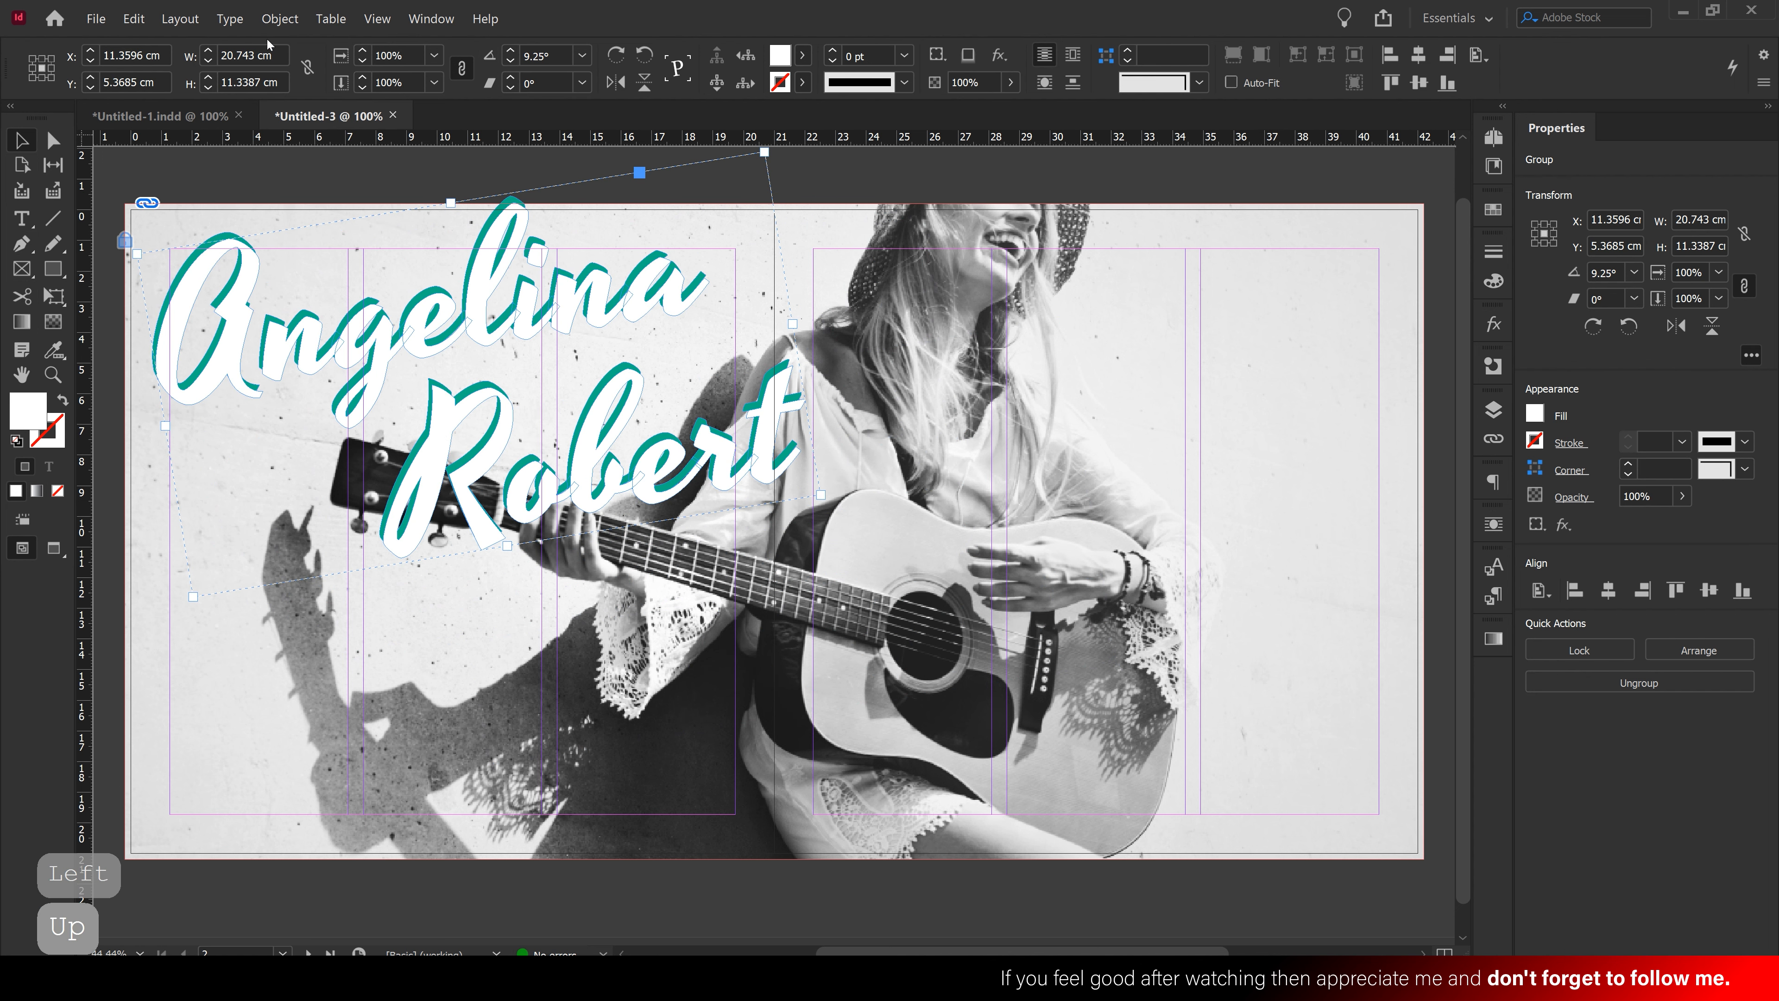
click(279, 18)
mouse_move(290, 75)
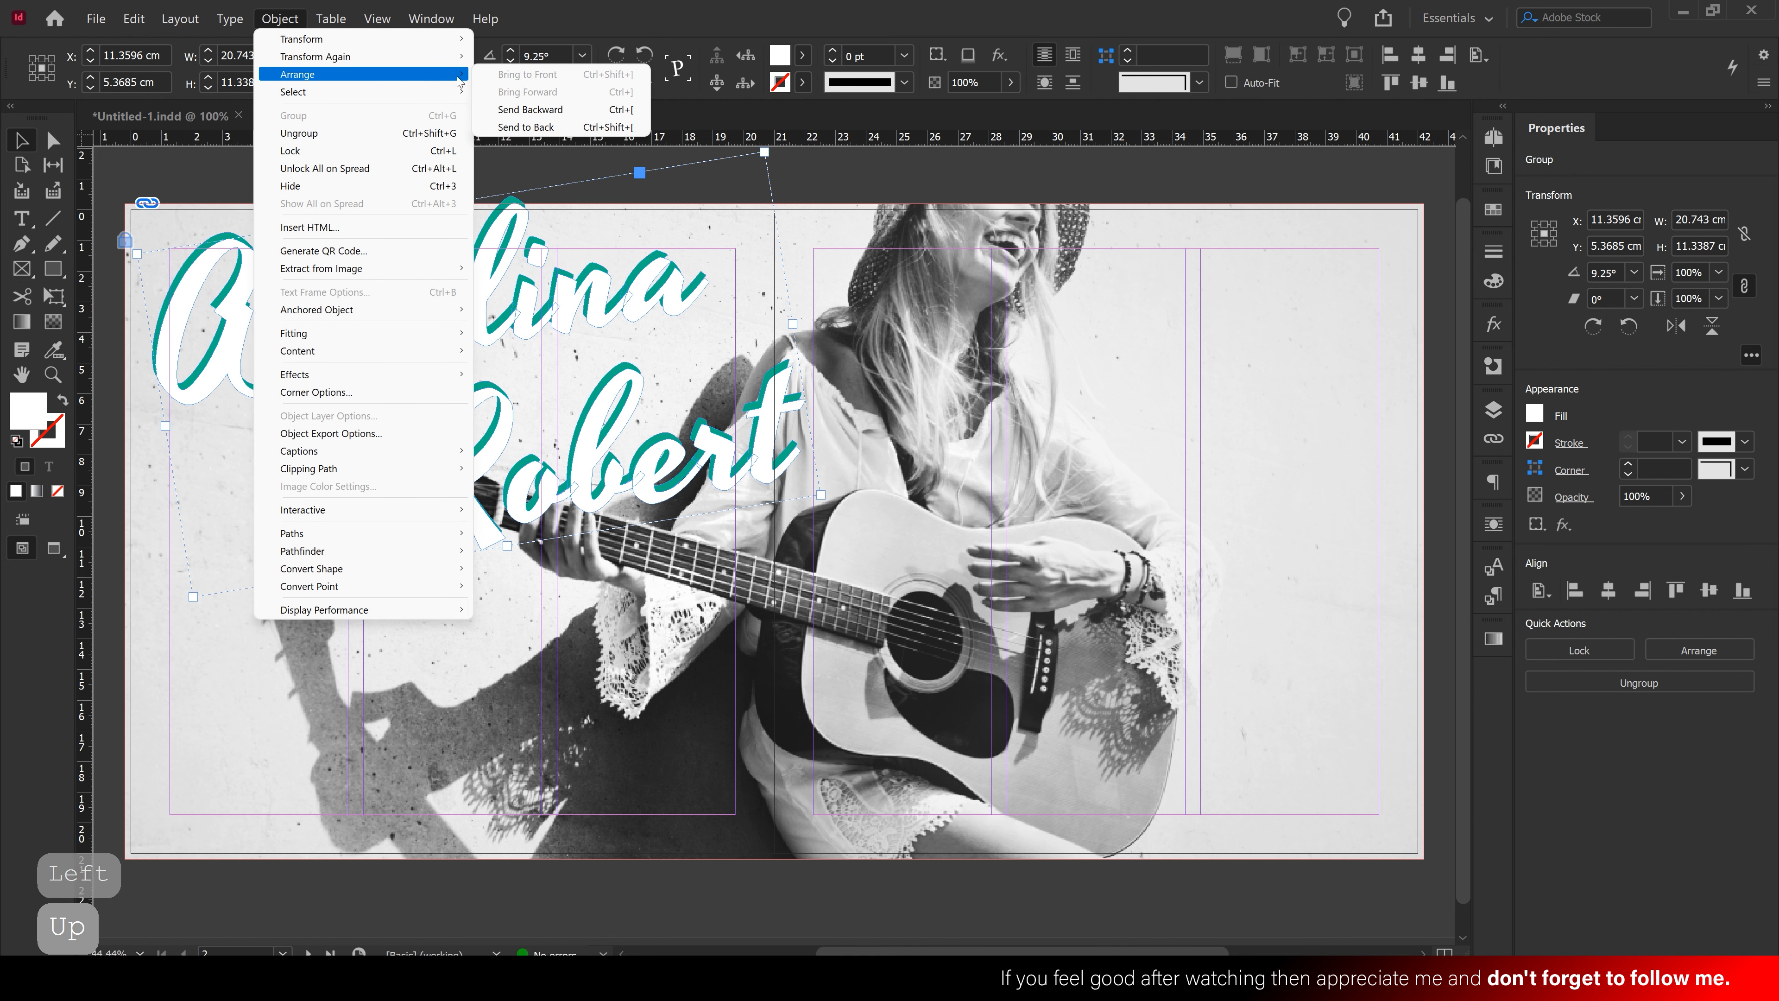
click(515, 110)
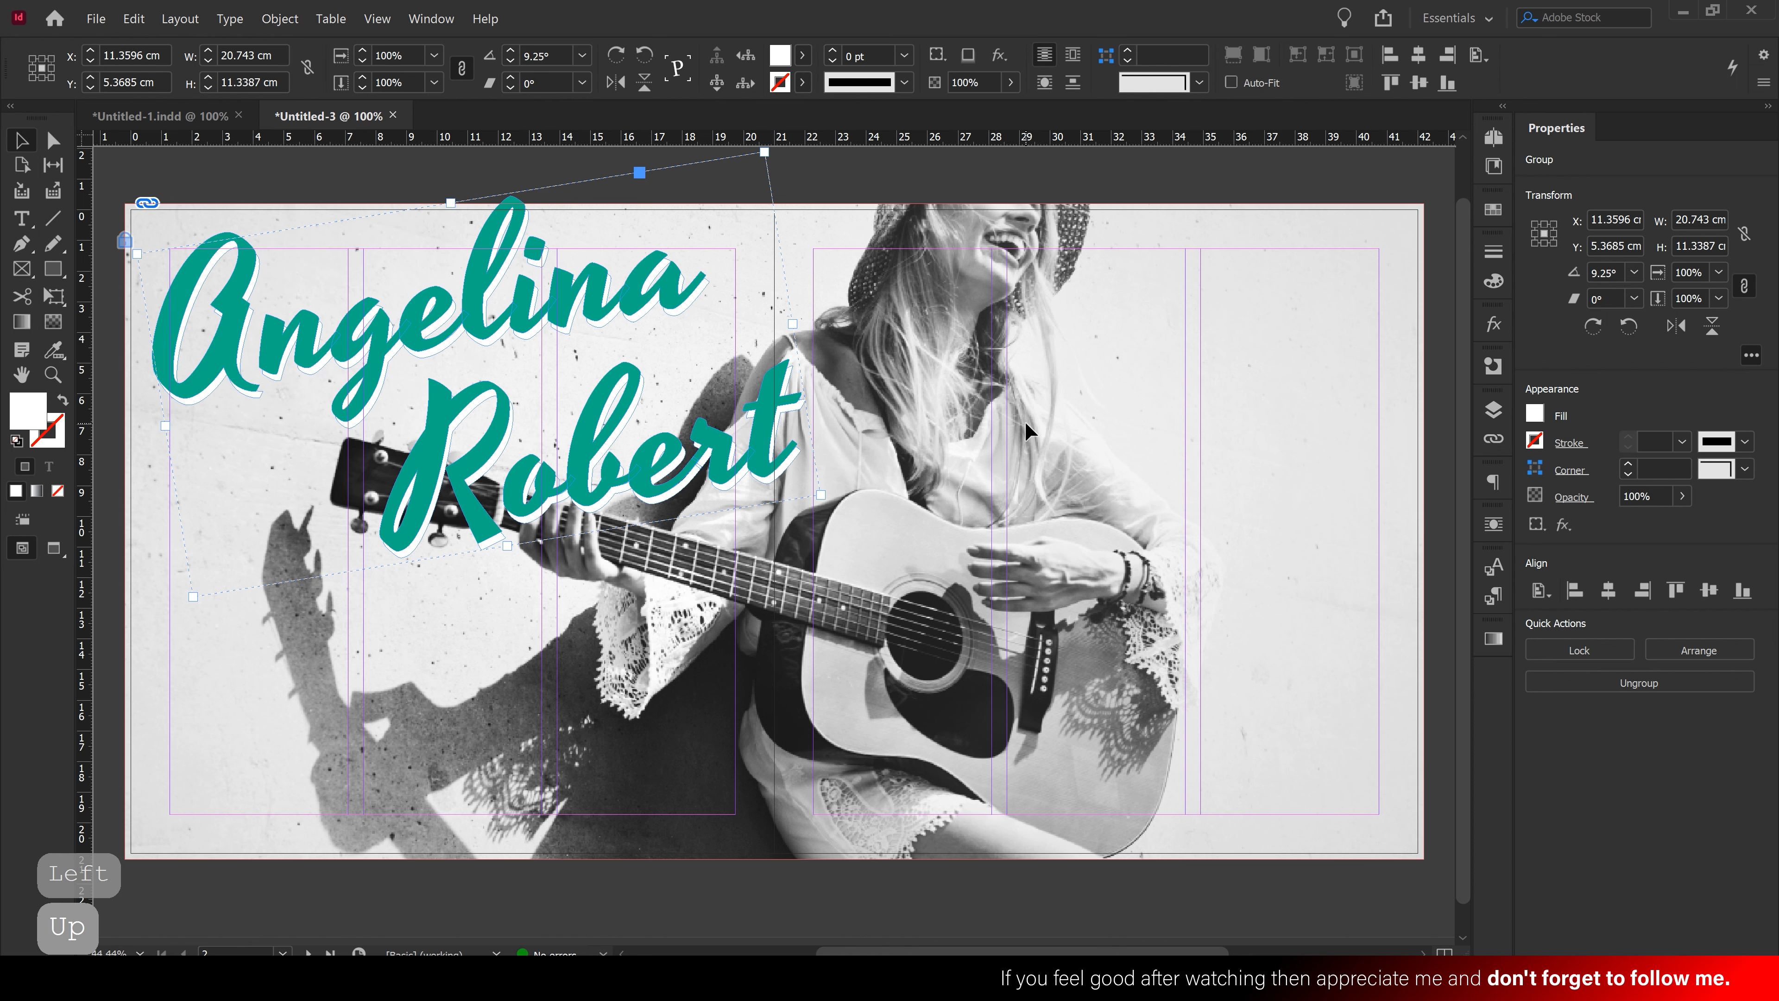
click(1024, 452)
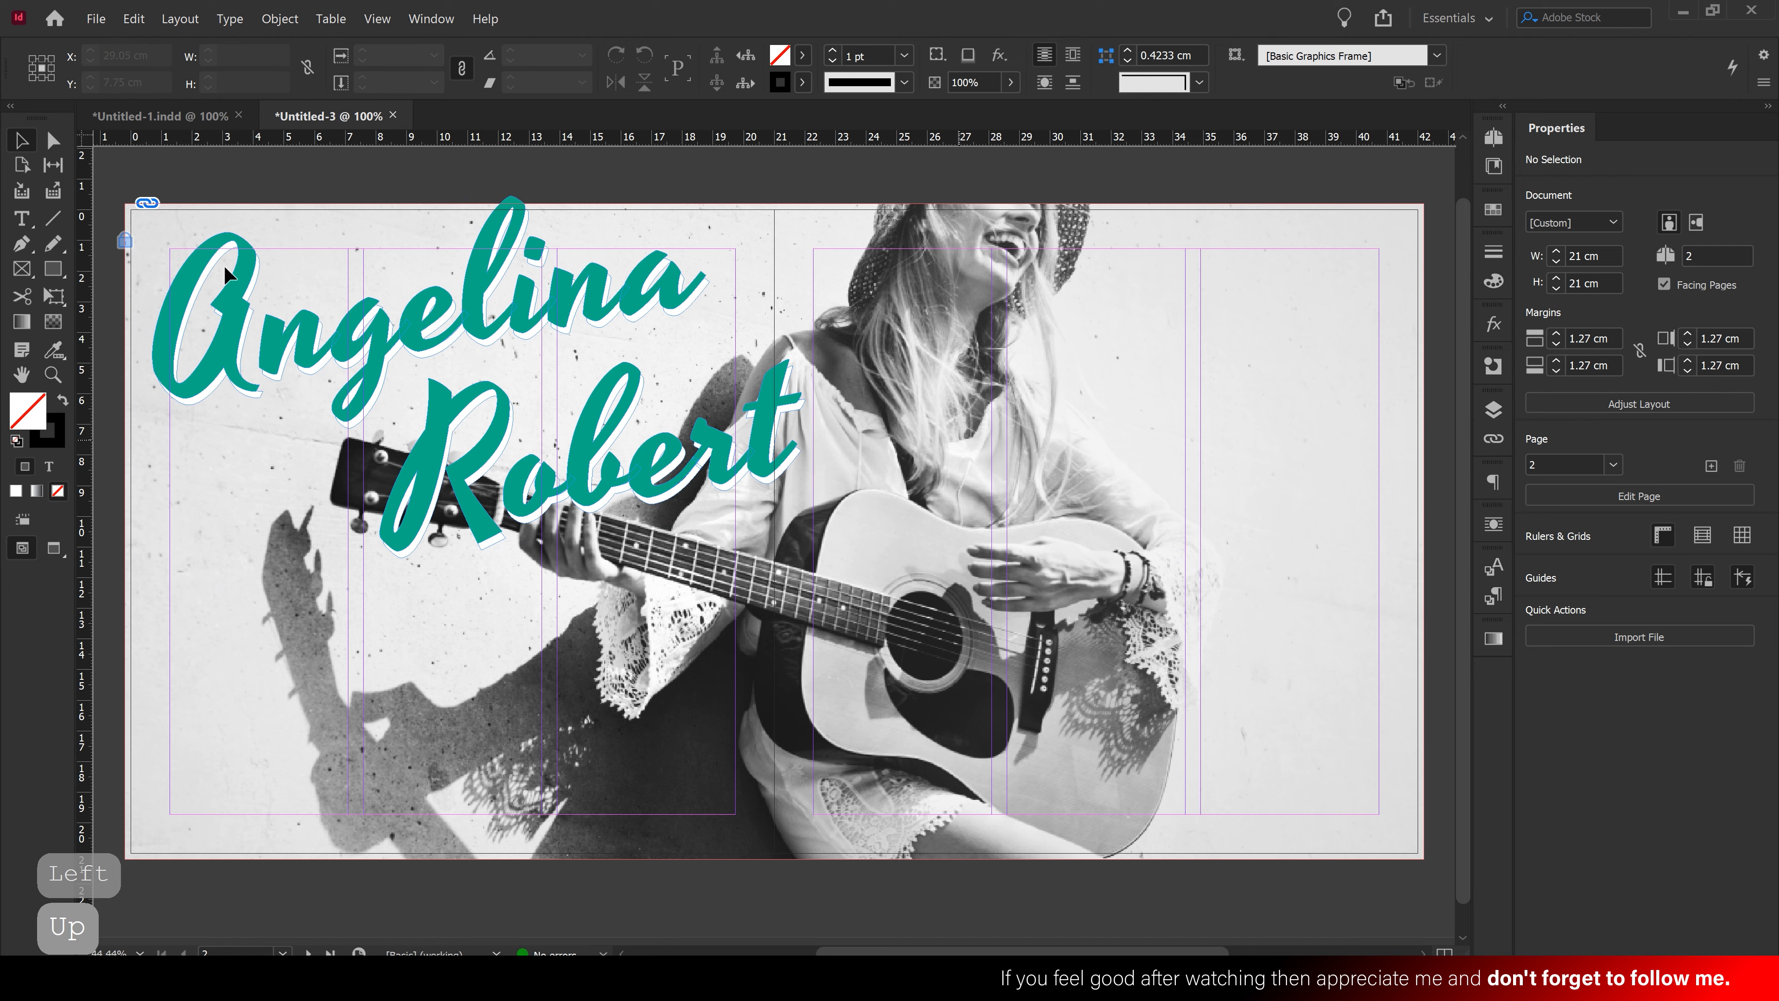
Draw a text frame below the name, fill it with placeholder text and keep only two lines
ctrl+click(509, 580)
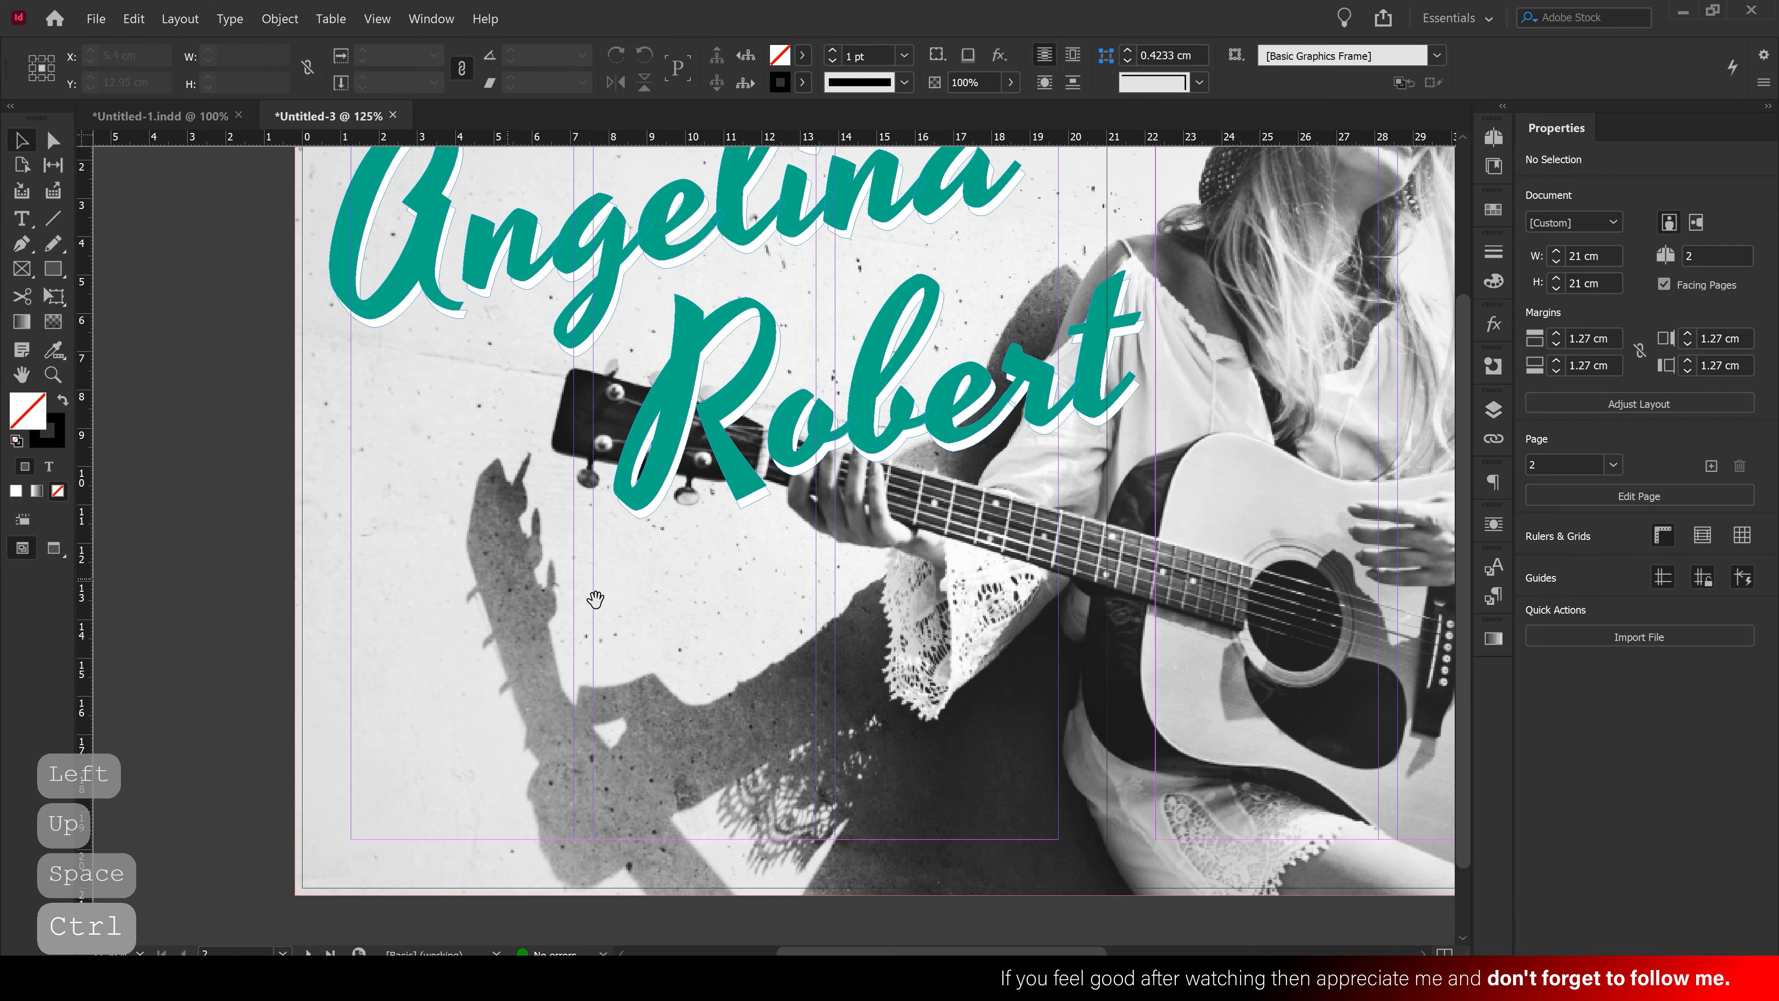
drag(677, 604, 639, 517)
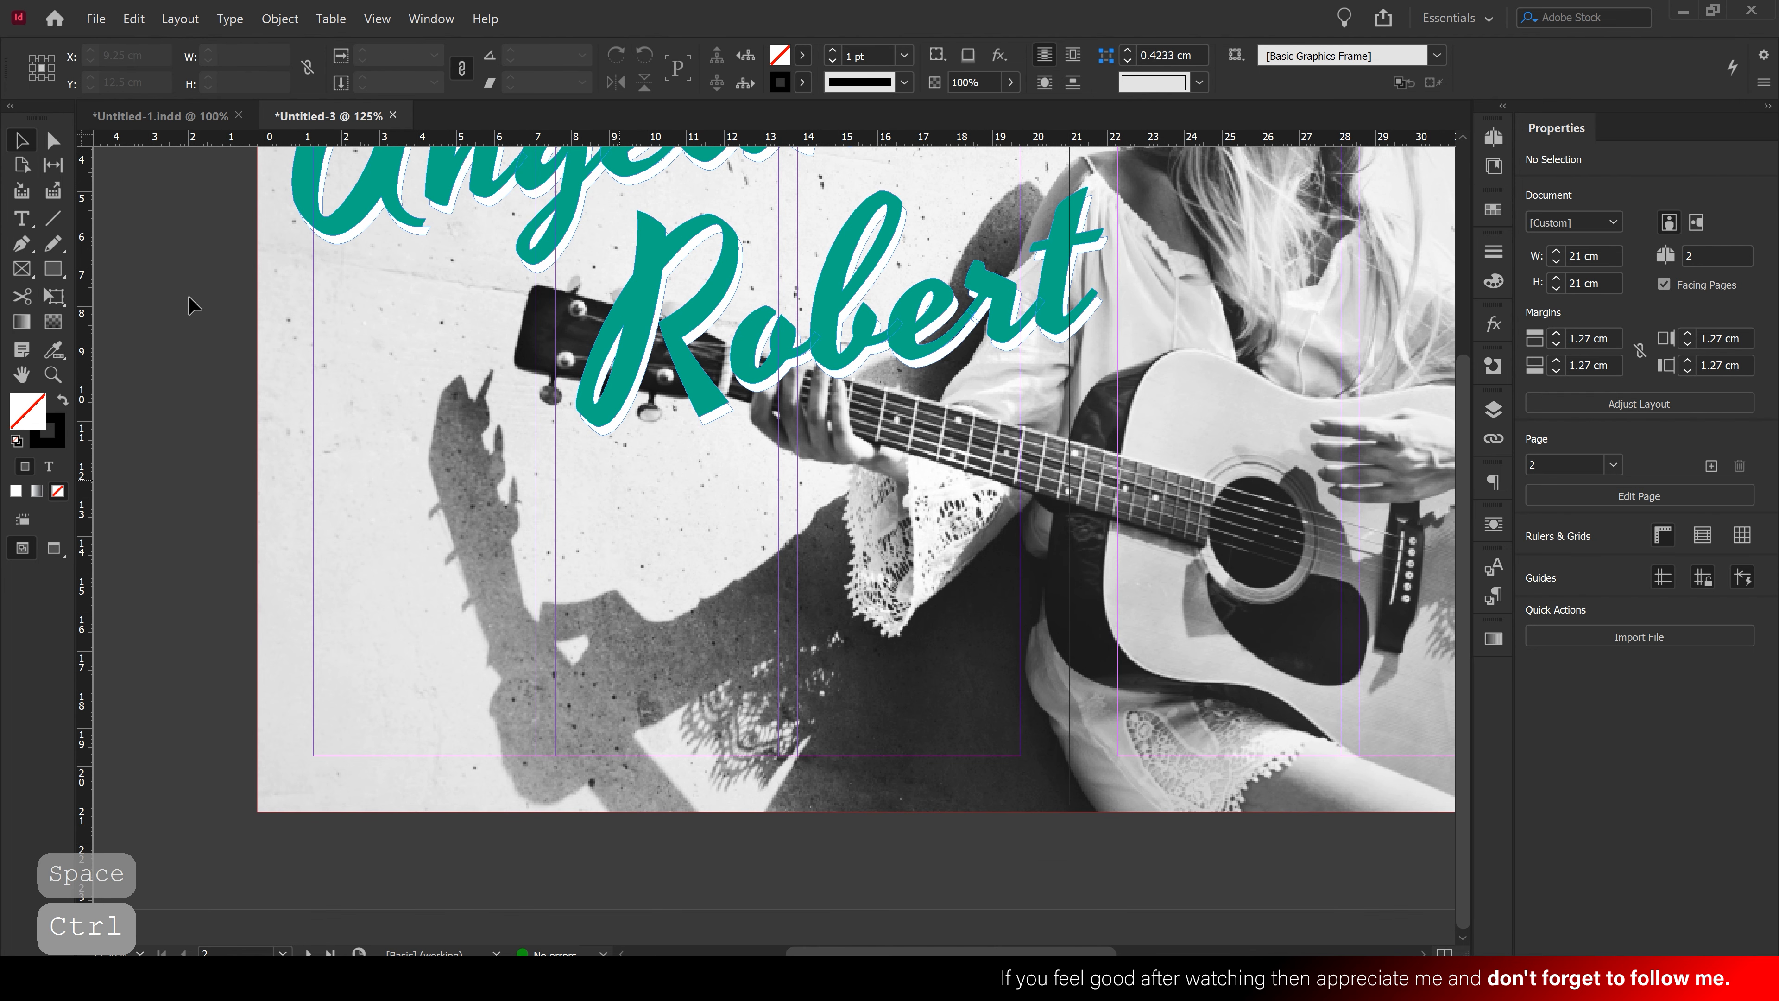
click(21, 220)
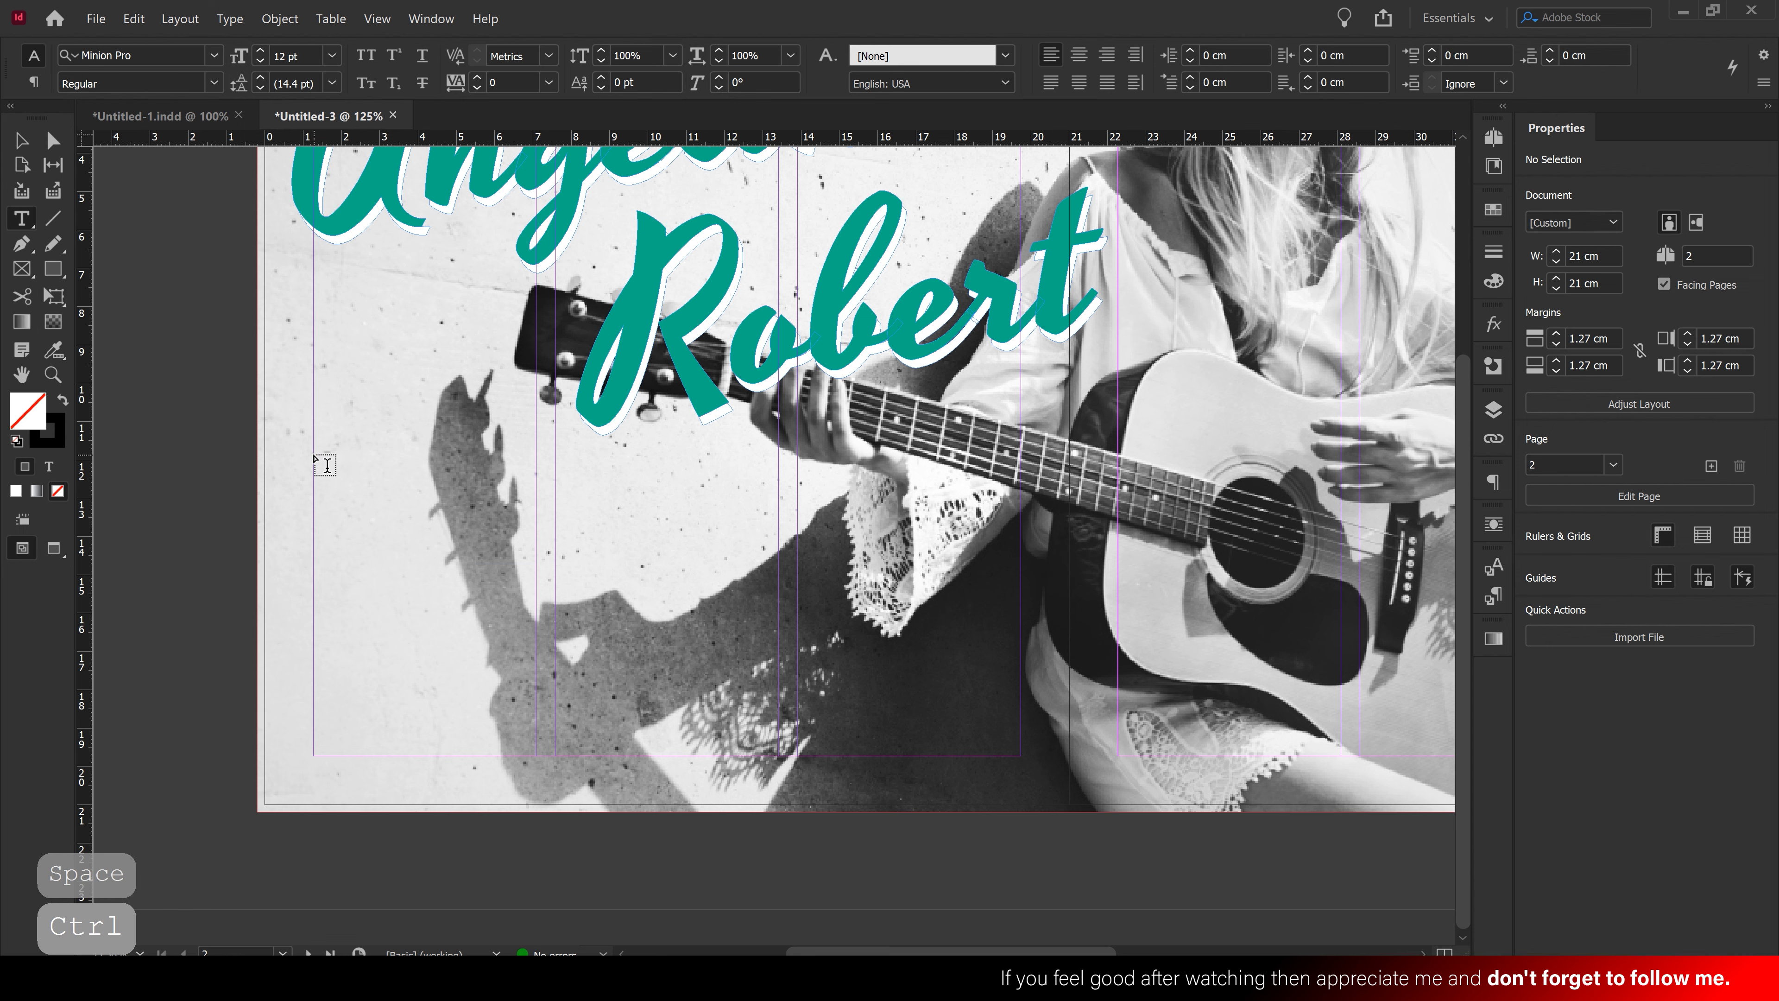
drag(315, 455, 777, 597)
right_click(499, 494)
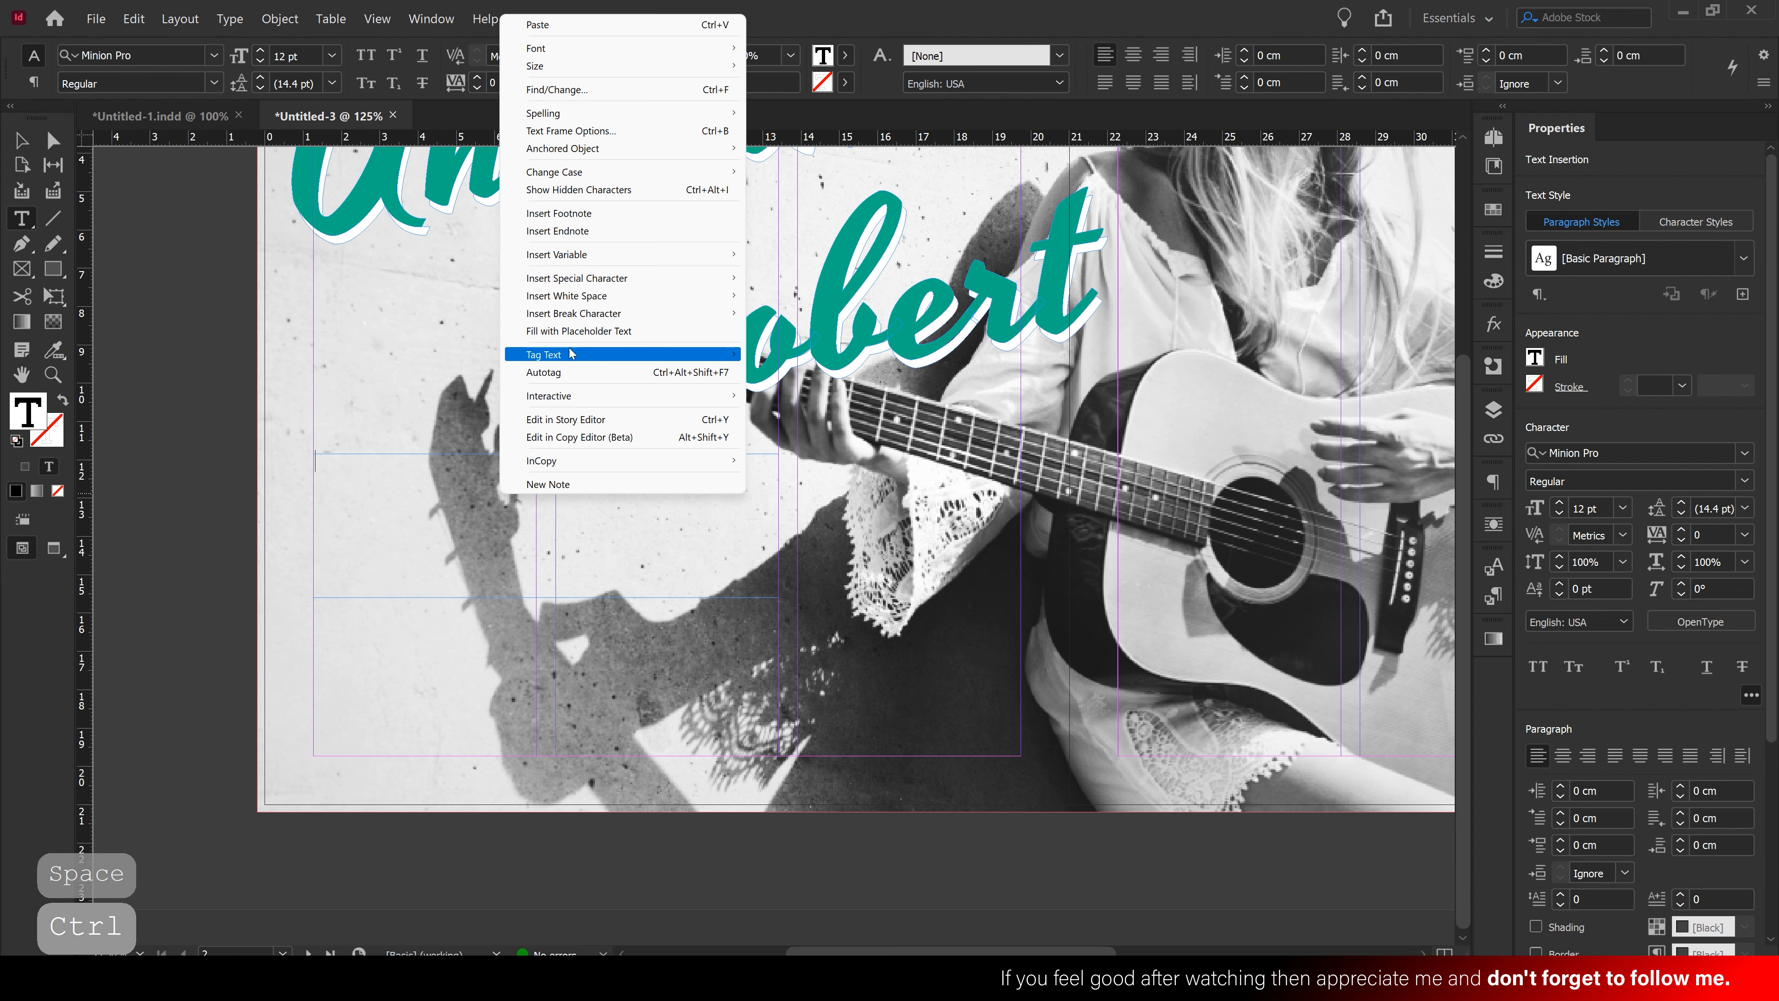
click(576, 331)
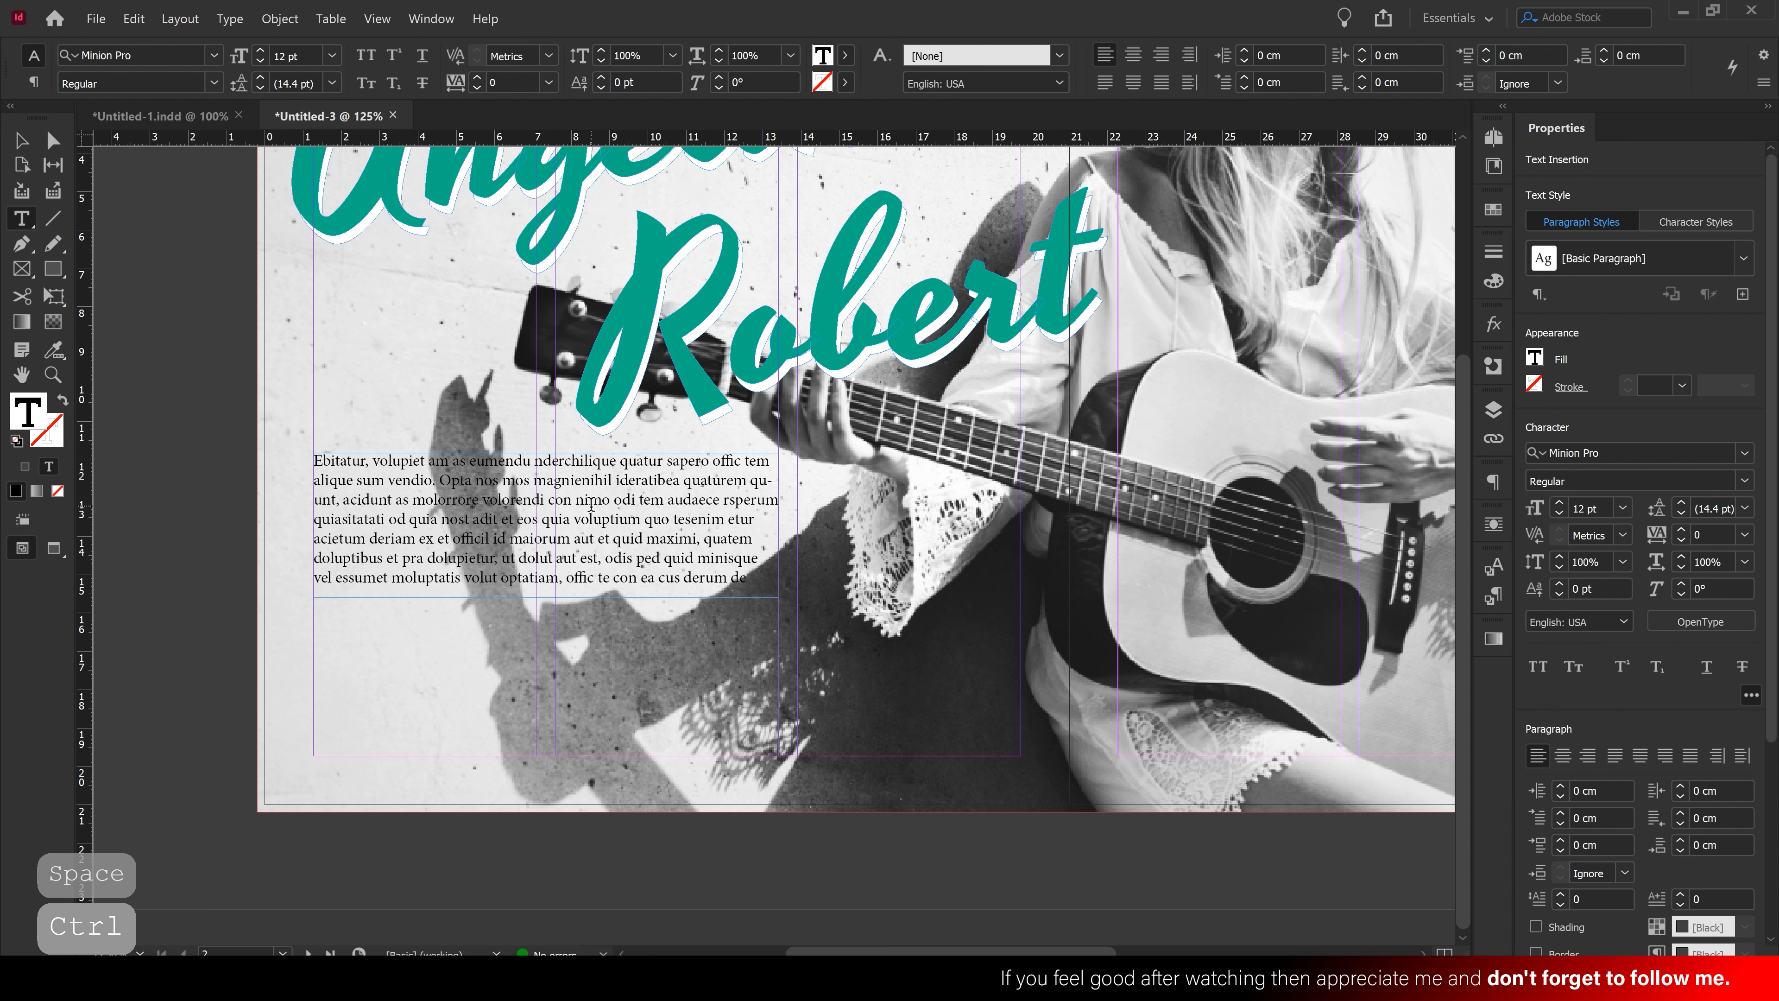
drag(449, 485, 805, 602)
key(BackSpace)
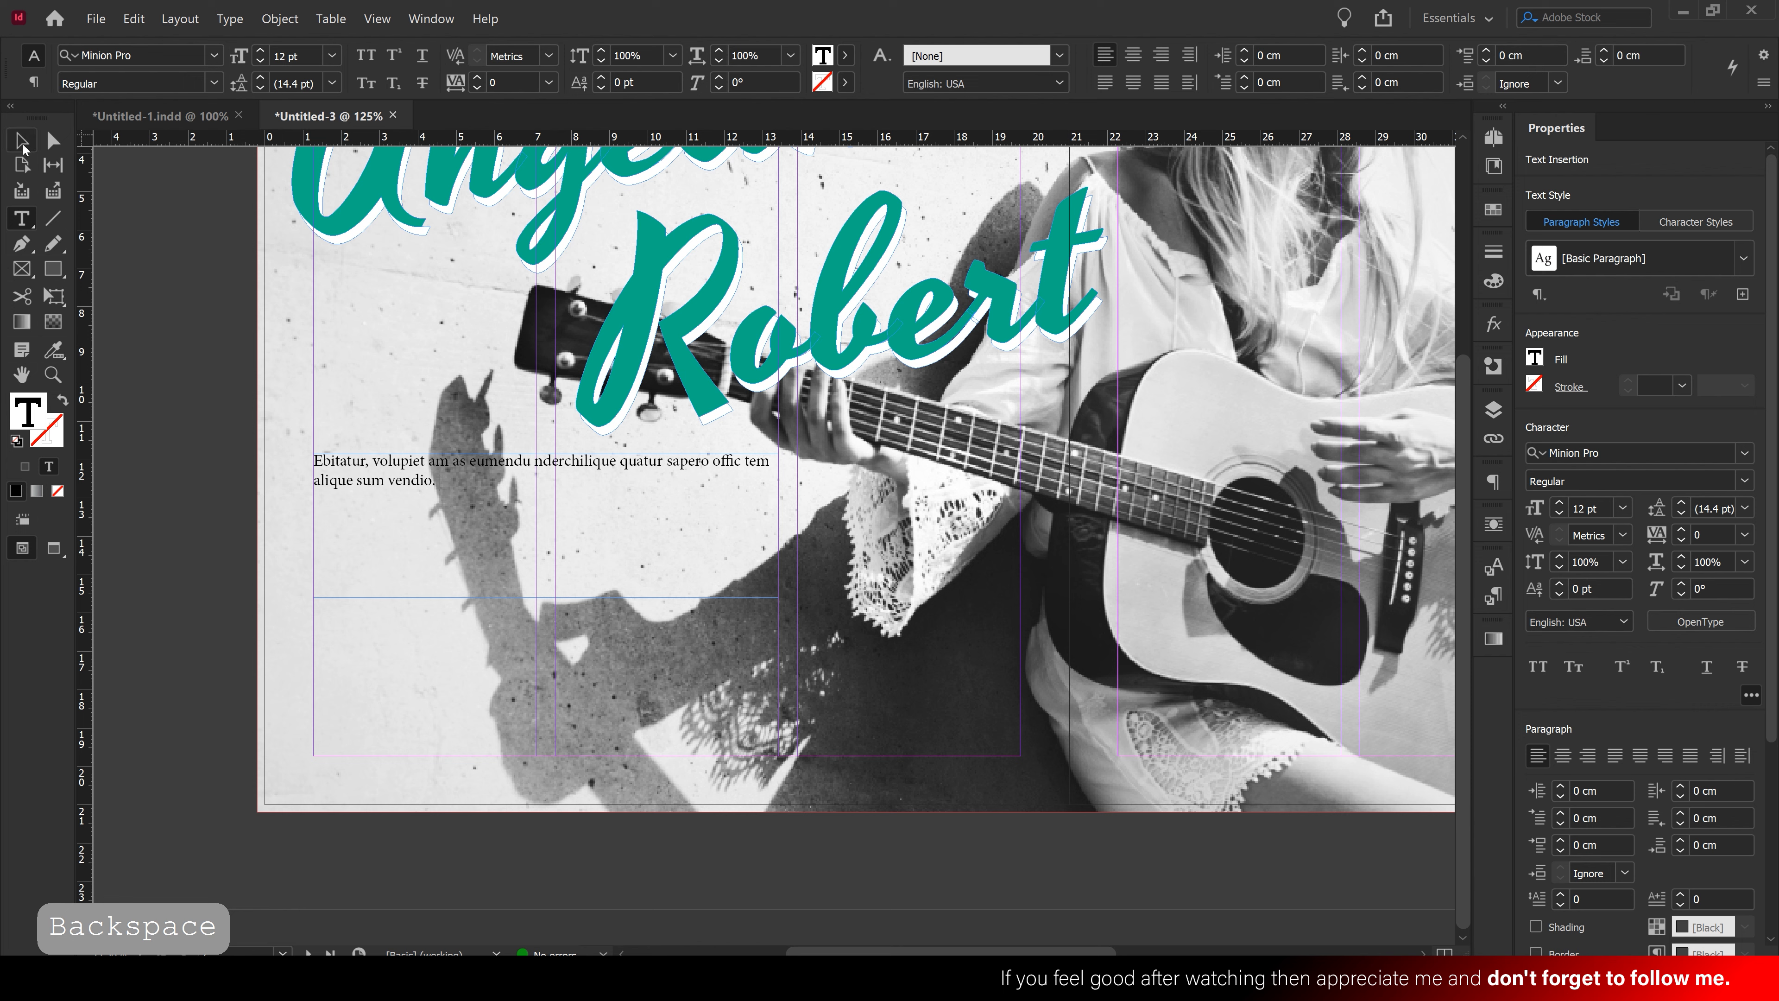
click(22, 142)
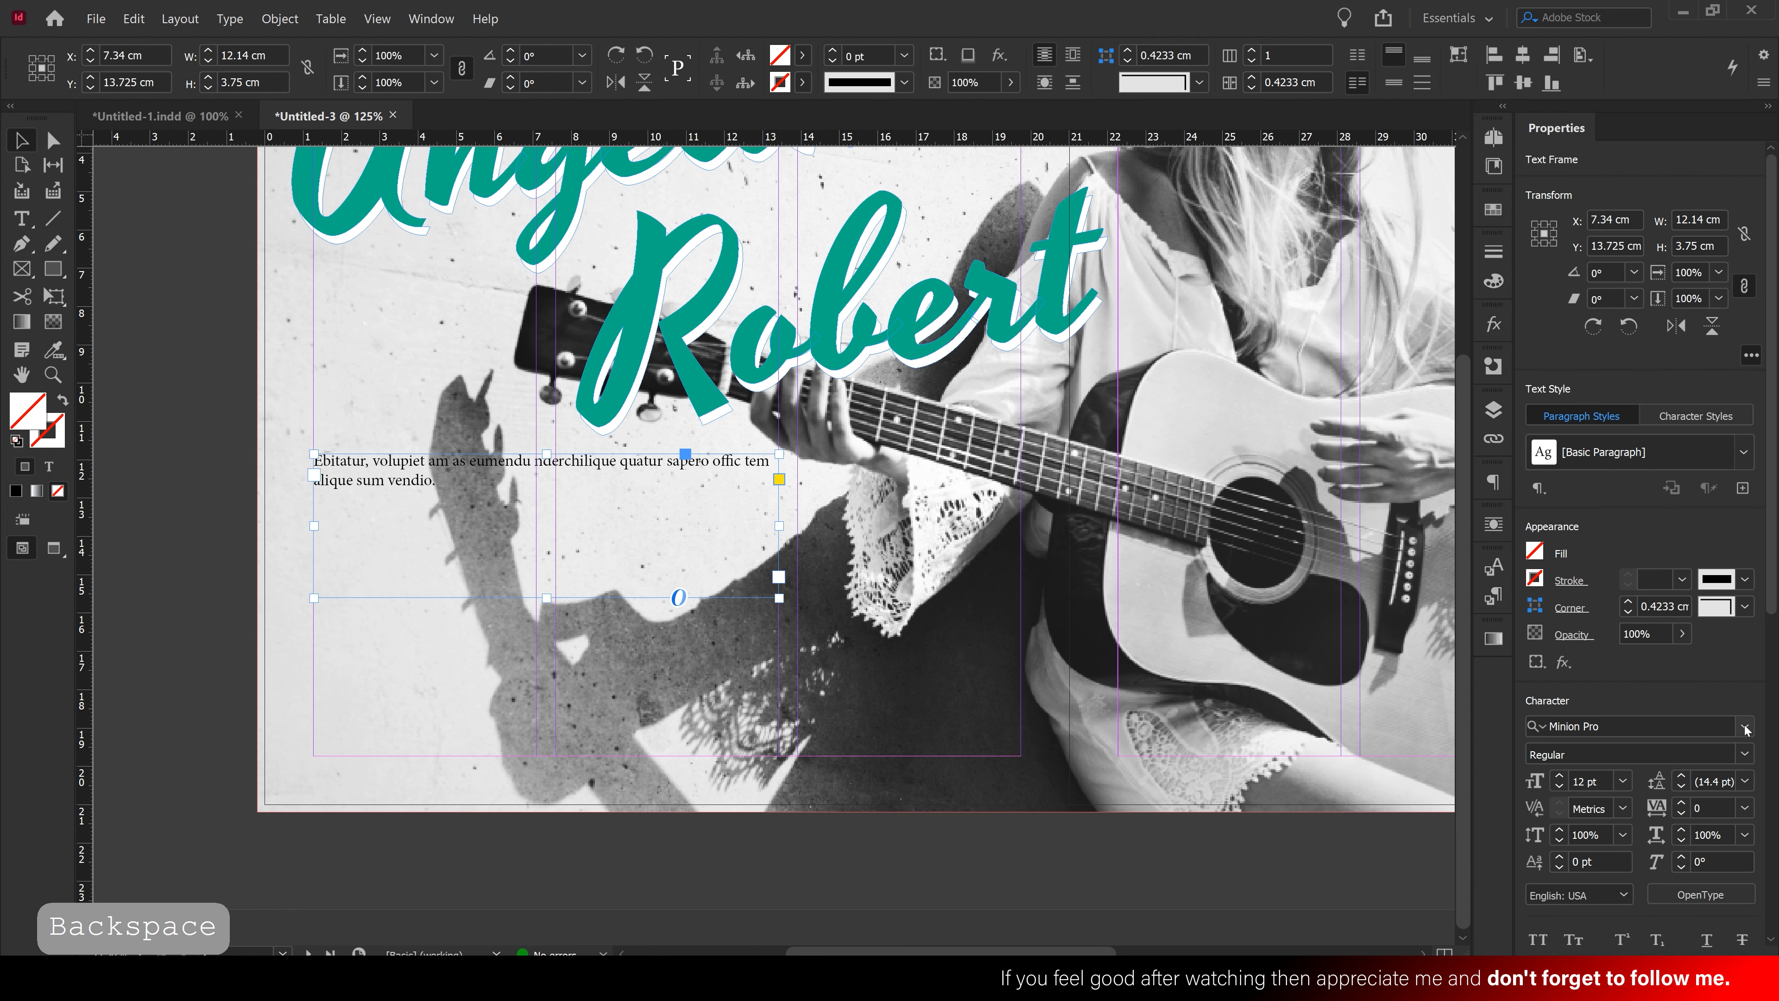
Set the text in Acumin Variable Concept ExtraCondensed Black
scroll(1690, 563, down, 3)
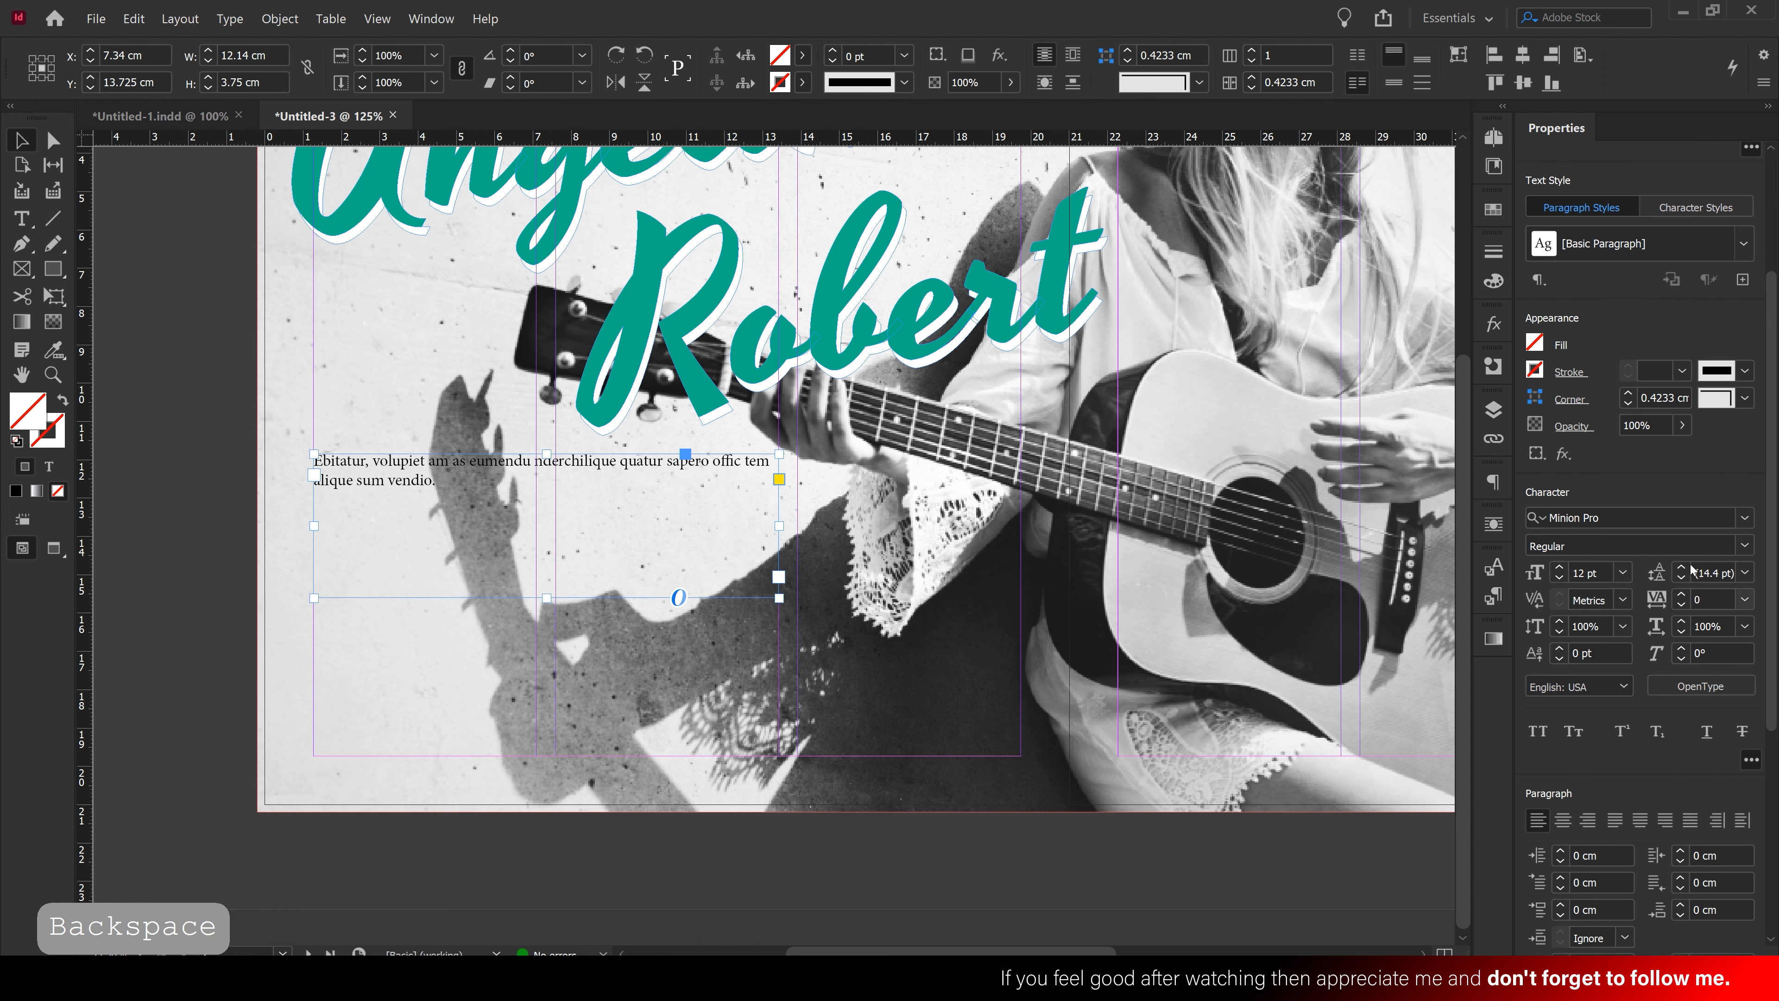
click(1623, 573)
click(1616, 802)
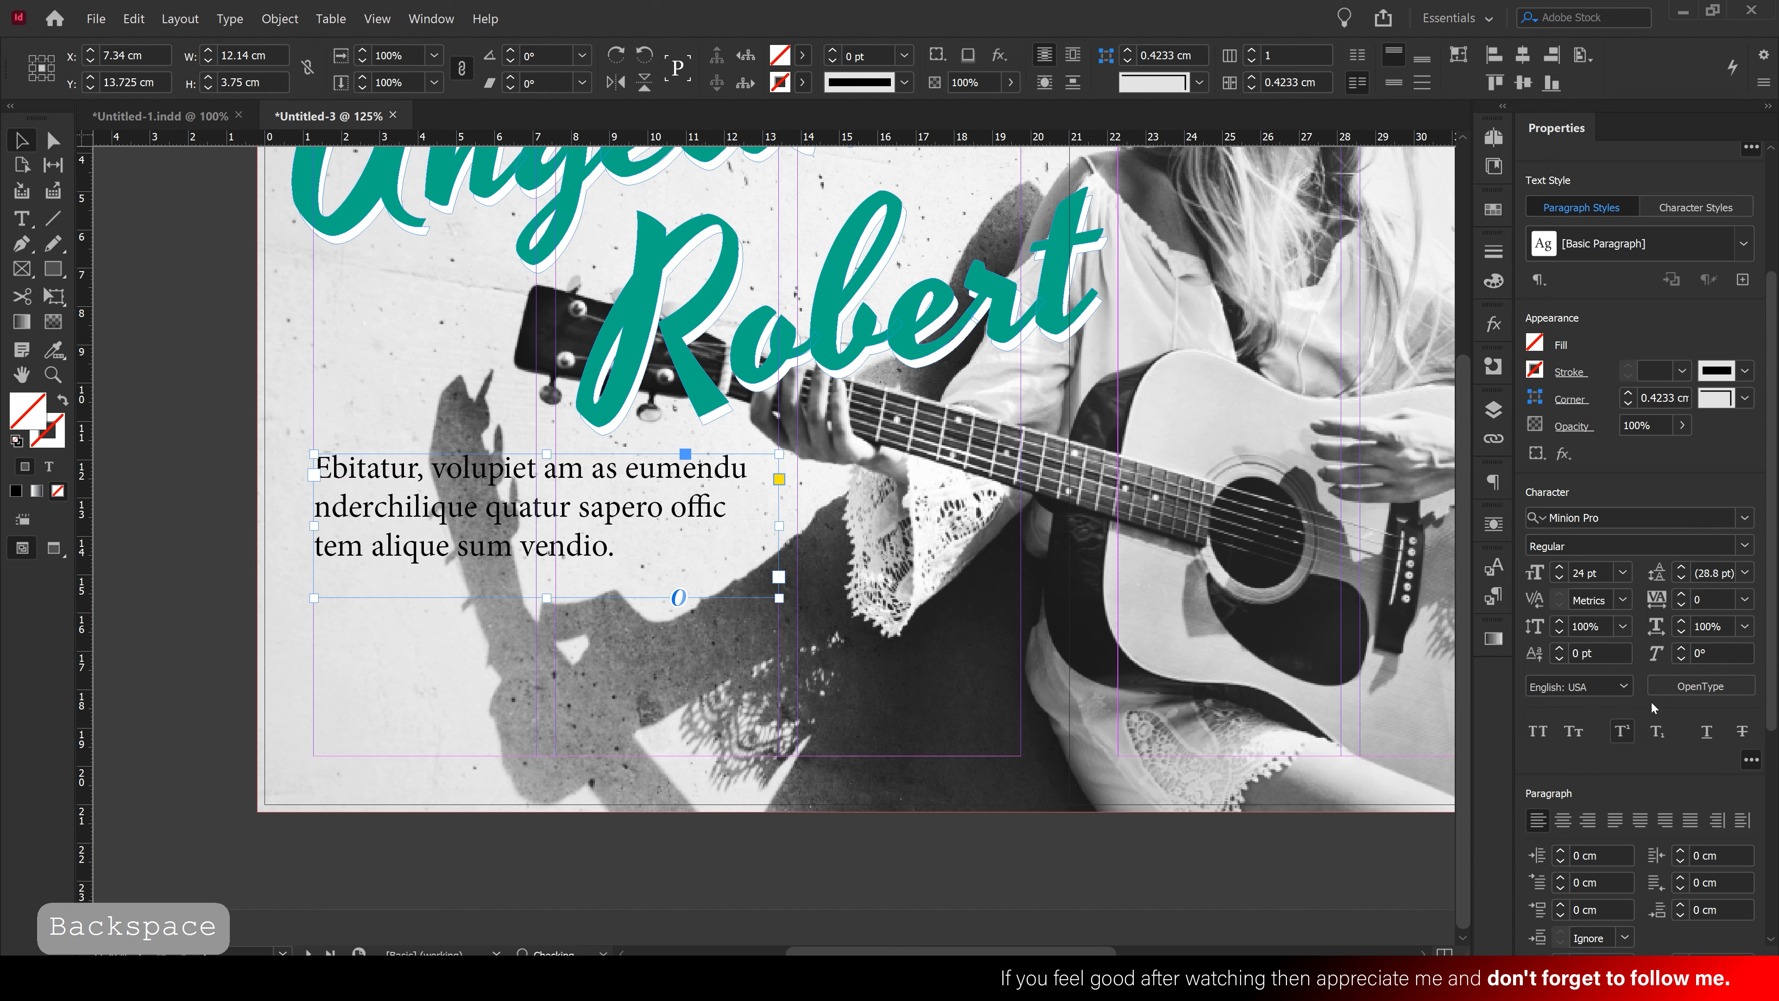
click(1745, 522)
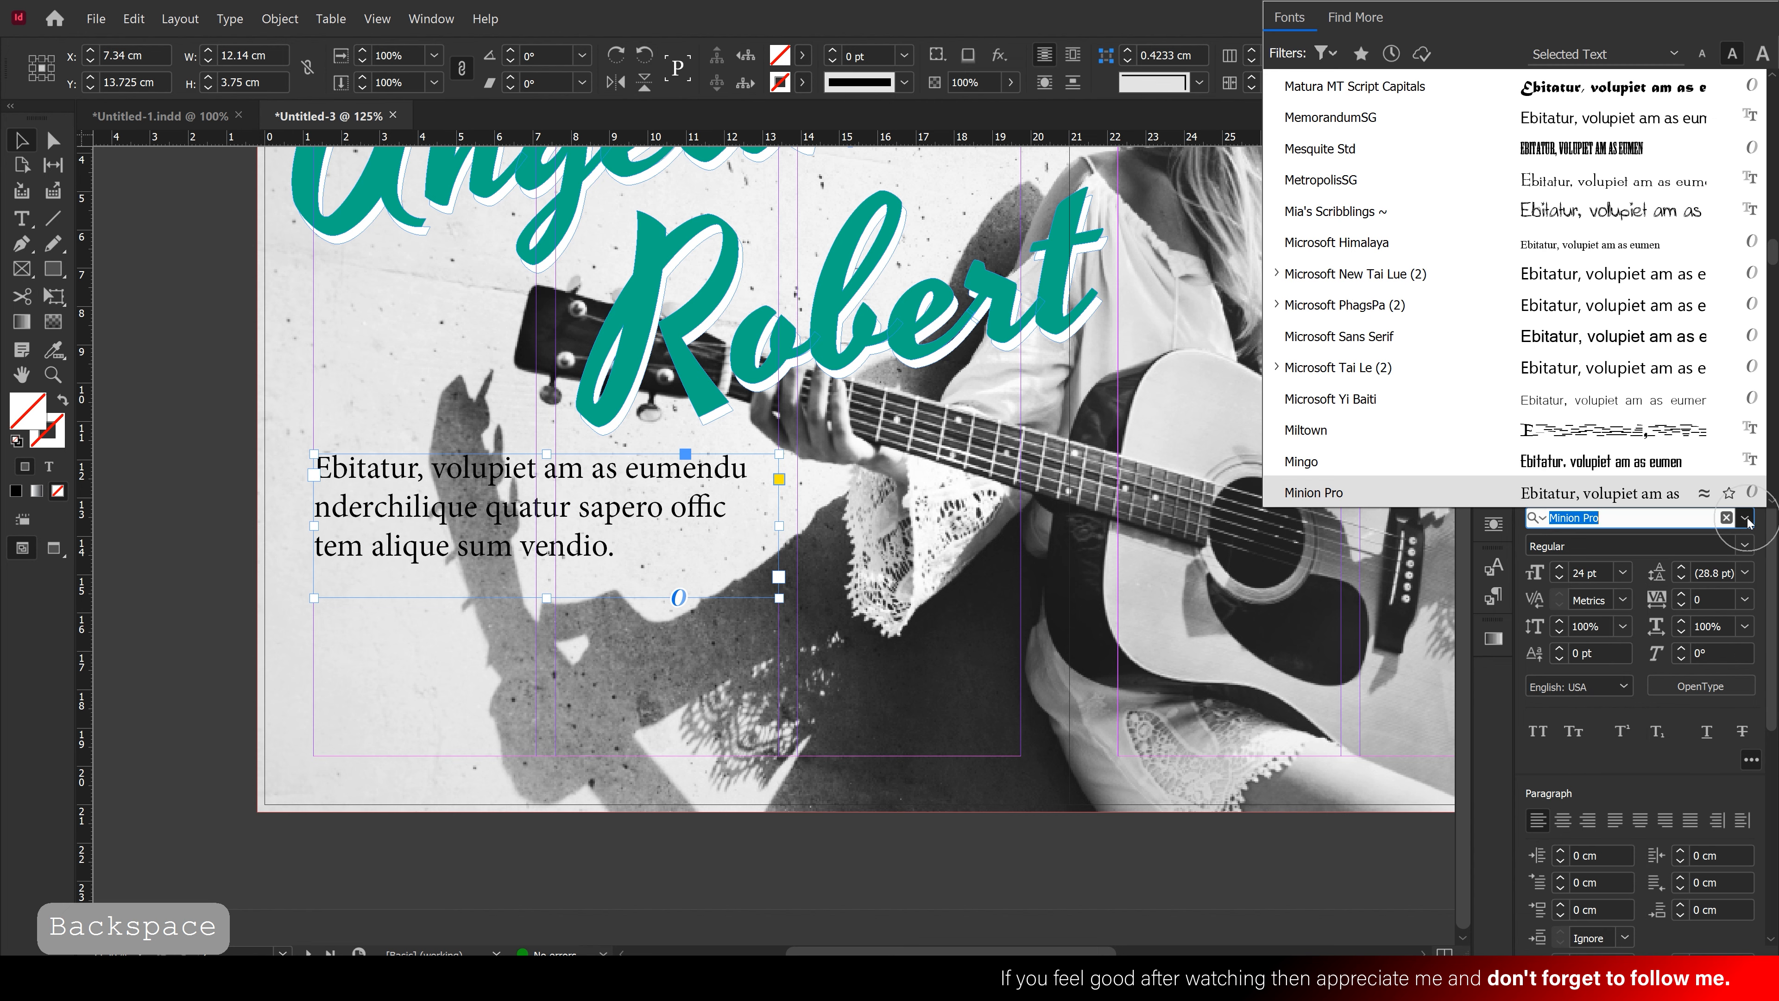
drag(1775, 248, 1773, 88)
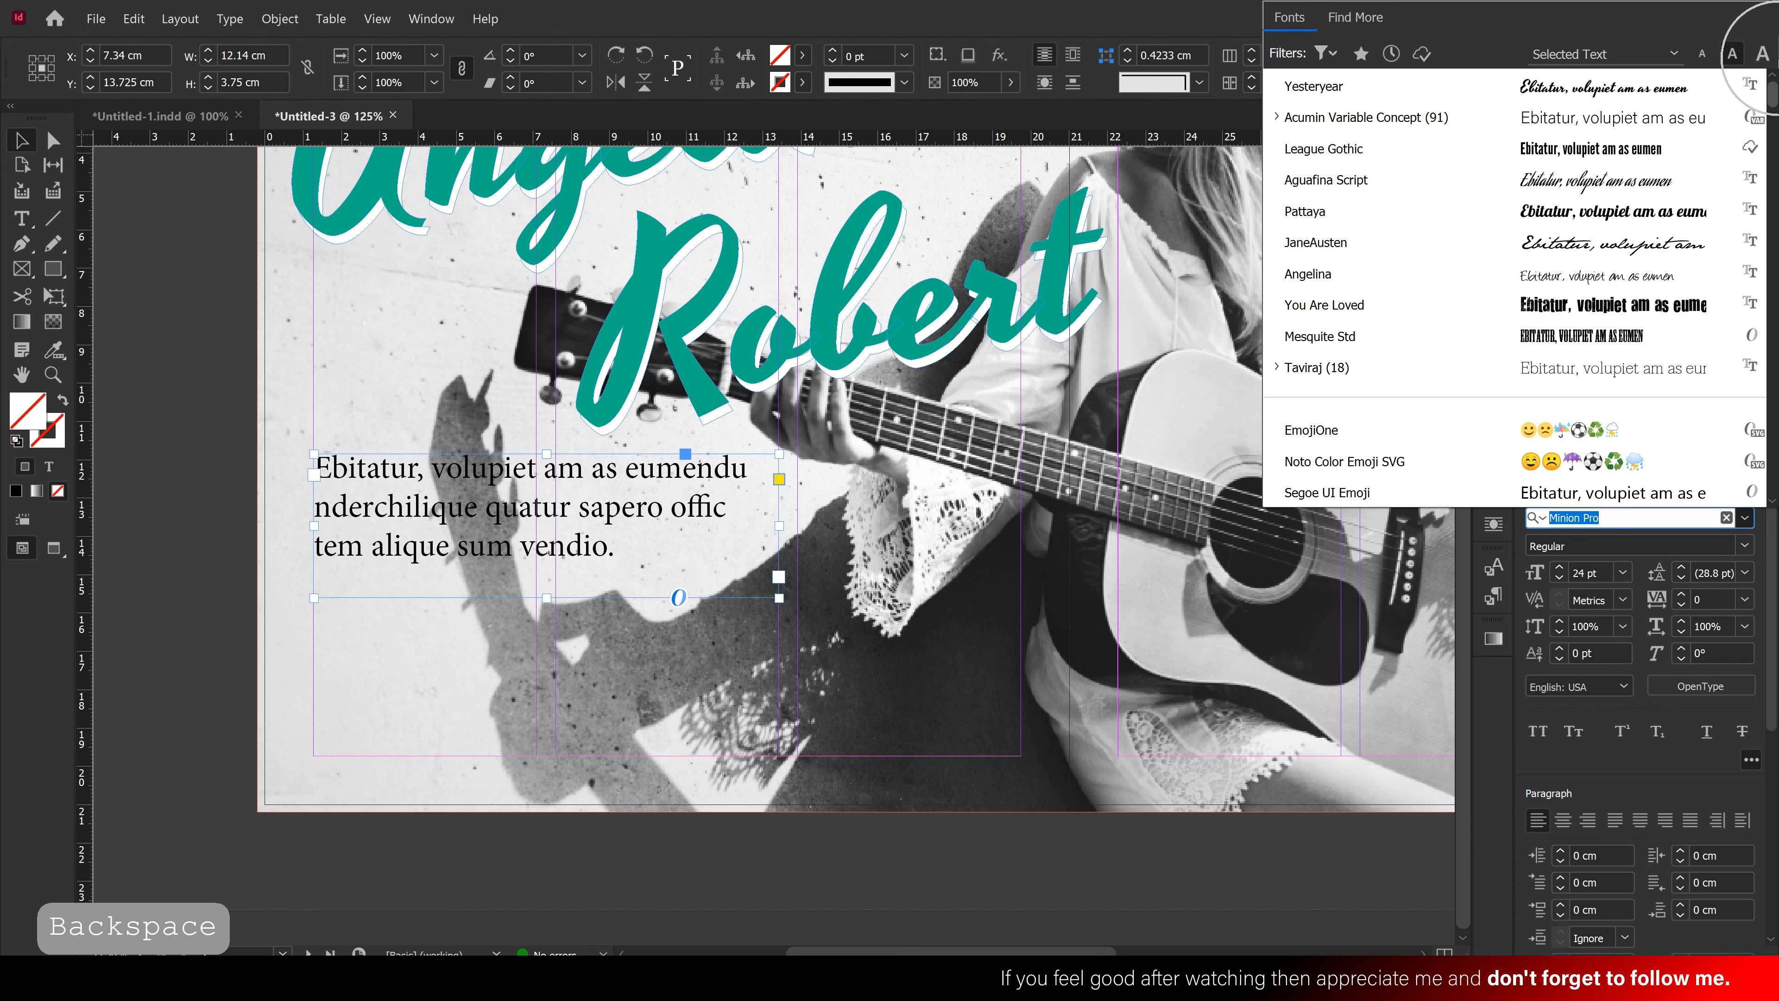
click(1276, 118)
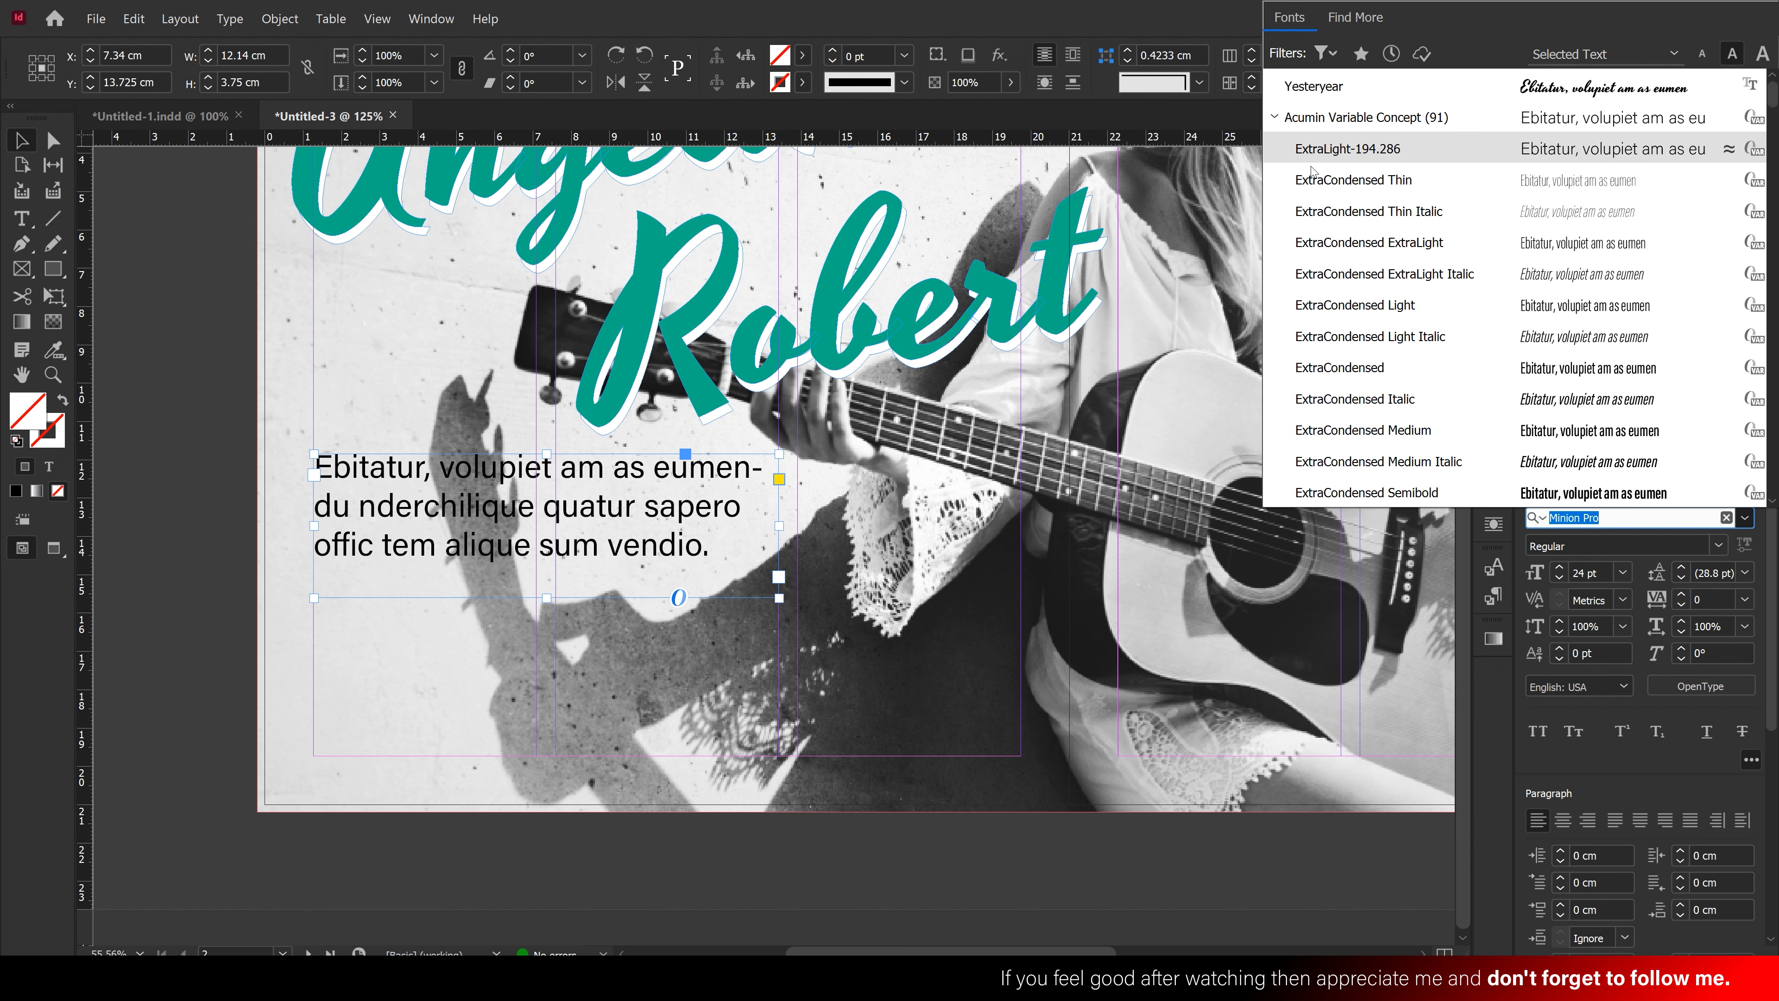
scroll(1341, 301, down, 3)
scroll(1341, 301, down, 1)
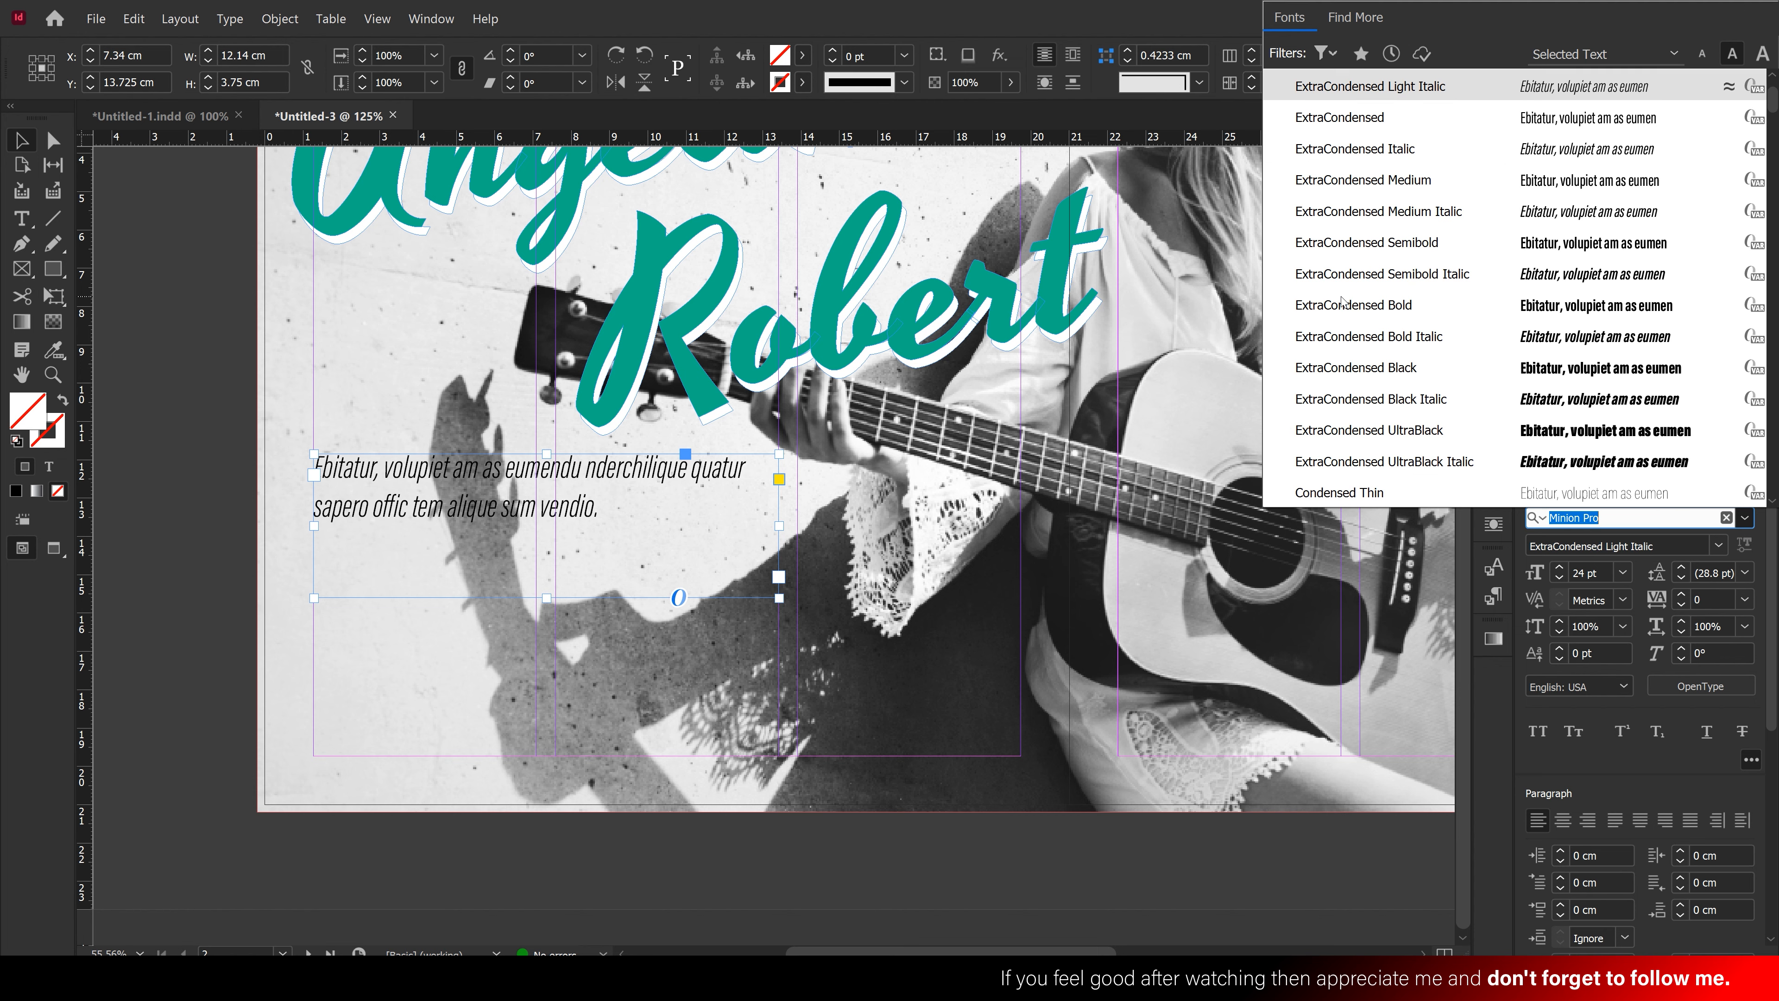
click(1351, 366)
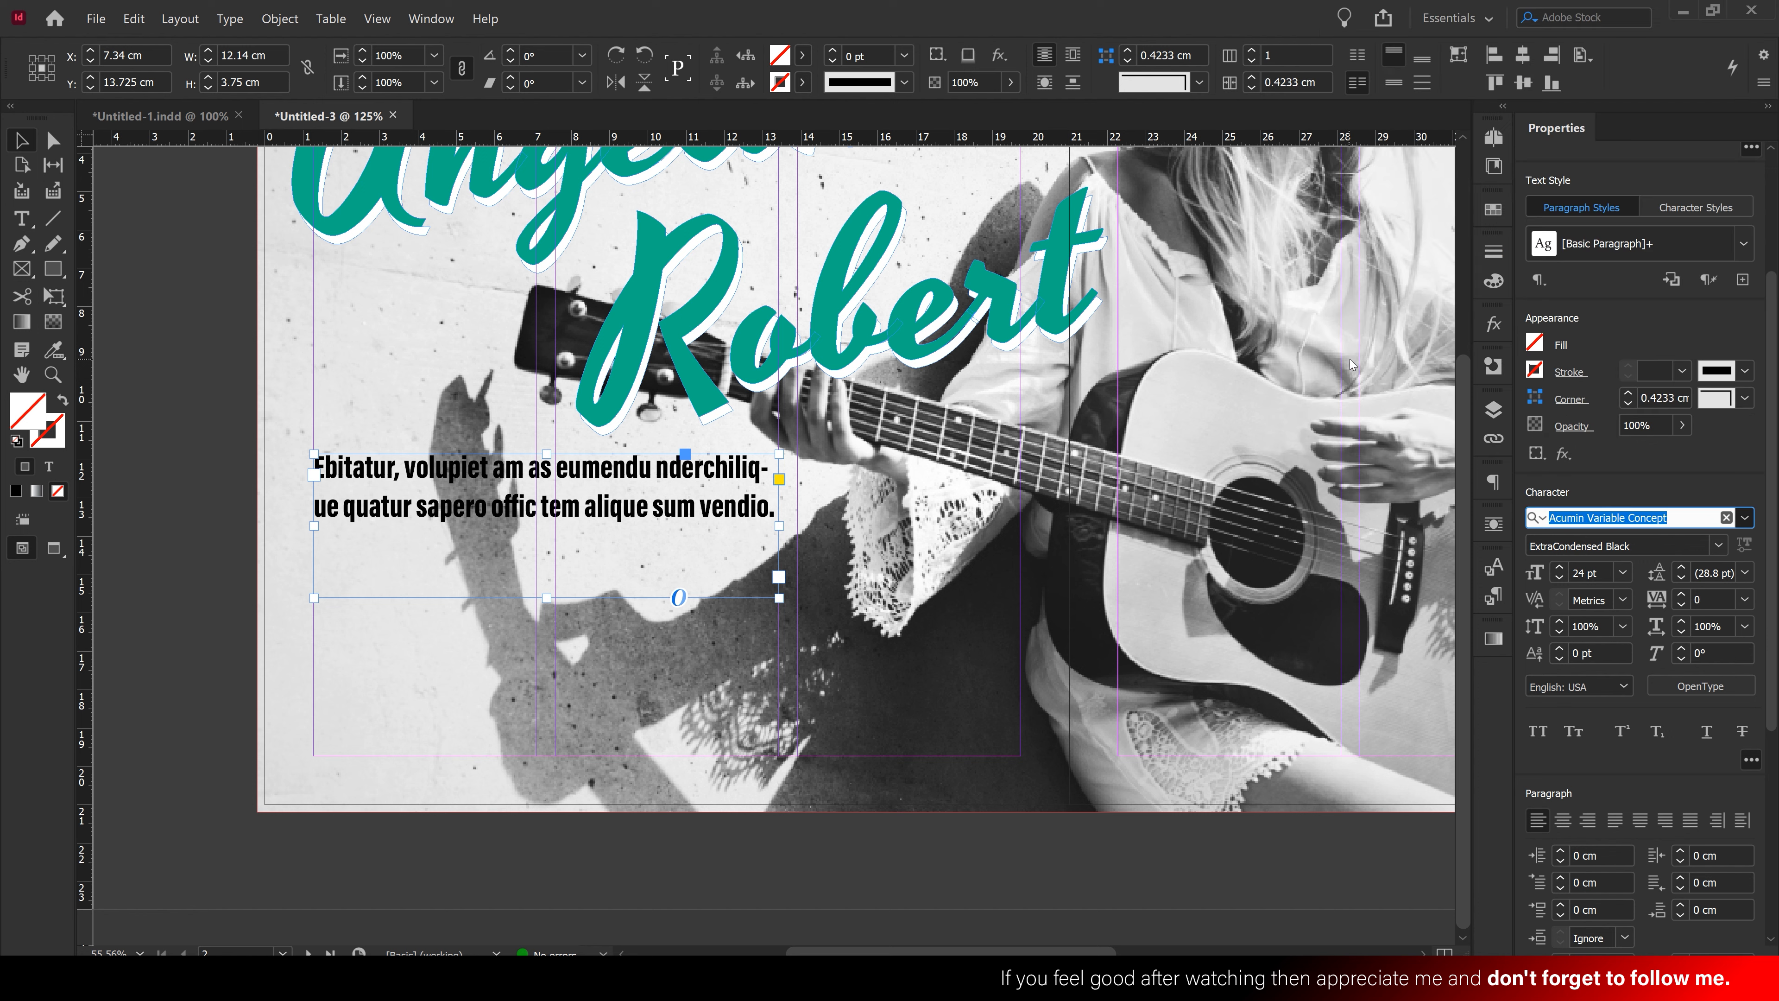
Make the headline 30 pt with 30 pt leading, underline it, and fit its frame snugly
click(1559, 568)
click(1559, 569)
click(1559, 569)
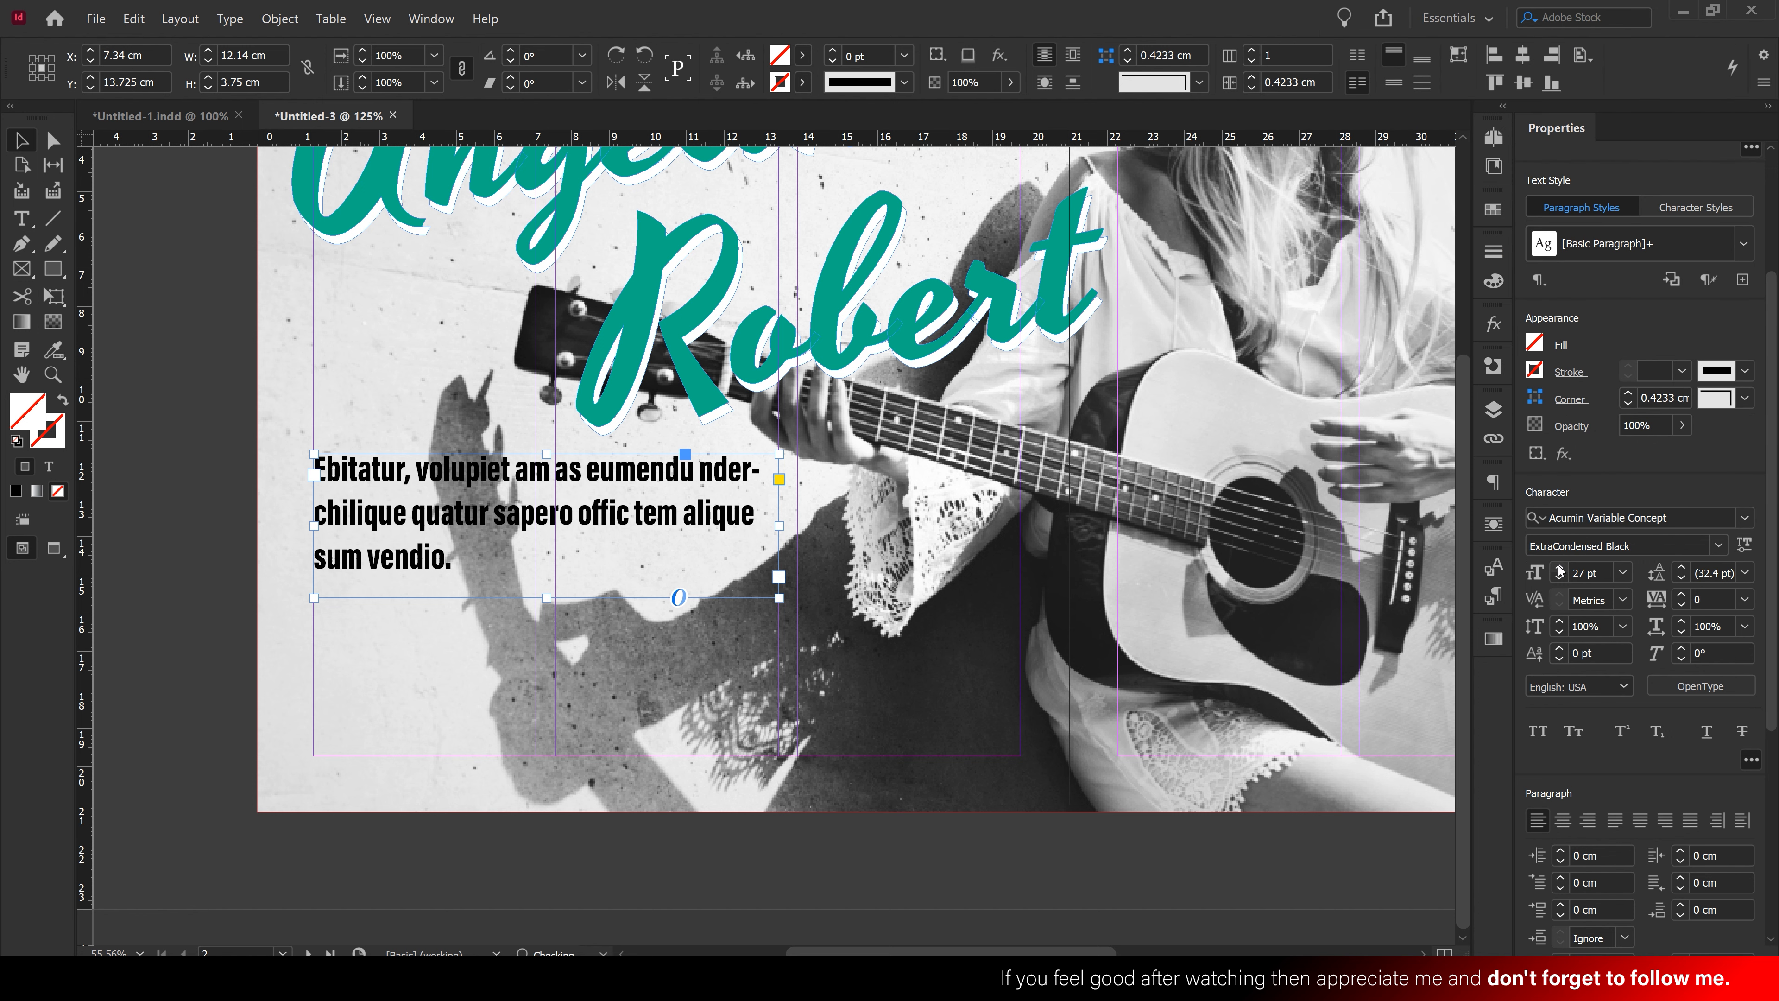
click(1559, 569)
click(1560, 569)
click(1559, 569)
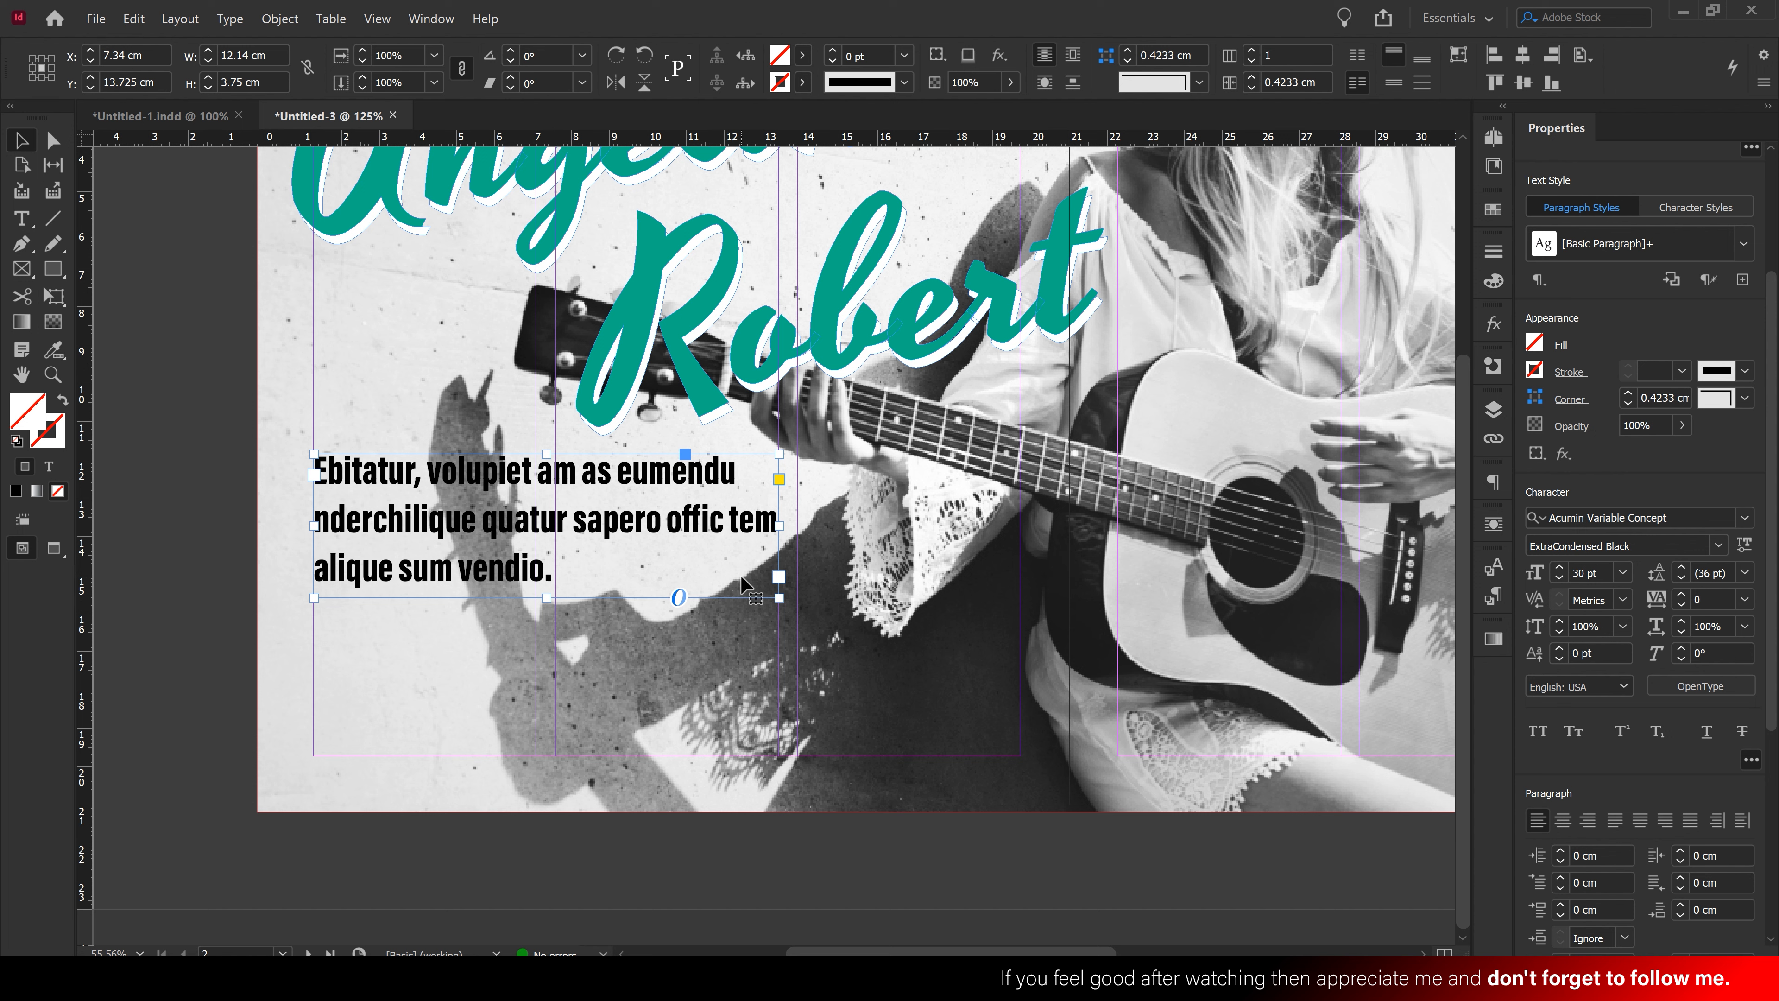
click(1681, 578)
click(1681, 579)
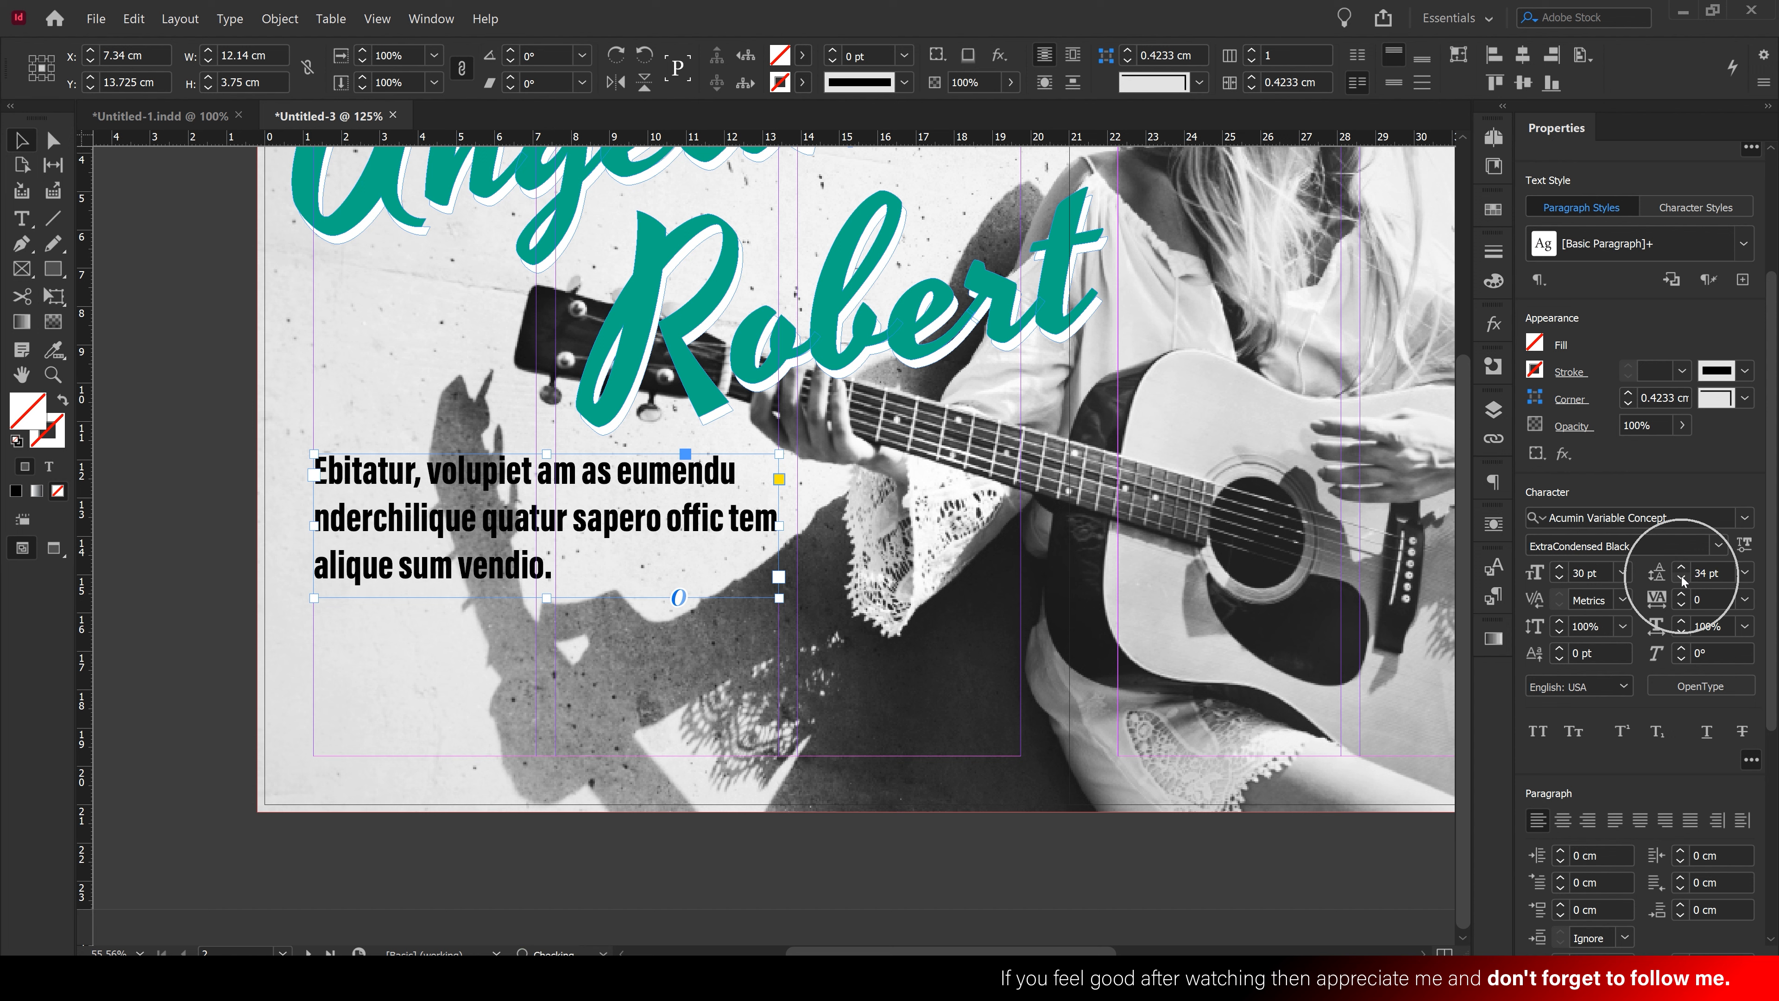
click(1681, 579)
click(1680, 579)
click(1680, 579)
click(1681, 579)
drag(560, 595, 560, 583)
click(1707, 731)
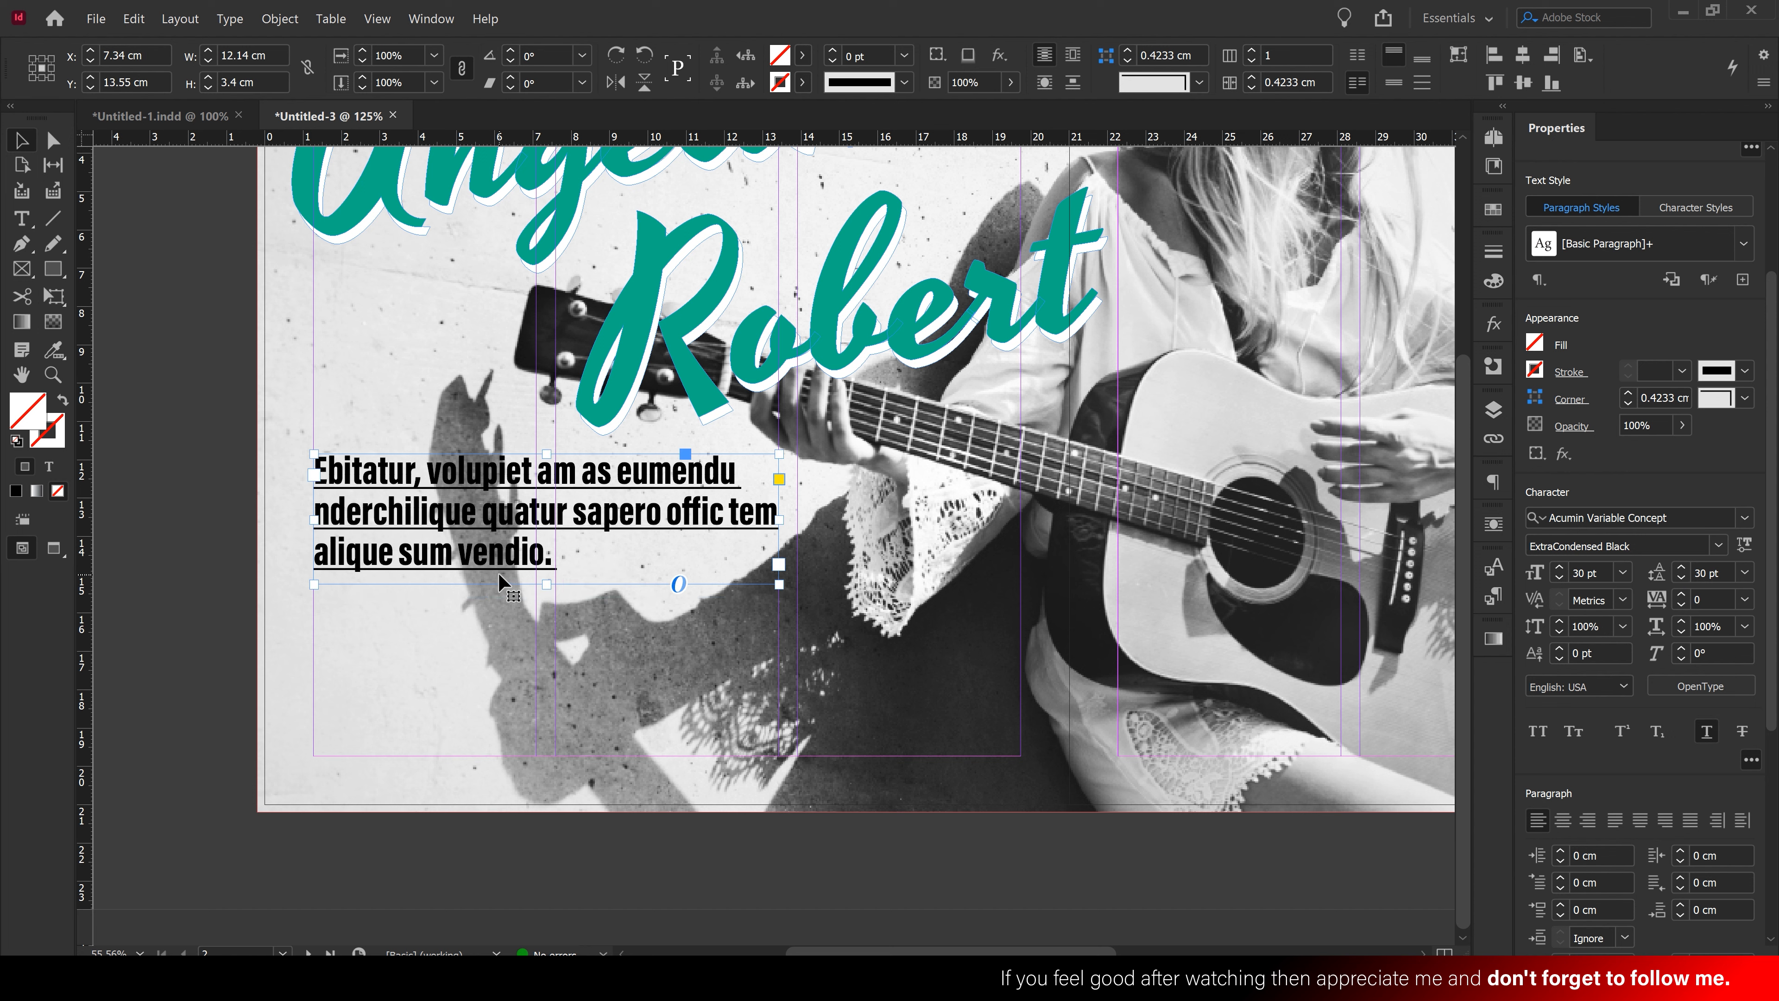
drag(559, 520, 558, 518)
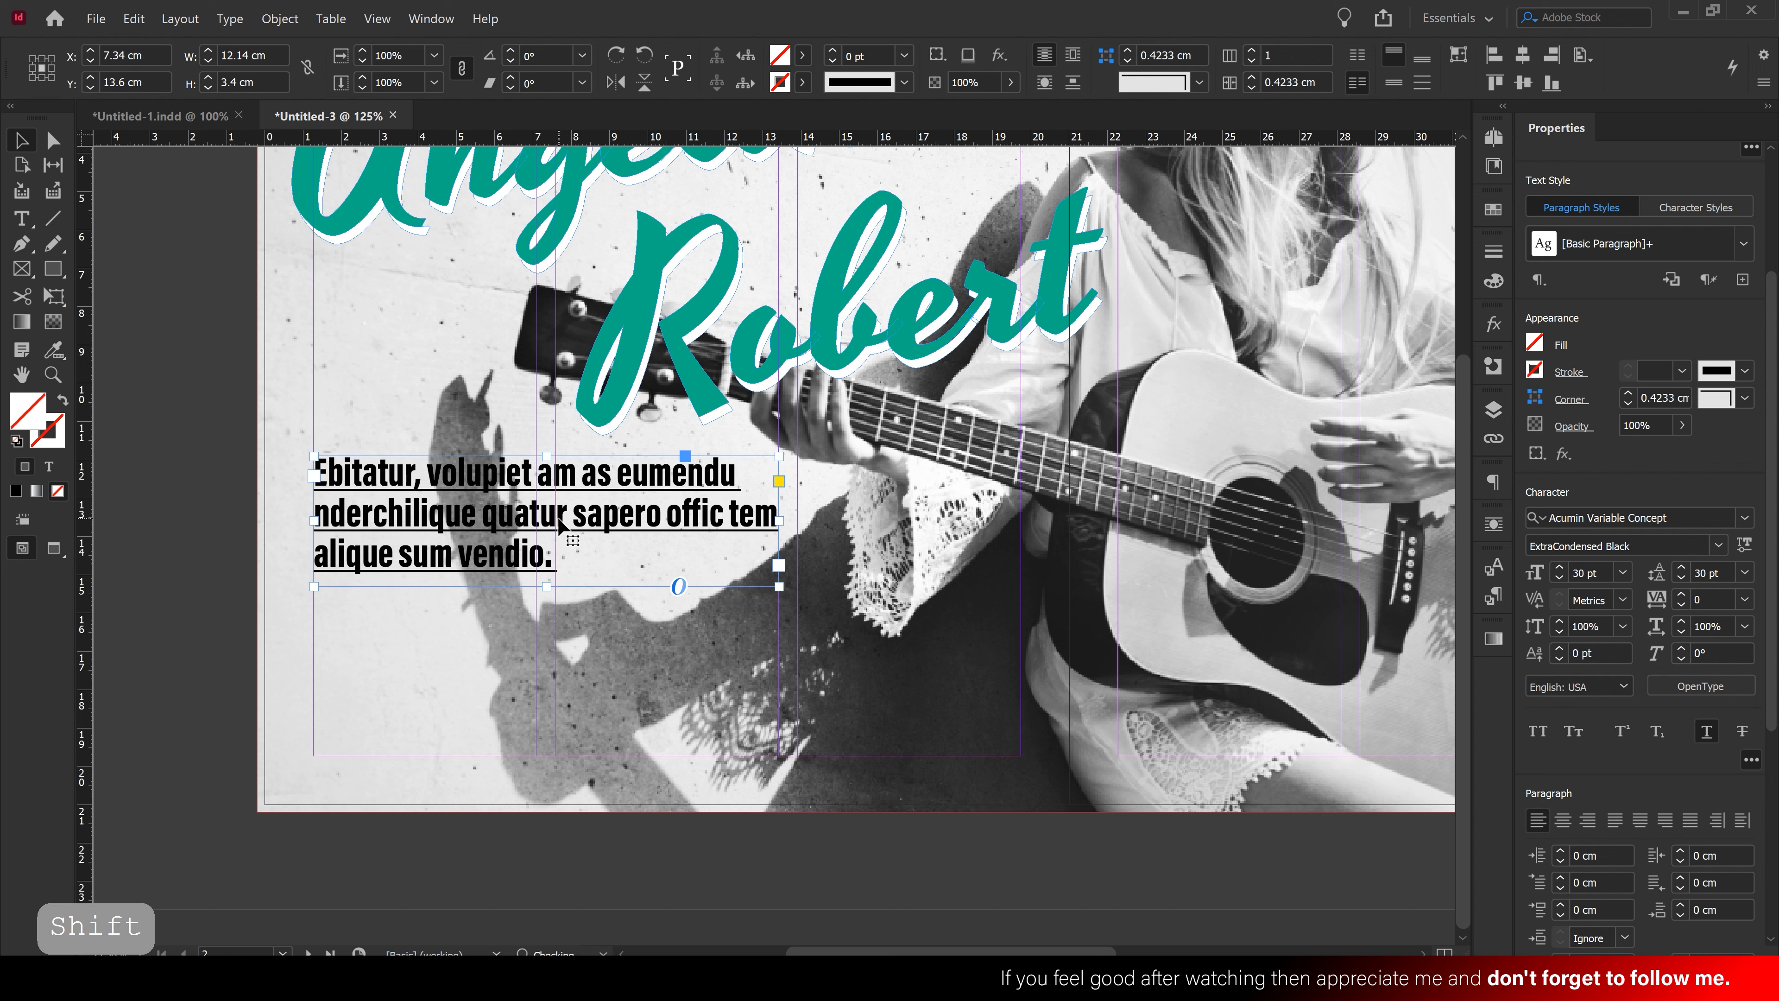
click(874, 560)
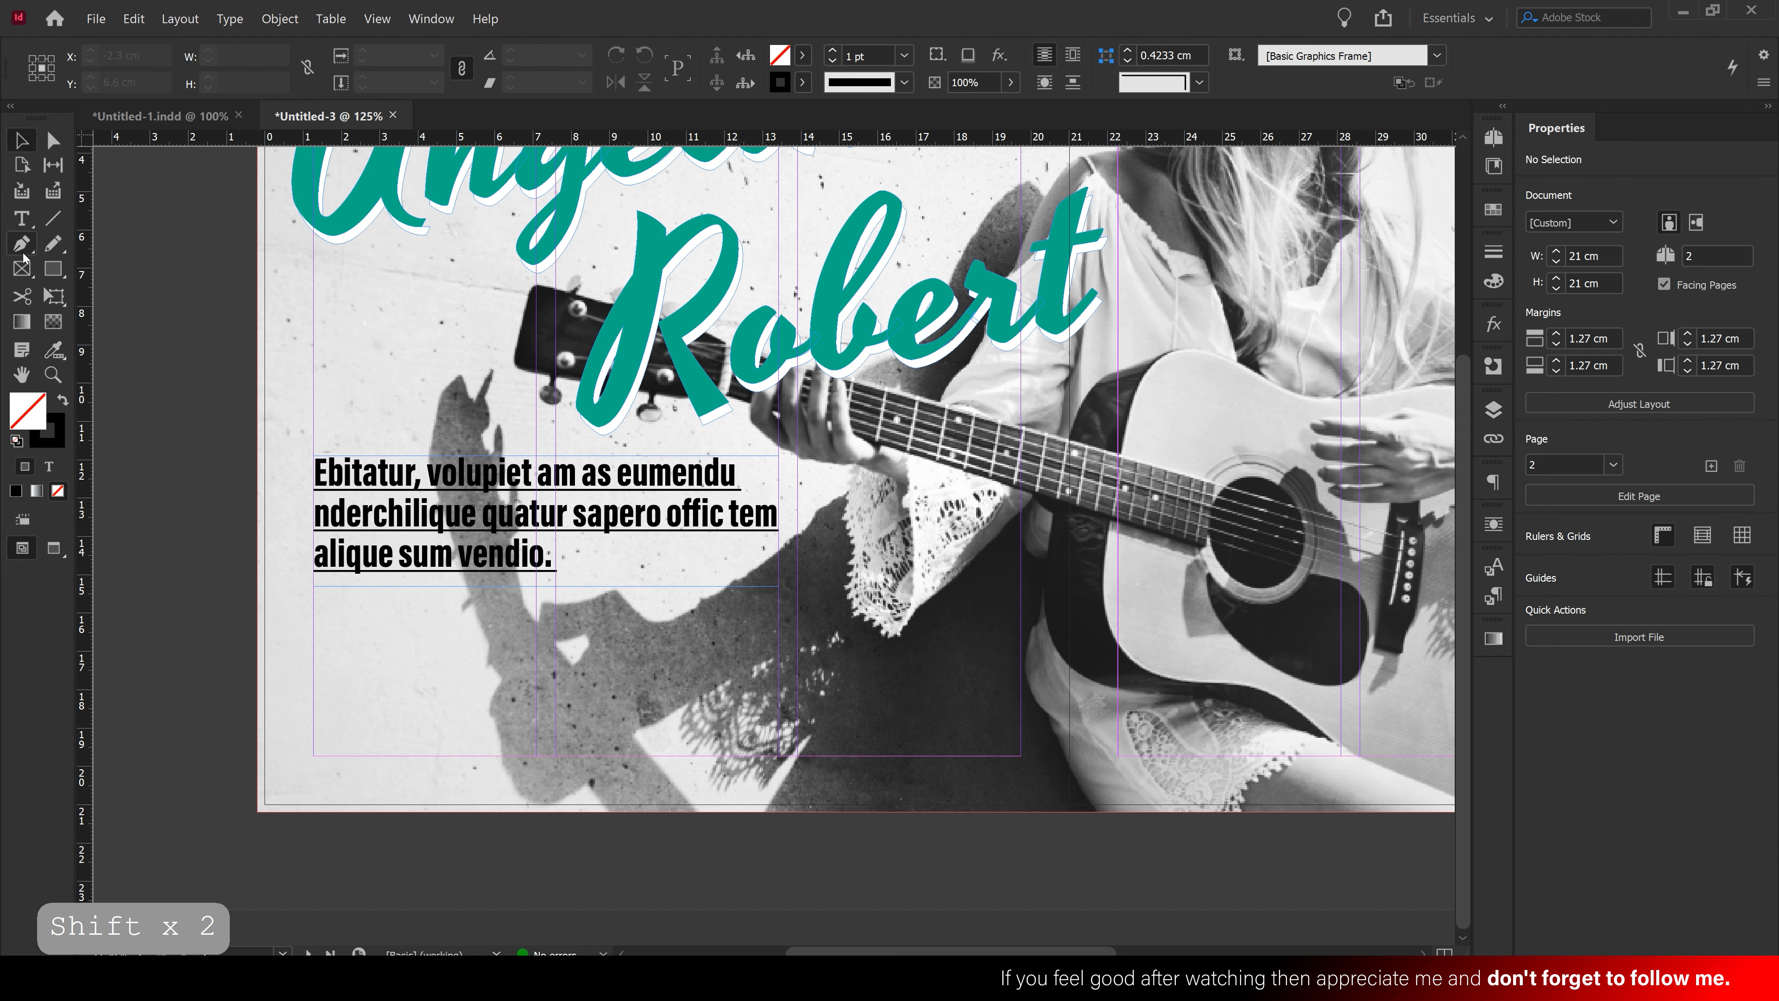
Draw a frame under the headline, fill it with placeholder text and delete everything after 'labo.'
click(22, 220)
drag(313, 598, 779, 757)
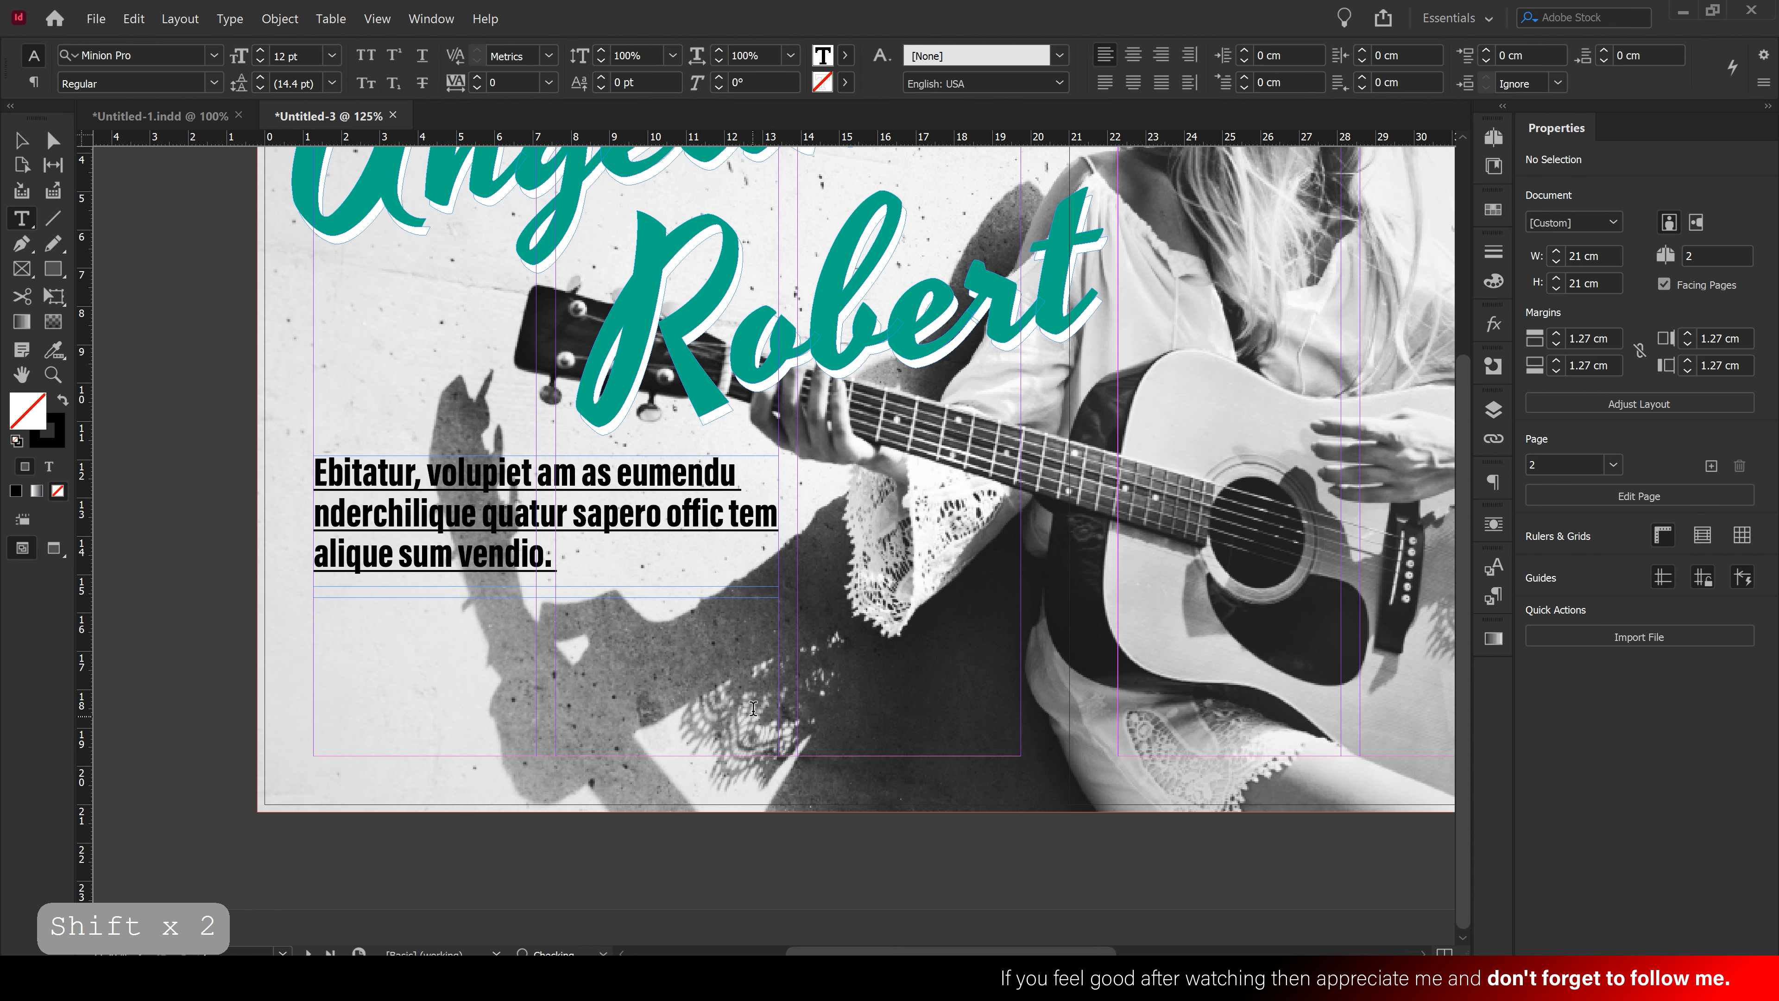
right_click(586, 660)
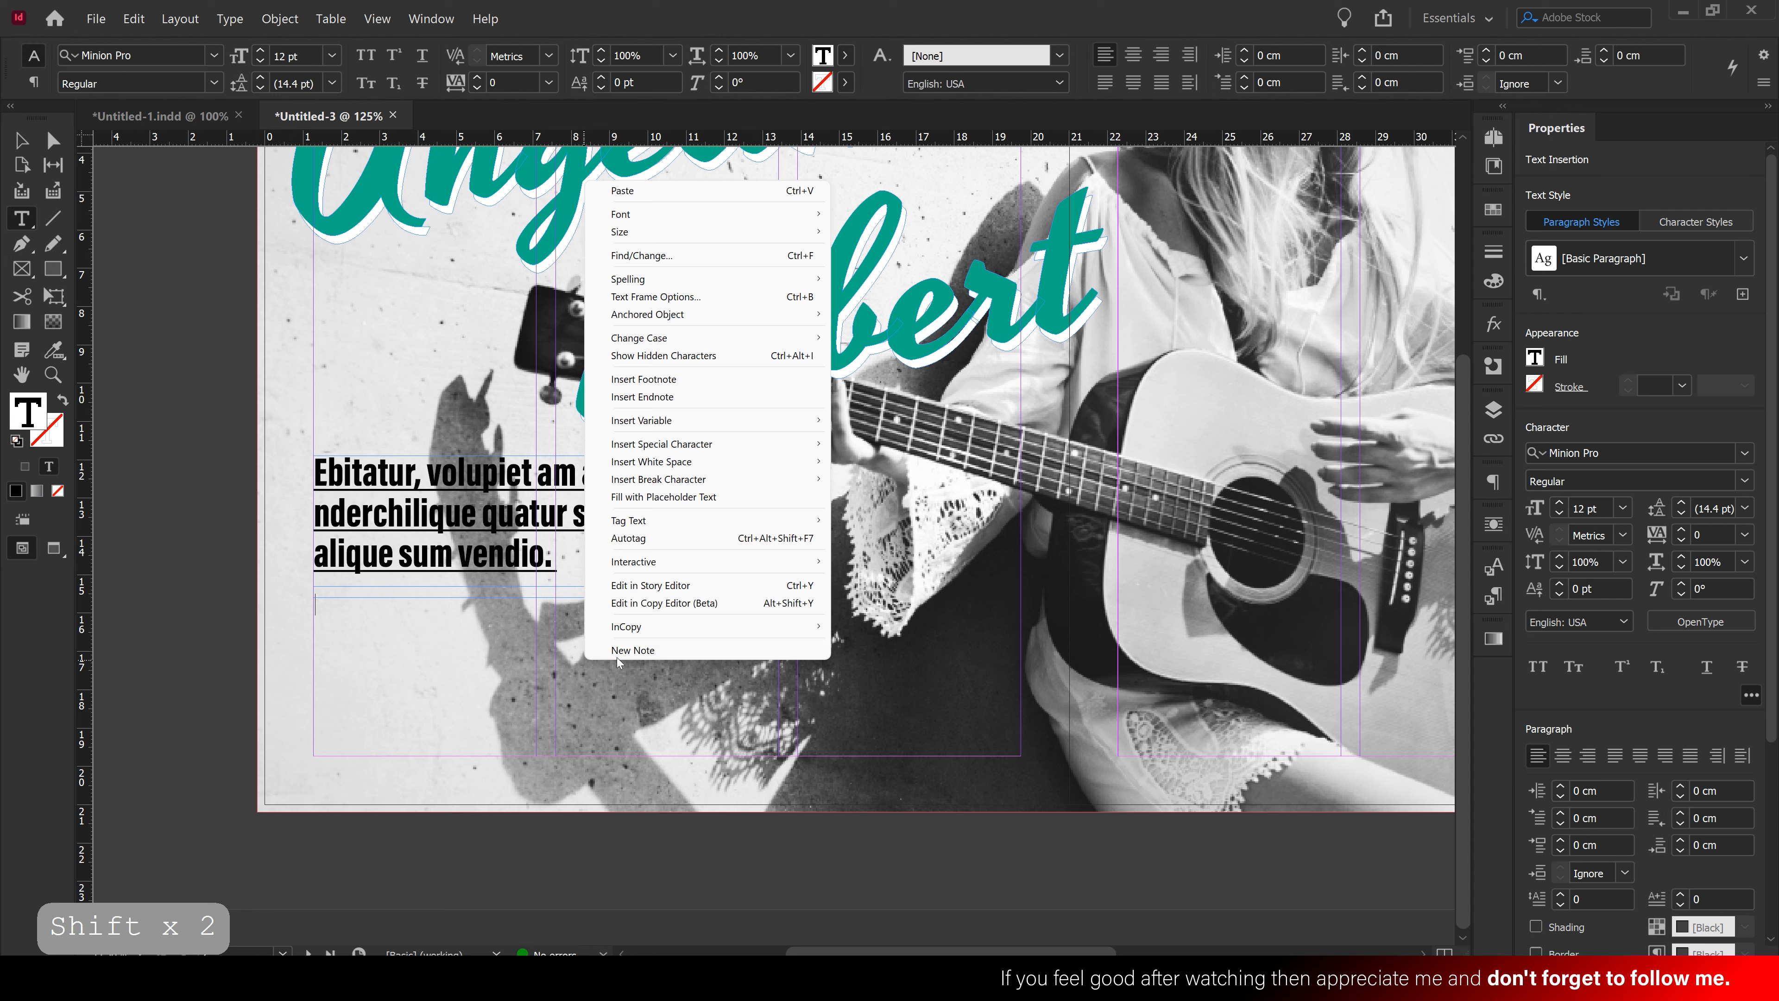
click(654, 496)
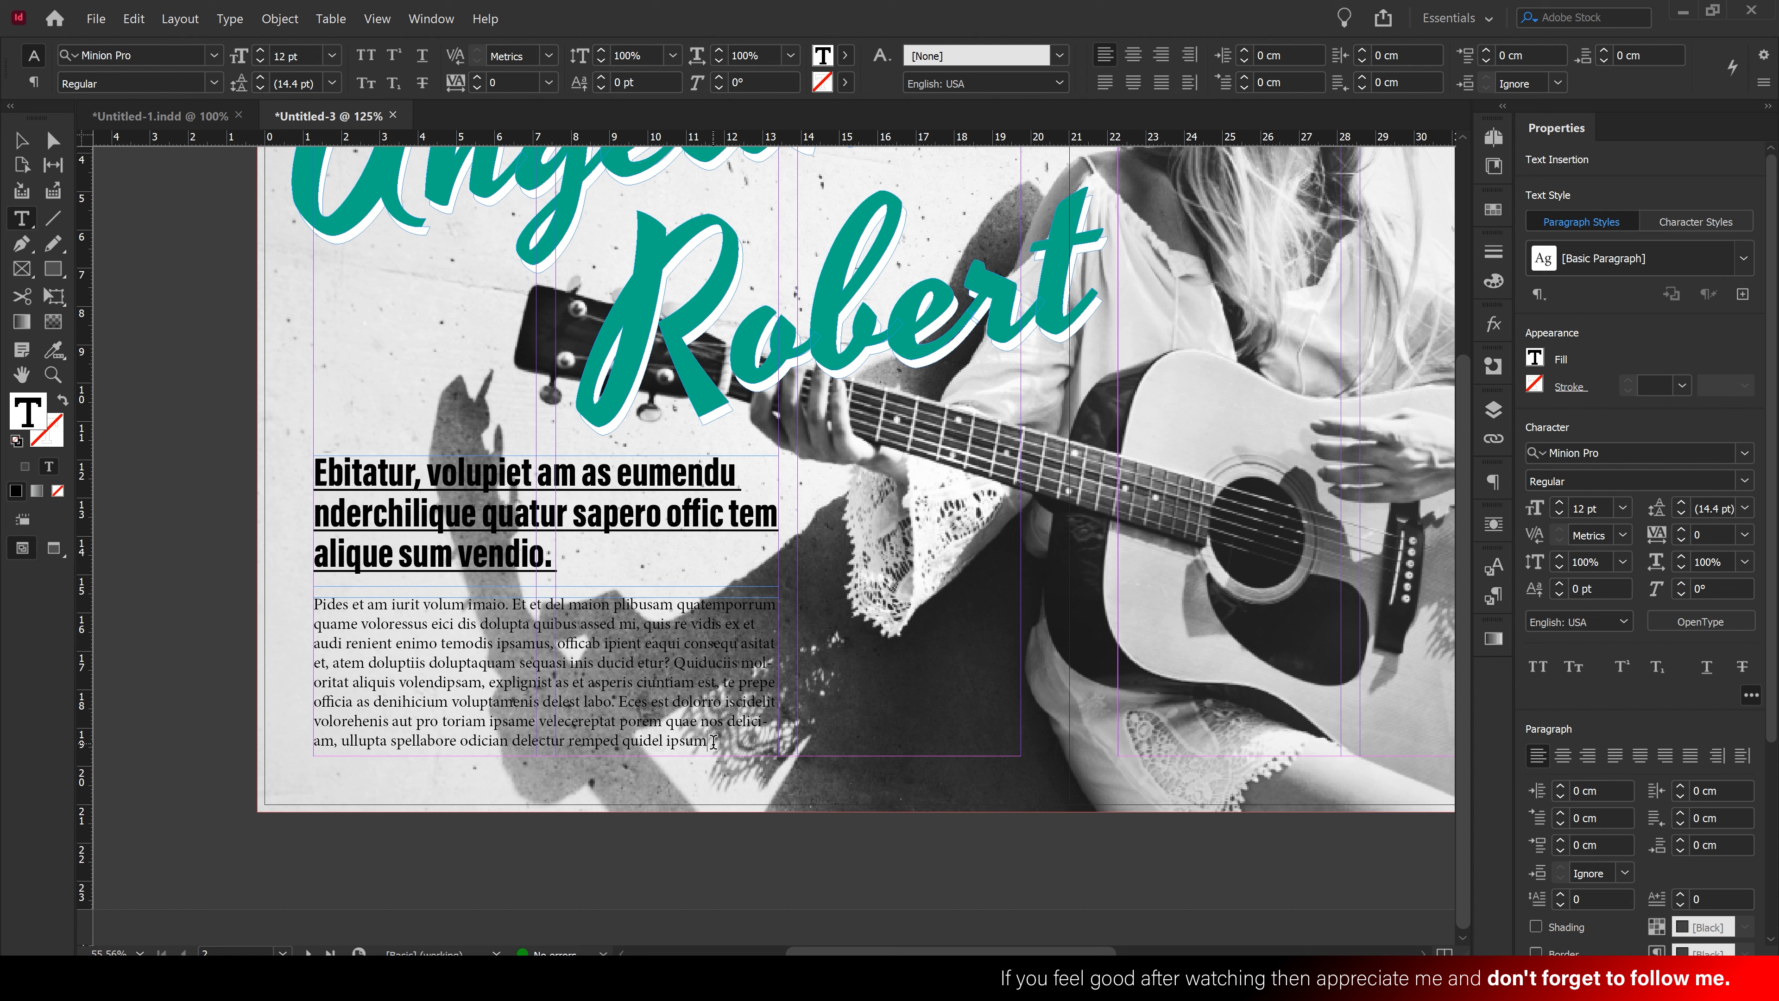
drag(617, 702, 741, 756)
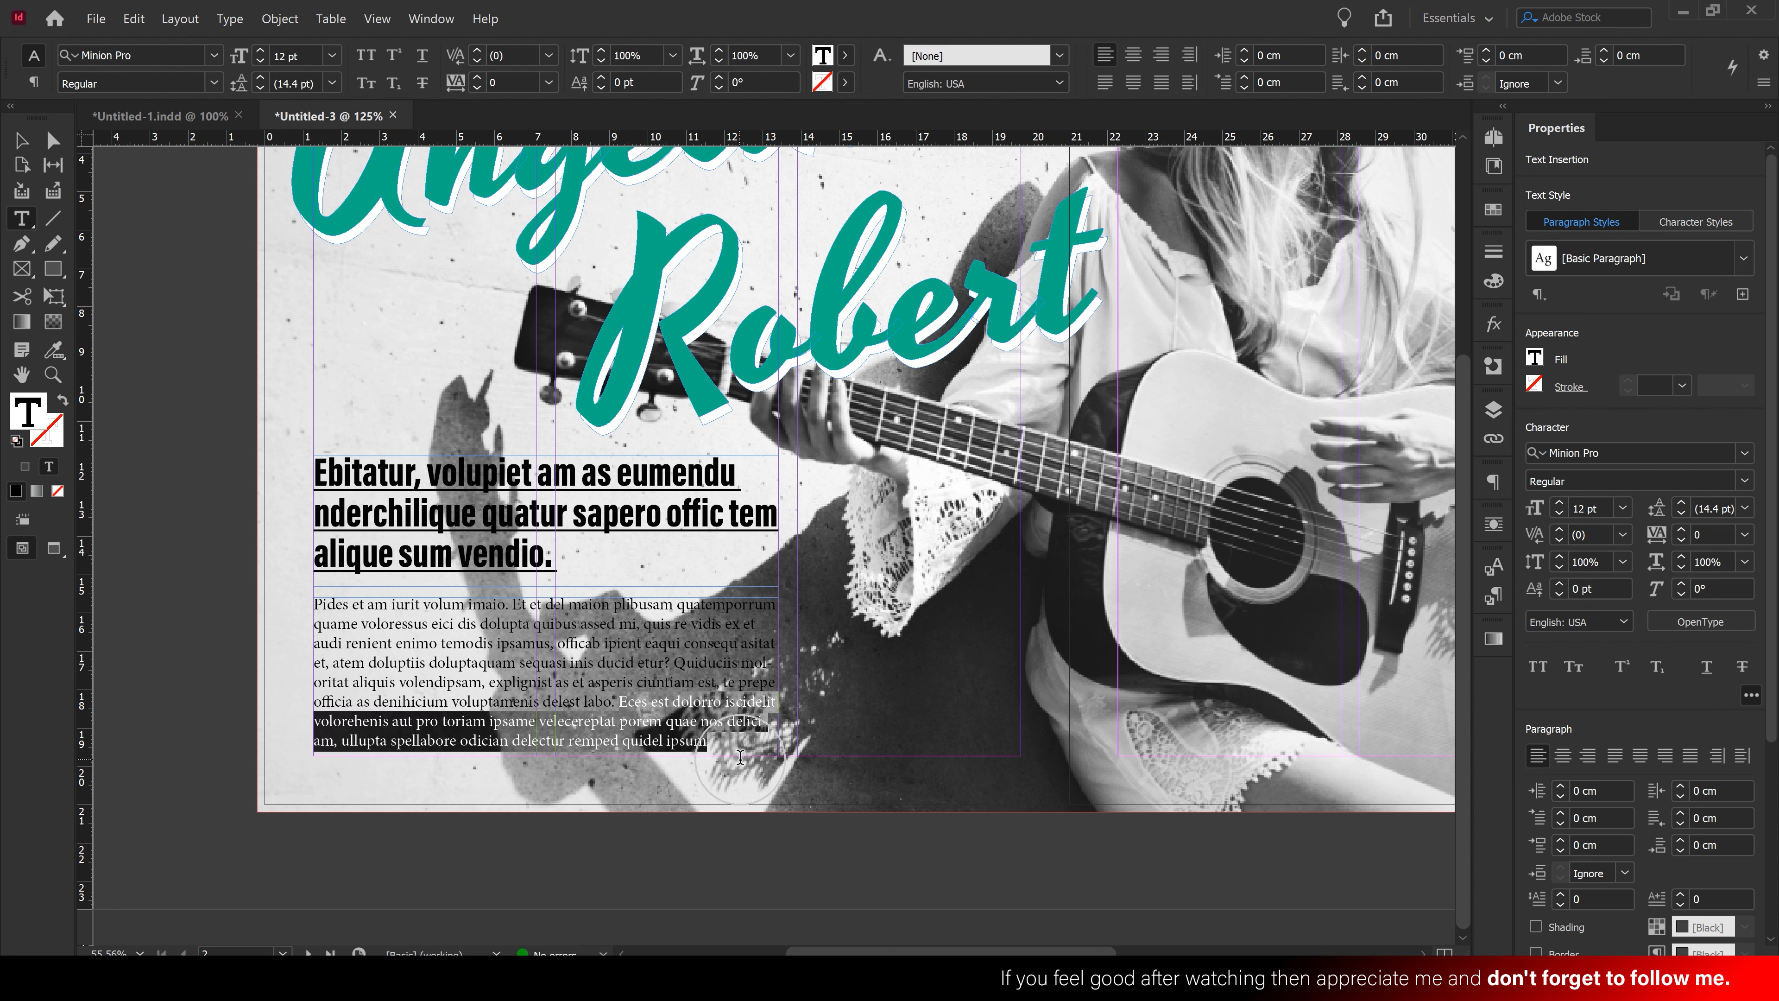
key(BackSpace)
Set the body text to Acumin Condensed Semibold at 14 pt
click(21, 140)
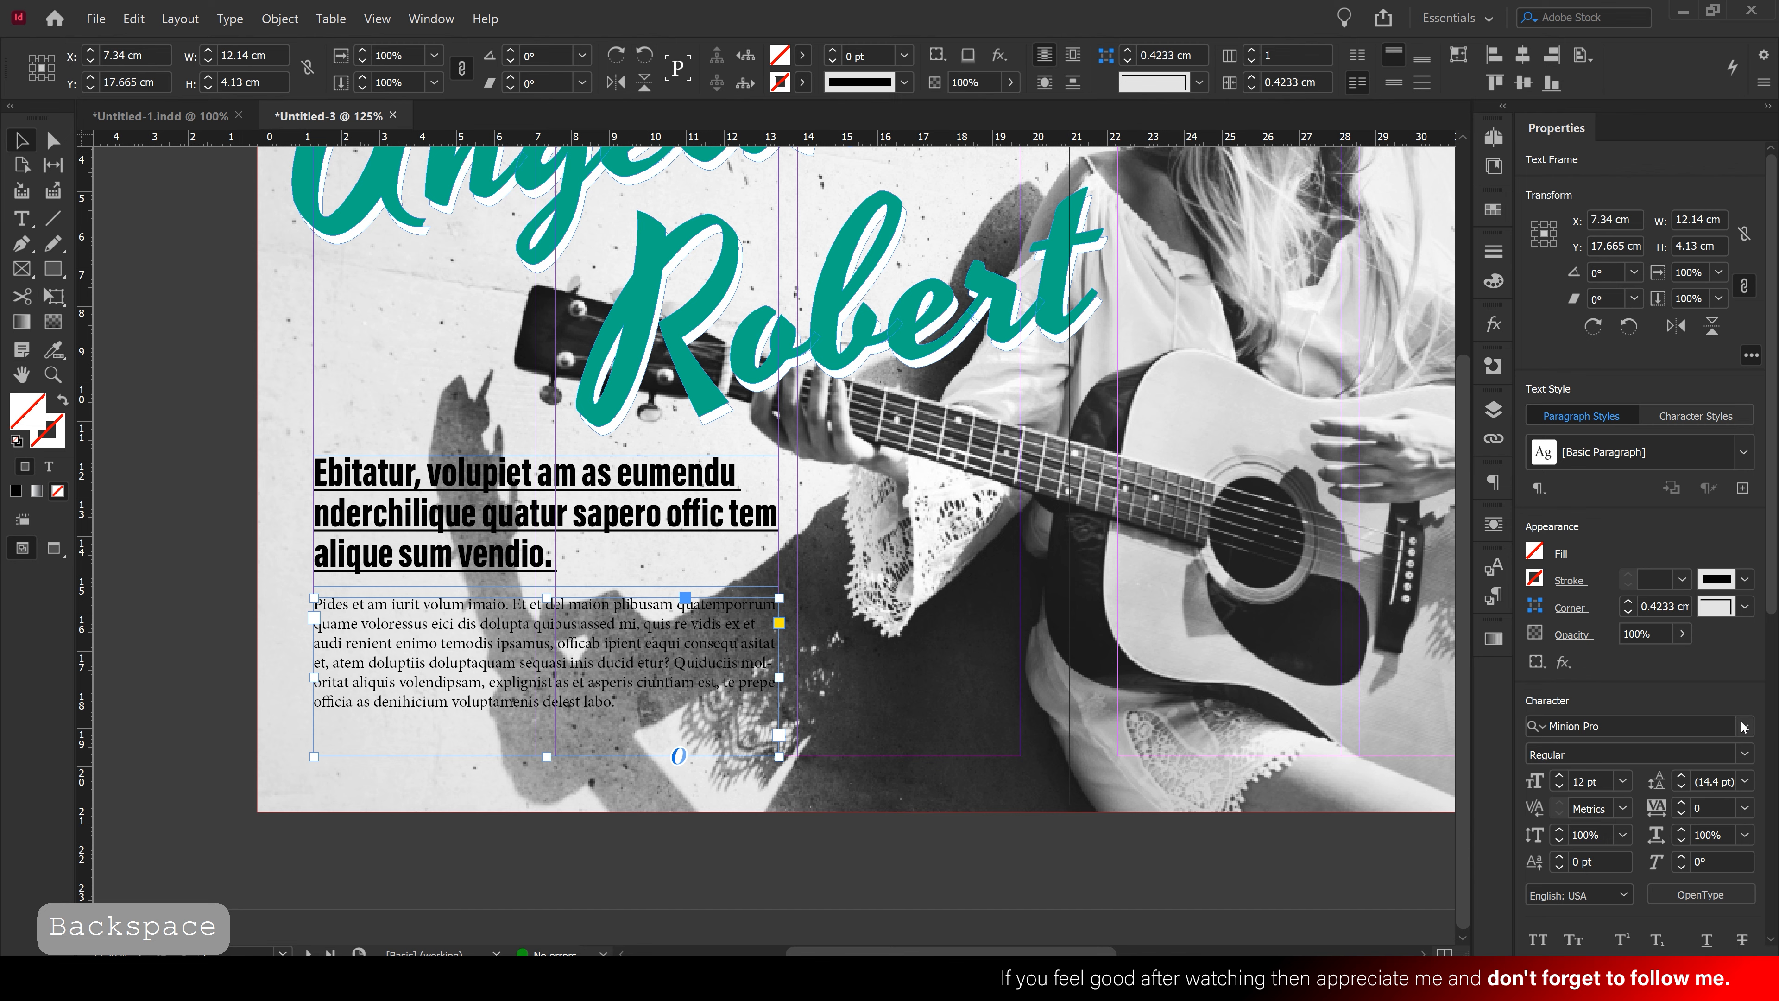
click(1743, 728)
scroll(1401, 359, up, 10)
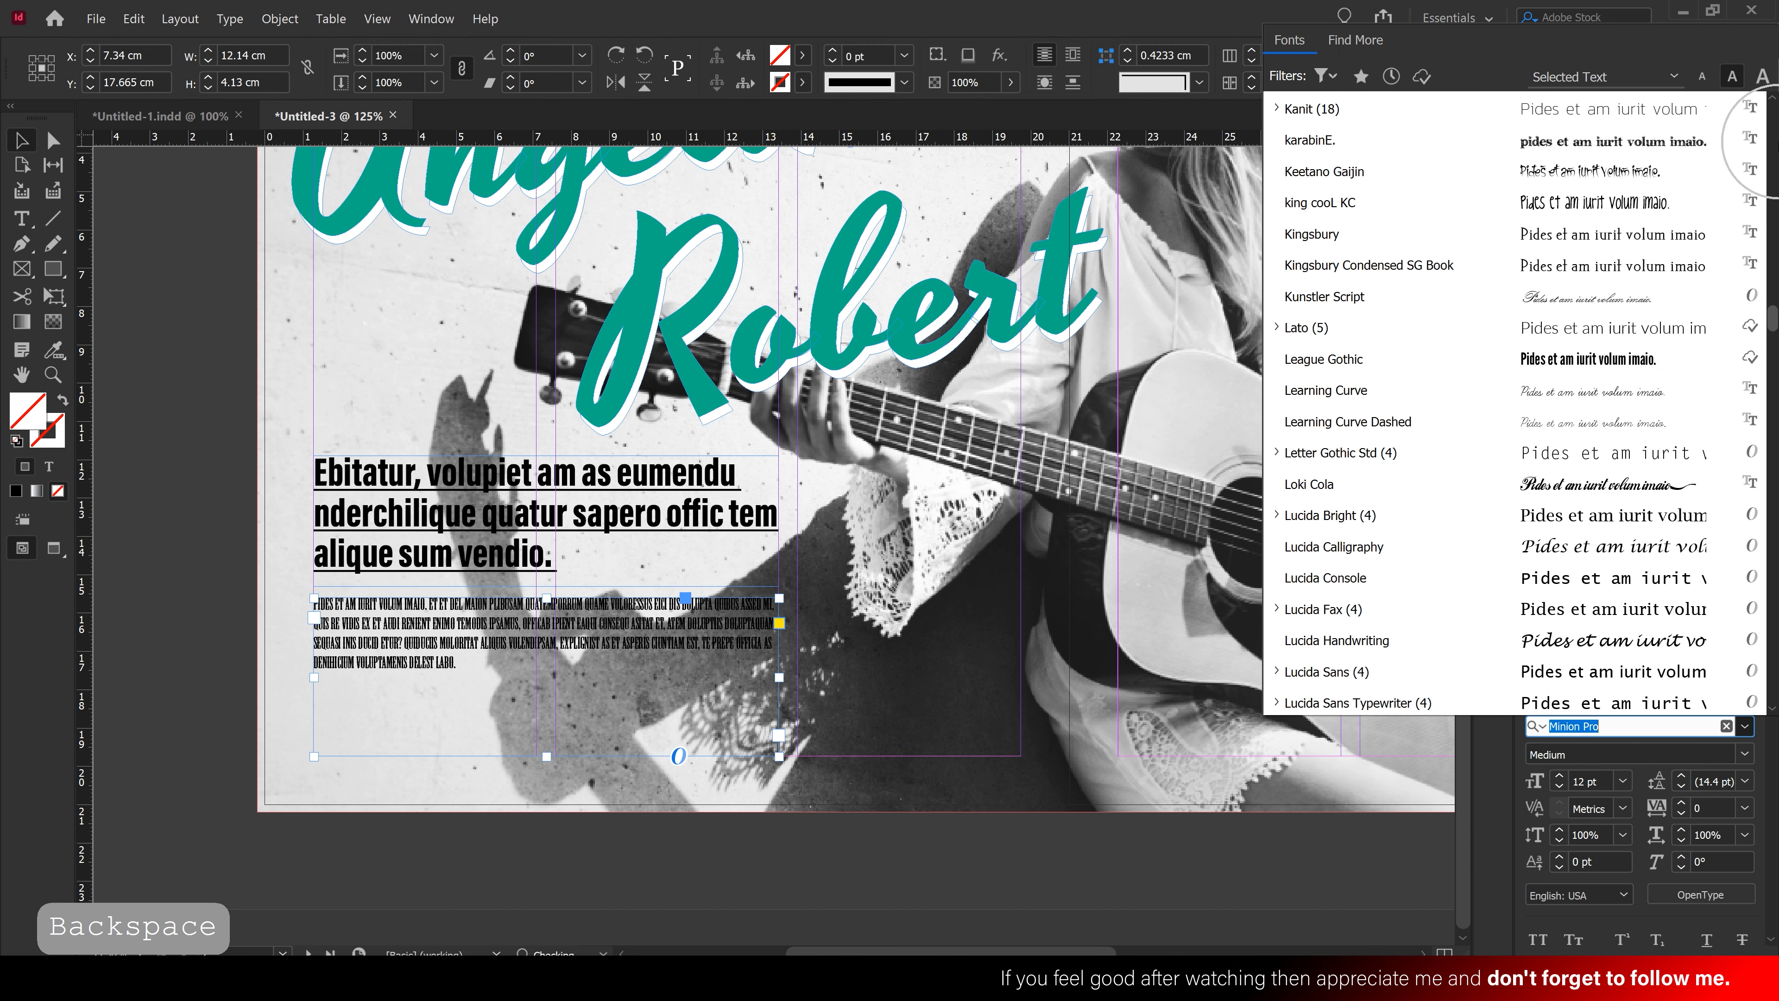
scroll(1401, 358, up, 15)
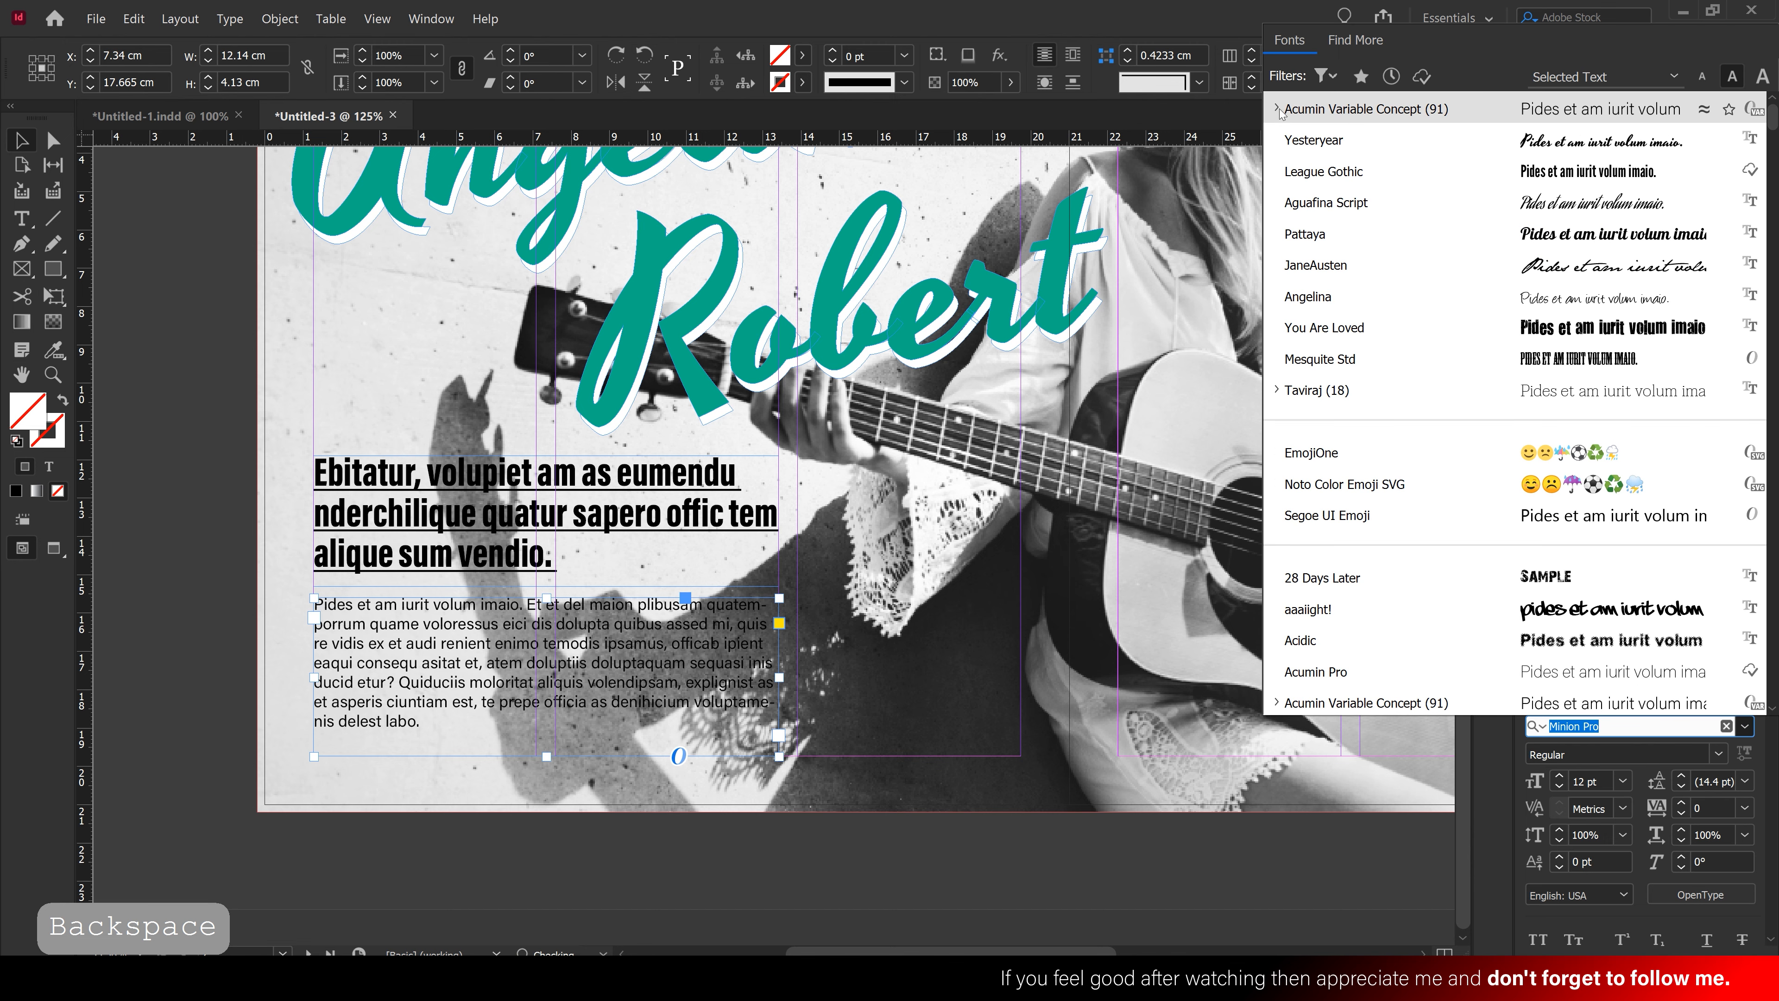
click(1277, 110)
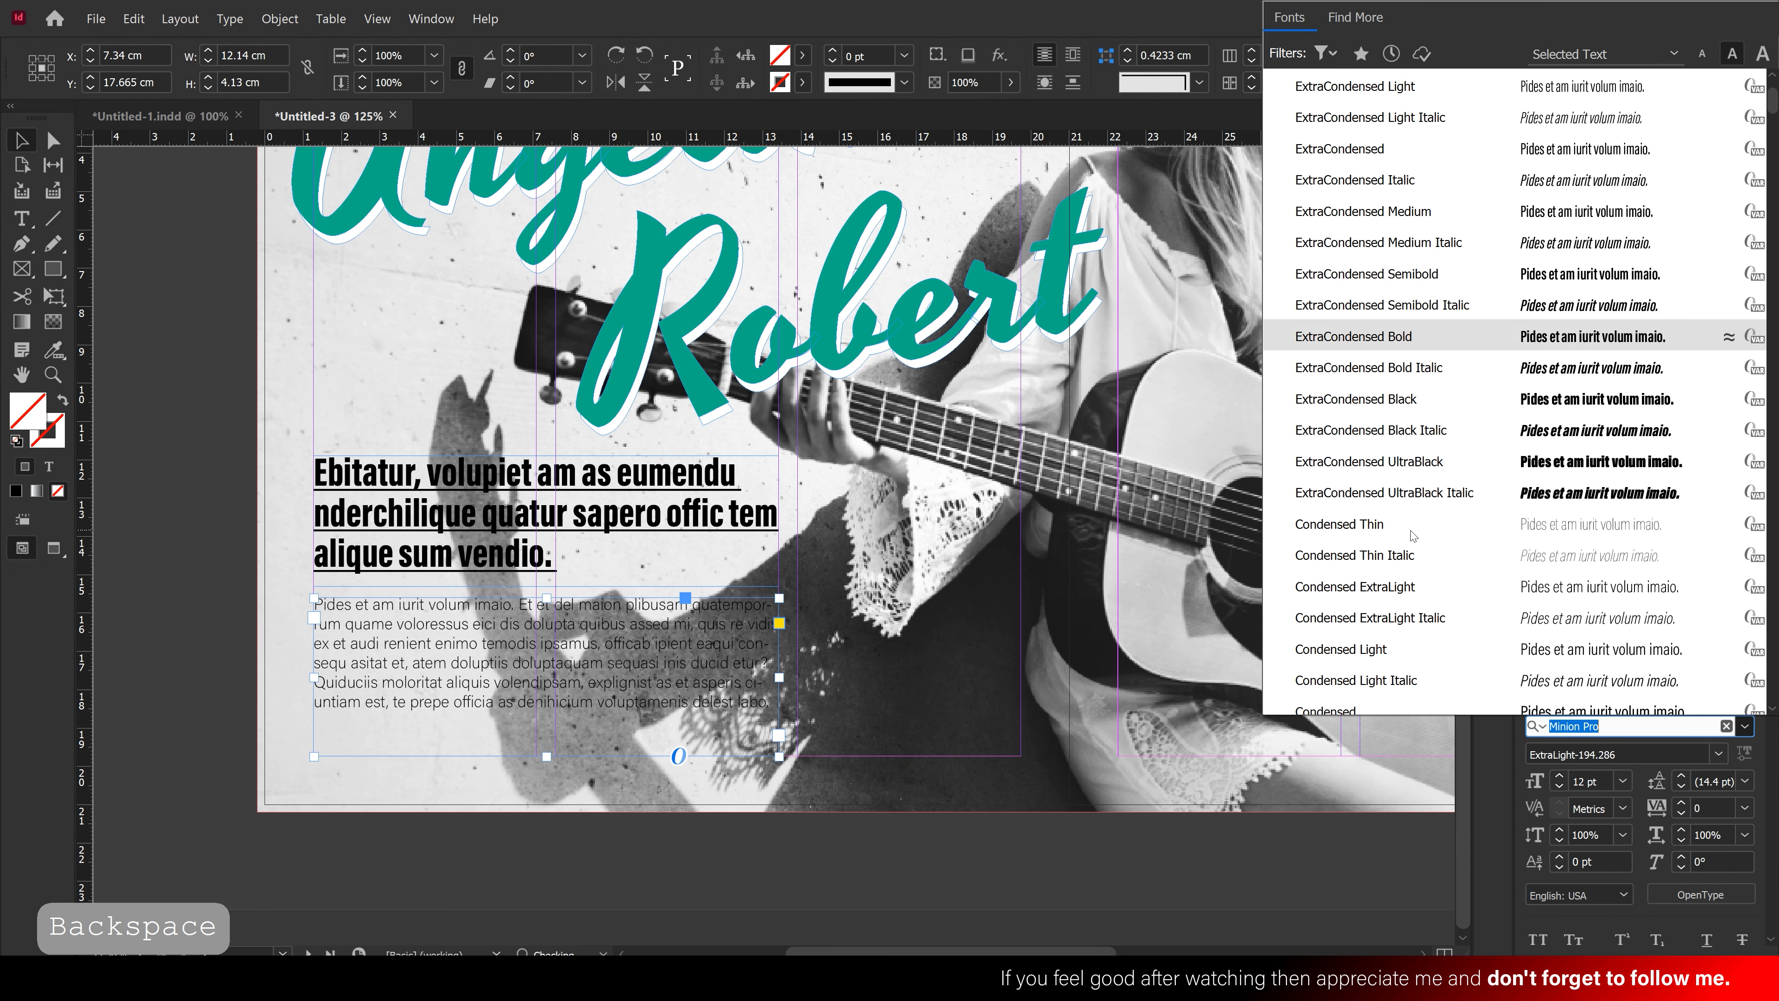
scroll(1412, 536, down, 5)
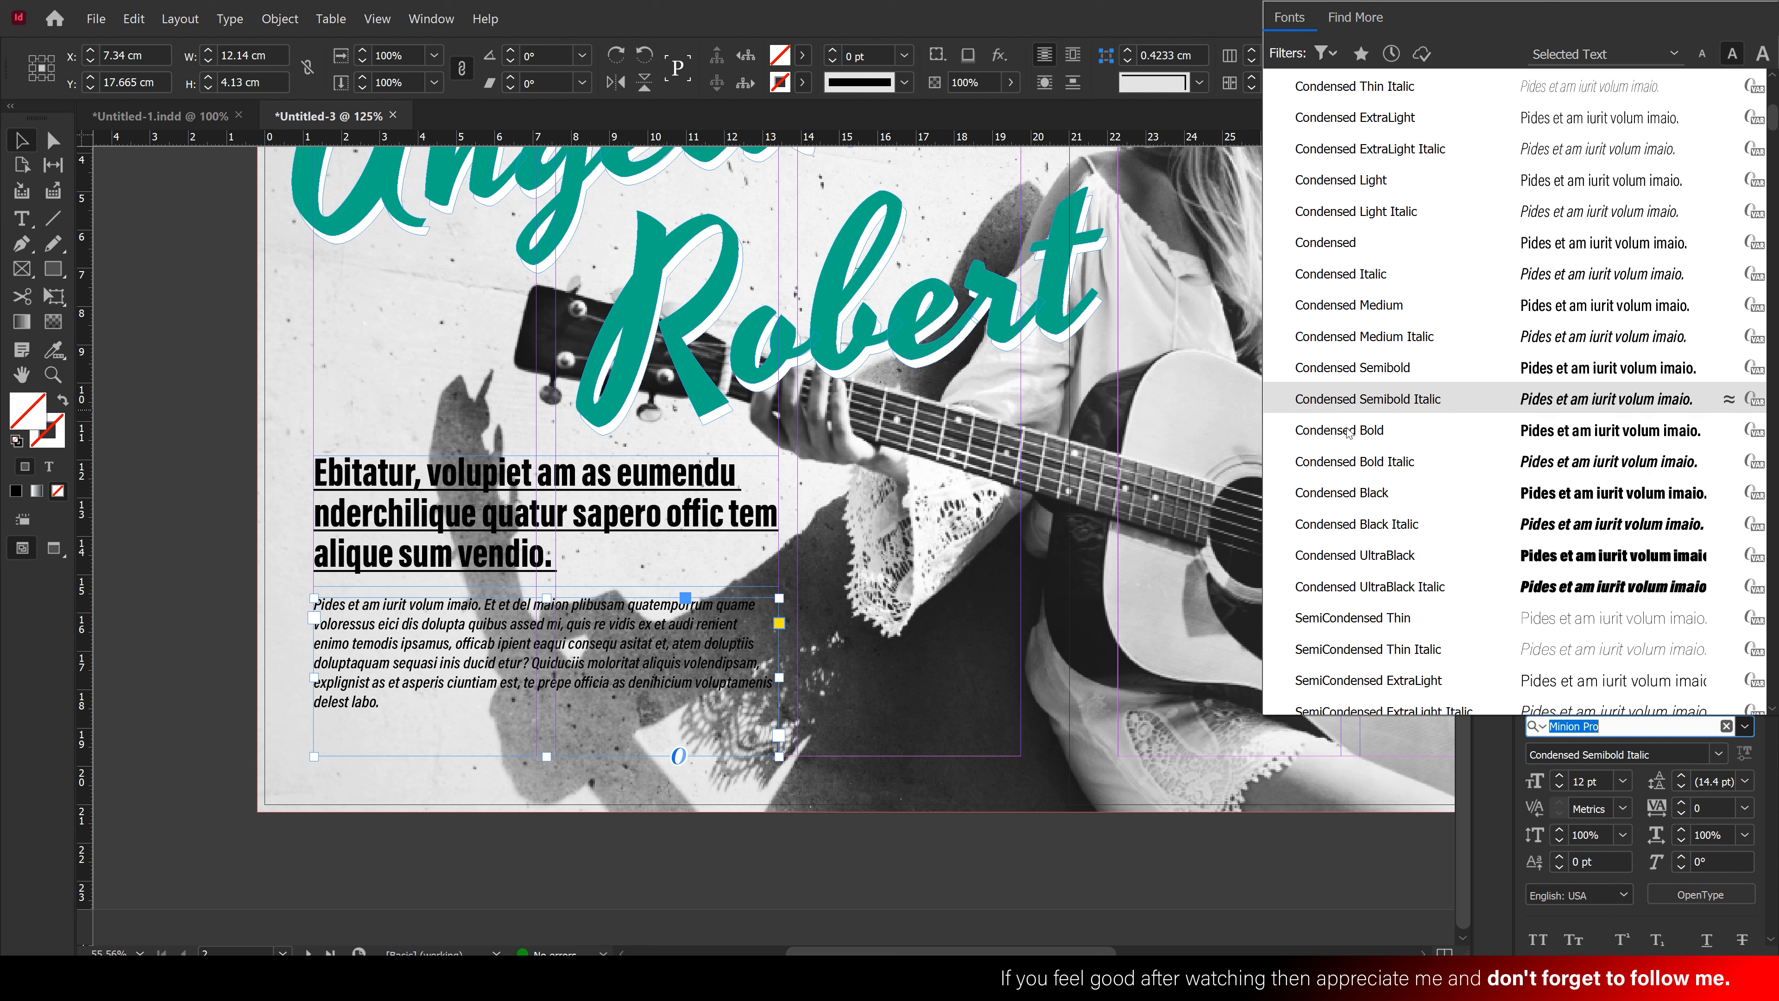
click(1344, 366)
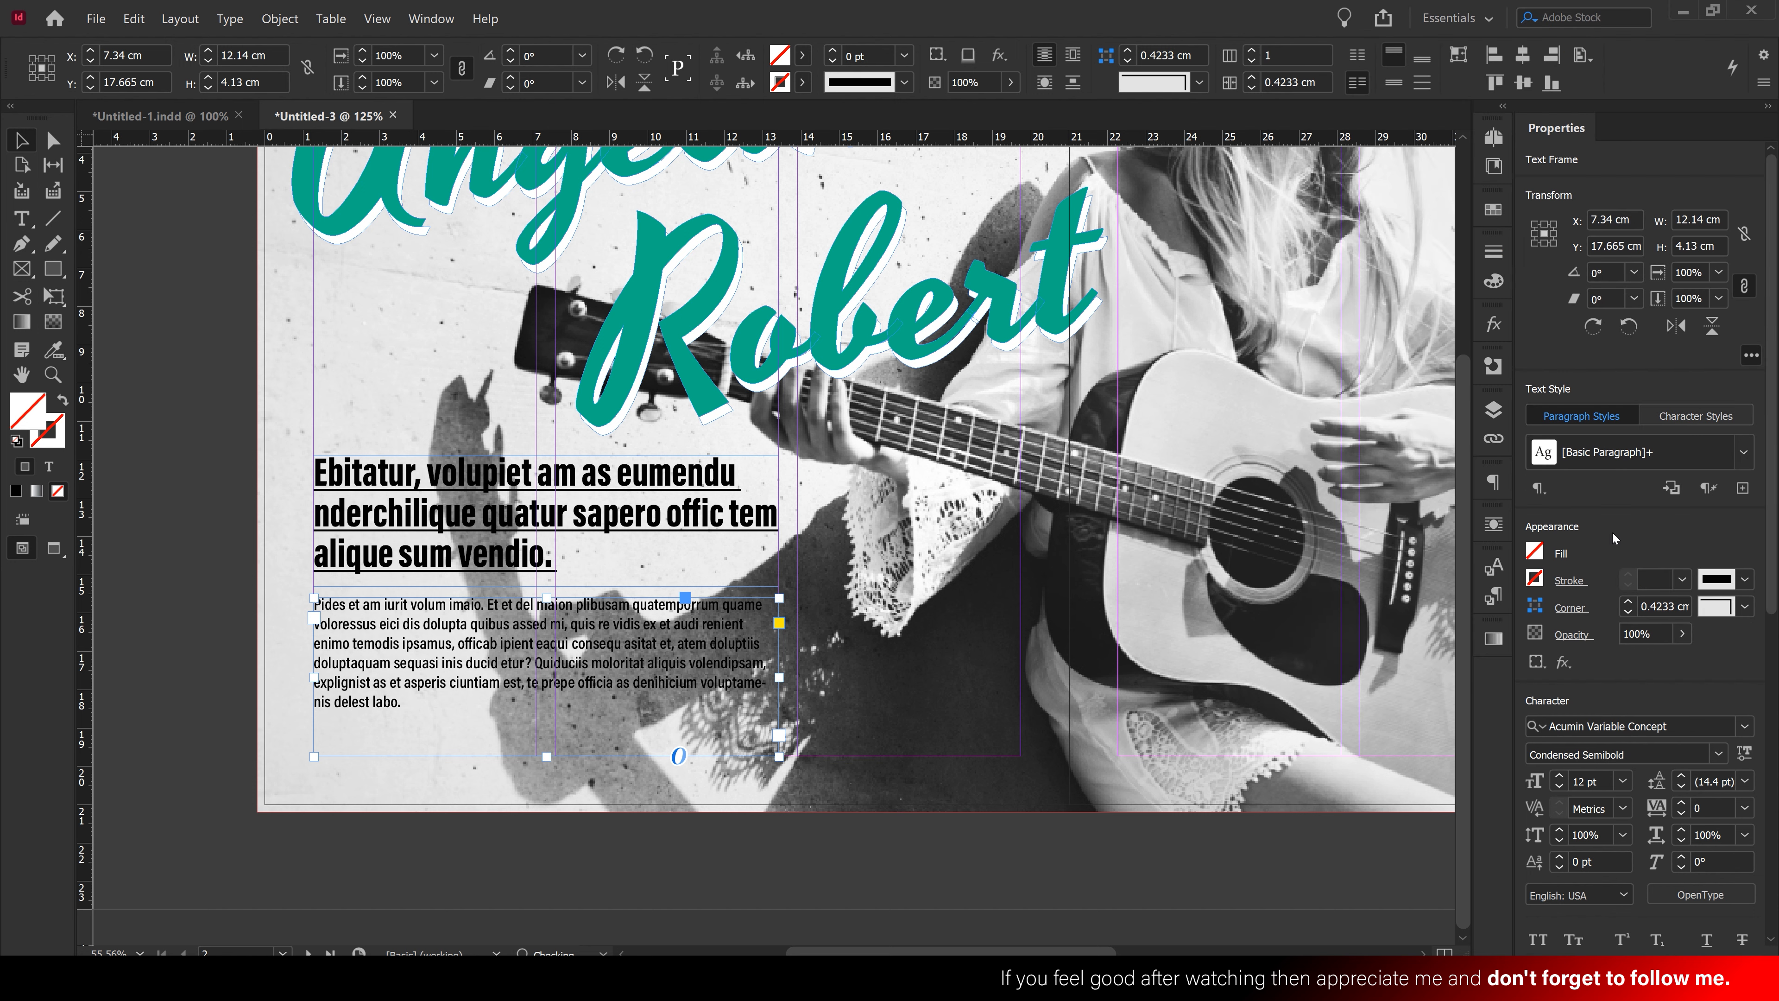
click(1560, 776)
click(1560, 776)
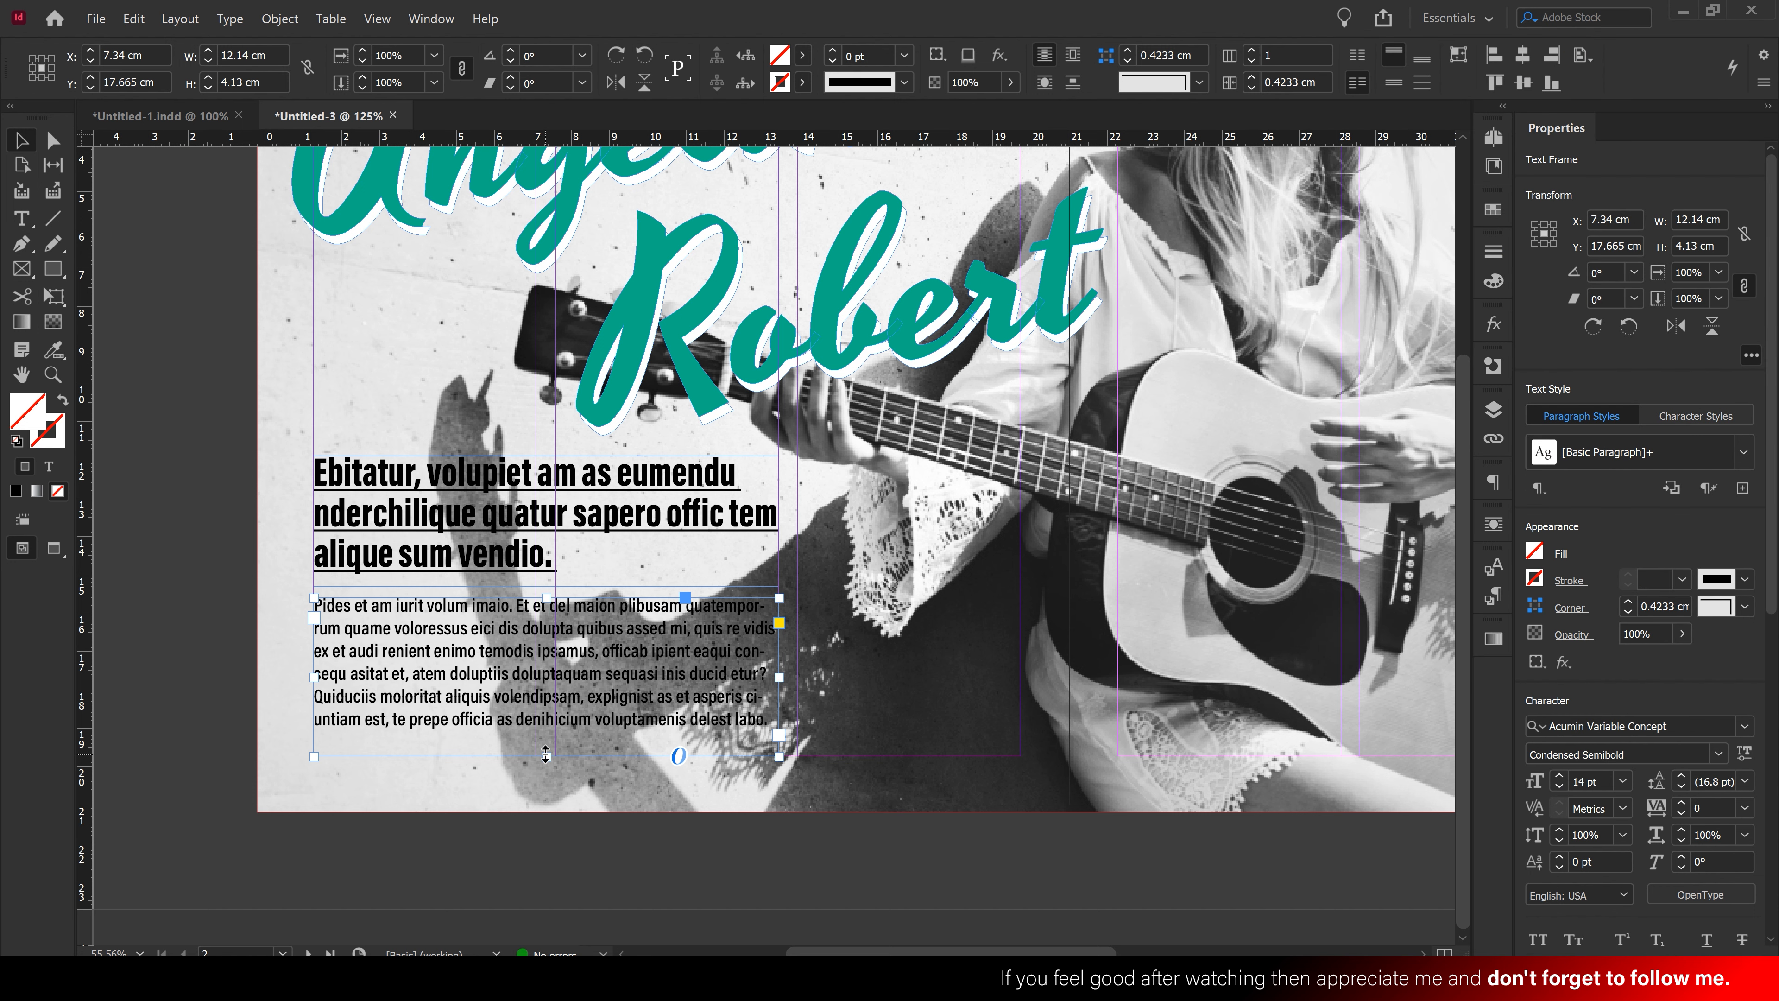
Trim the body frame to 3.9 cm tall and shift the body and headline frames slightly down
drag(546, 754, 546, 745)
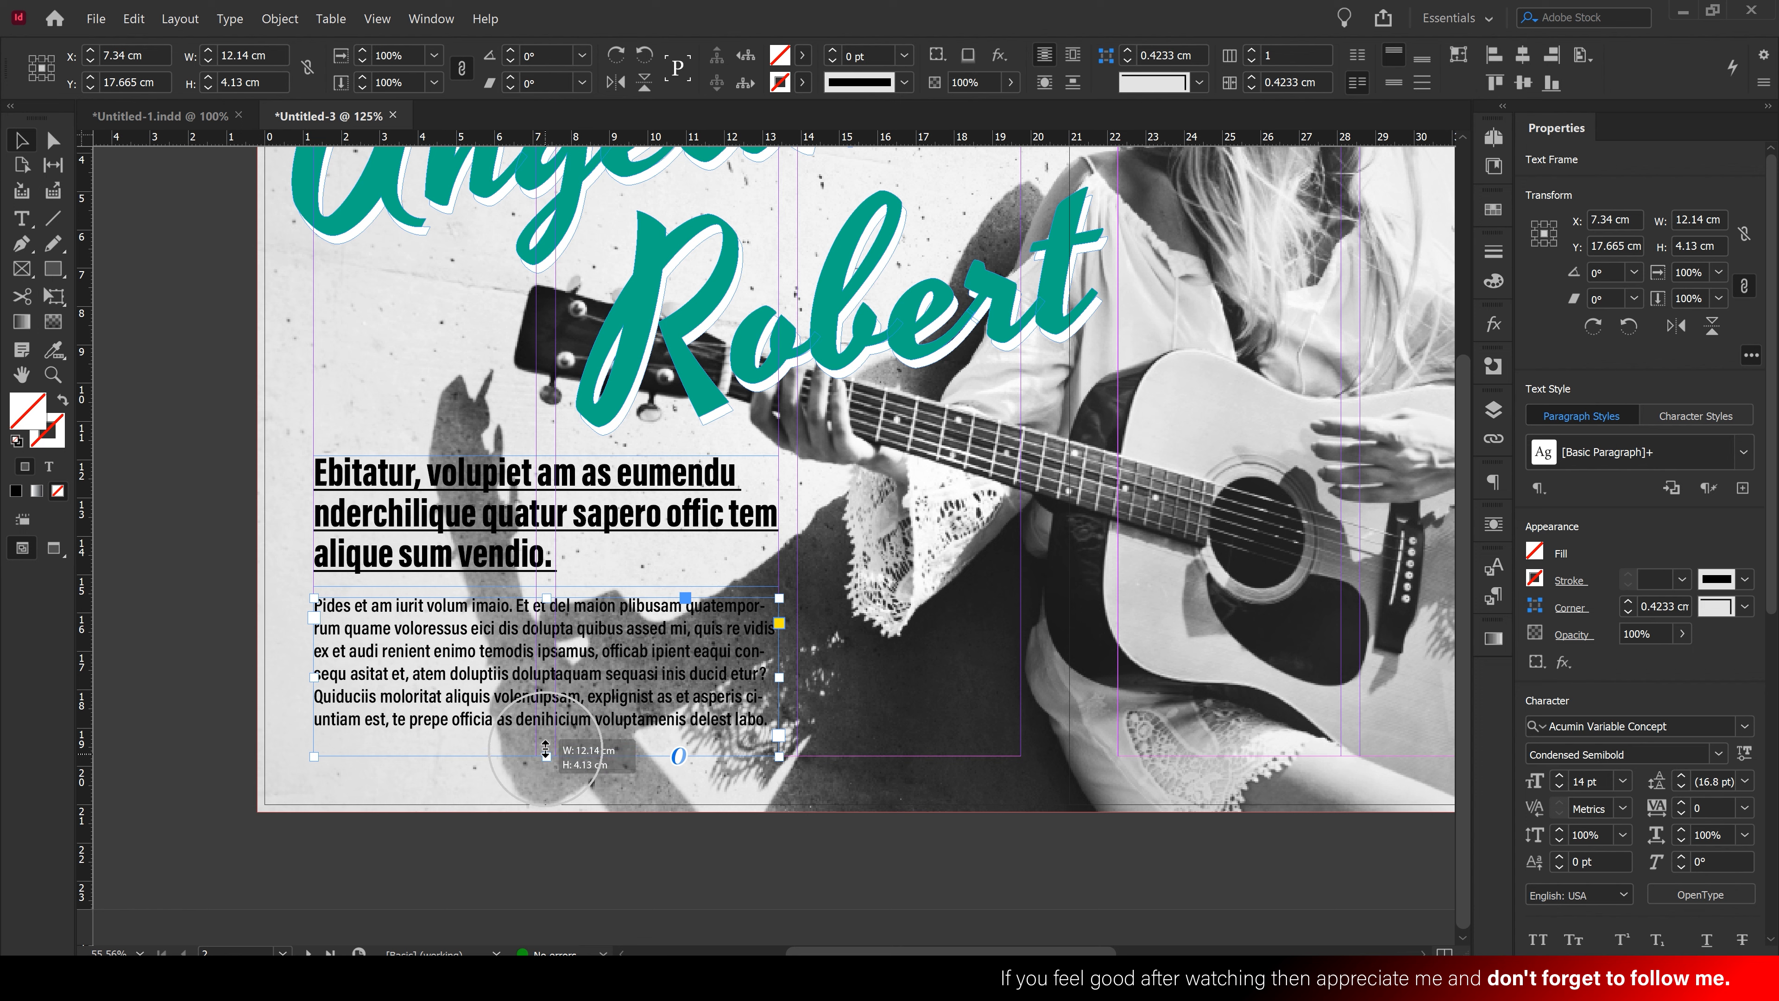
click(582, 782)
drag(508, 670, 508, 678)
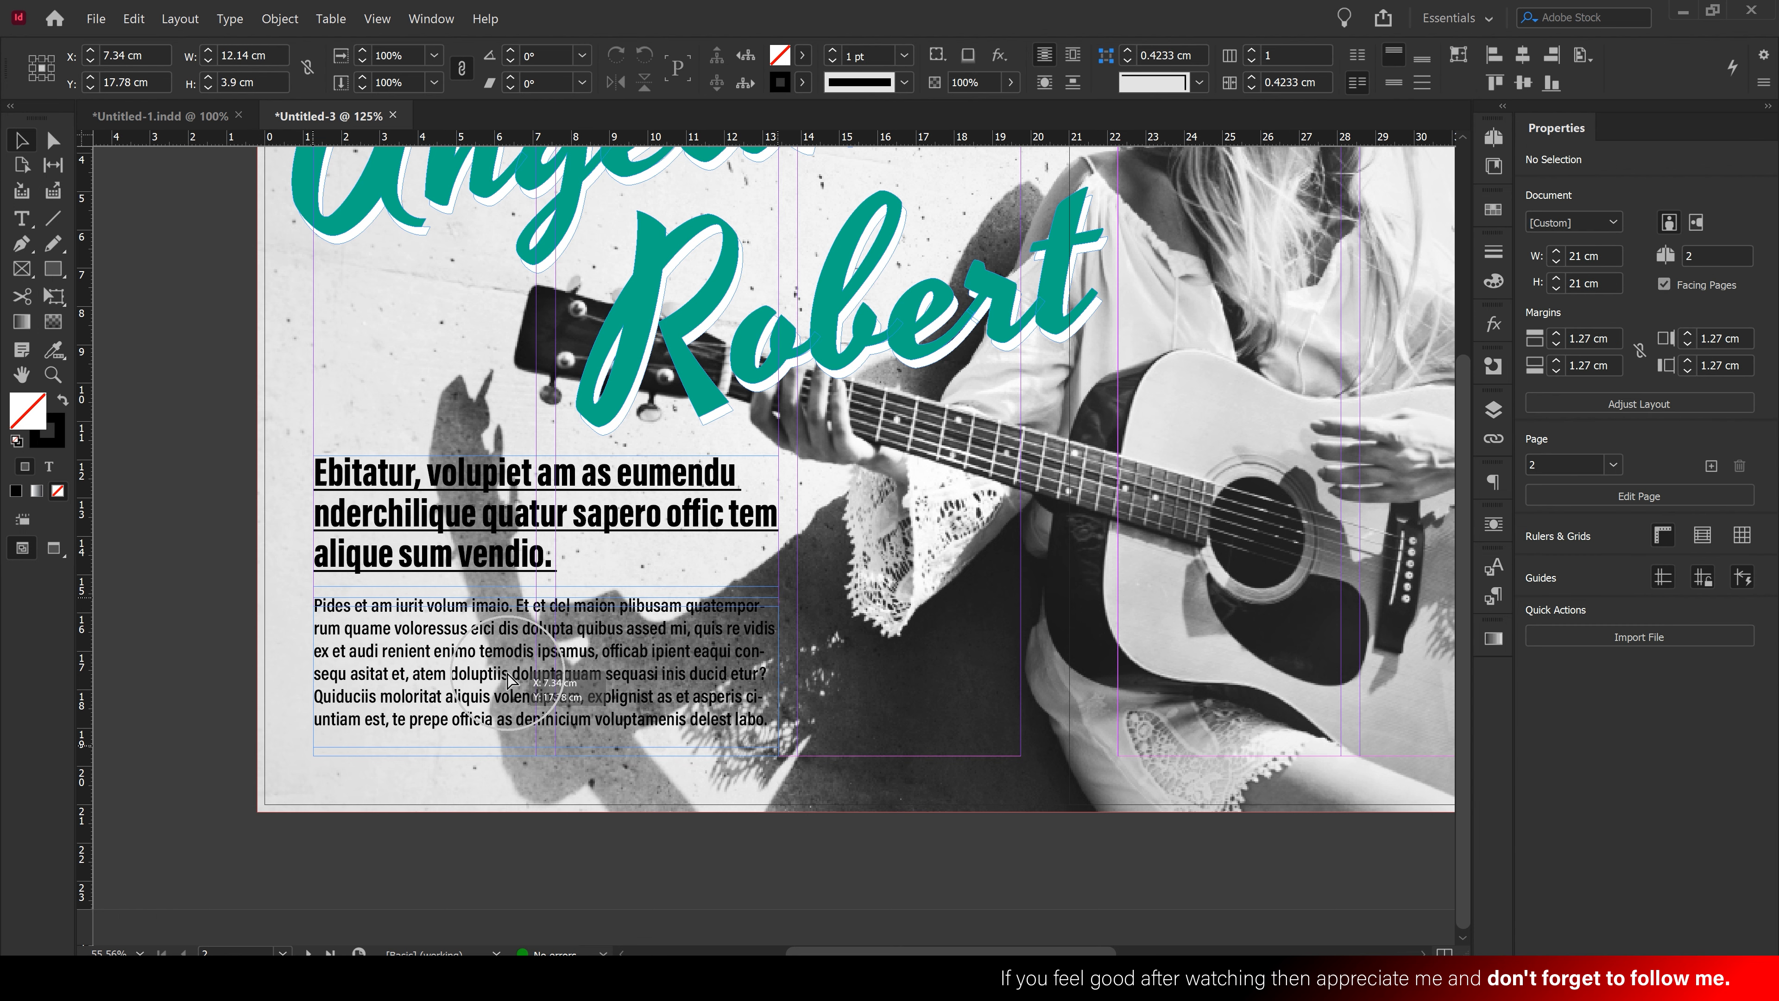
drag(506, 517, 506, 526)
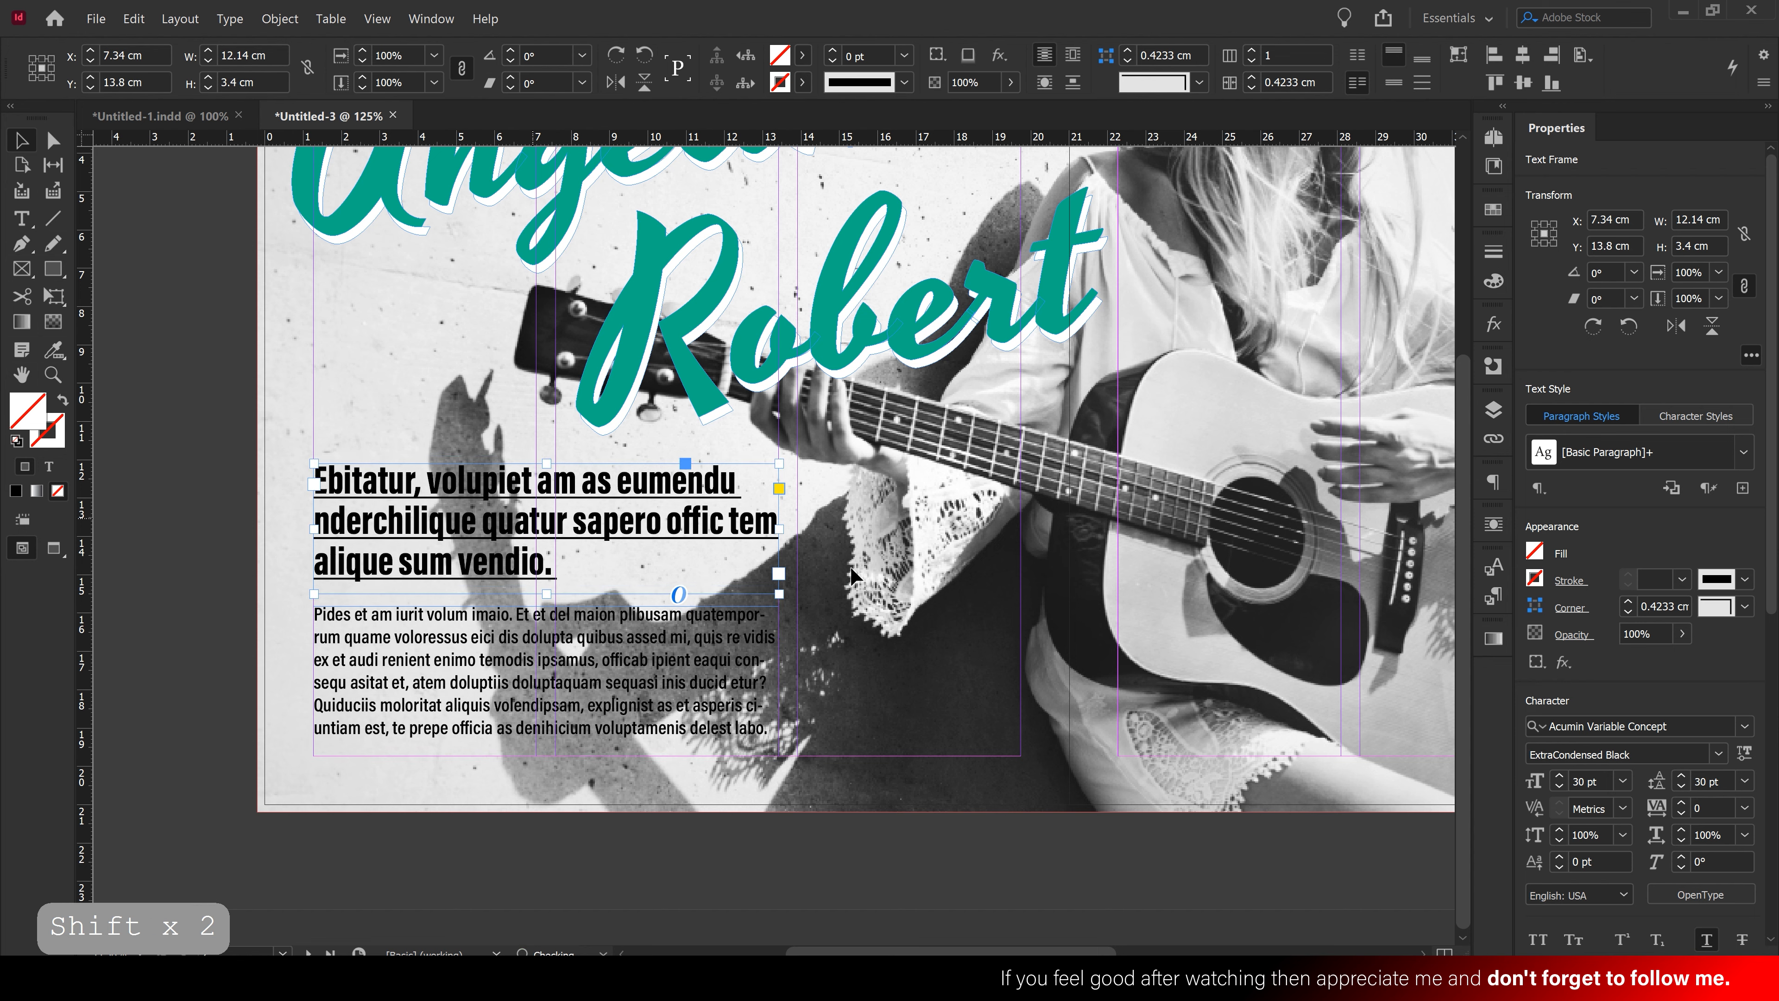
click(941, 654)
ctrl+alt+click(925, 544)
drag(925, 537, 760, 537)
click(390, 696)
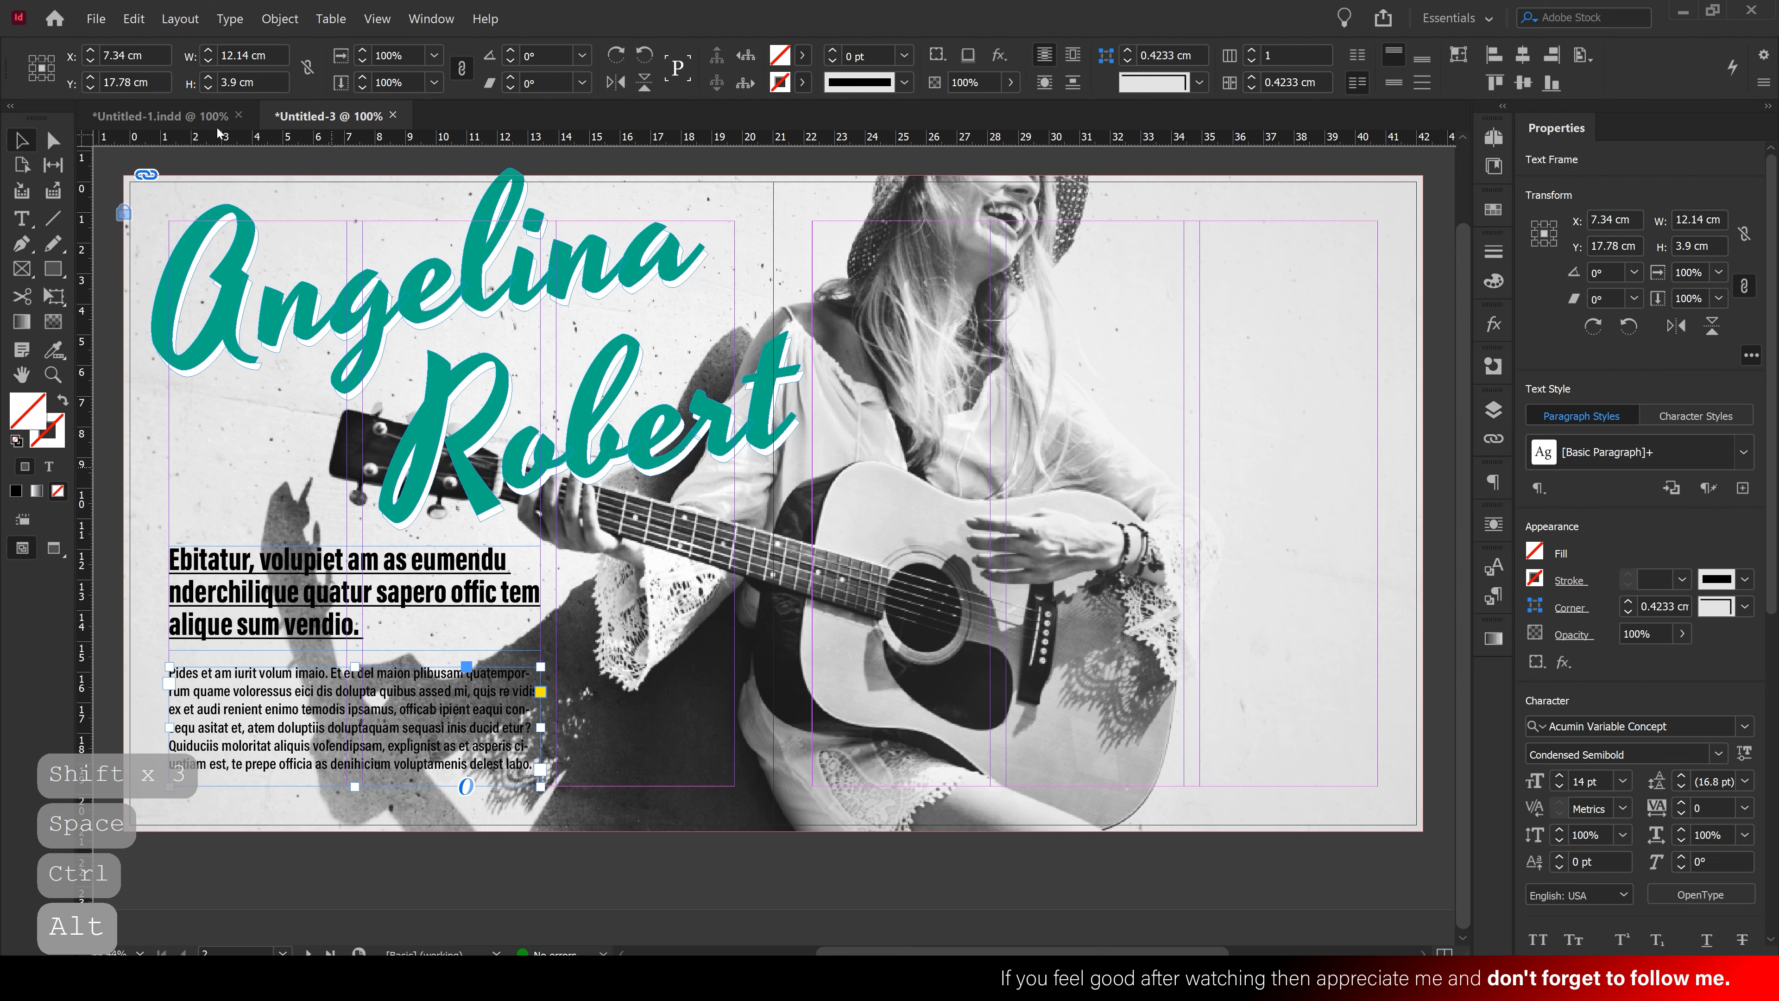
Duplicate the body text frame and reshape the copy into a narrow, tall column on the right side
click(134, 19)
click(134, 19)
click(134, 19)
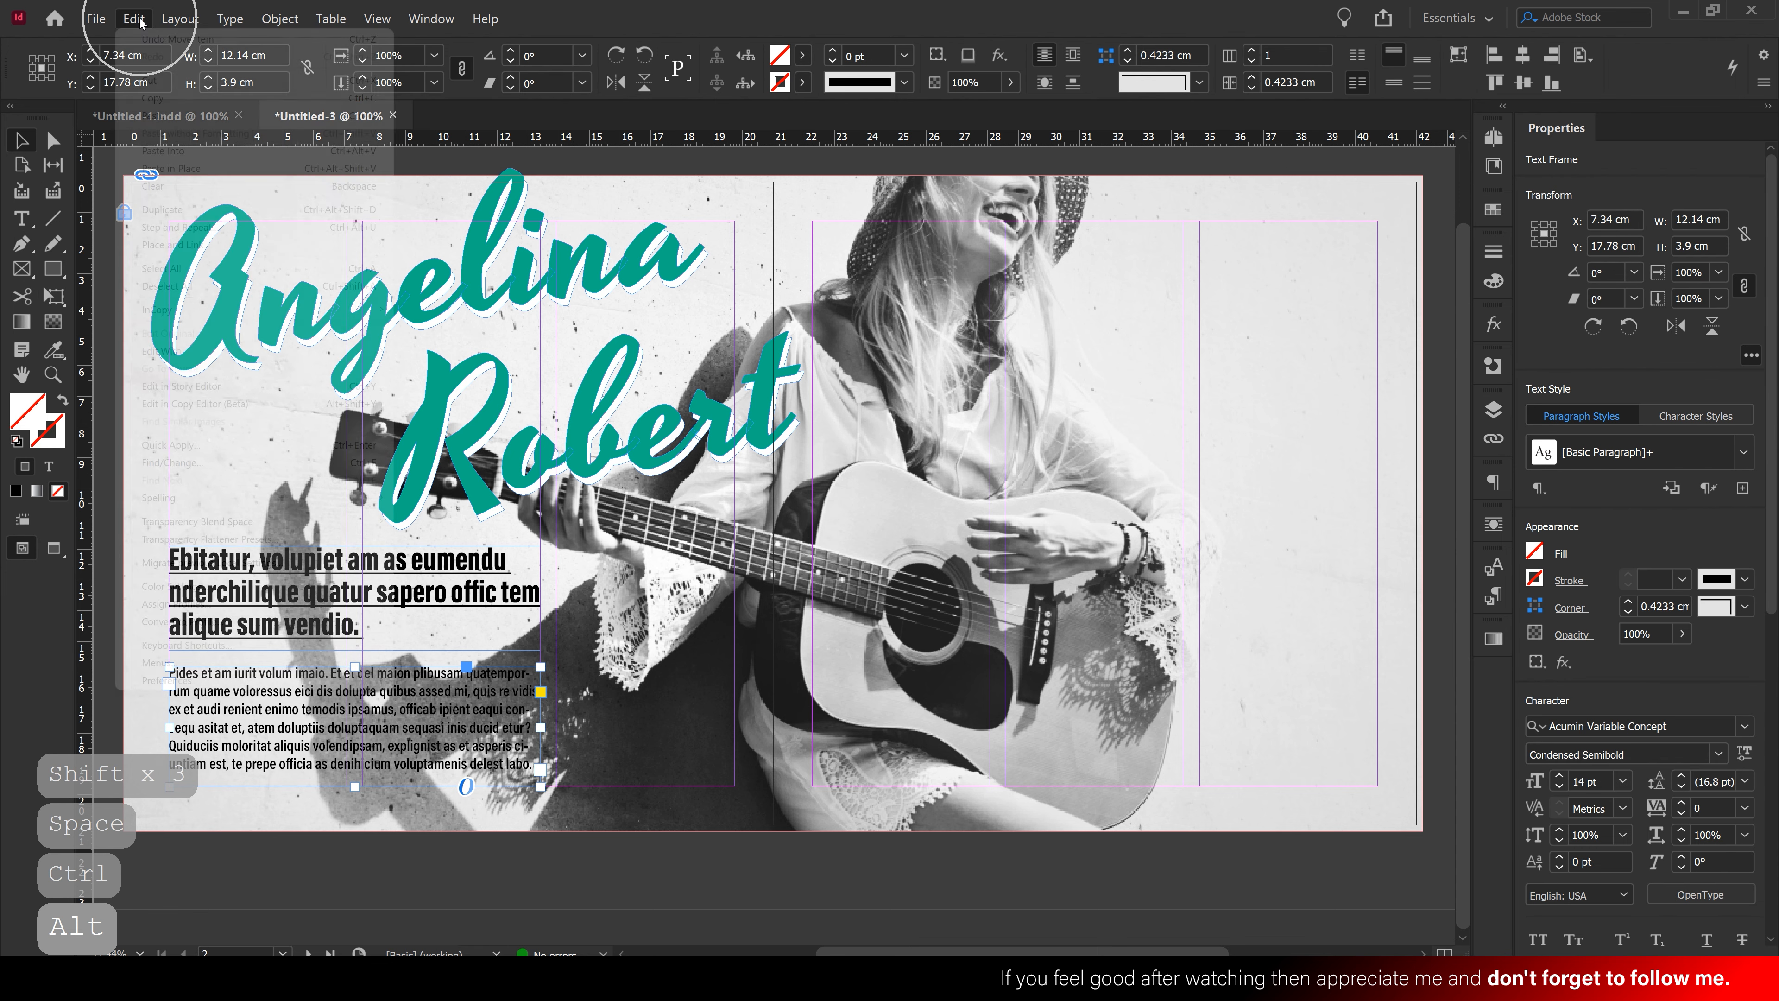
click(161, 116)
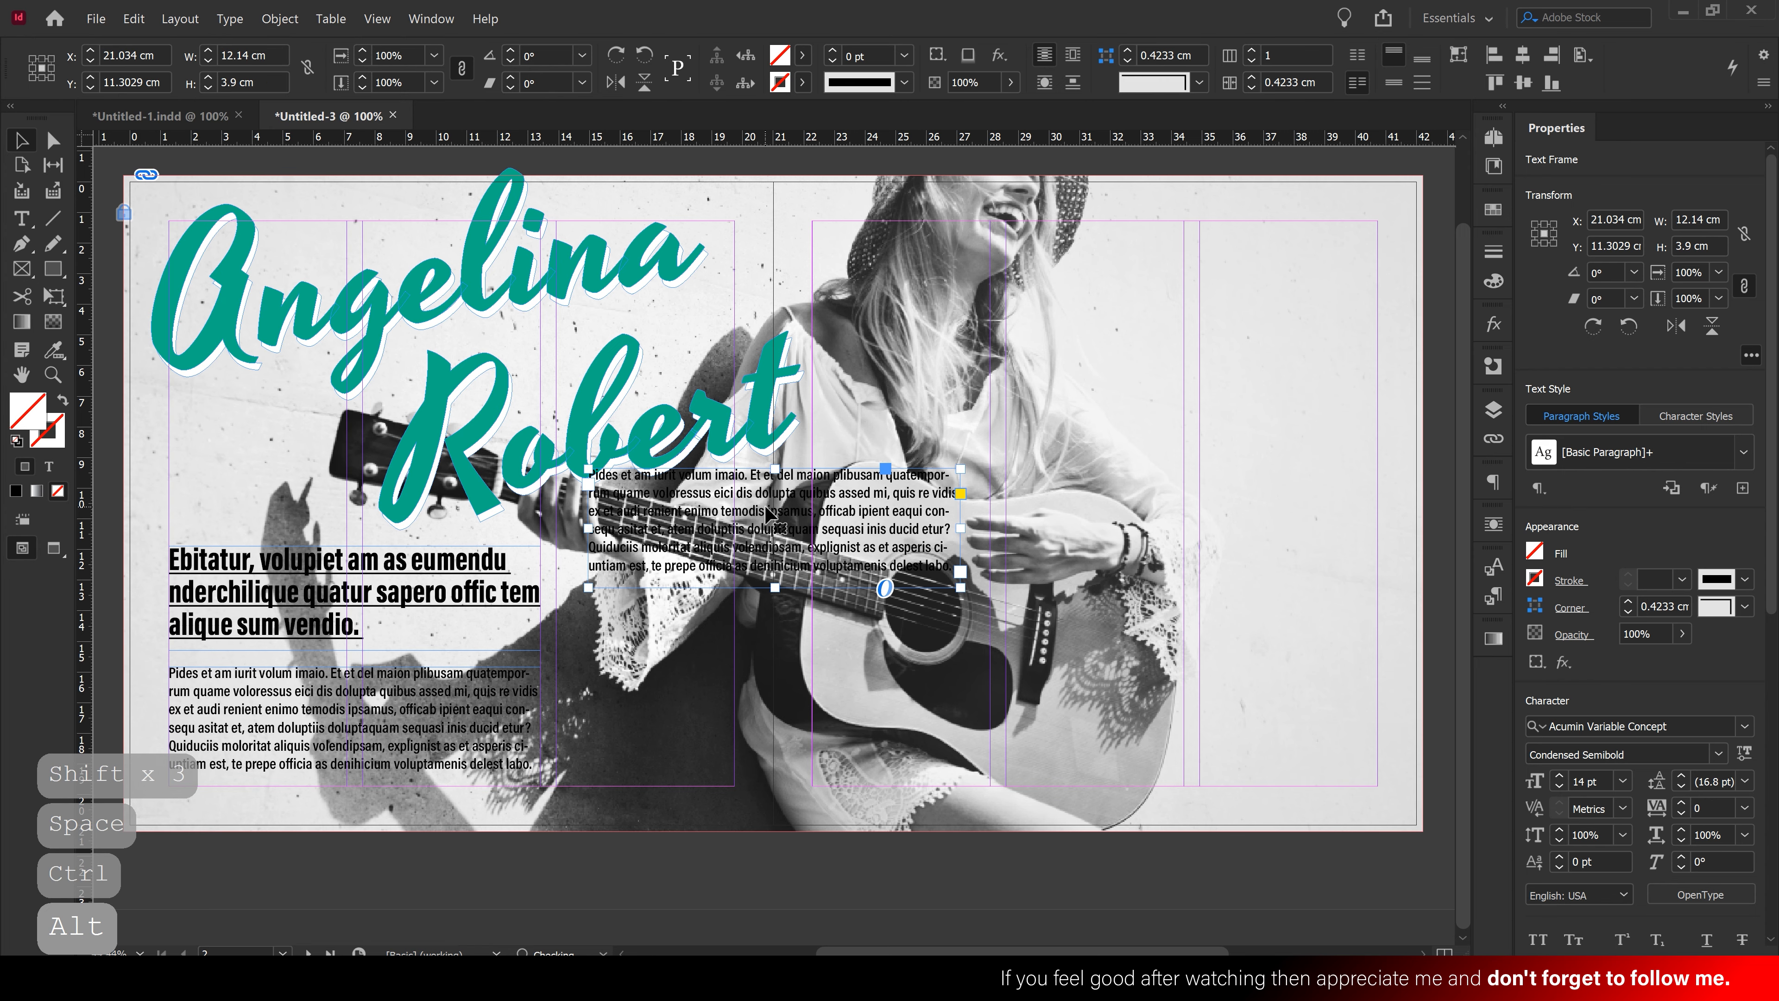
drag(768, 514, 965, 414)
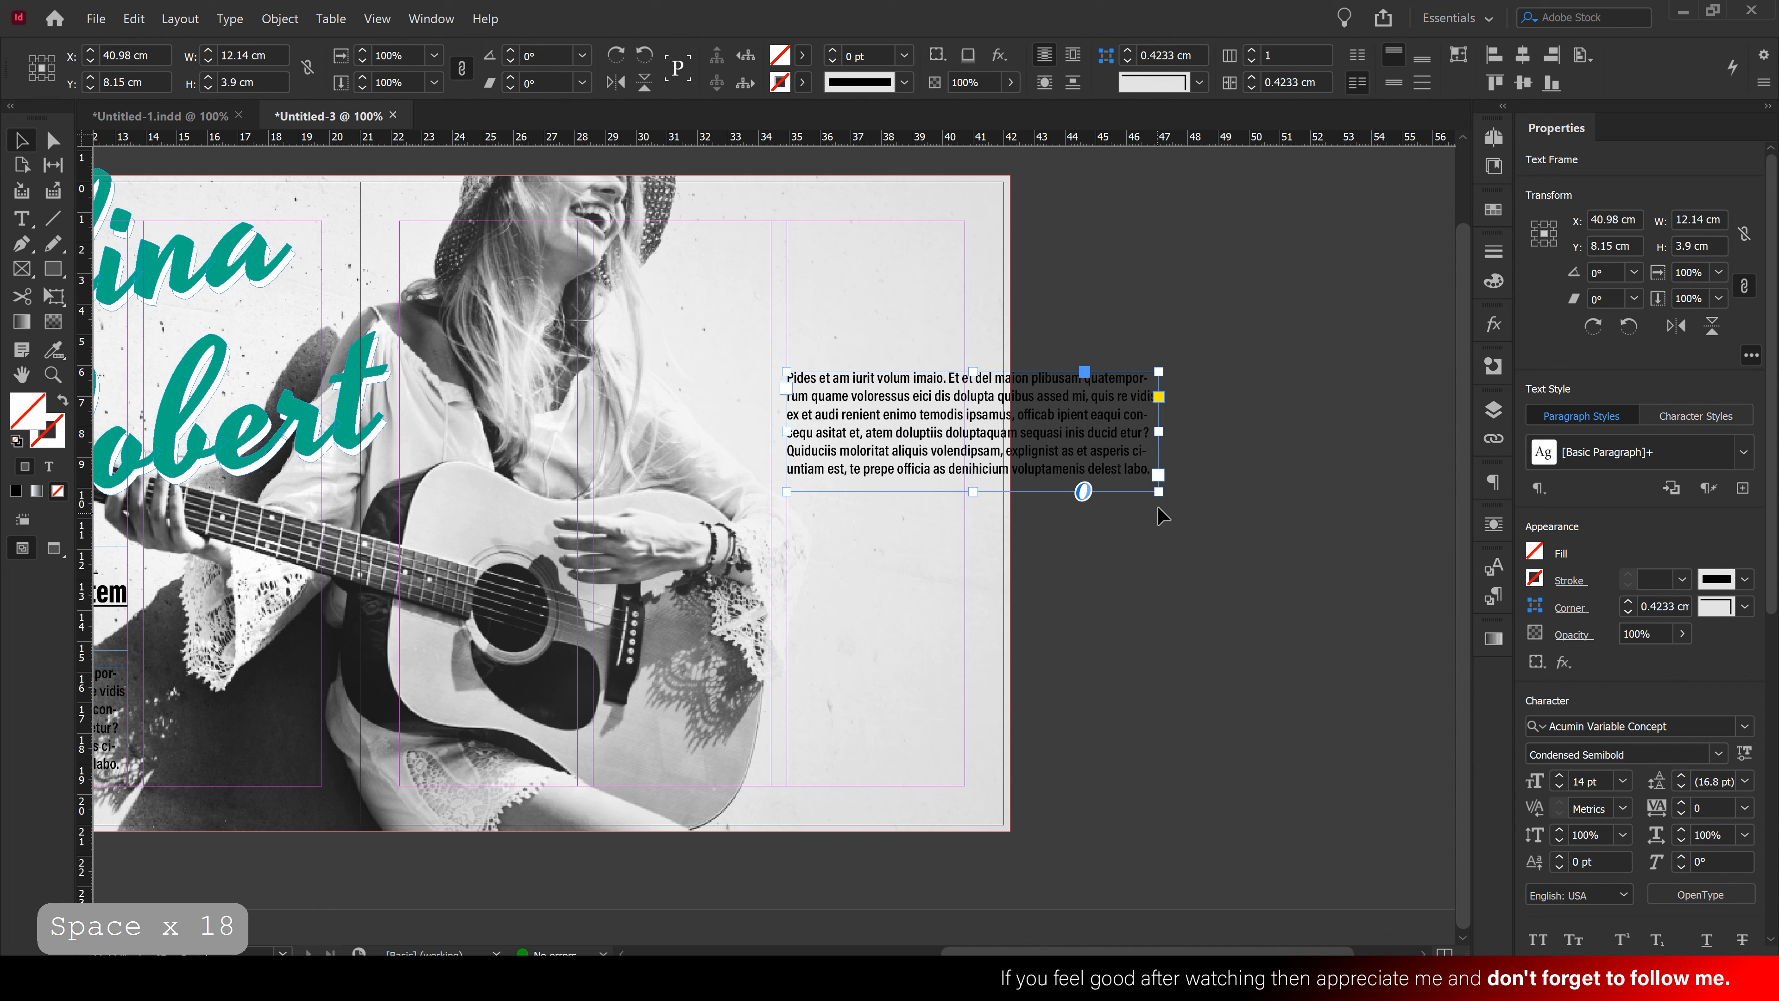
drag(1158, 515, 984, 588)
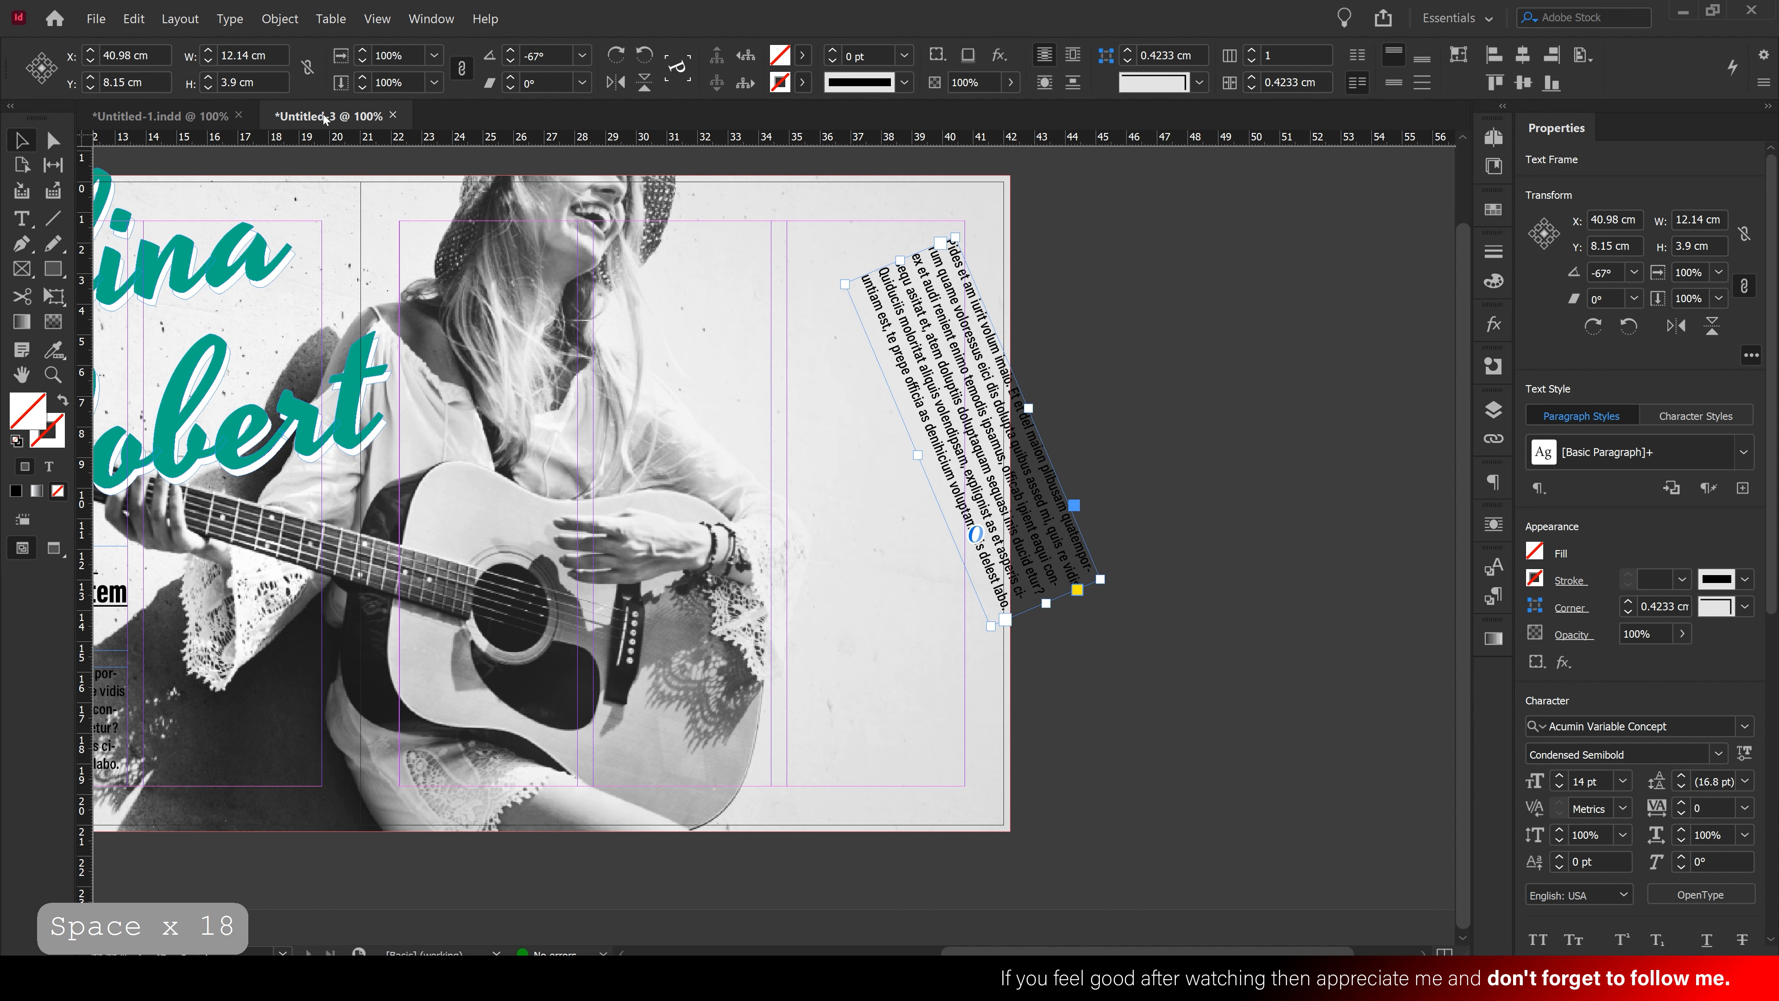
click(141, 23)
click(168, 41)
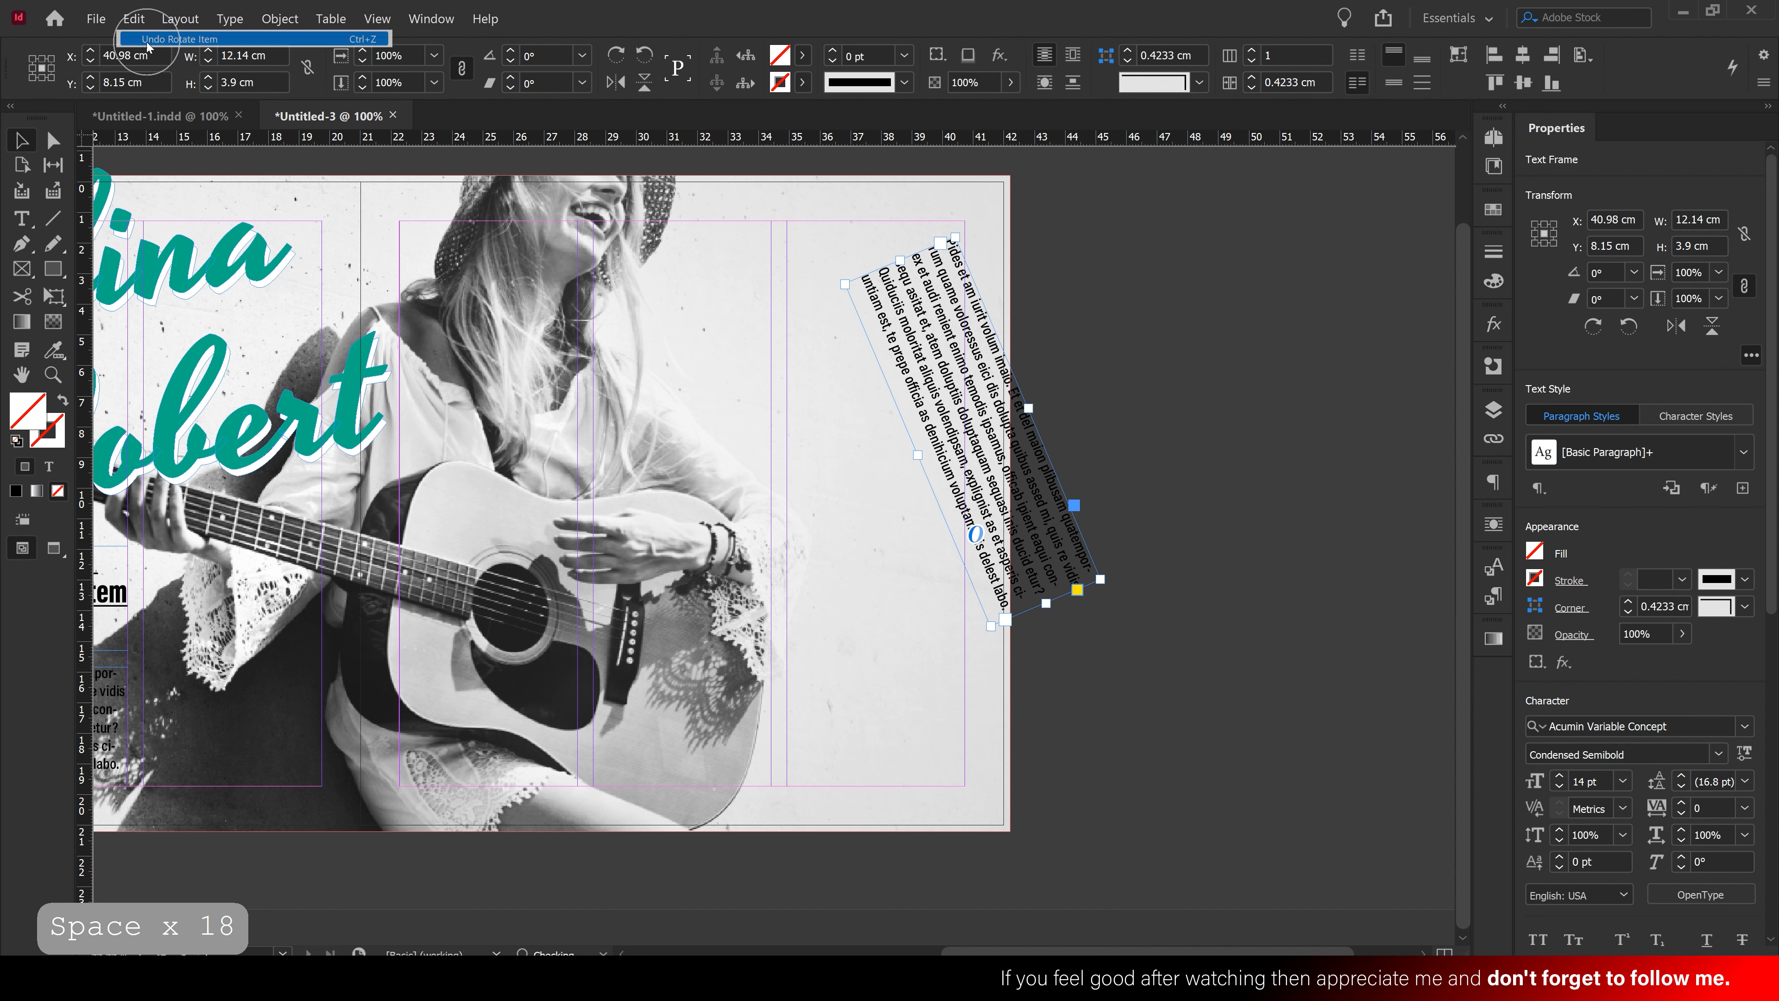
drag(1159, 488, 967, 653)
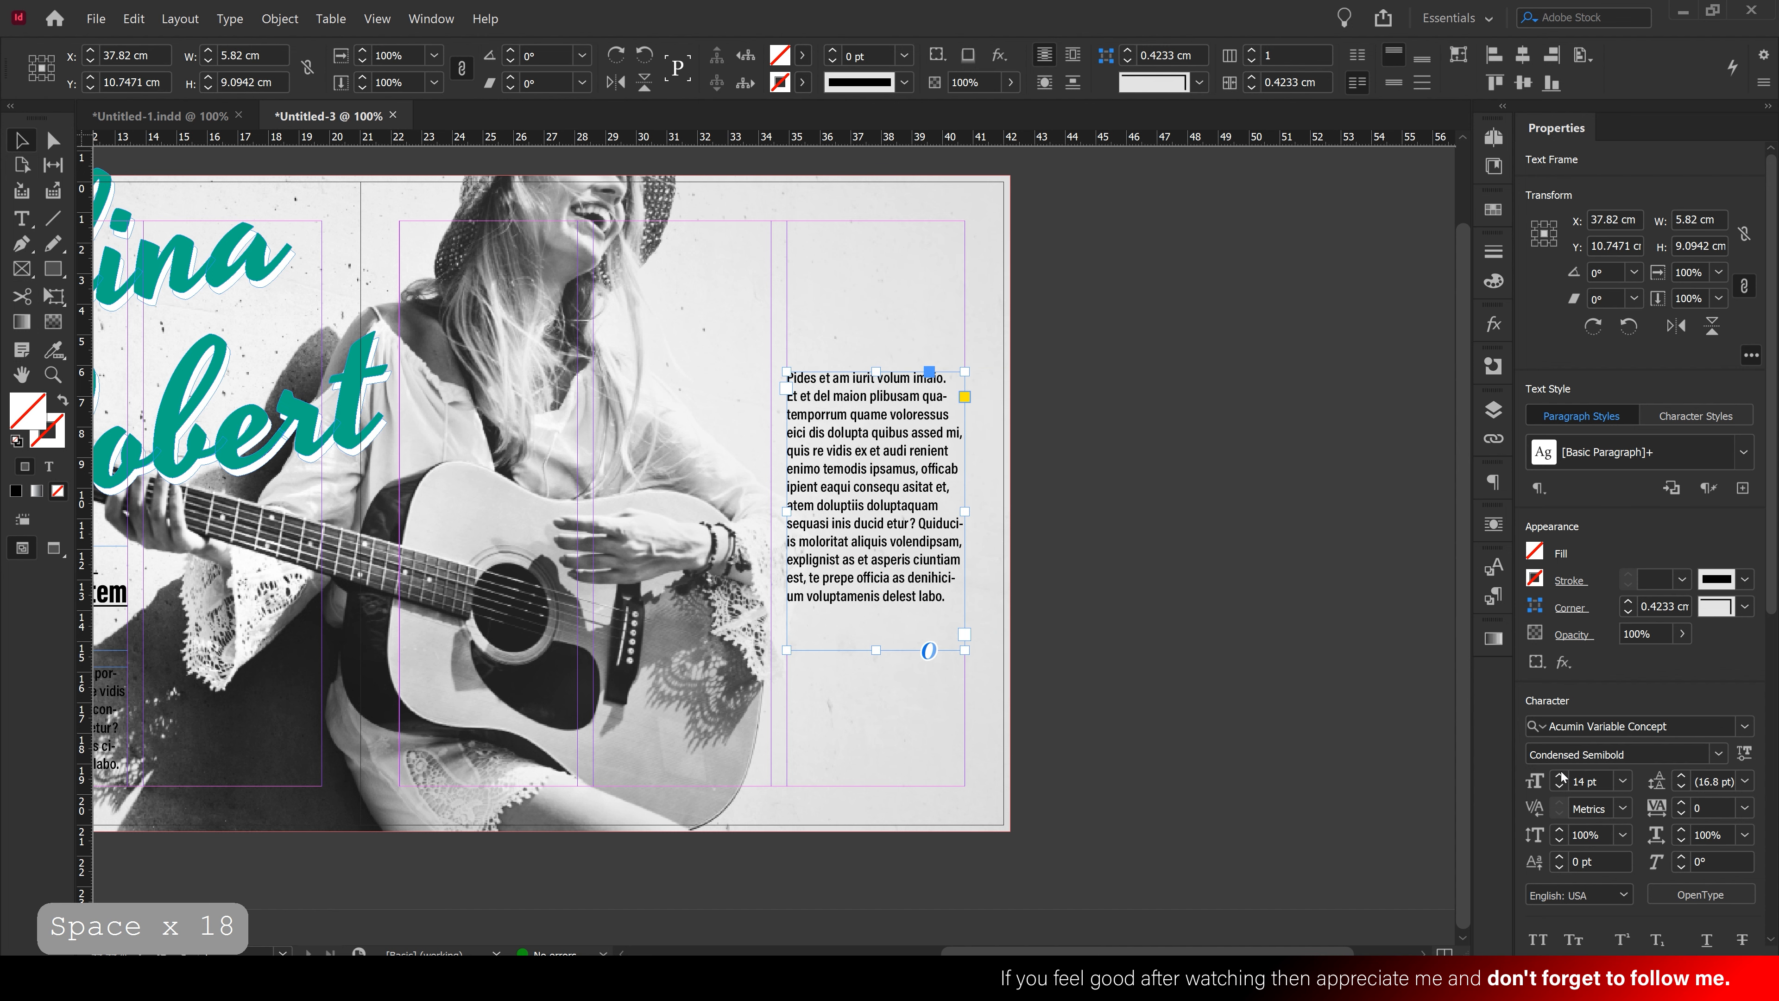
Set the copied frame to 12 pt and replace its text with fresh placeholder text
click(1558, 788)
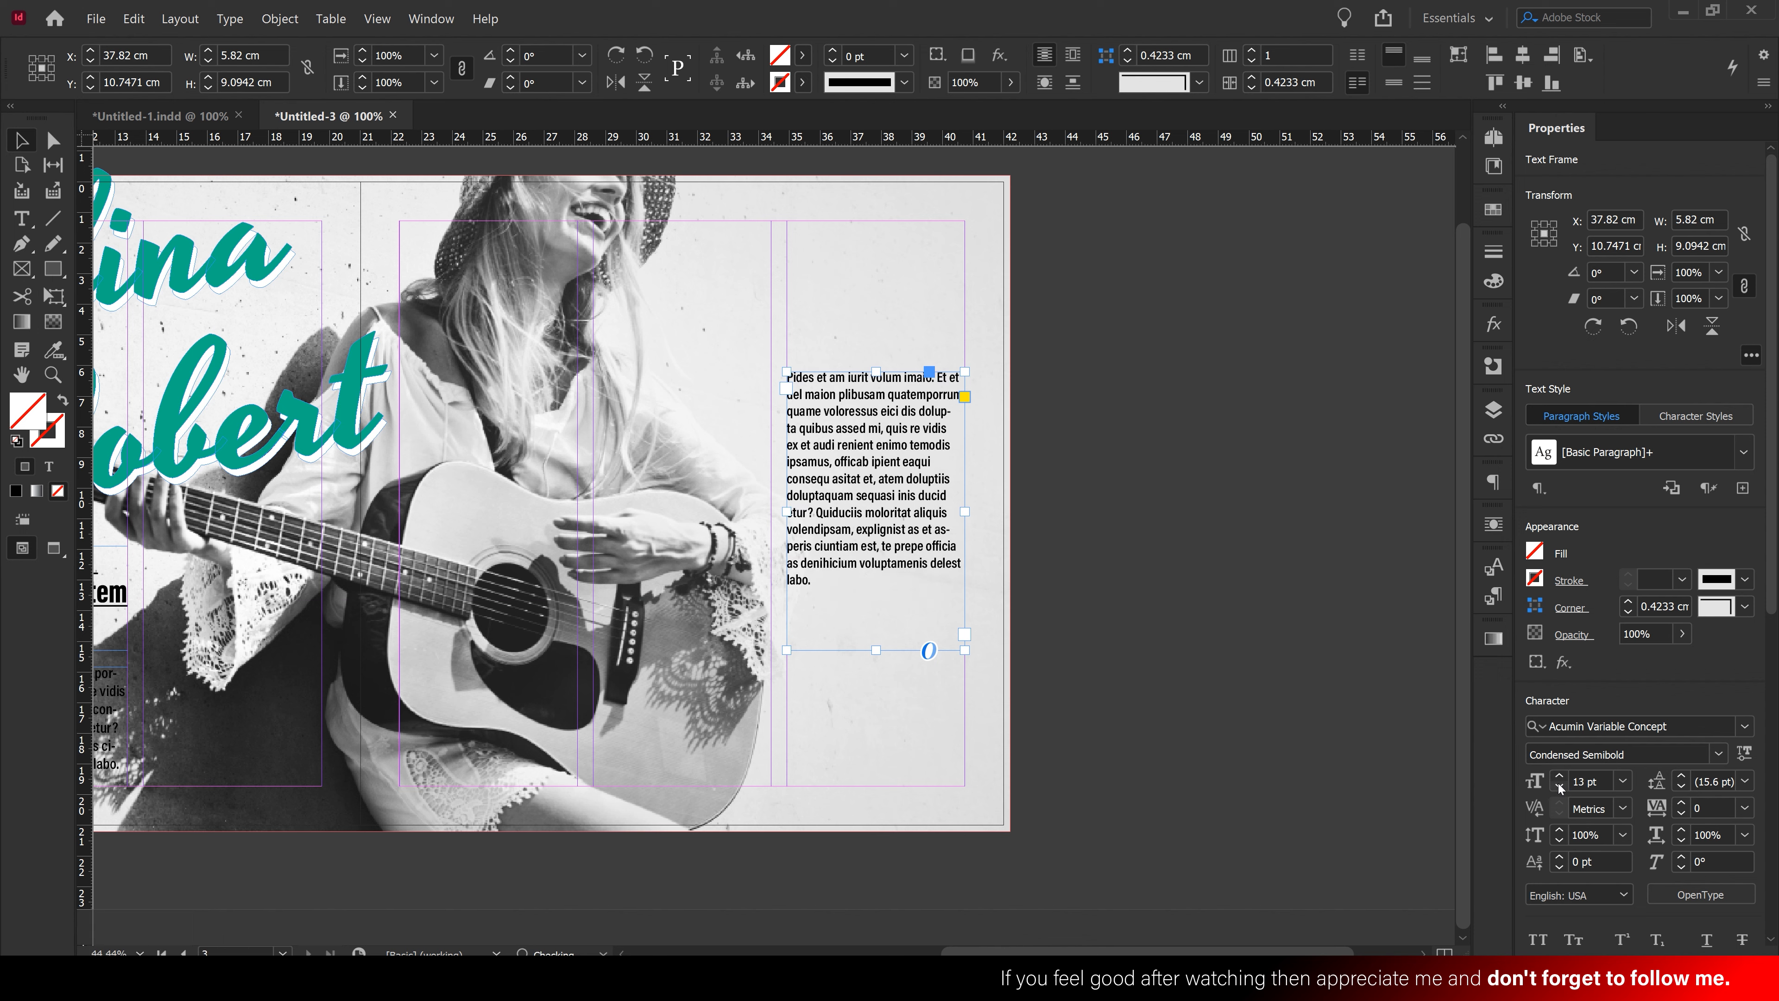
click(1558, 788)
double_click(847, 520)
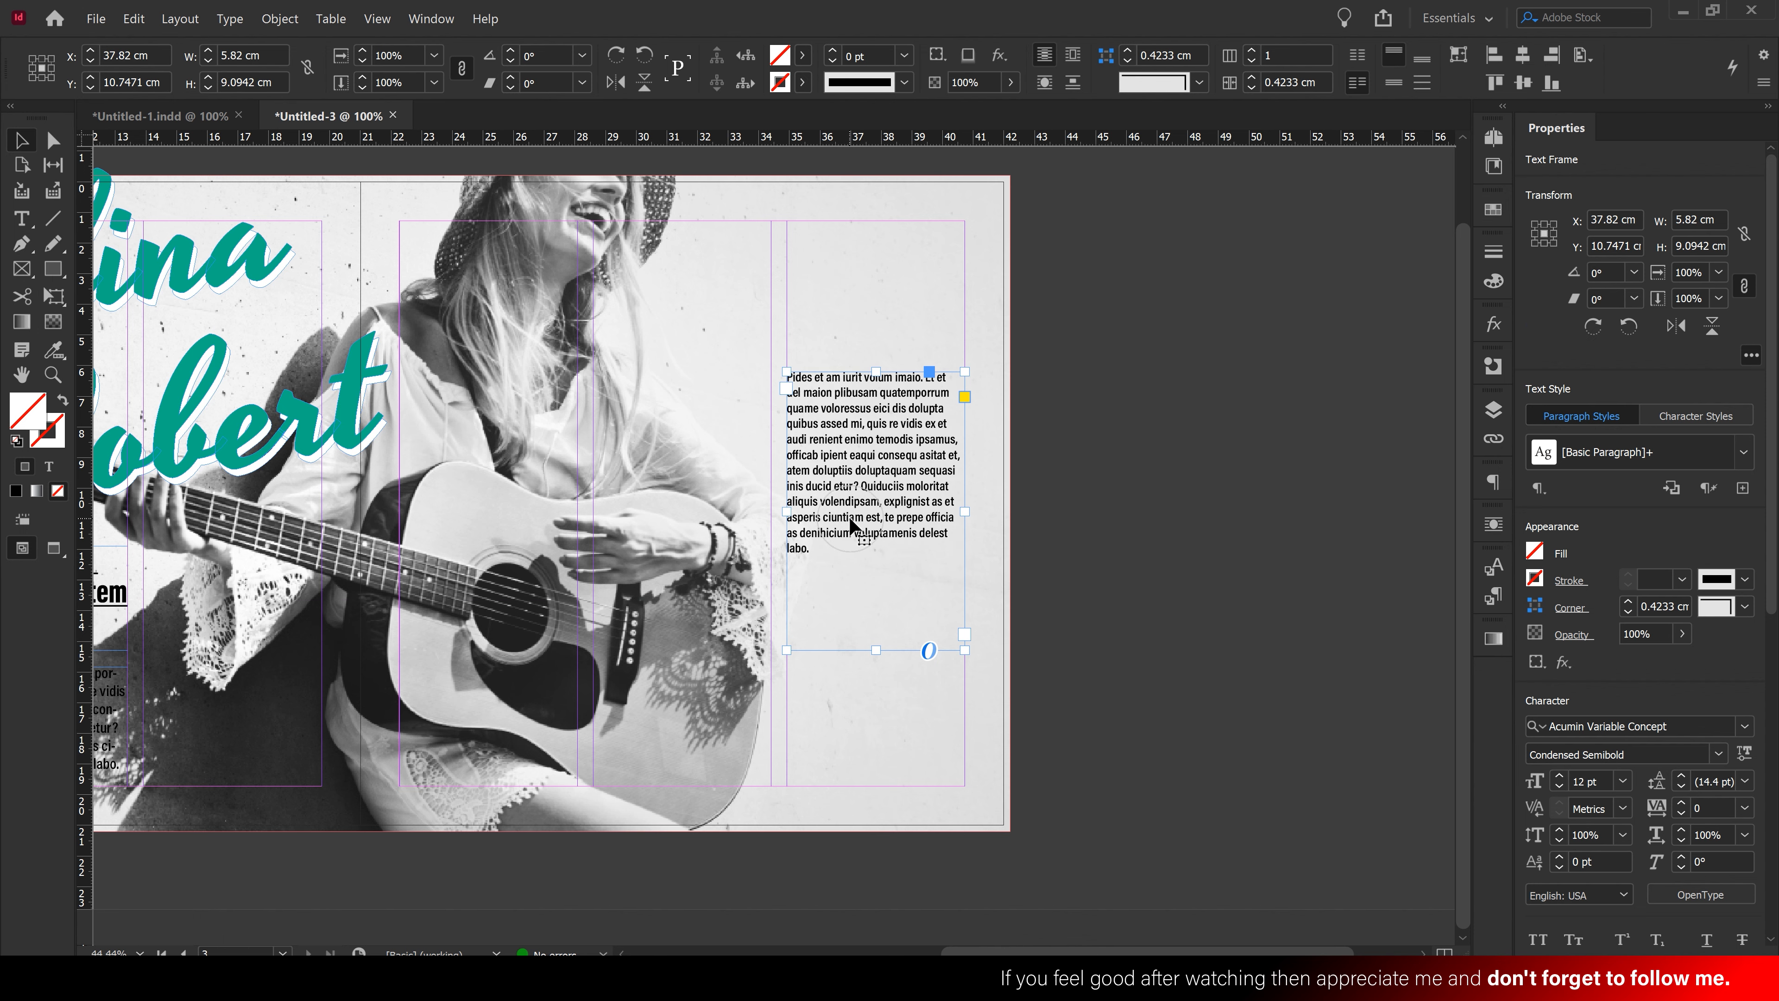
drag(825, 573, 740, 384)
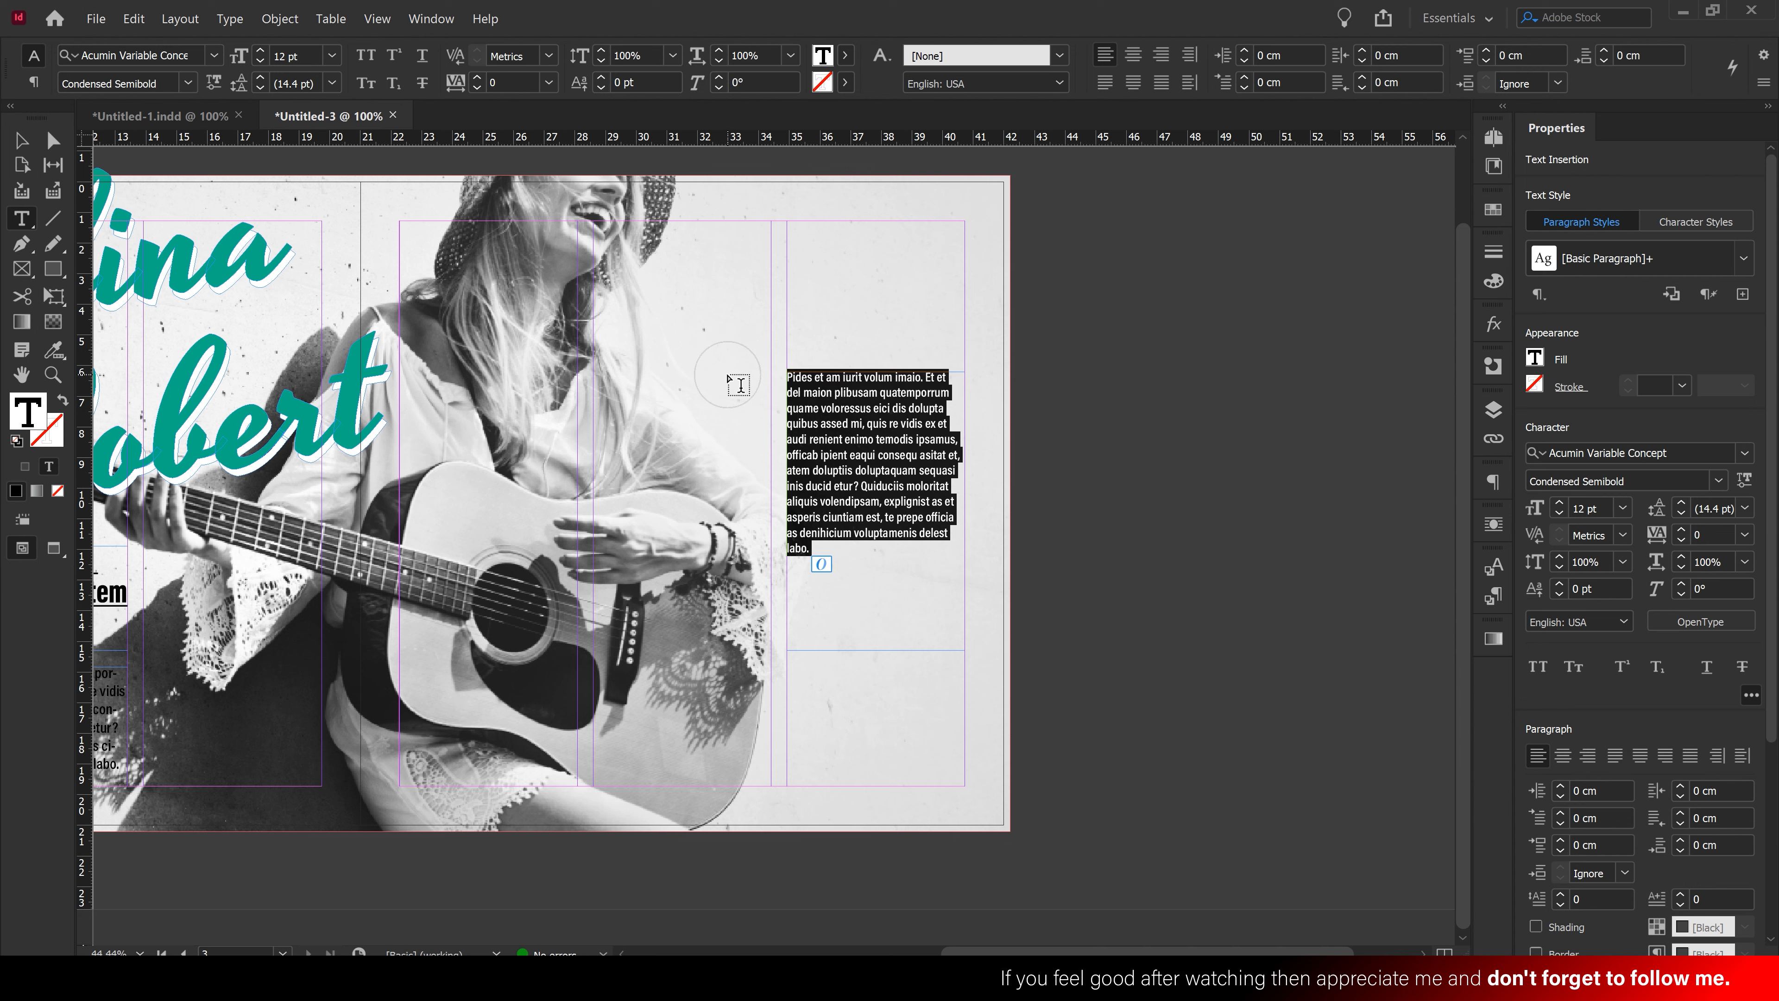
key(BackSpace)
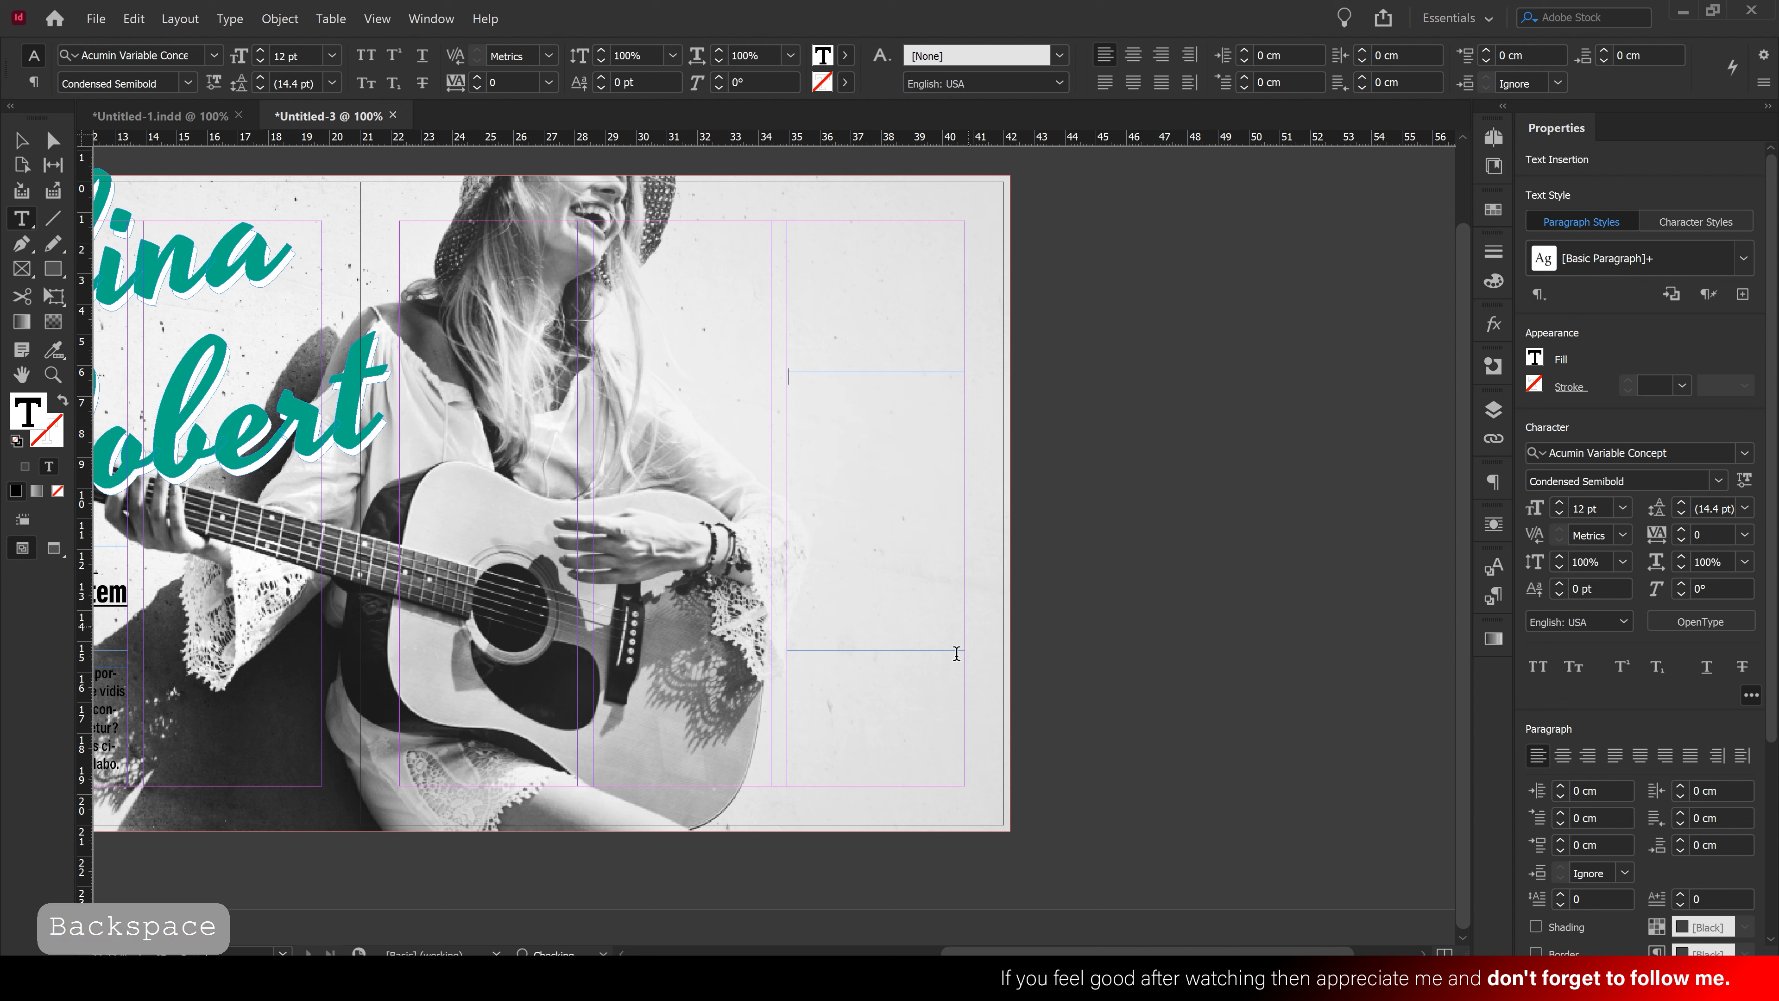
right_click(839, 442)
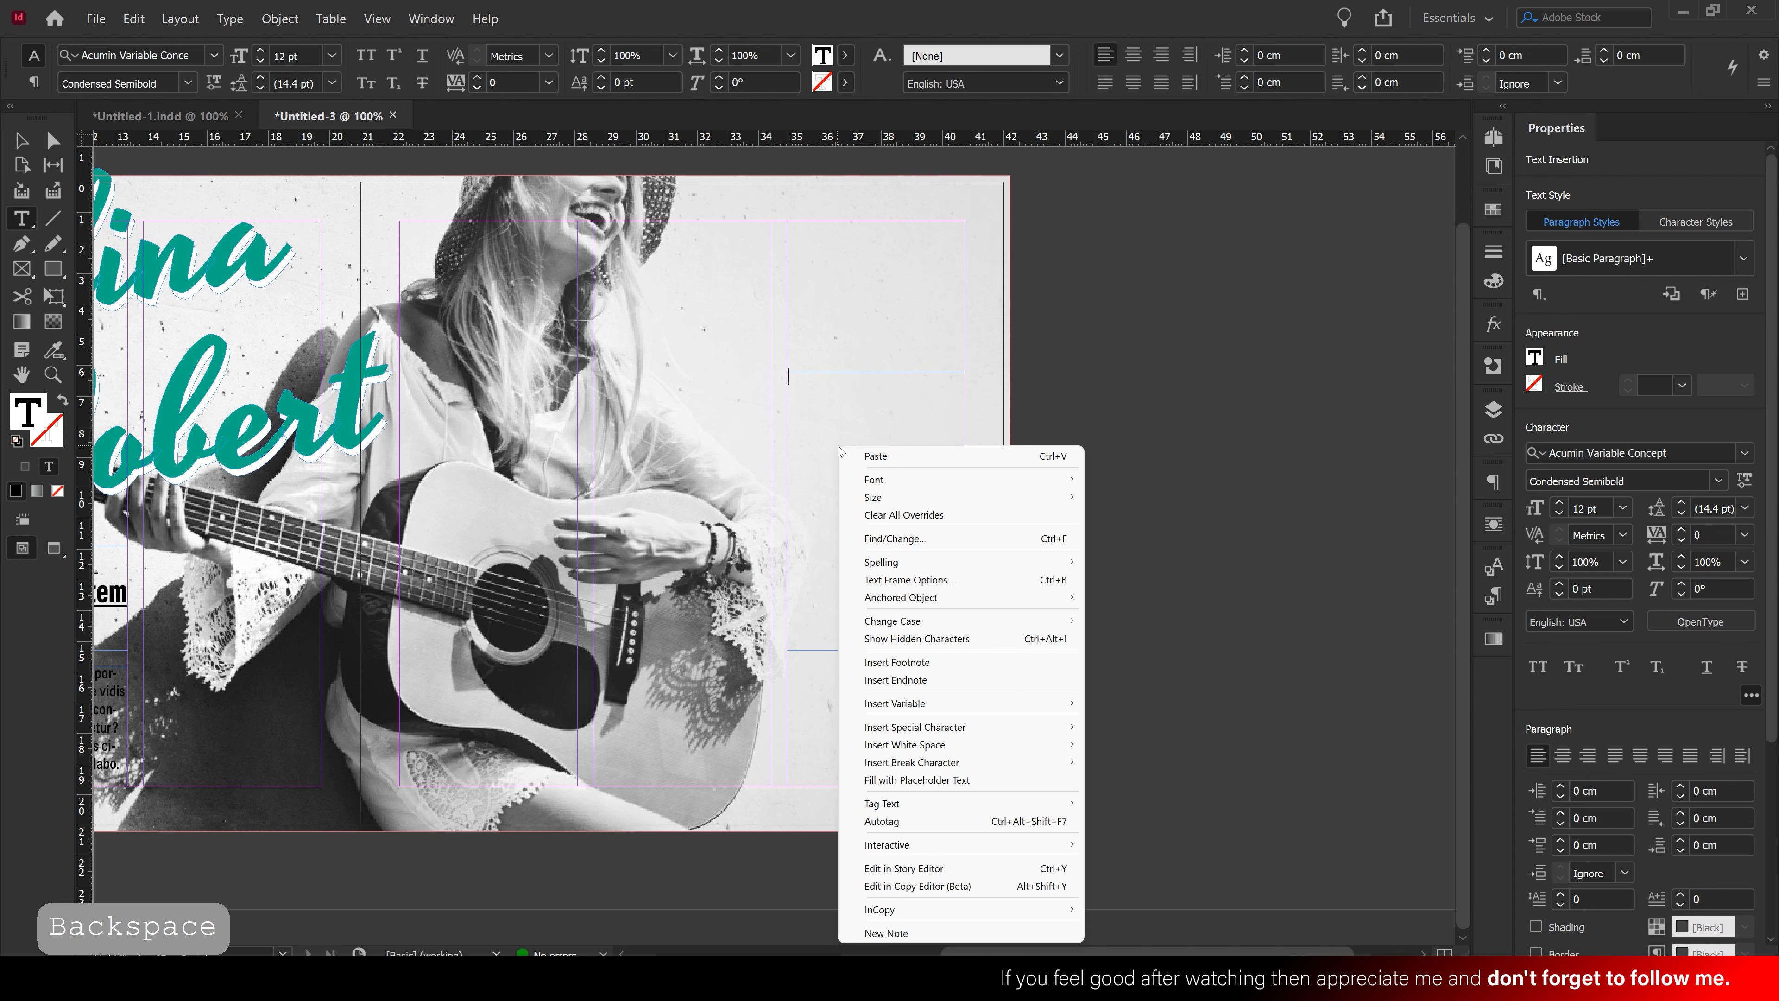
click(920, 779)
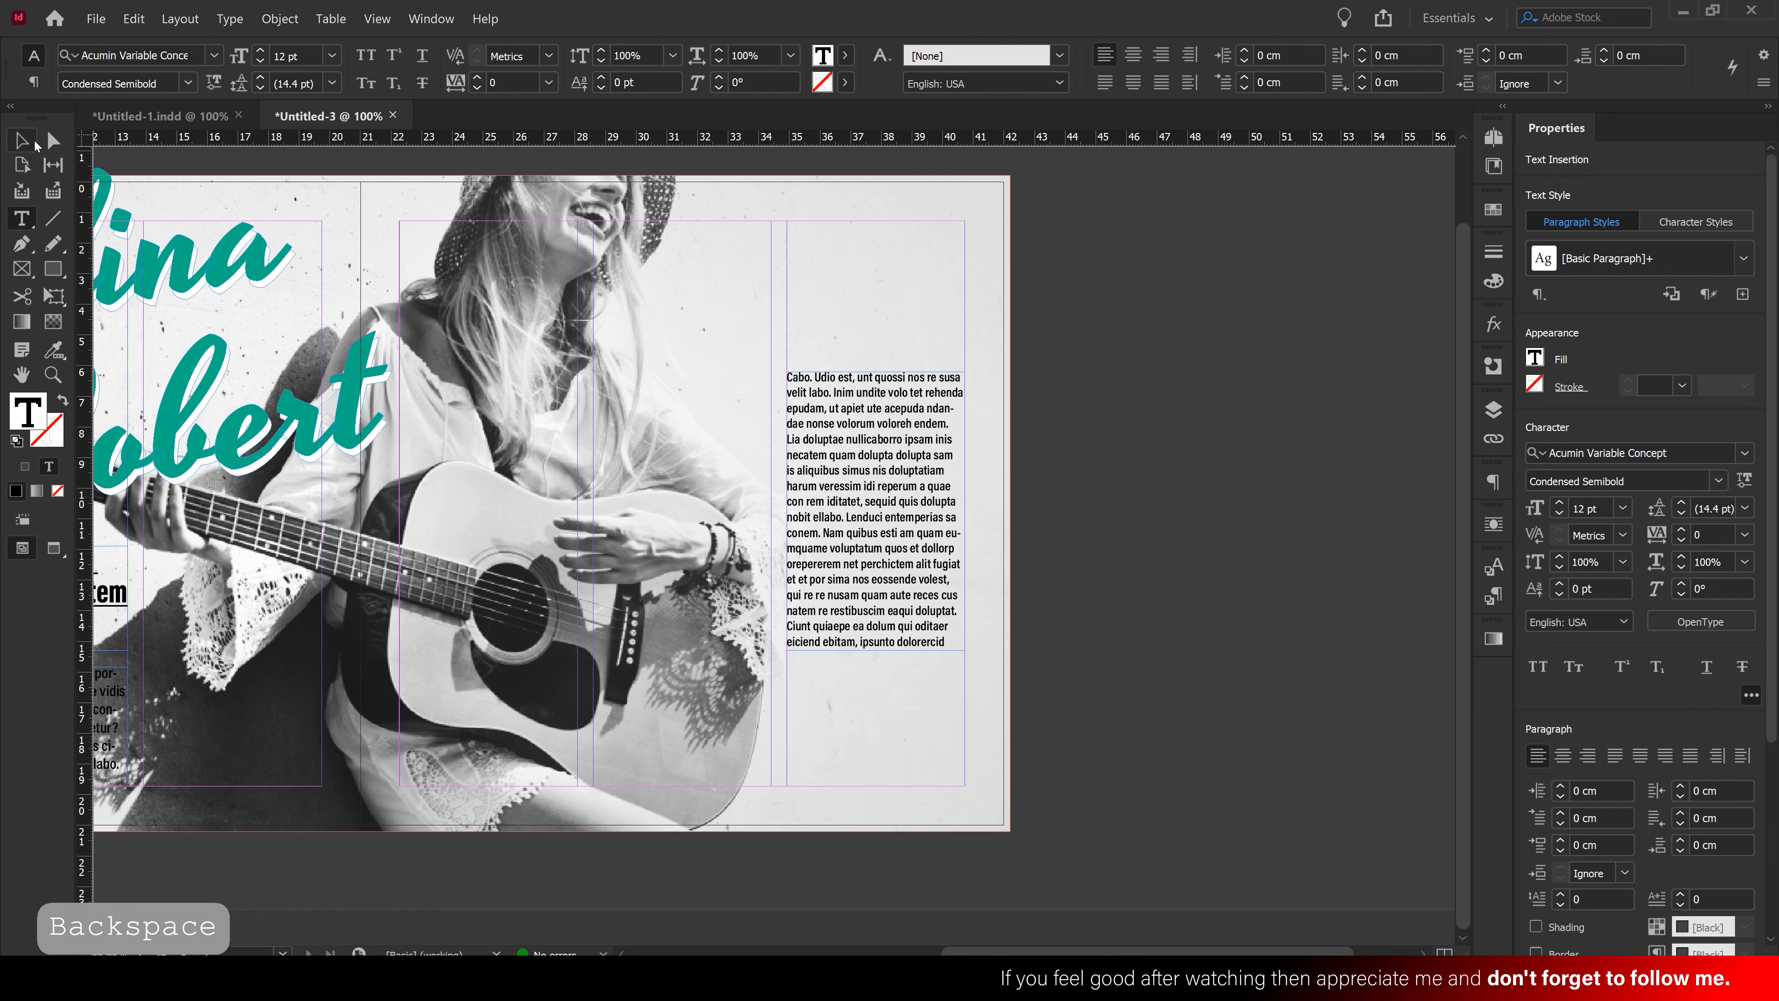
Lengthen the placeholder frame and split its text into two paragraphs separated by a blank line
click(34, 142)
drag(875, 652, 886, 732)
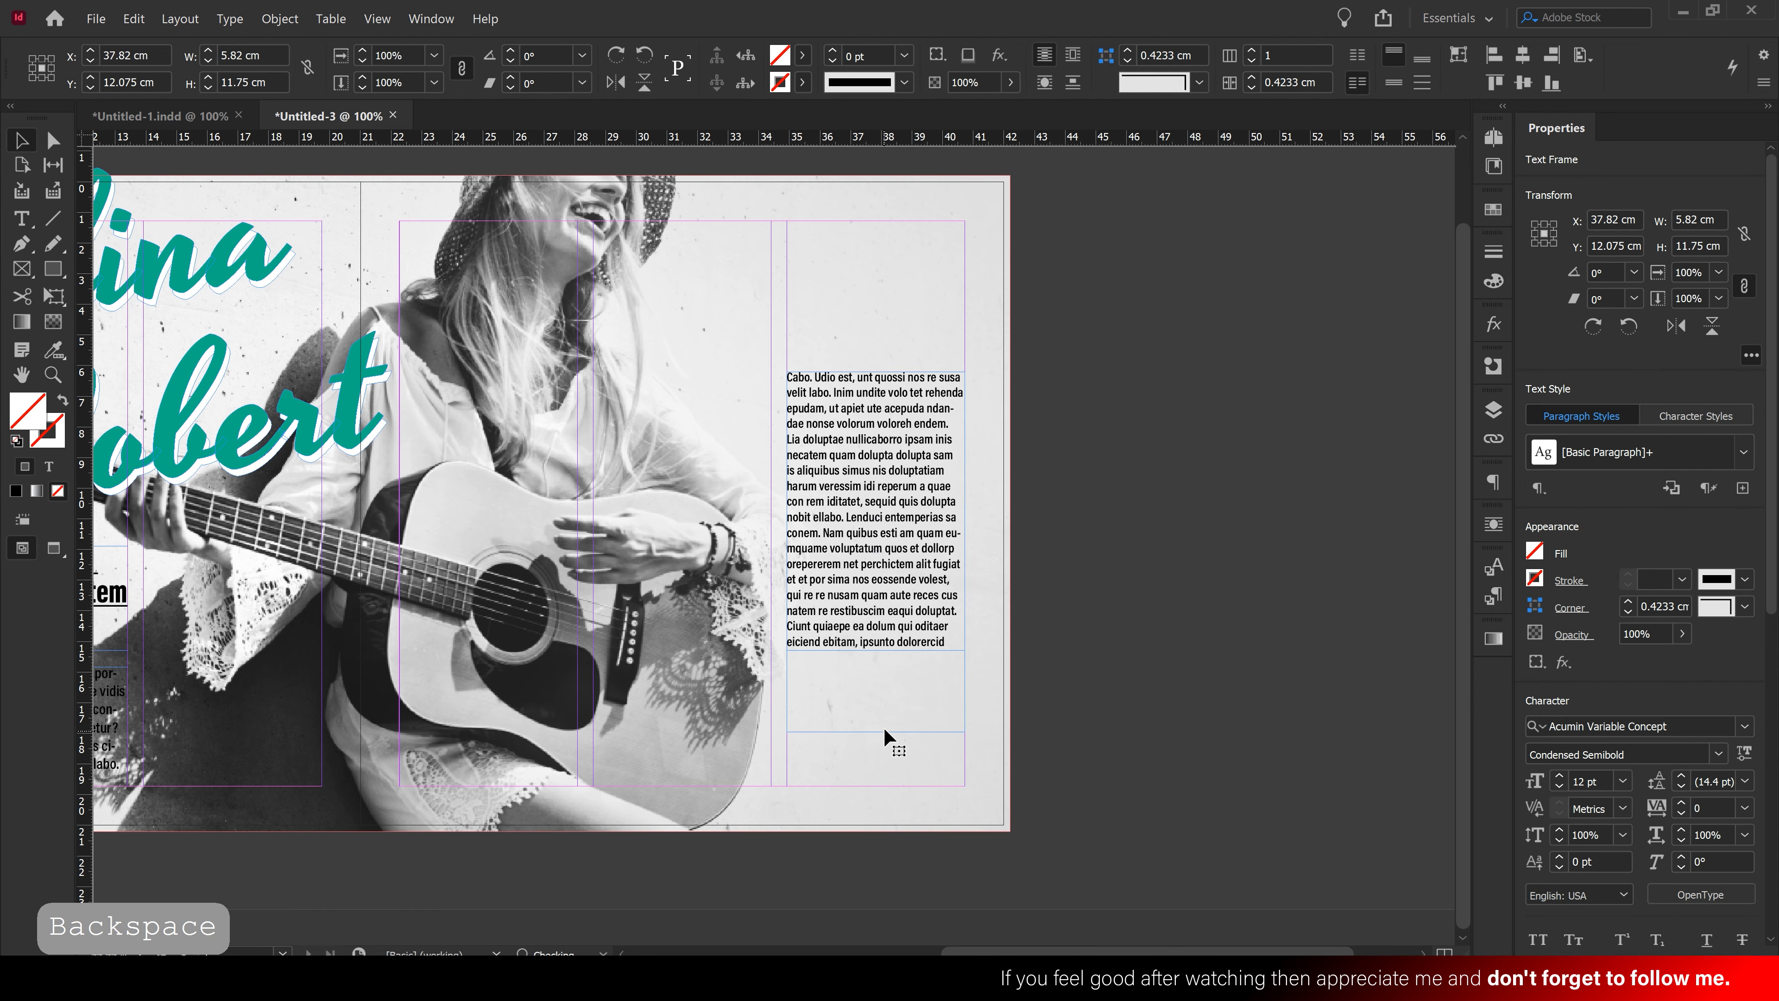
ctrl+click(915, 586)
ctrl+click(705, 517)
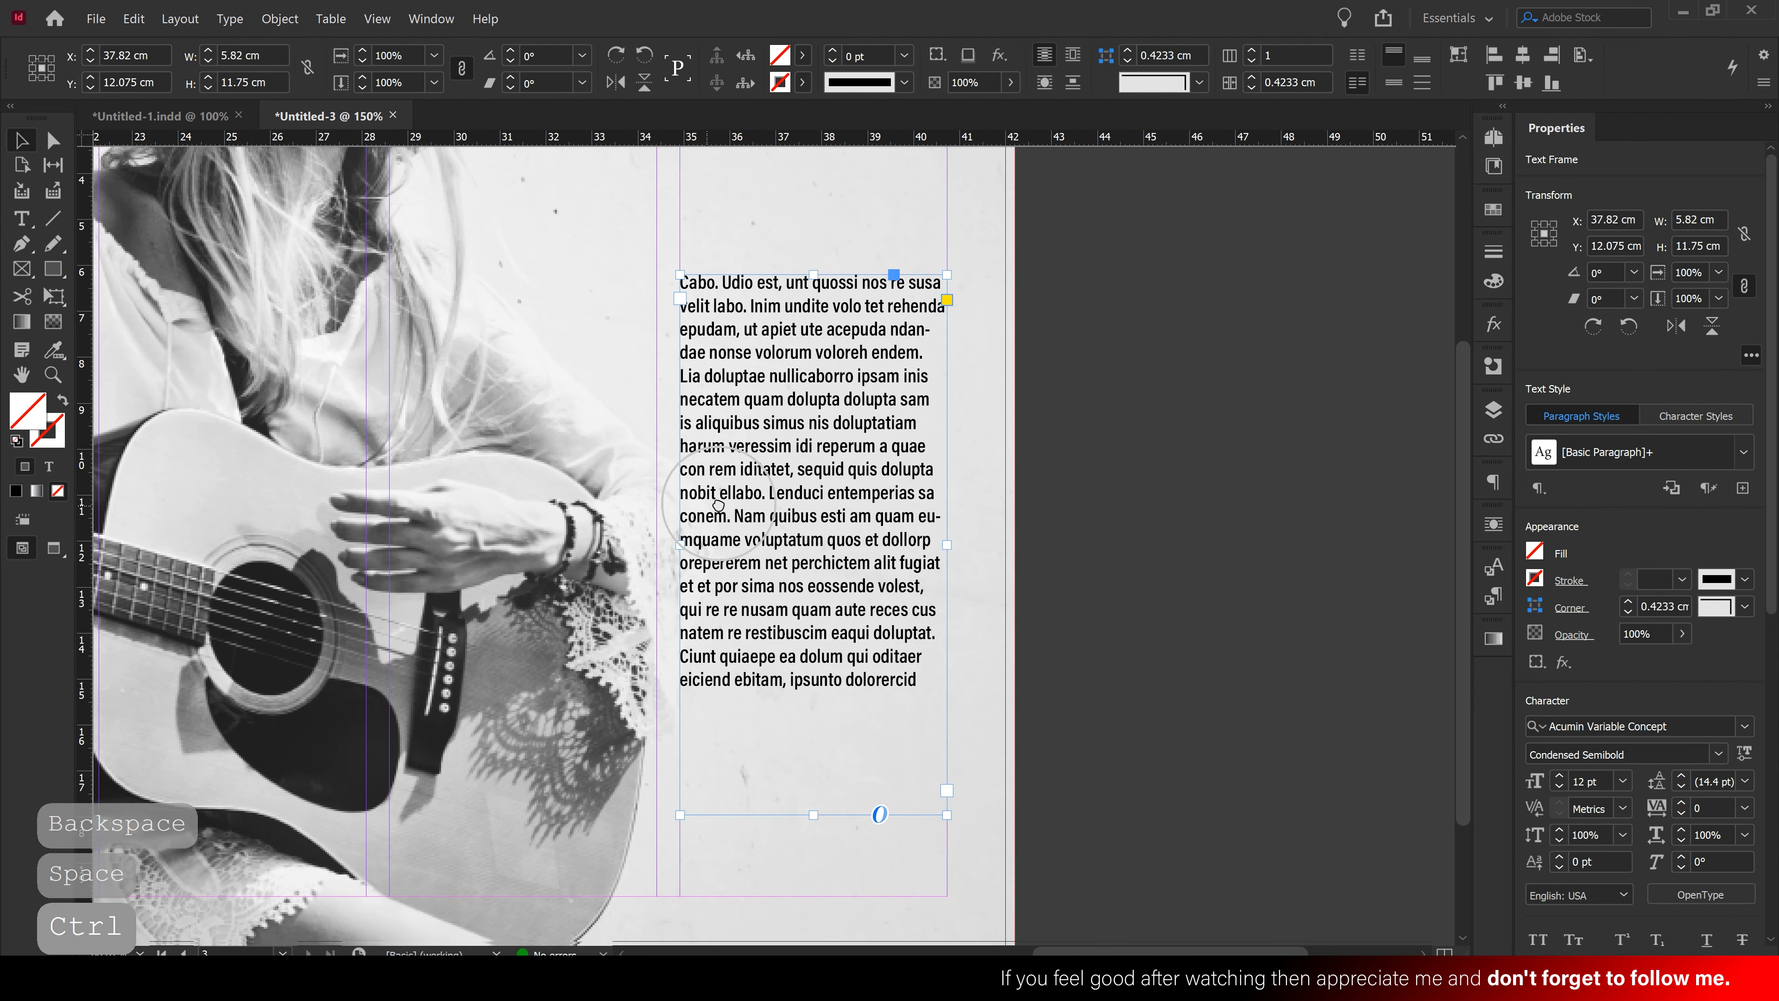
double_click(744, 438)
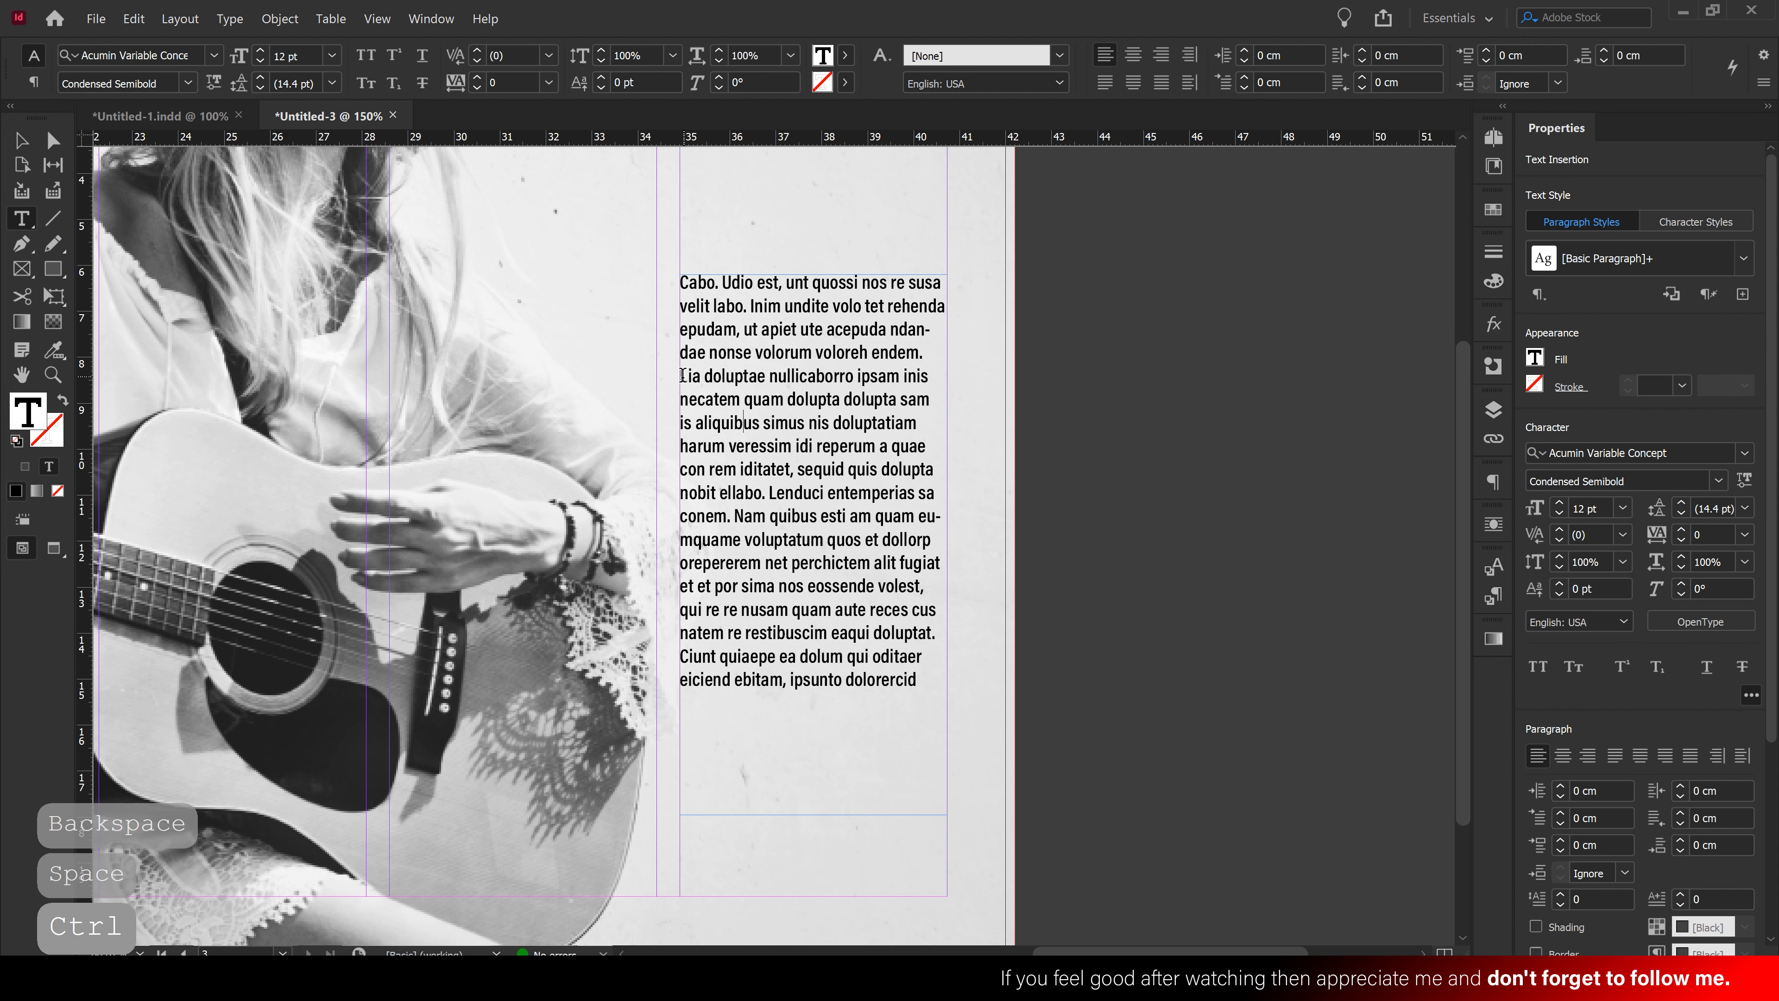
key(Return)
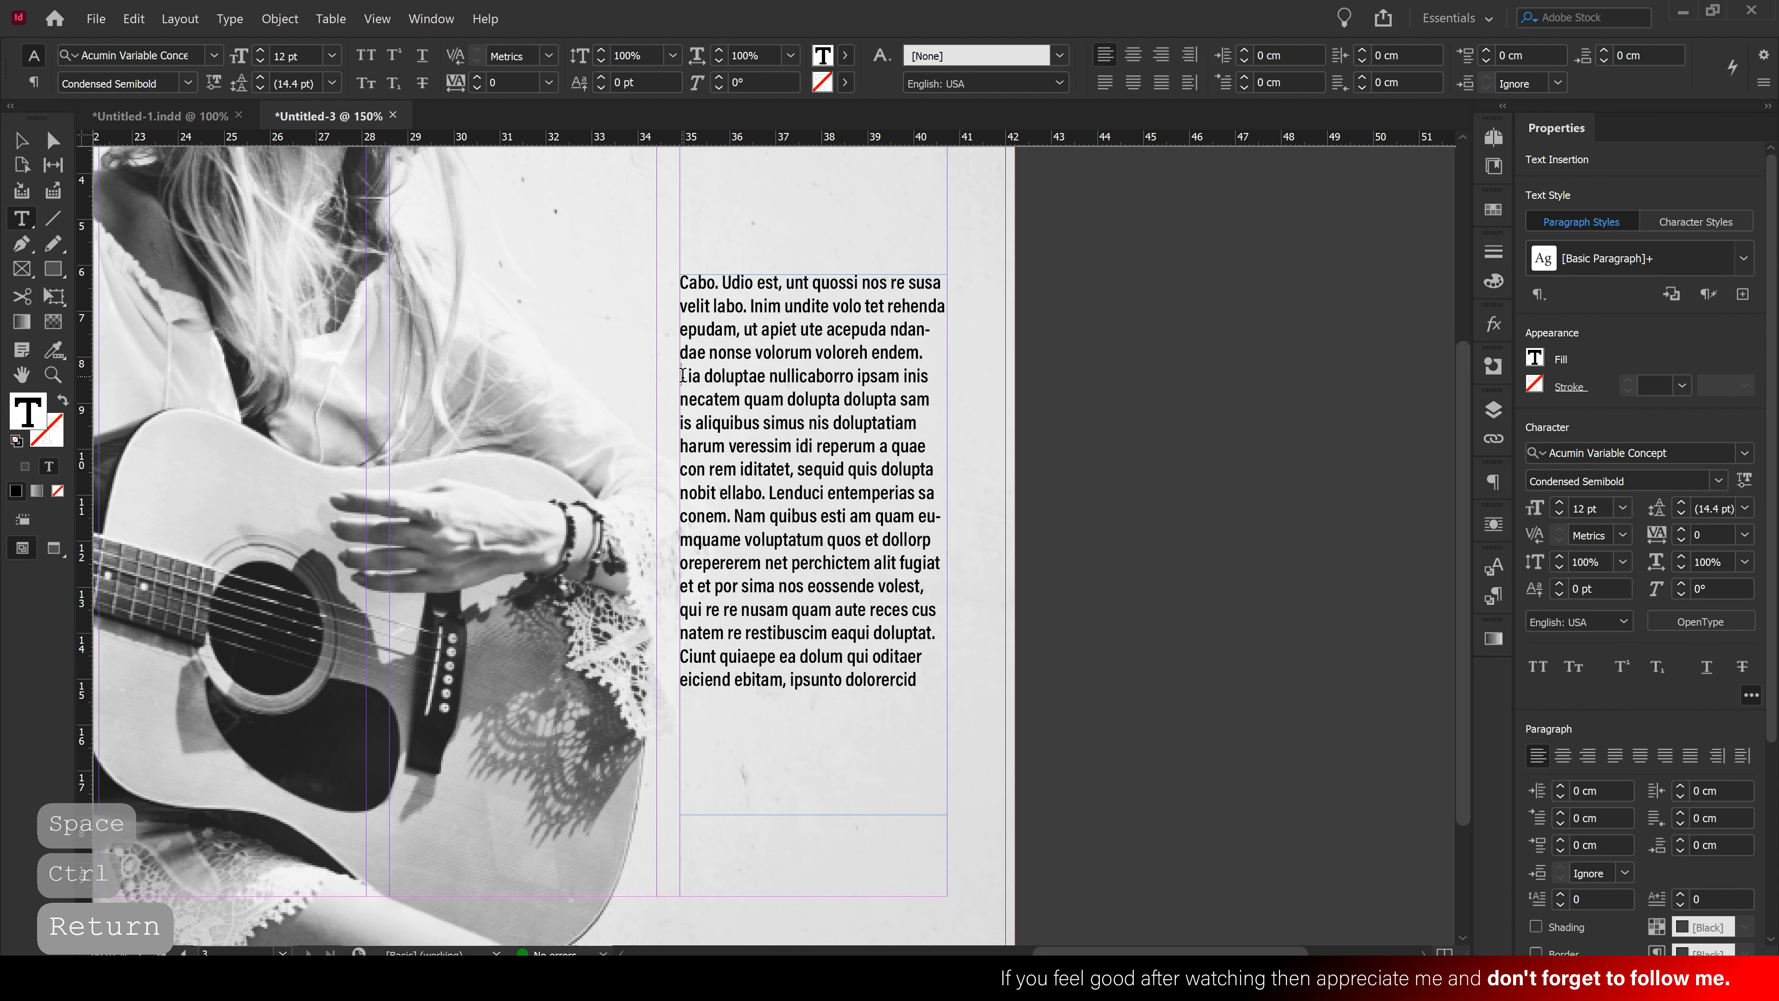
key(Return)
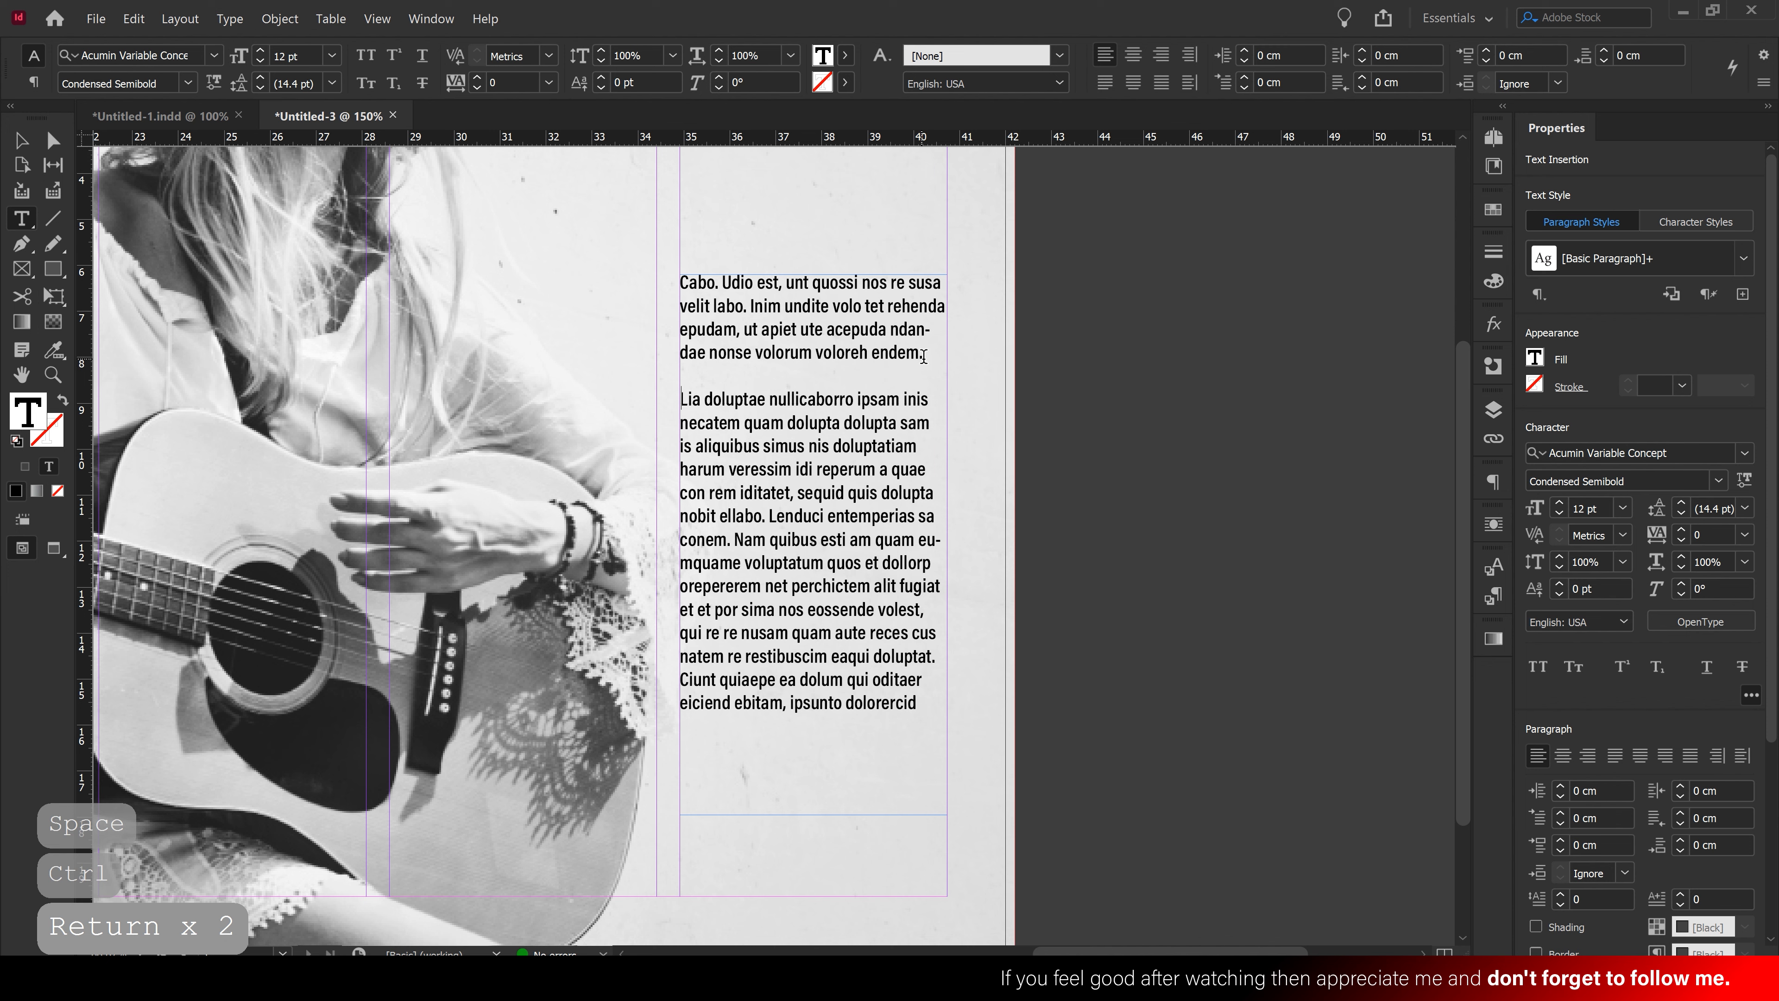
Remove the opening word 'Cabo' and make the first paragraph 16 pt teal
drag(924, 356, 667, 286)
key(BackSpace)
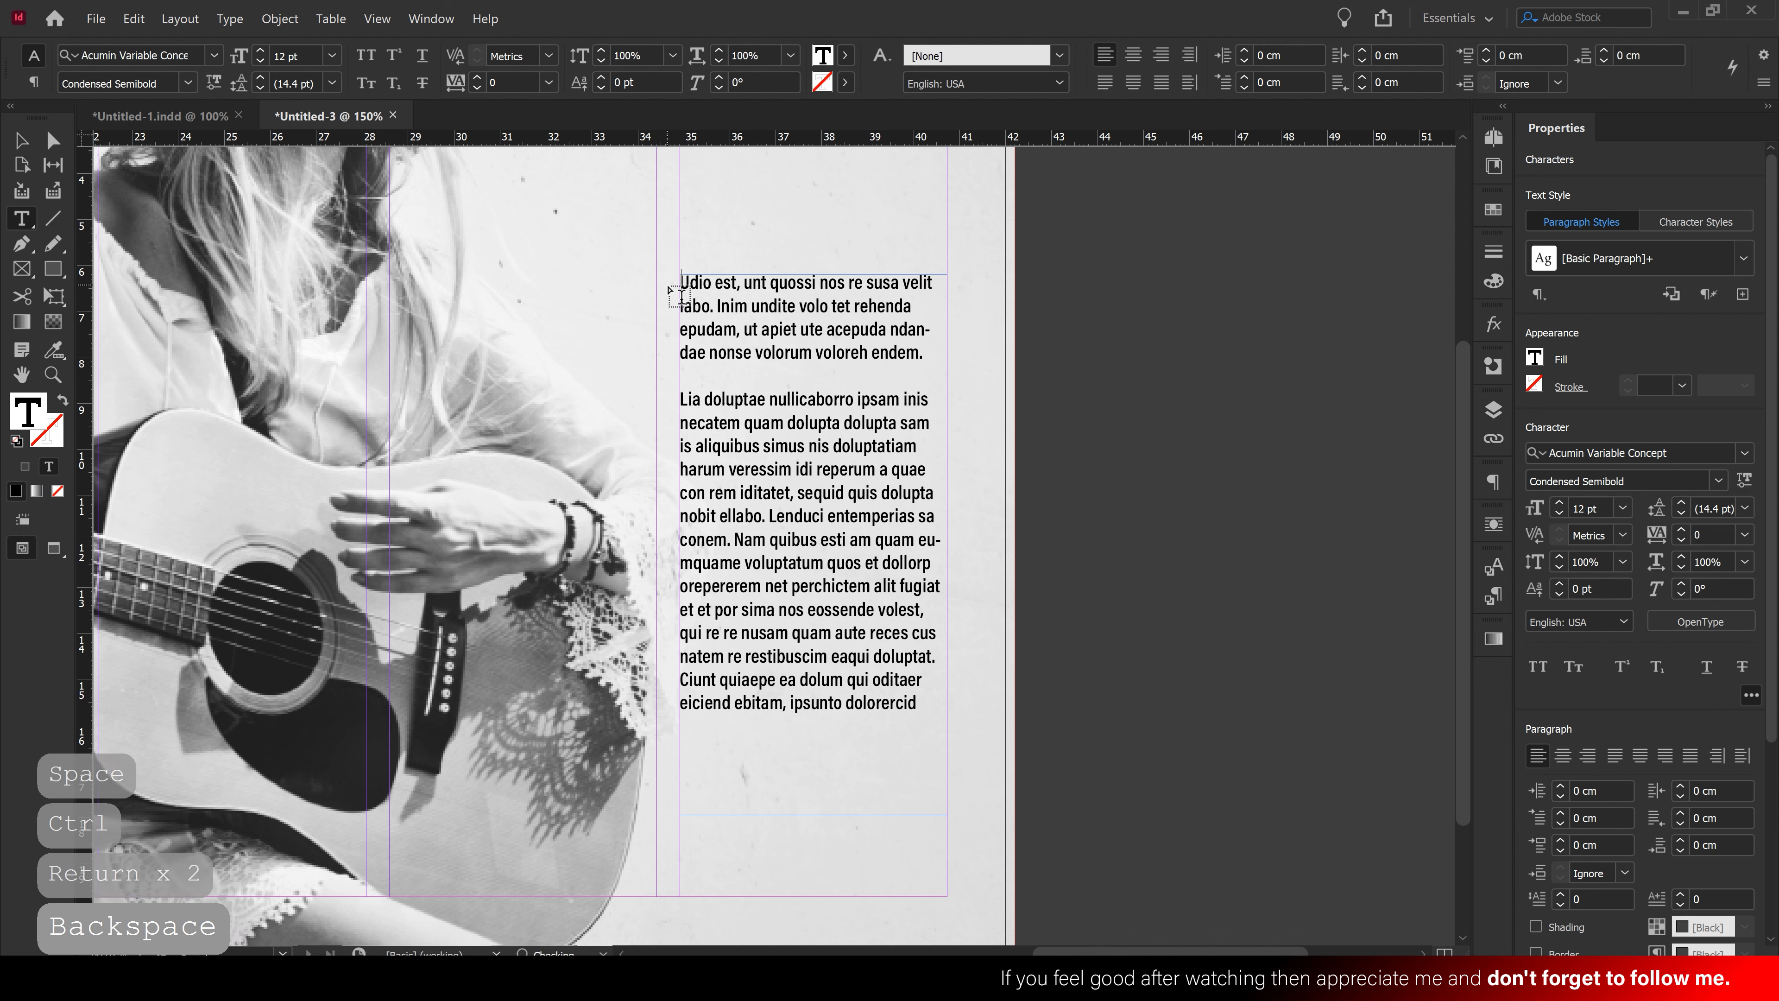
drag(923, 356, 616, 270)
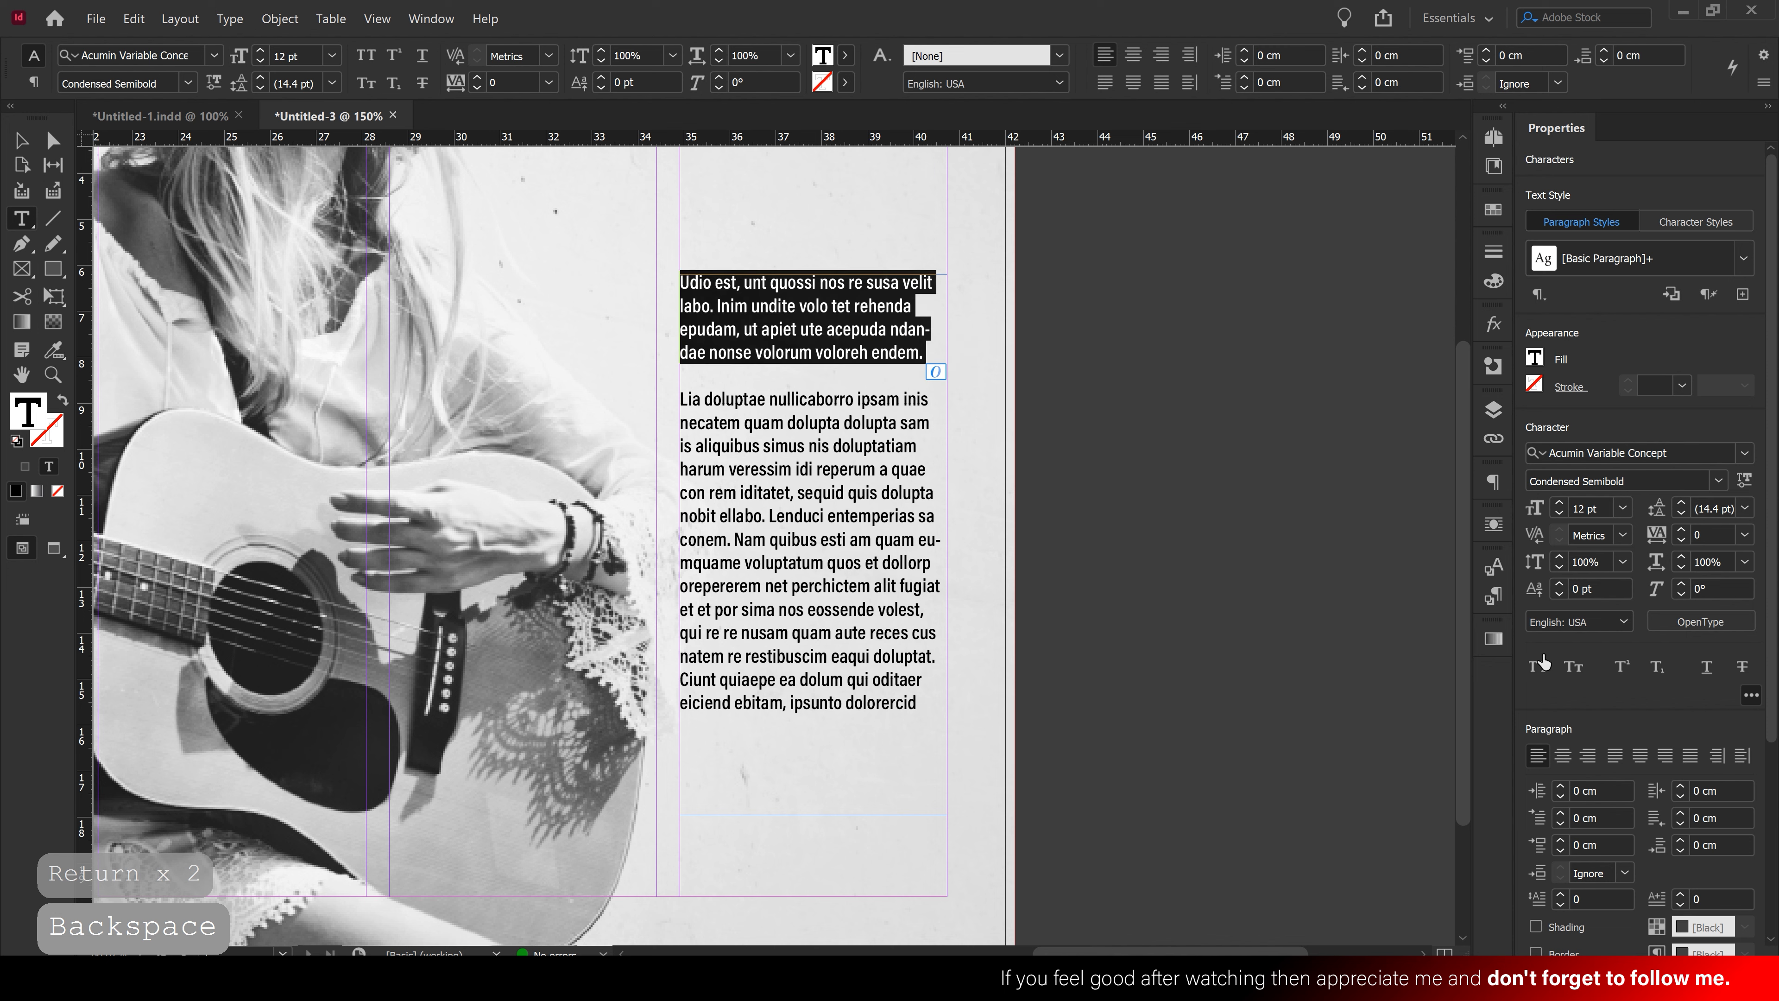
click(1560, 503)
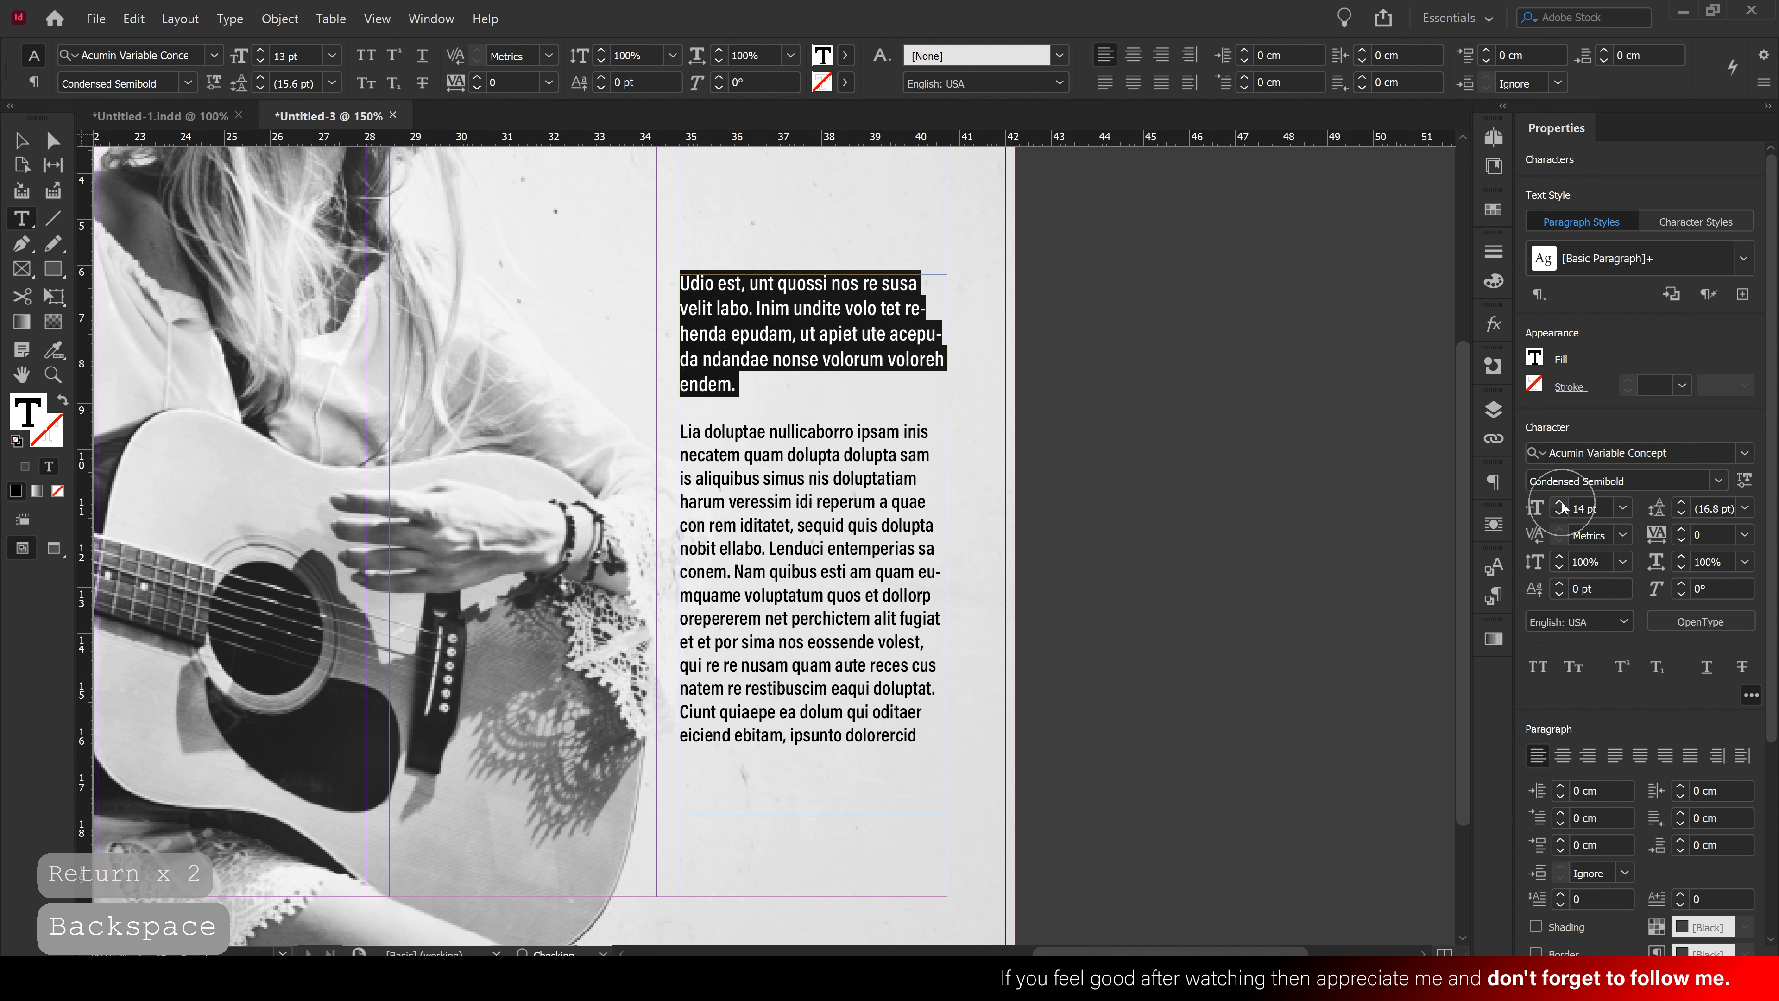
click(1560, 503)
click(1560, 503)
click(1560, 503)
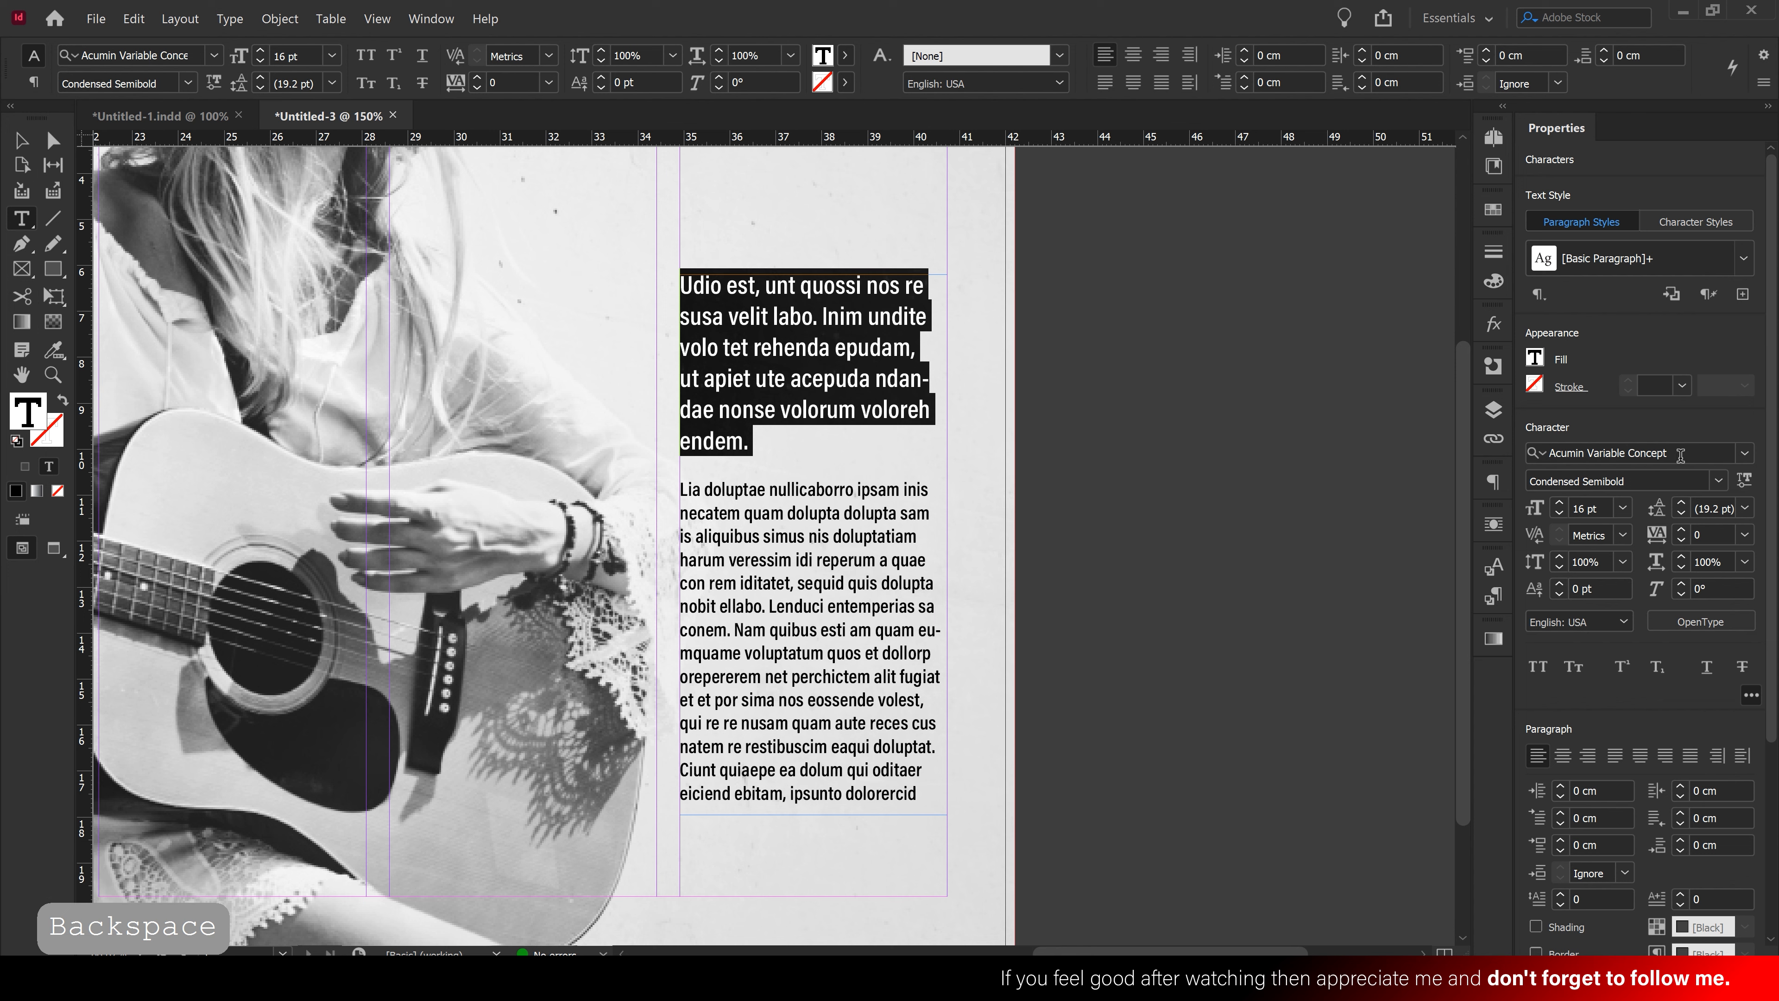
click(1535, 358)
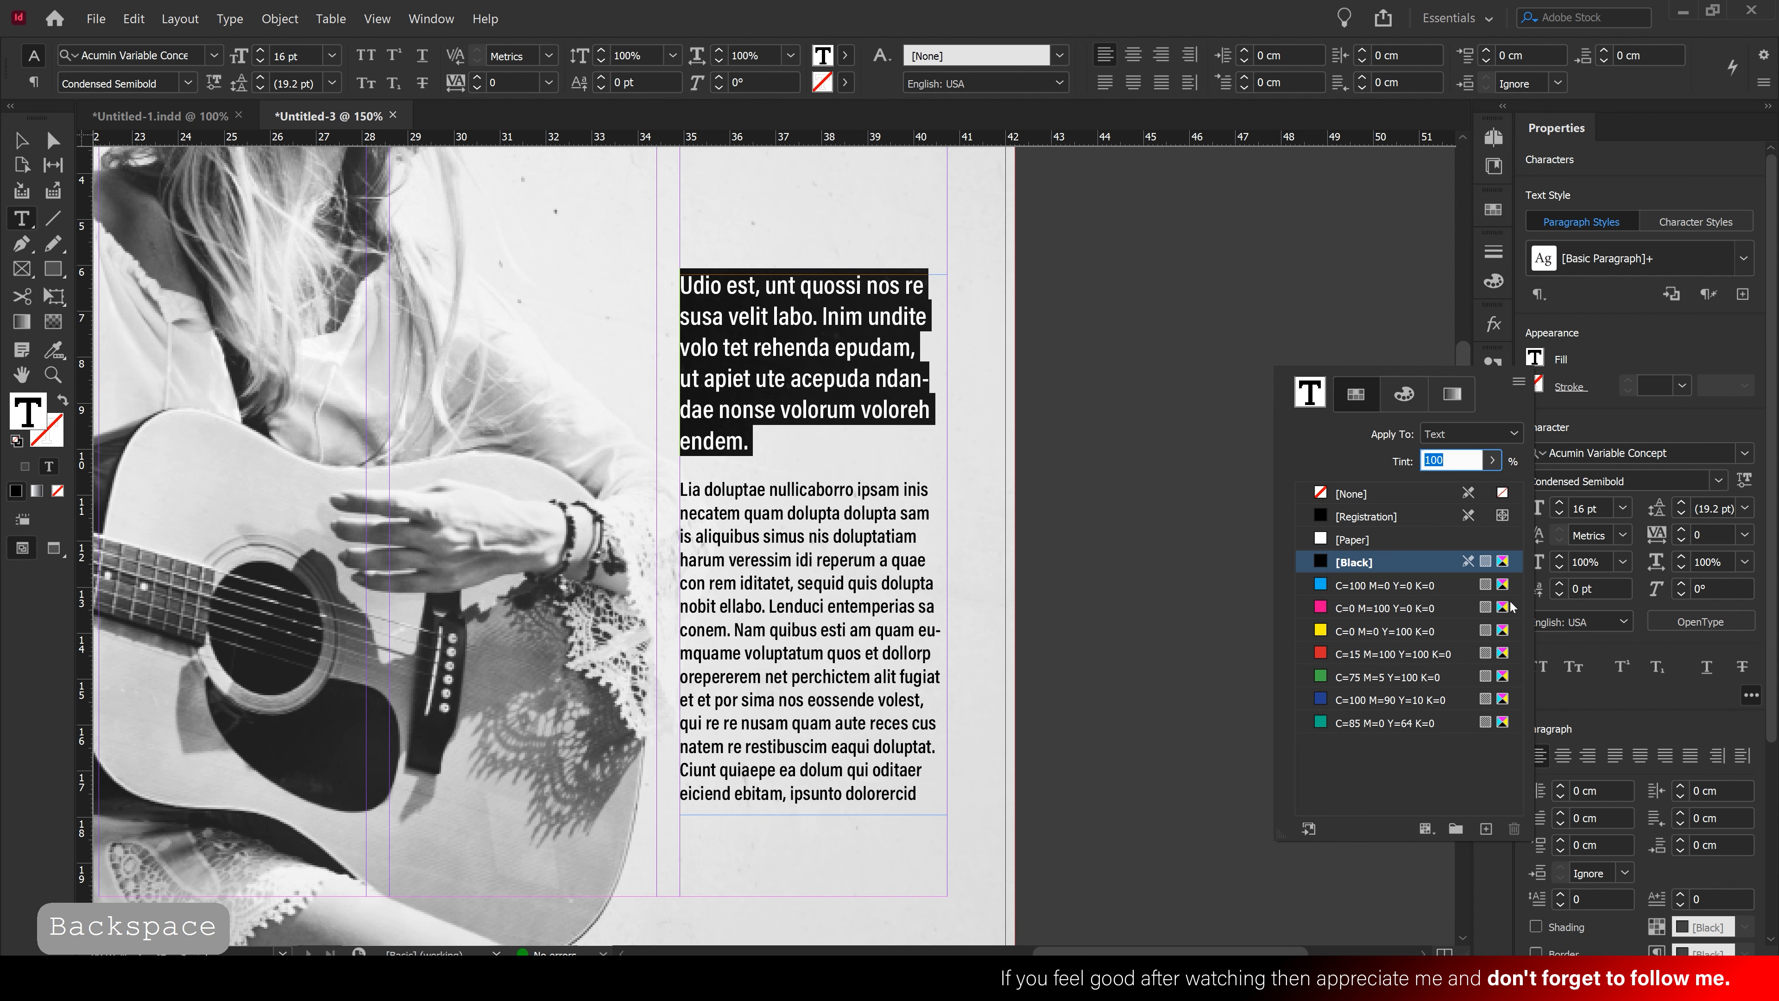
click(1358, 724)
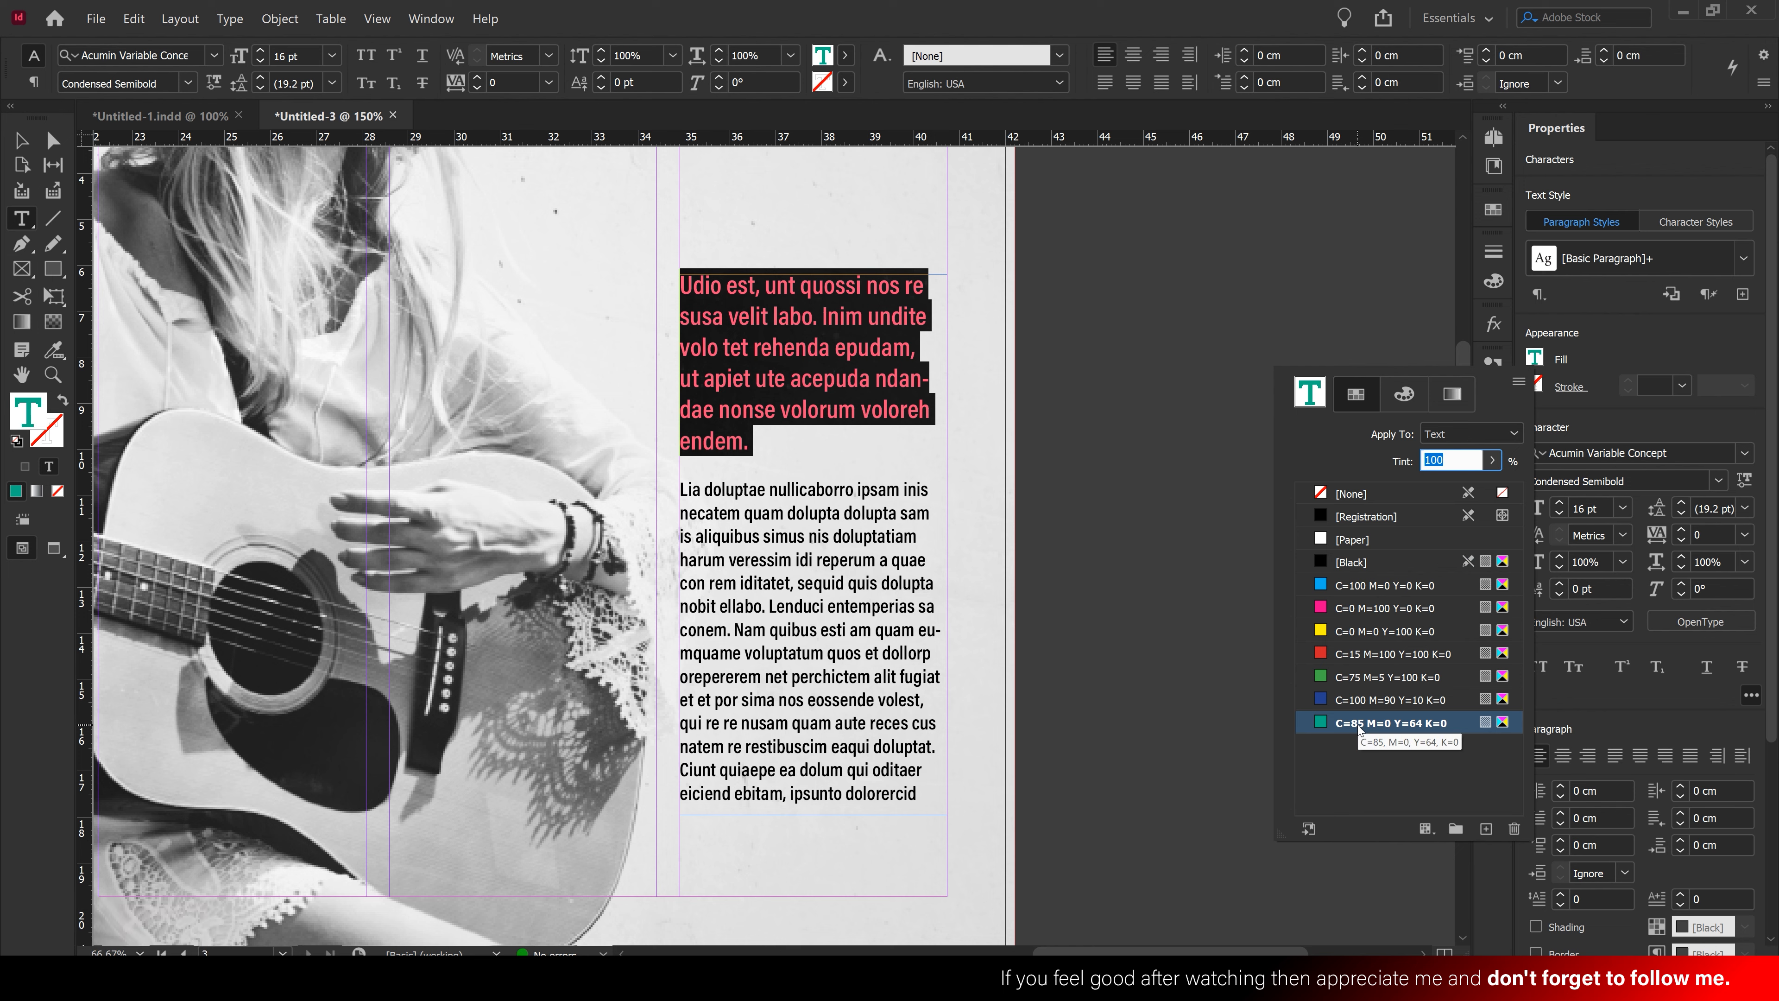
click(21, 139)
Trim the body text so it ends at 'eiciend ebitam.'
click(21, 139)
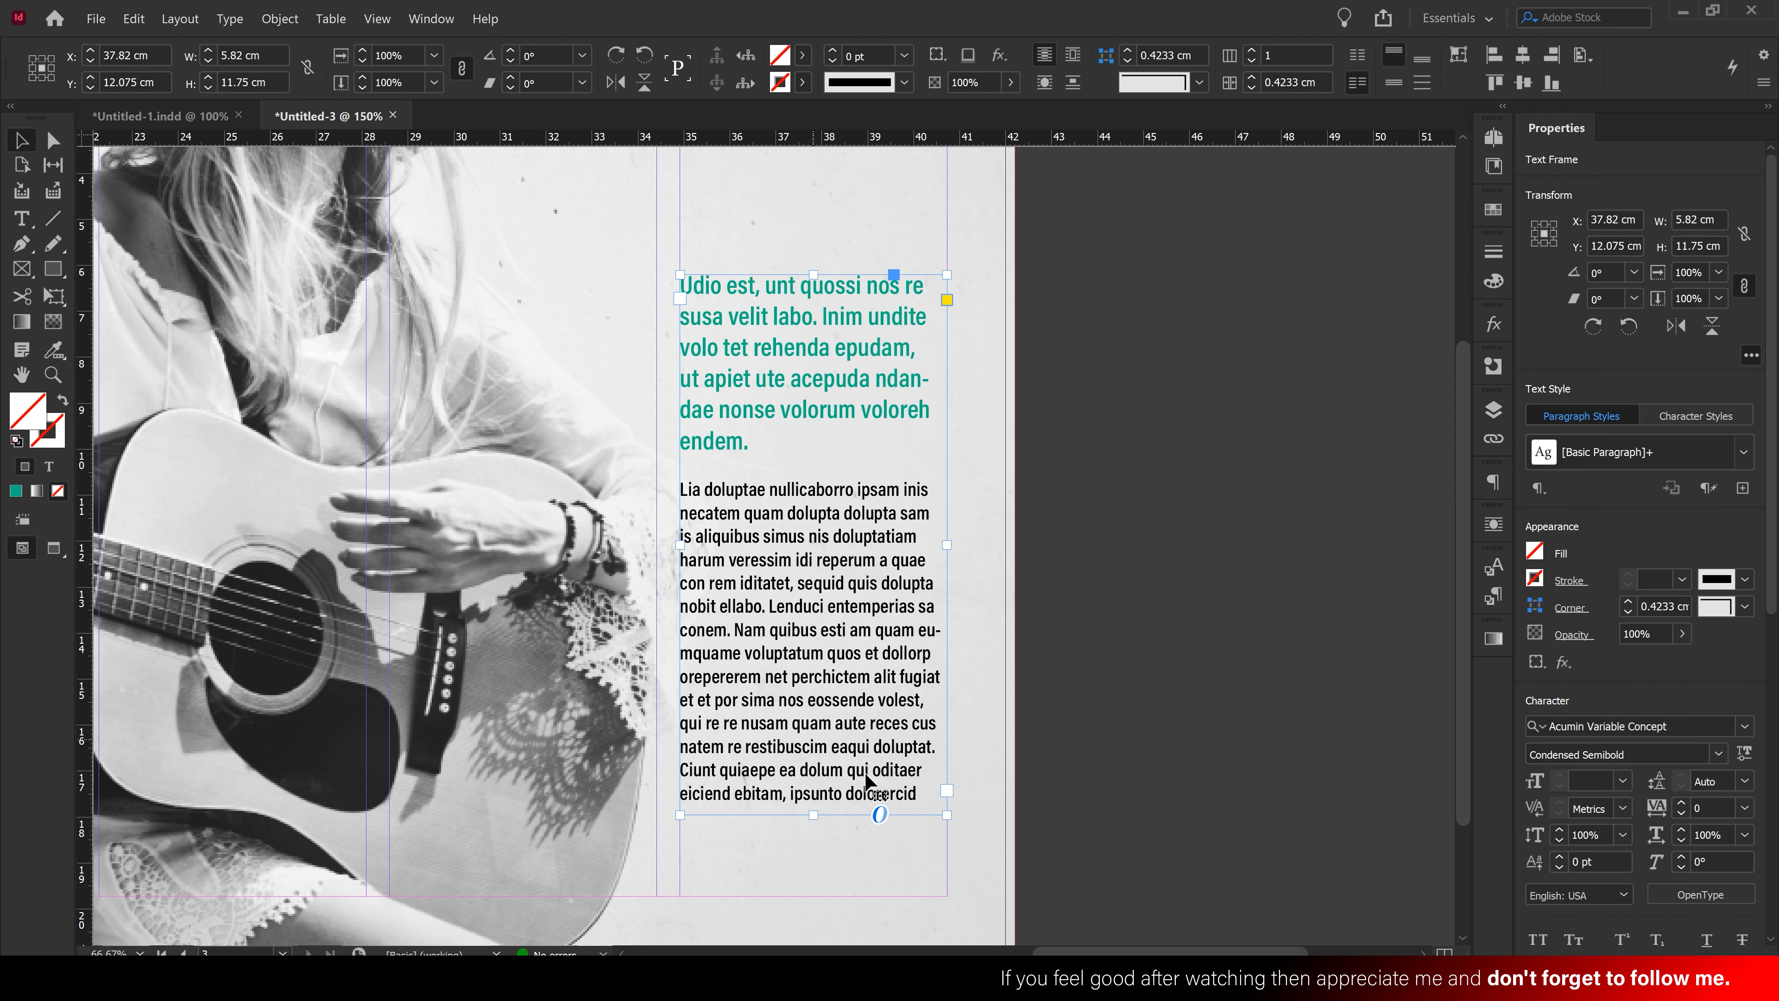
double_click(872, 786)
drag(783, 795, 939, 803)
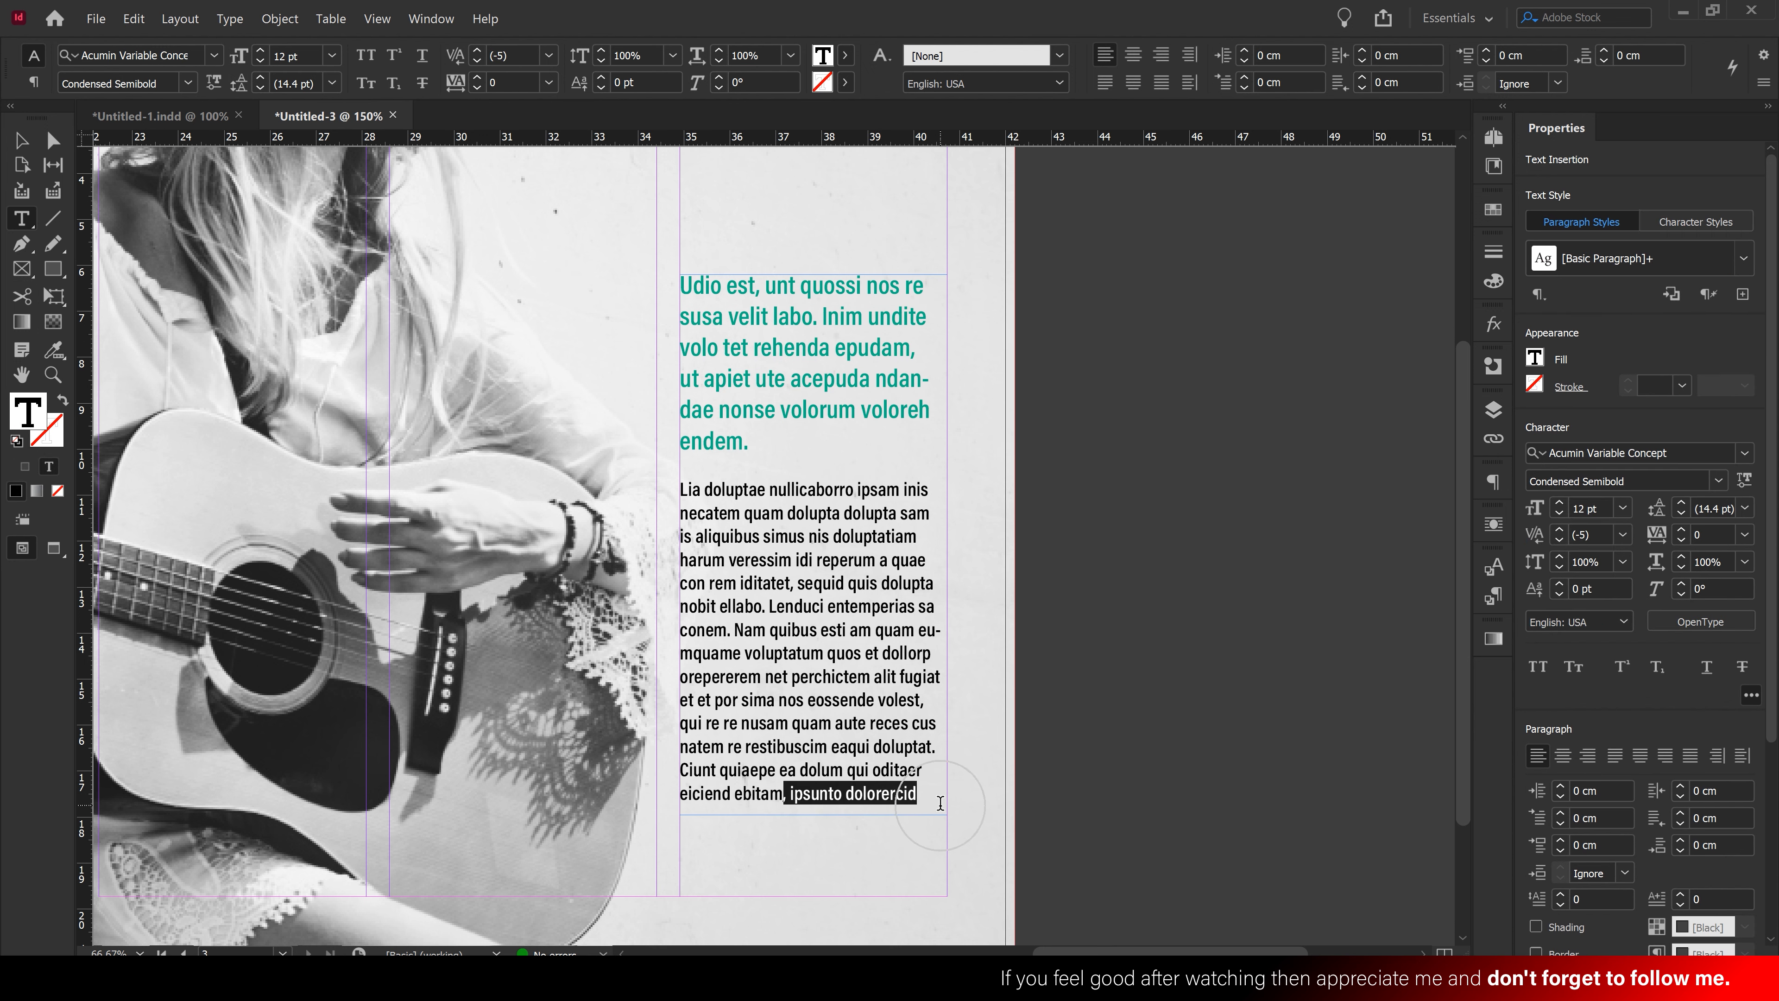
text(.)
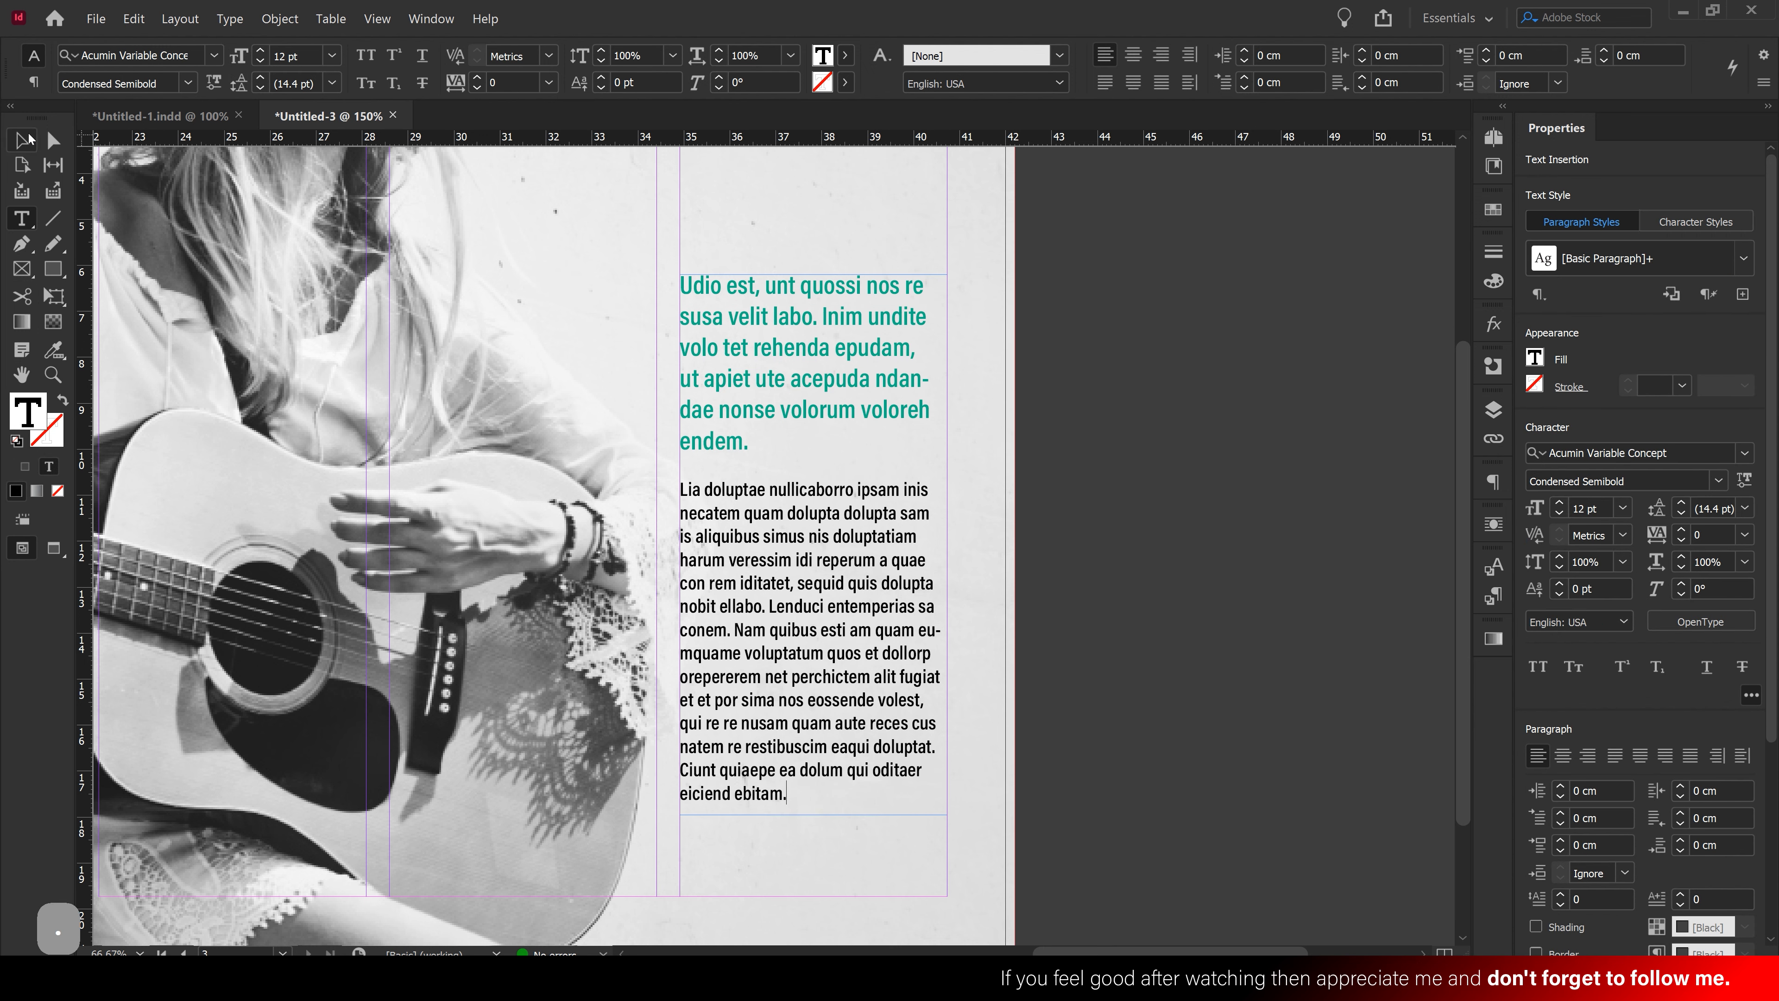
Lower the teal-and-black text frame on the right-hand page and zoom out to the spread
click(22, 140)
click(902, 784)
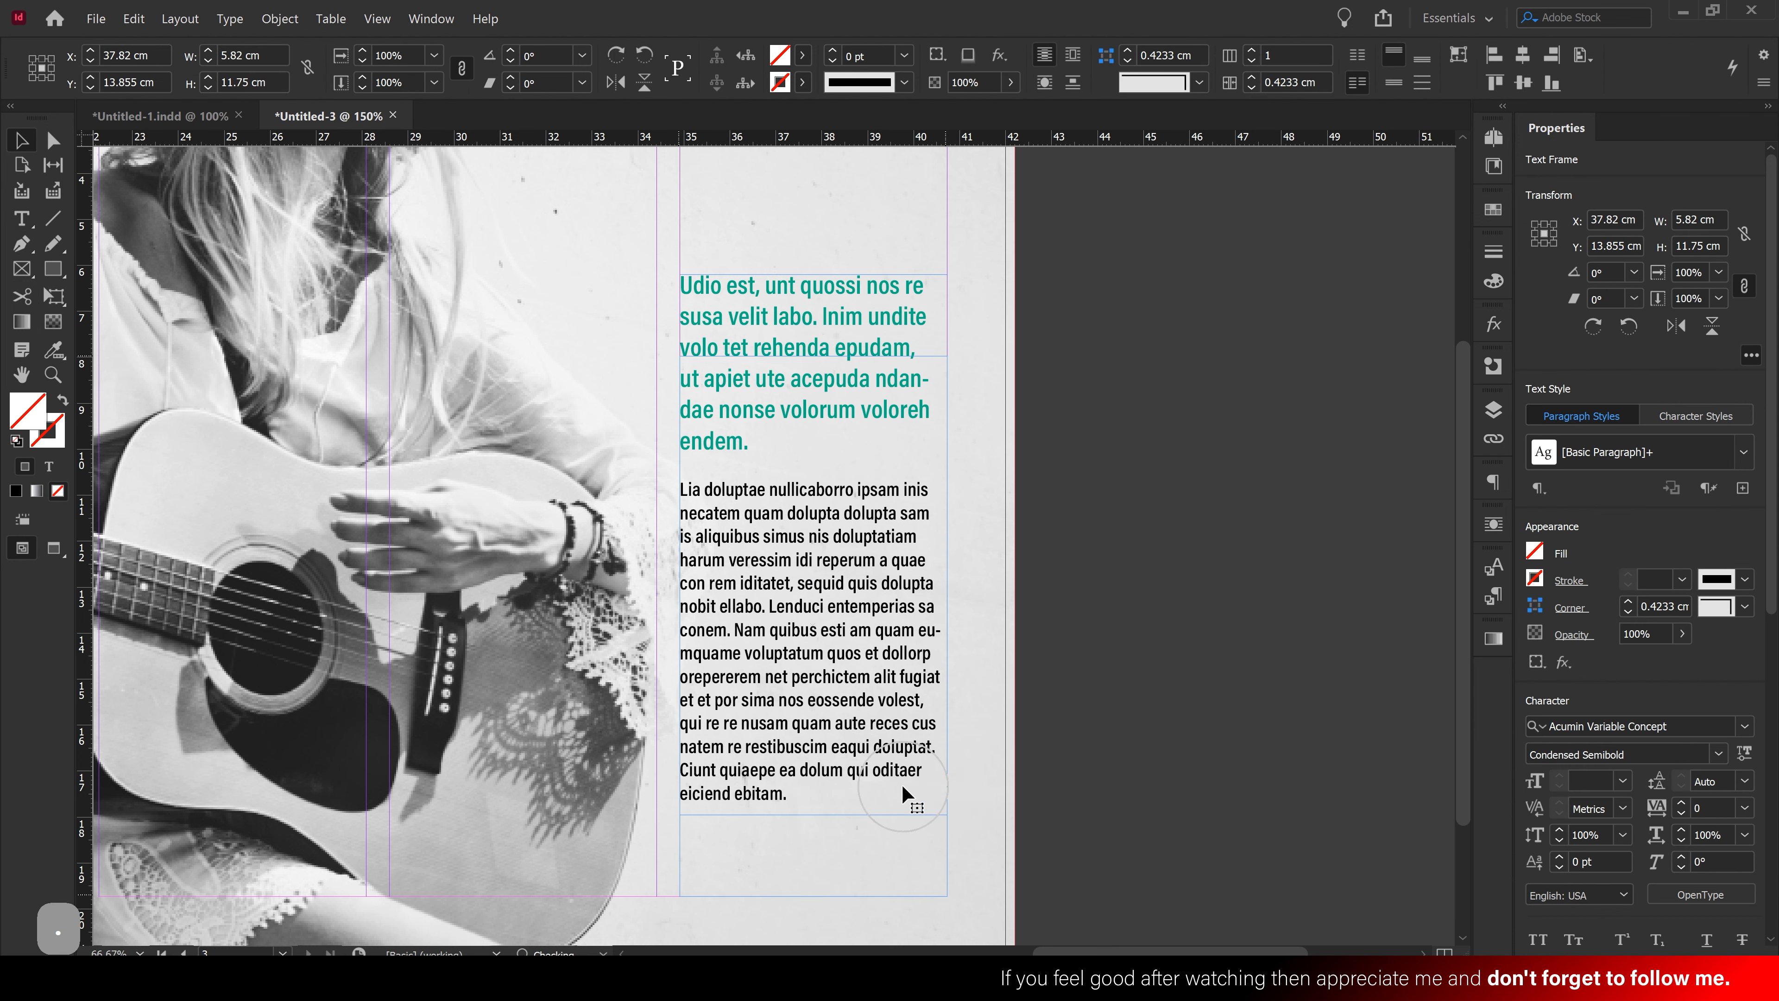
drag(902, 784, 902, 784)
click(1064, 609)
ctrl+alt+click(799, 416)
drag(822, 403, 1036, 393)
ctrl+alt+click(937, 390)
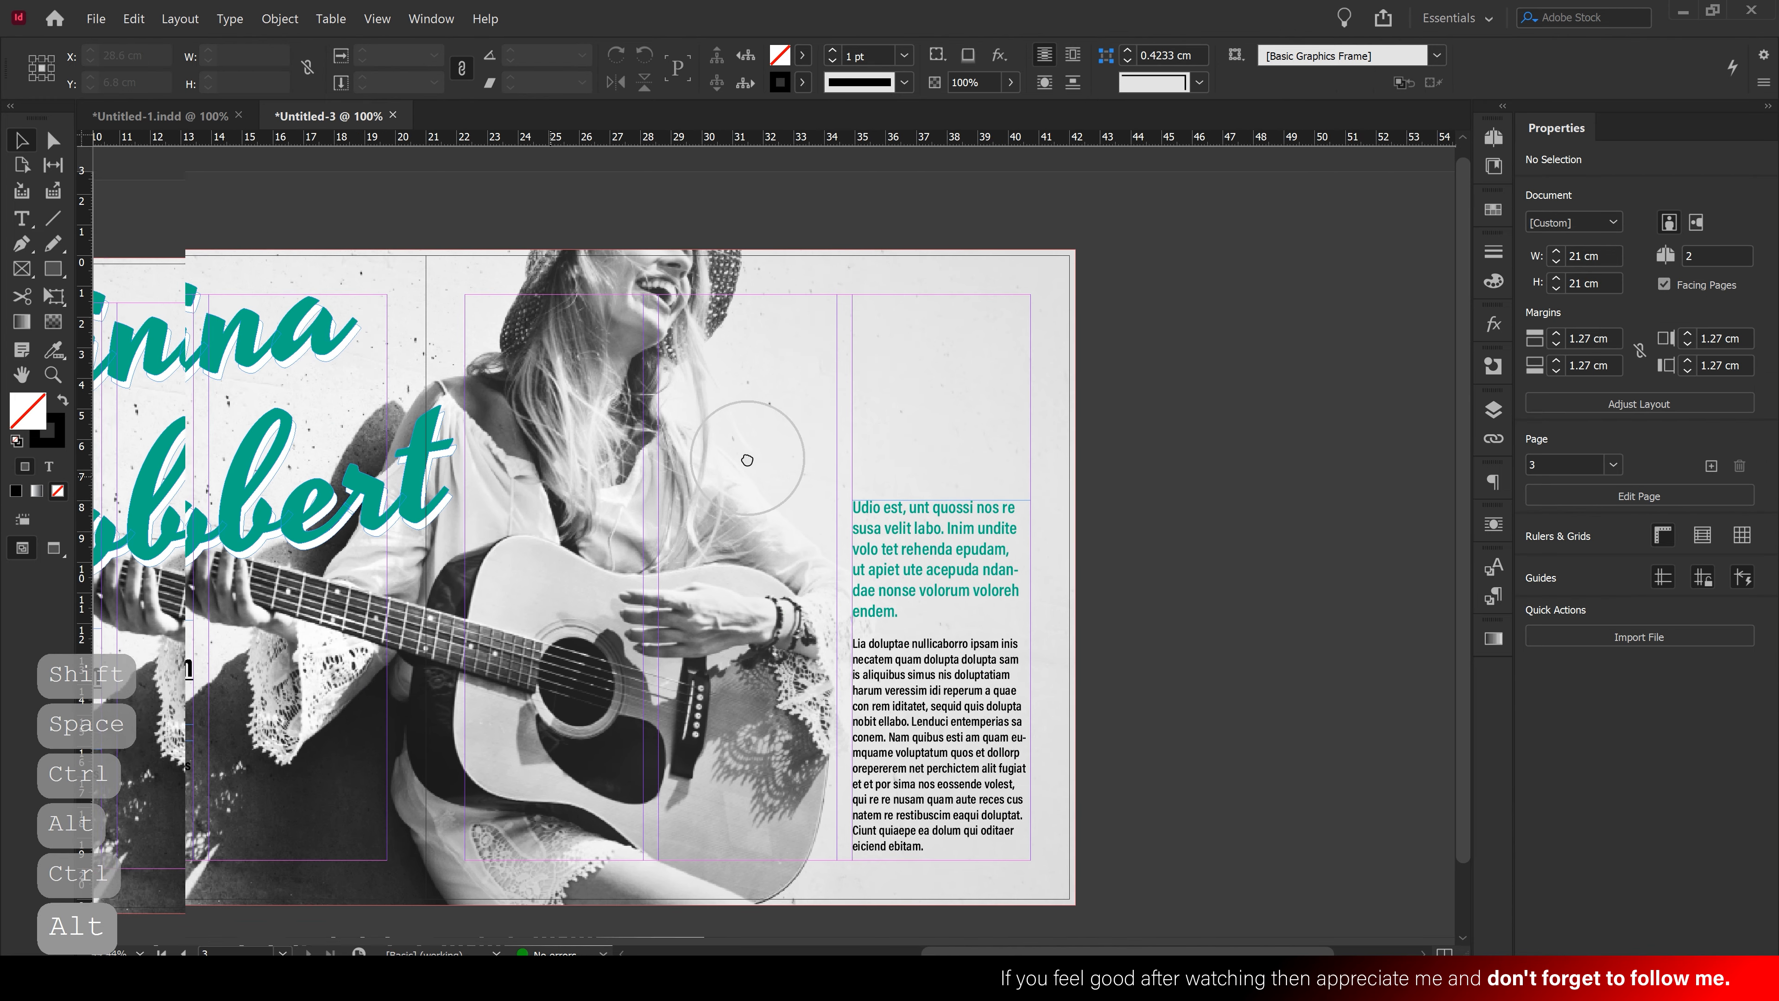
Place the 30 pt headline copy above the teal column at top right, without underline, and select its text
drag(746, 459, 863, 455)
drag(186, 671, 1147, 376)
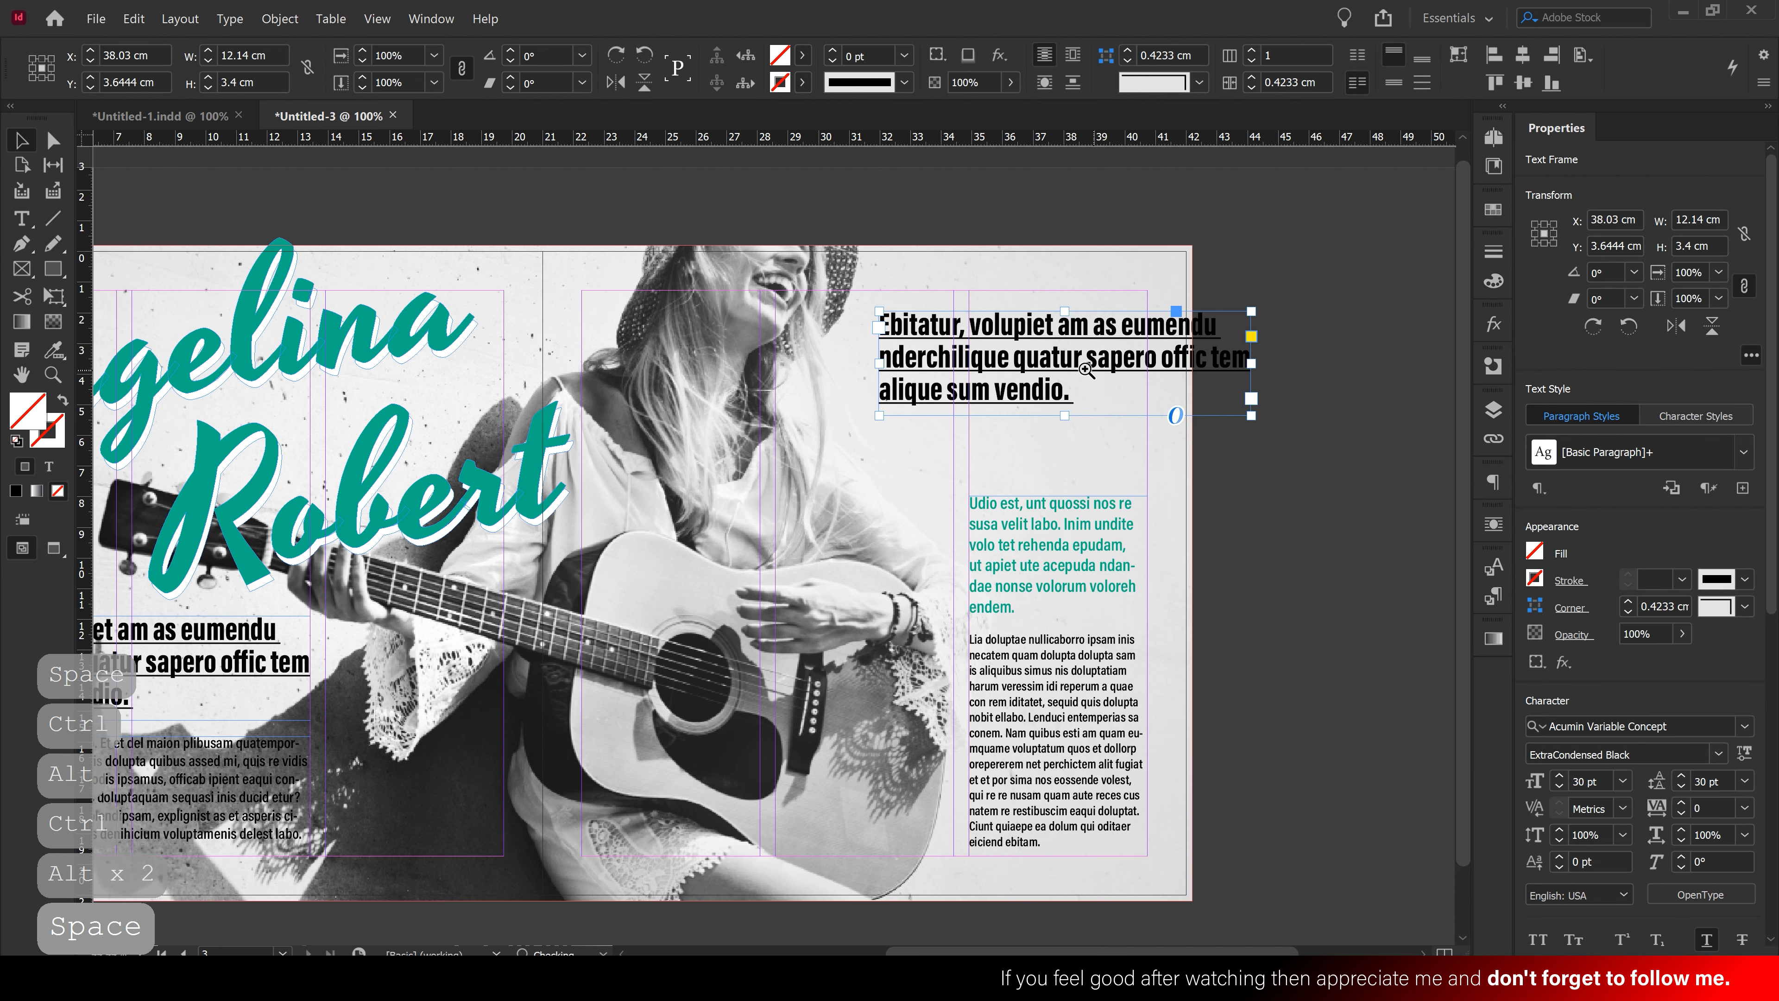
ctrl+click(1067, 458)
drag(733, 426, 769, 417)
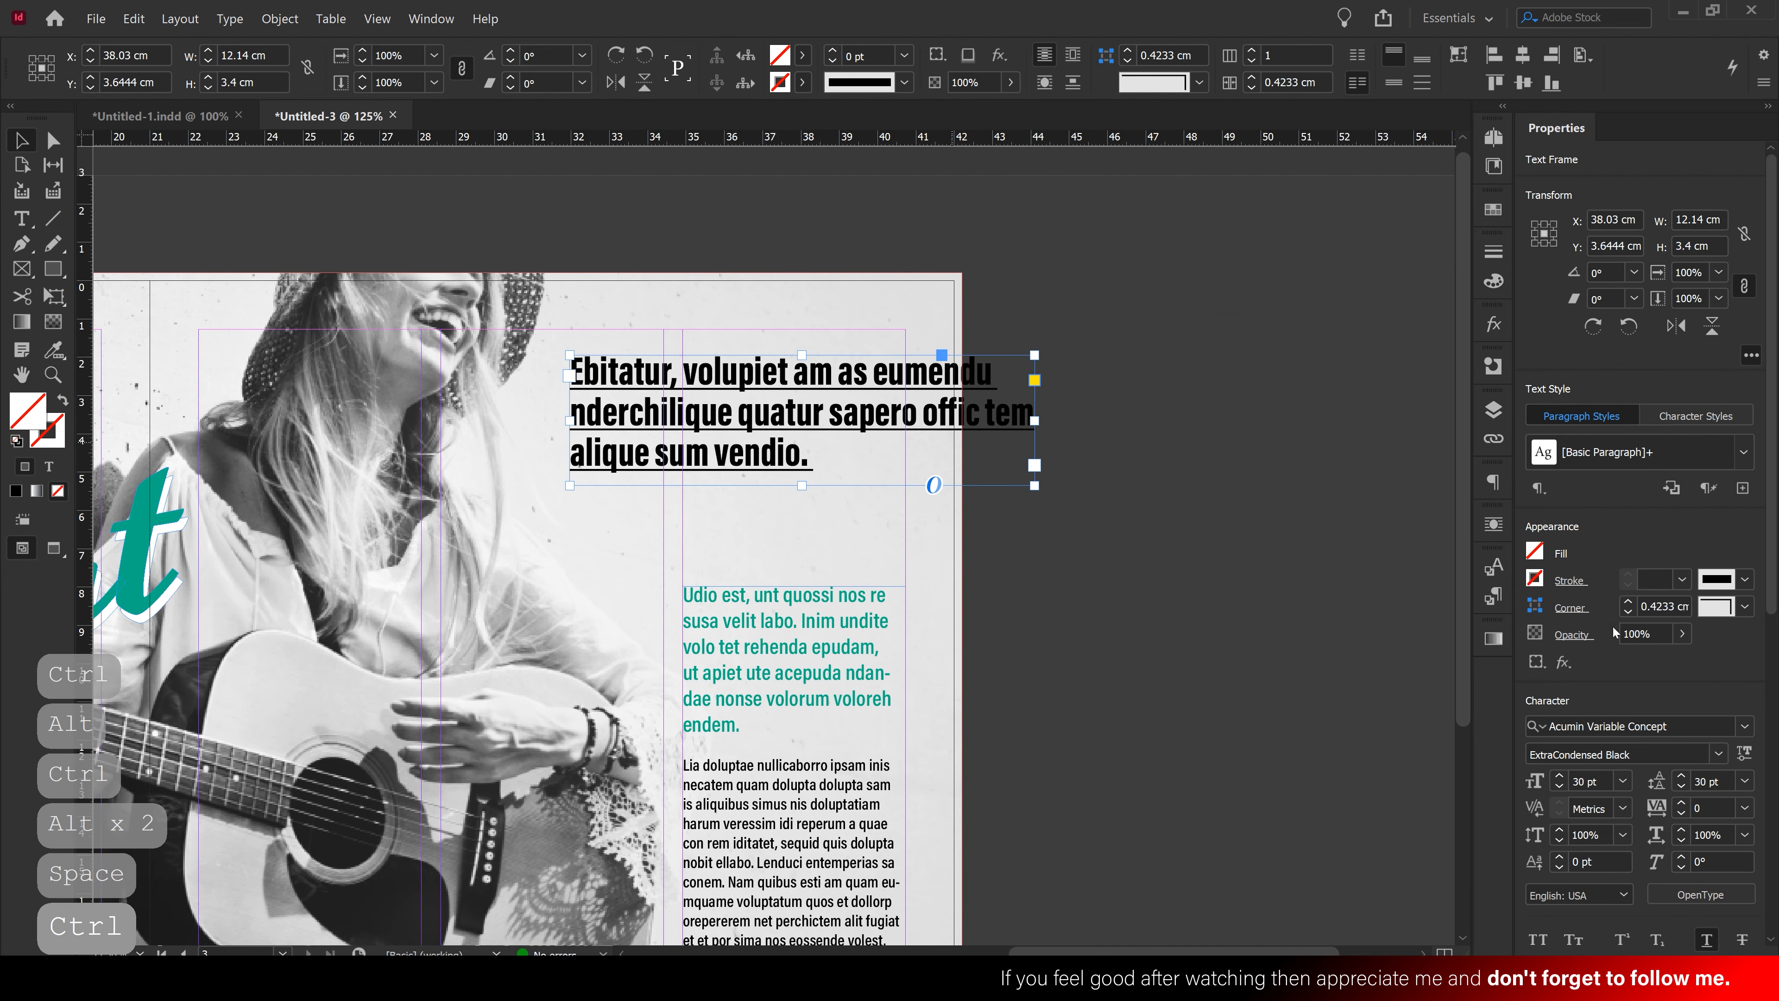
click(1707, 938)
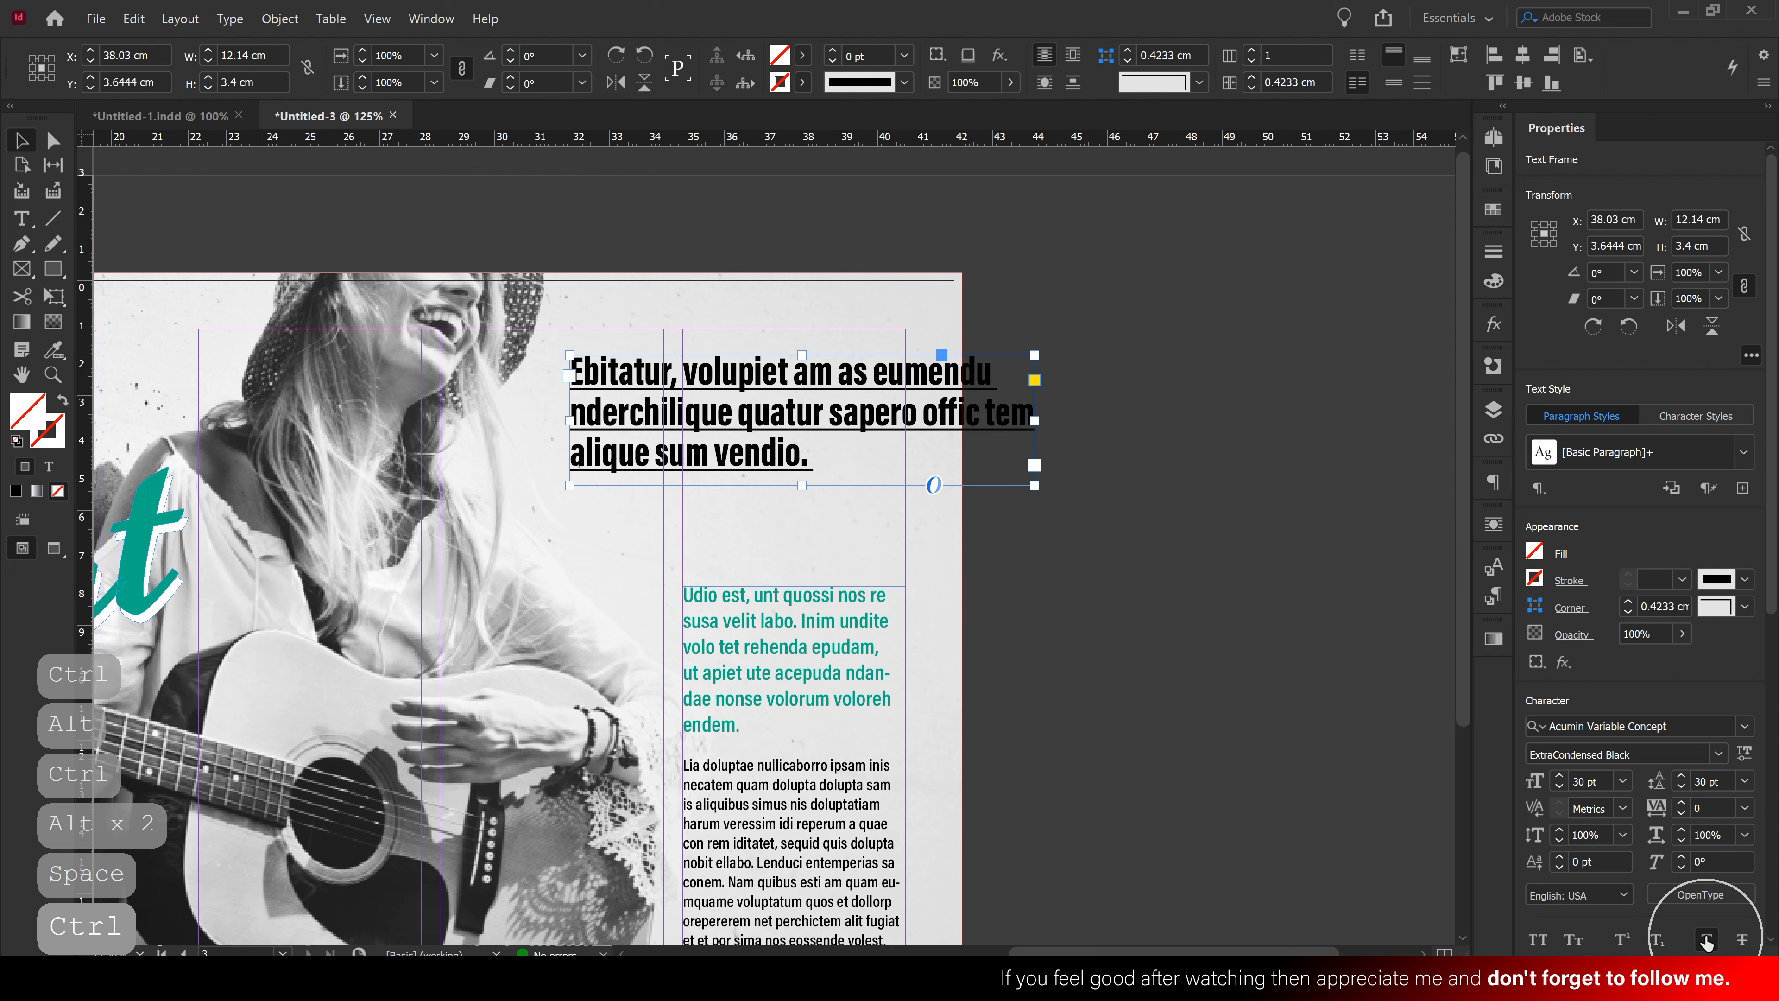
double_click(786, 399)
drag(812, 457, 538, 372)
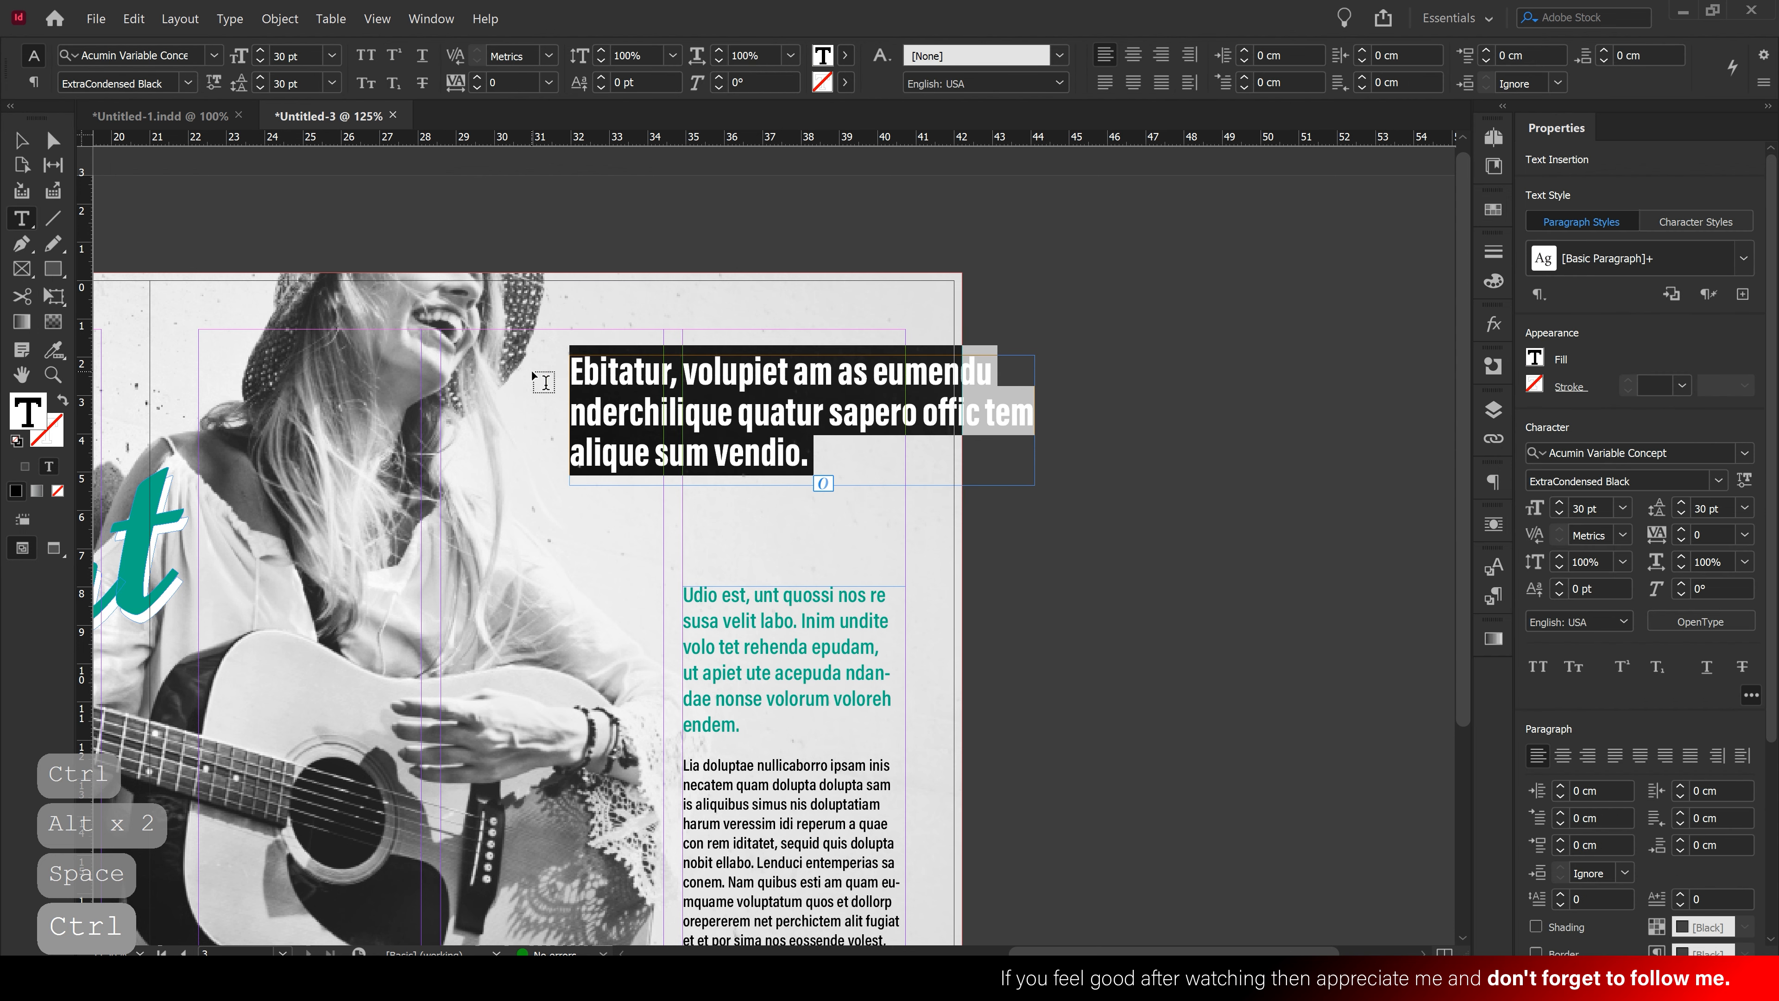
Replace the heading with placeholder text set in Yesteryear and extend the frame to show it all
key(BackSpace)
right_click(607, 375)
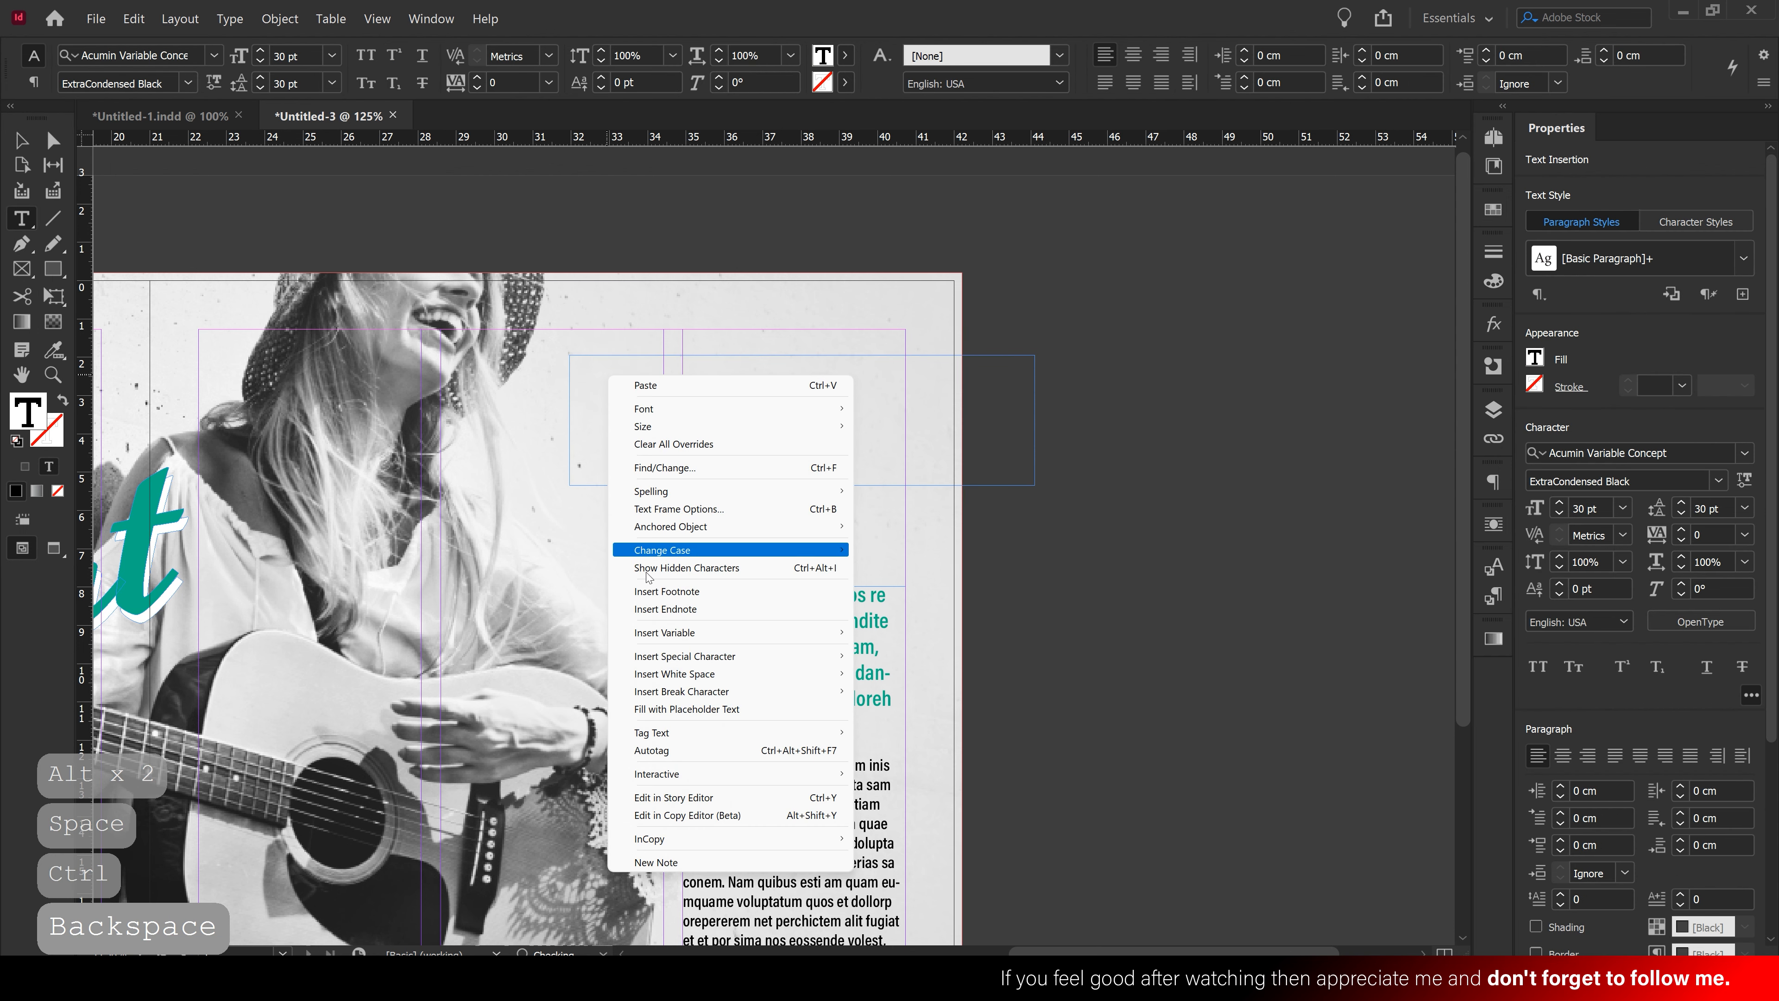
click(735, 710)
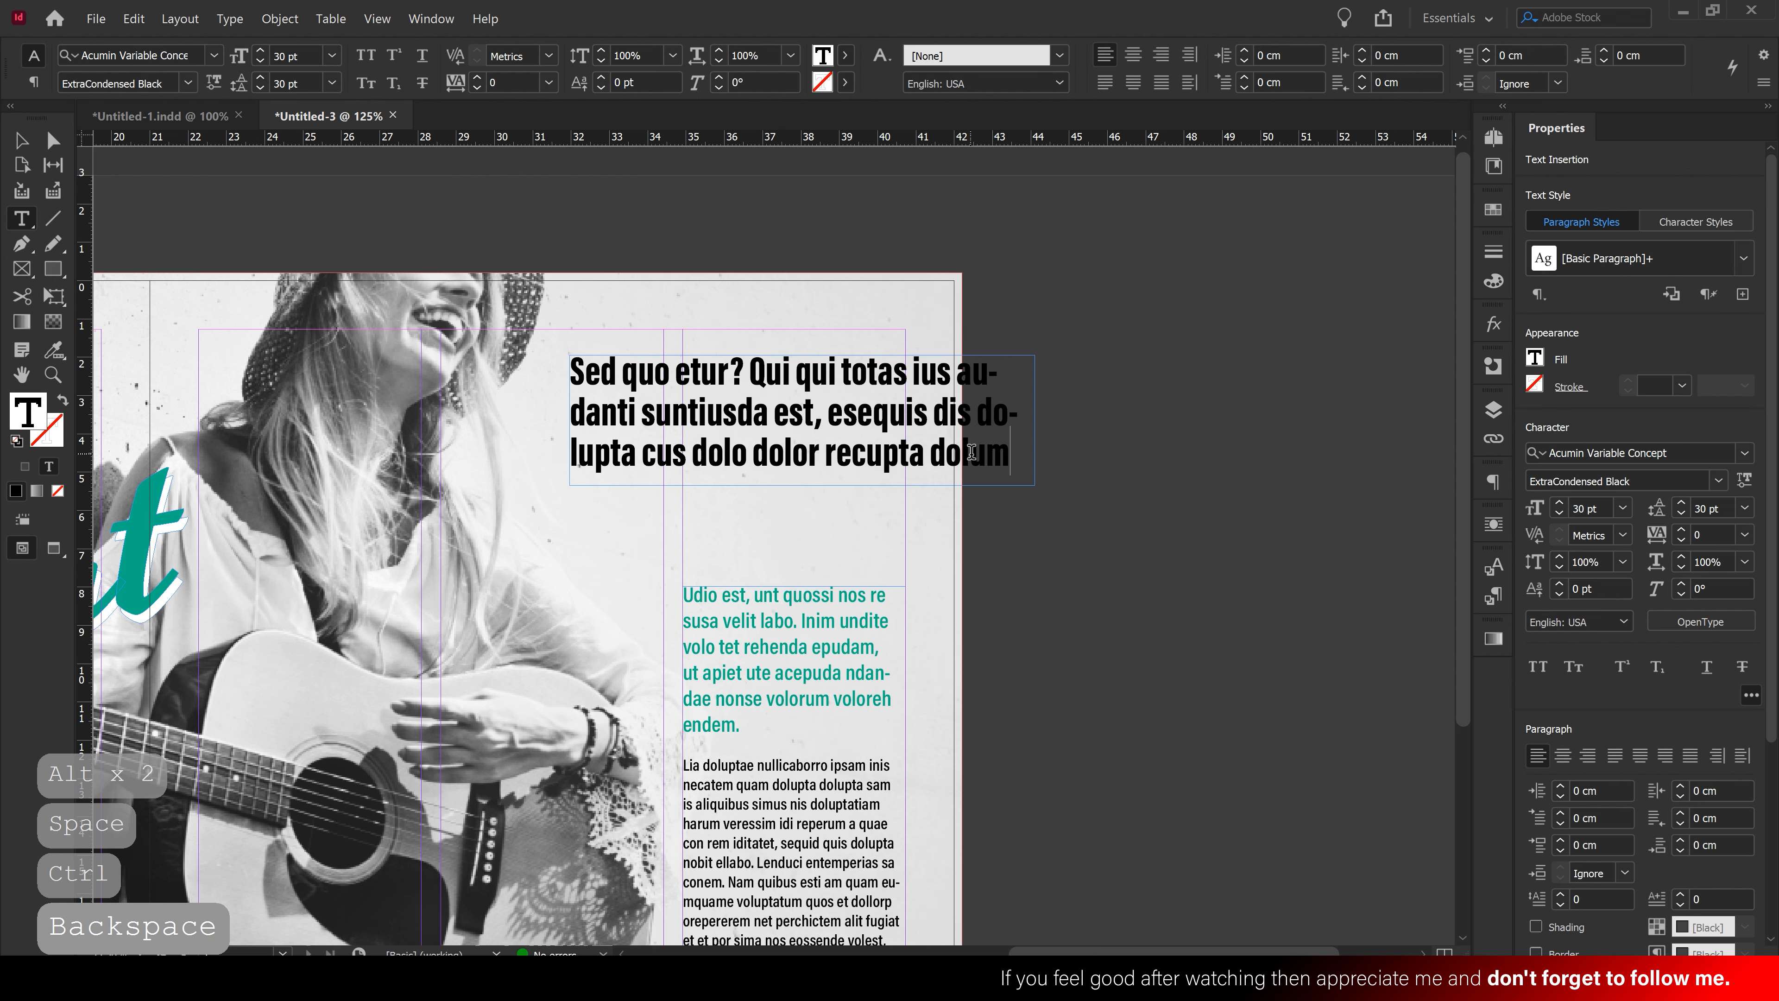
click(20, 141)
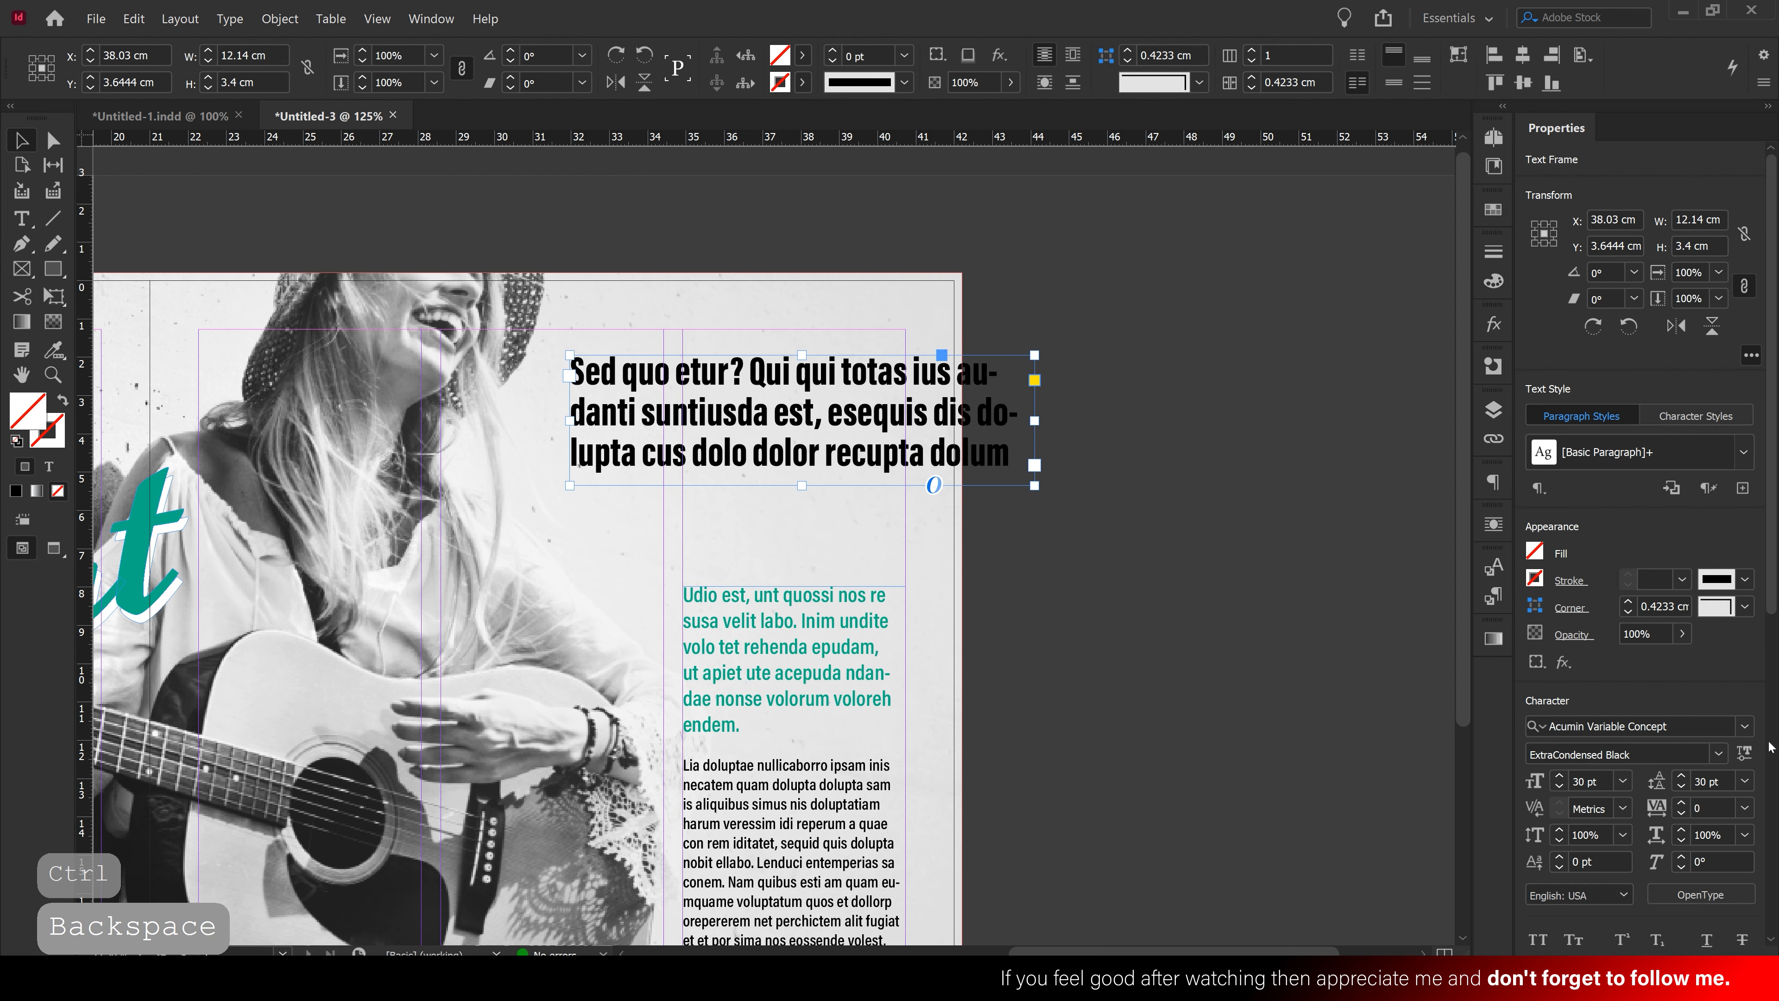
click(1745, 727)
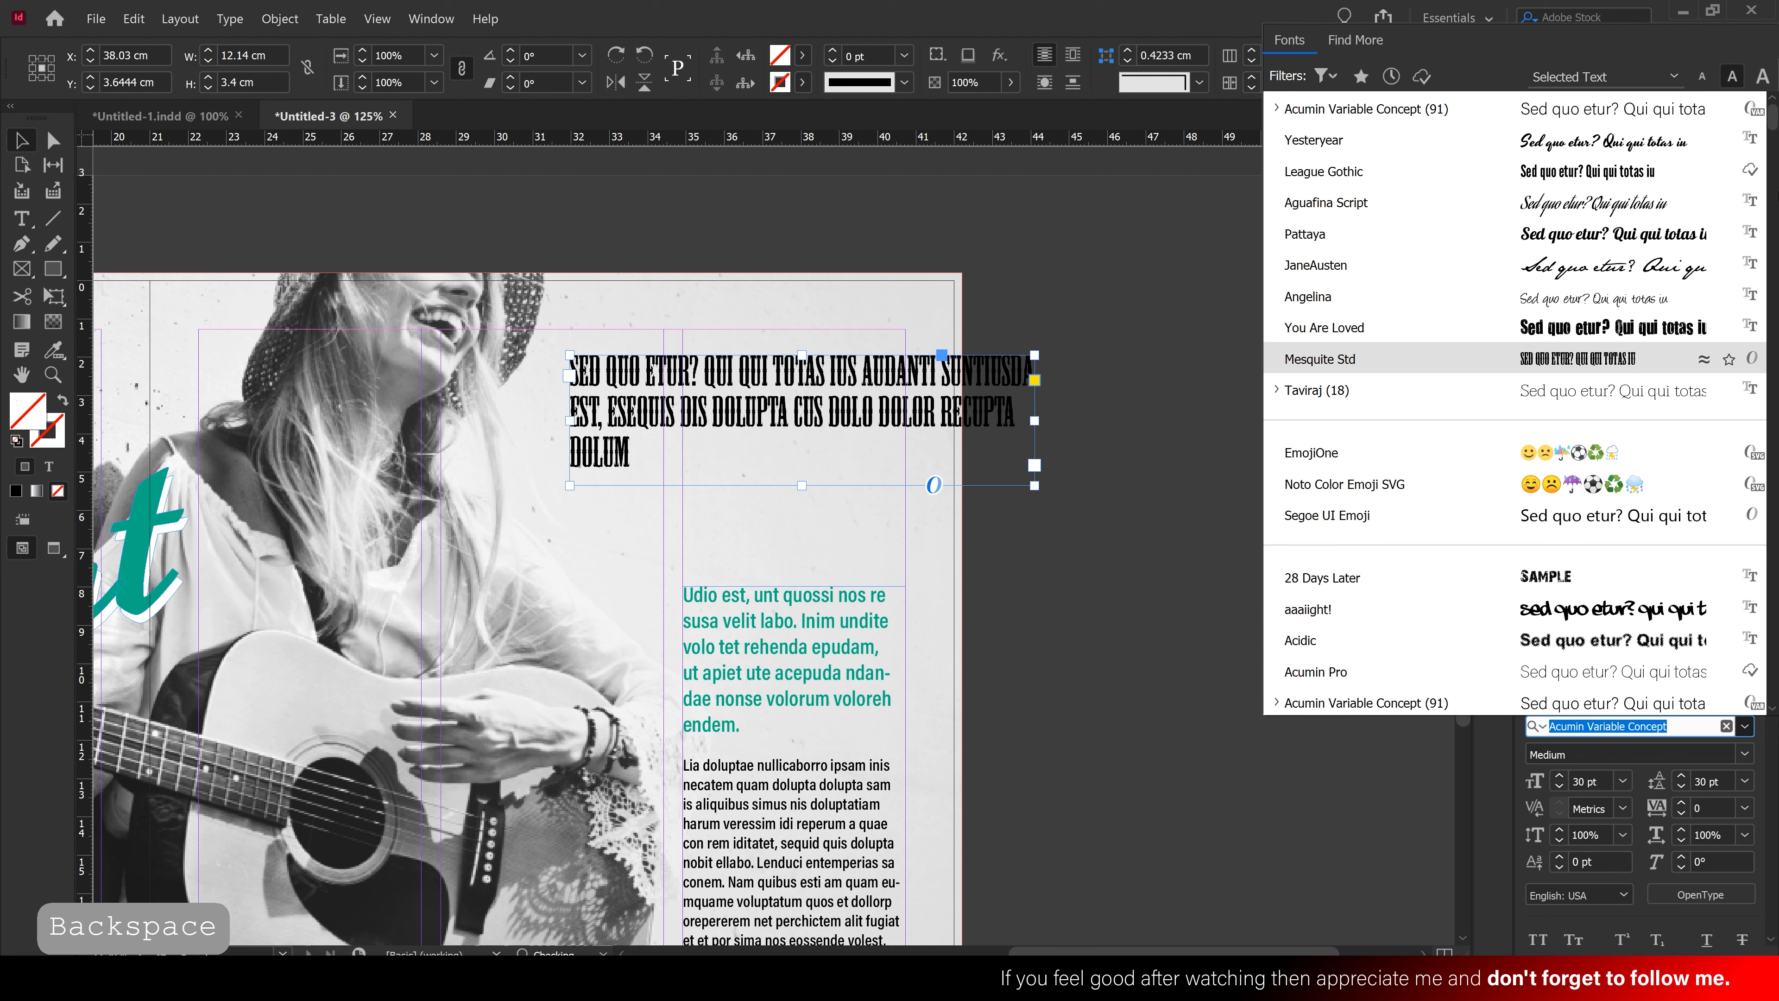
click(1646, 141)
click(757, 412)
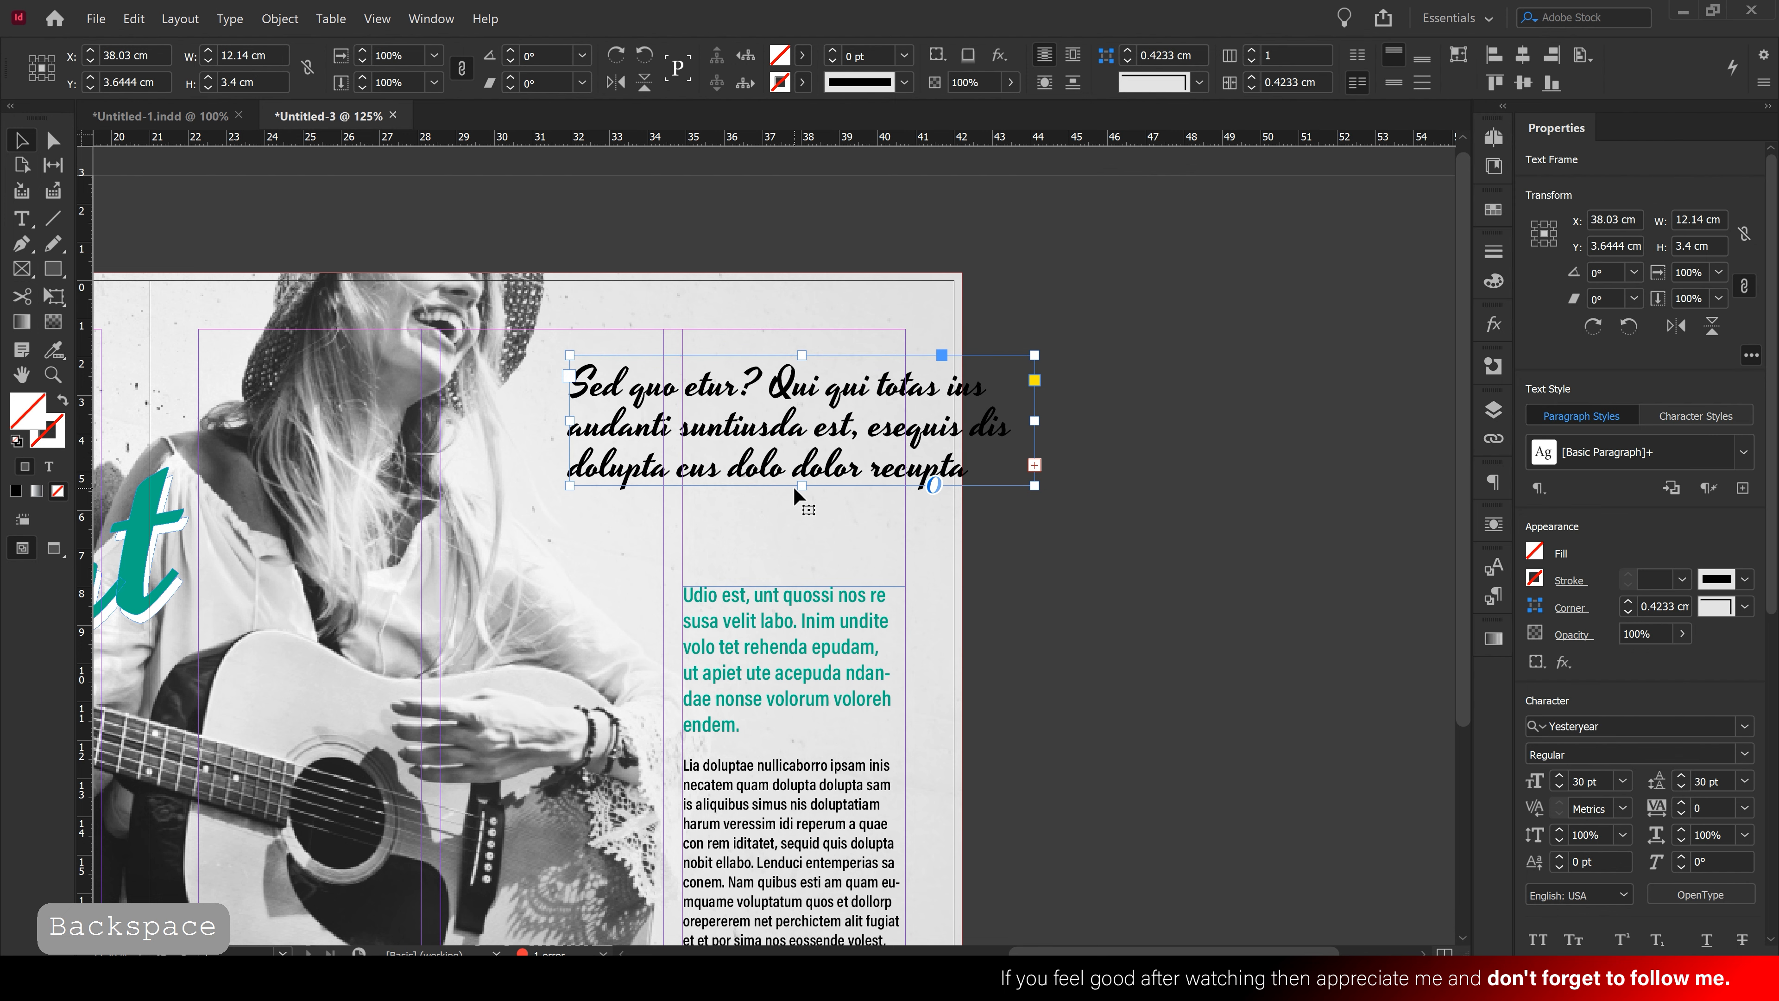
drag(794, 486, 804, 571)
Delete 'Sed quo etur?', break the line after 'audanti' and end the text with a period
double_click(772, 433)
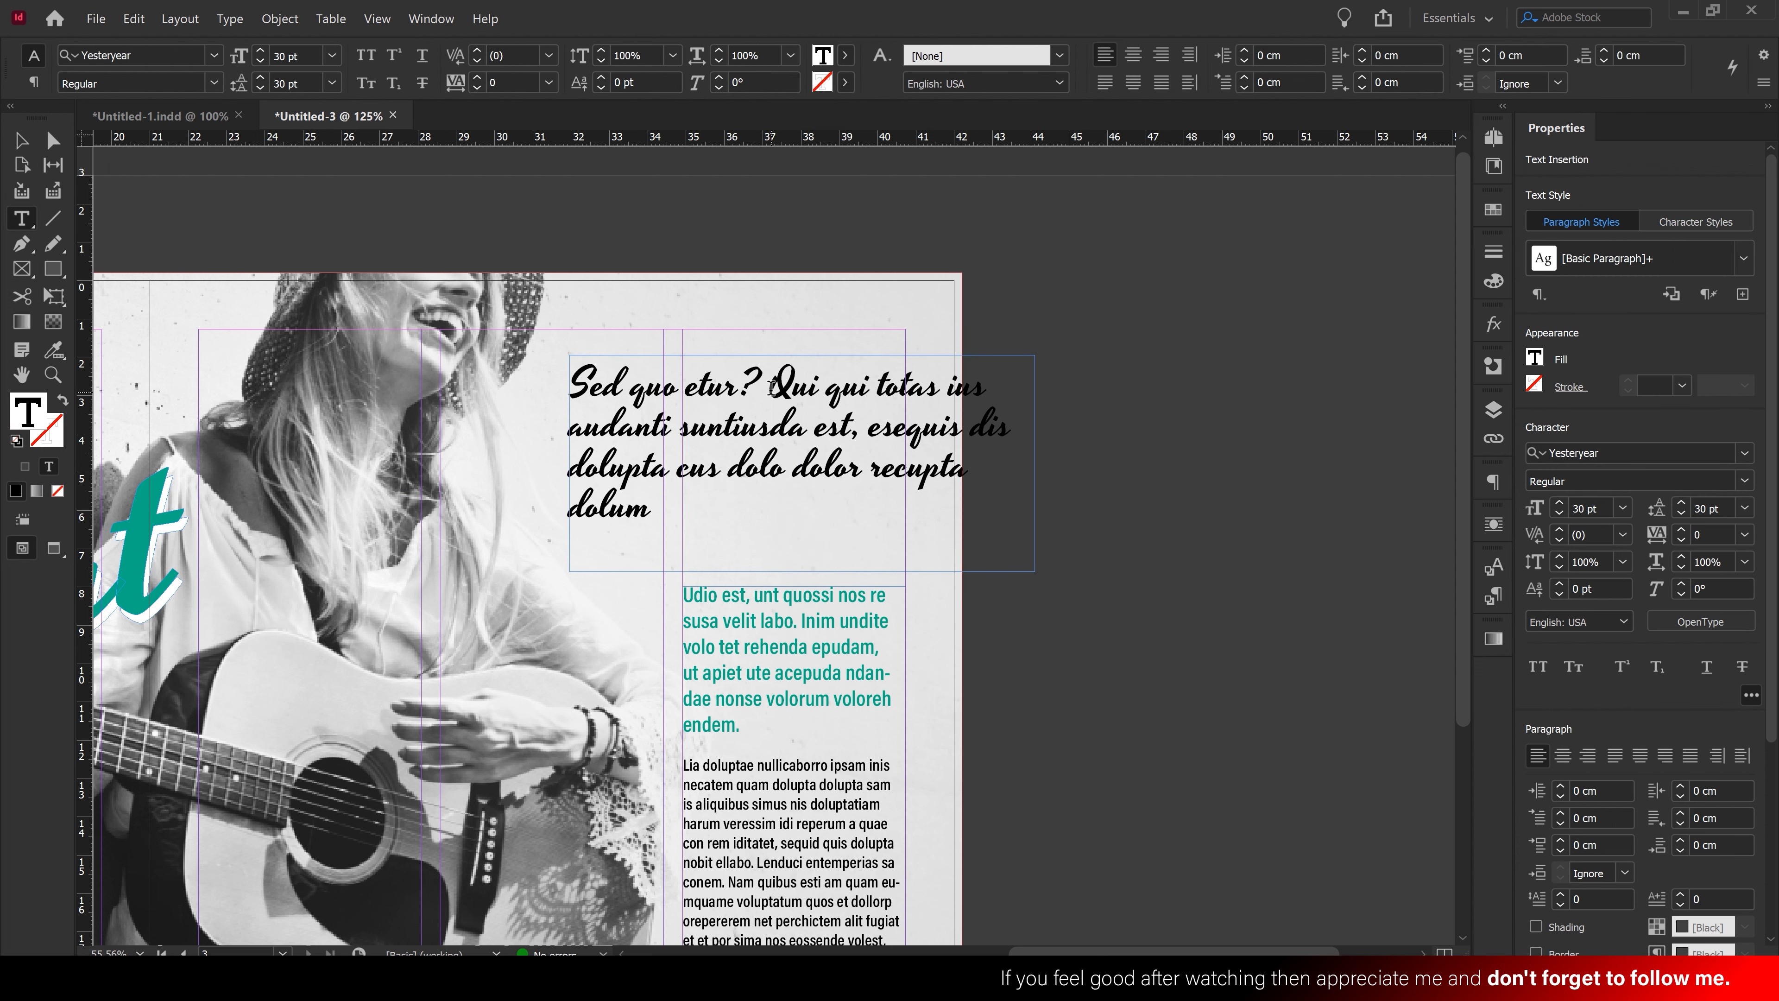
drag(771, 387, 560, 387)
key(BackSpace)
key(BackSpace)
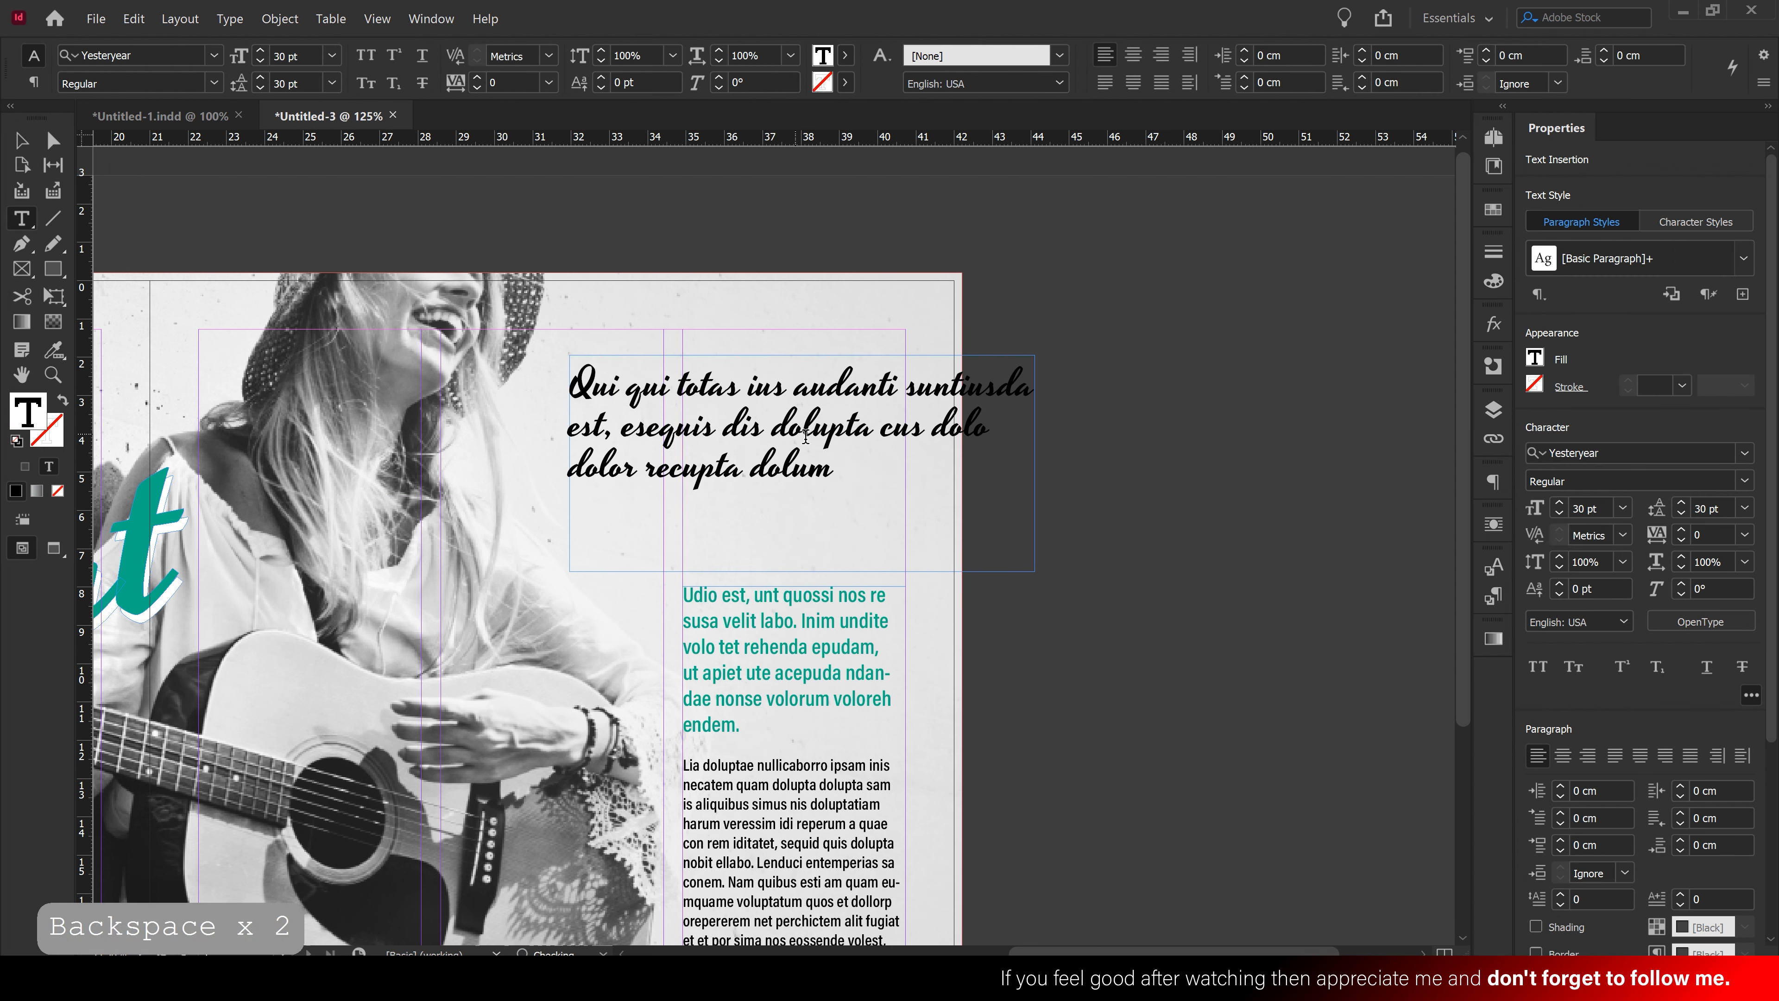
triple_click(871, 430)
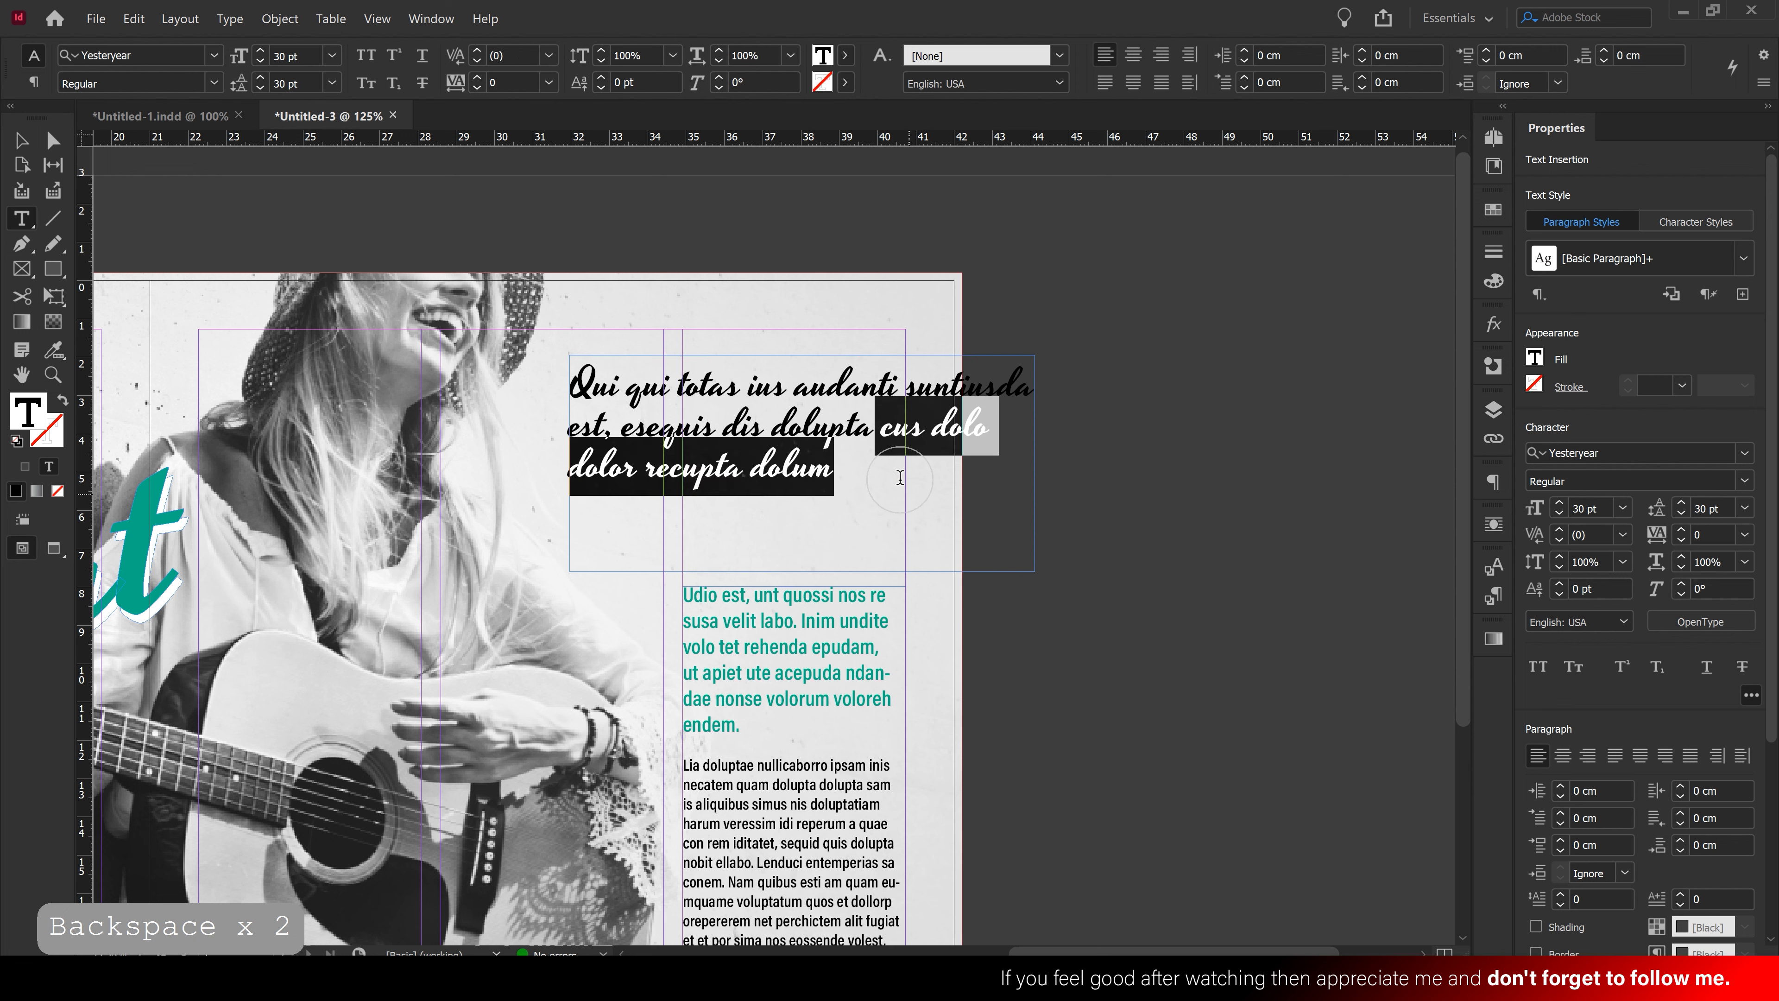
click(900, 386)
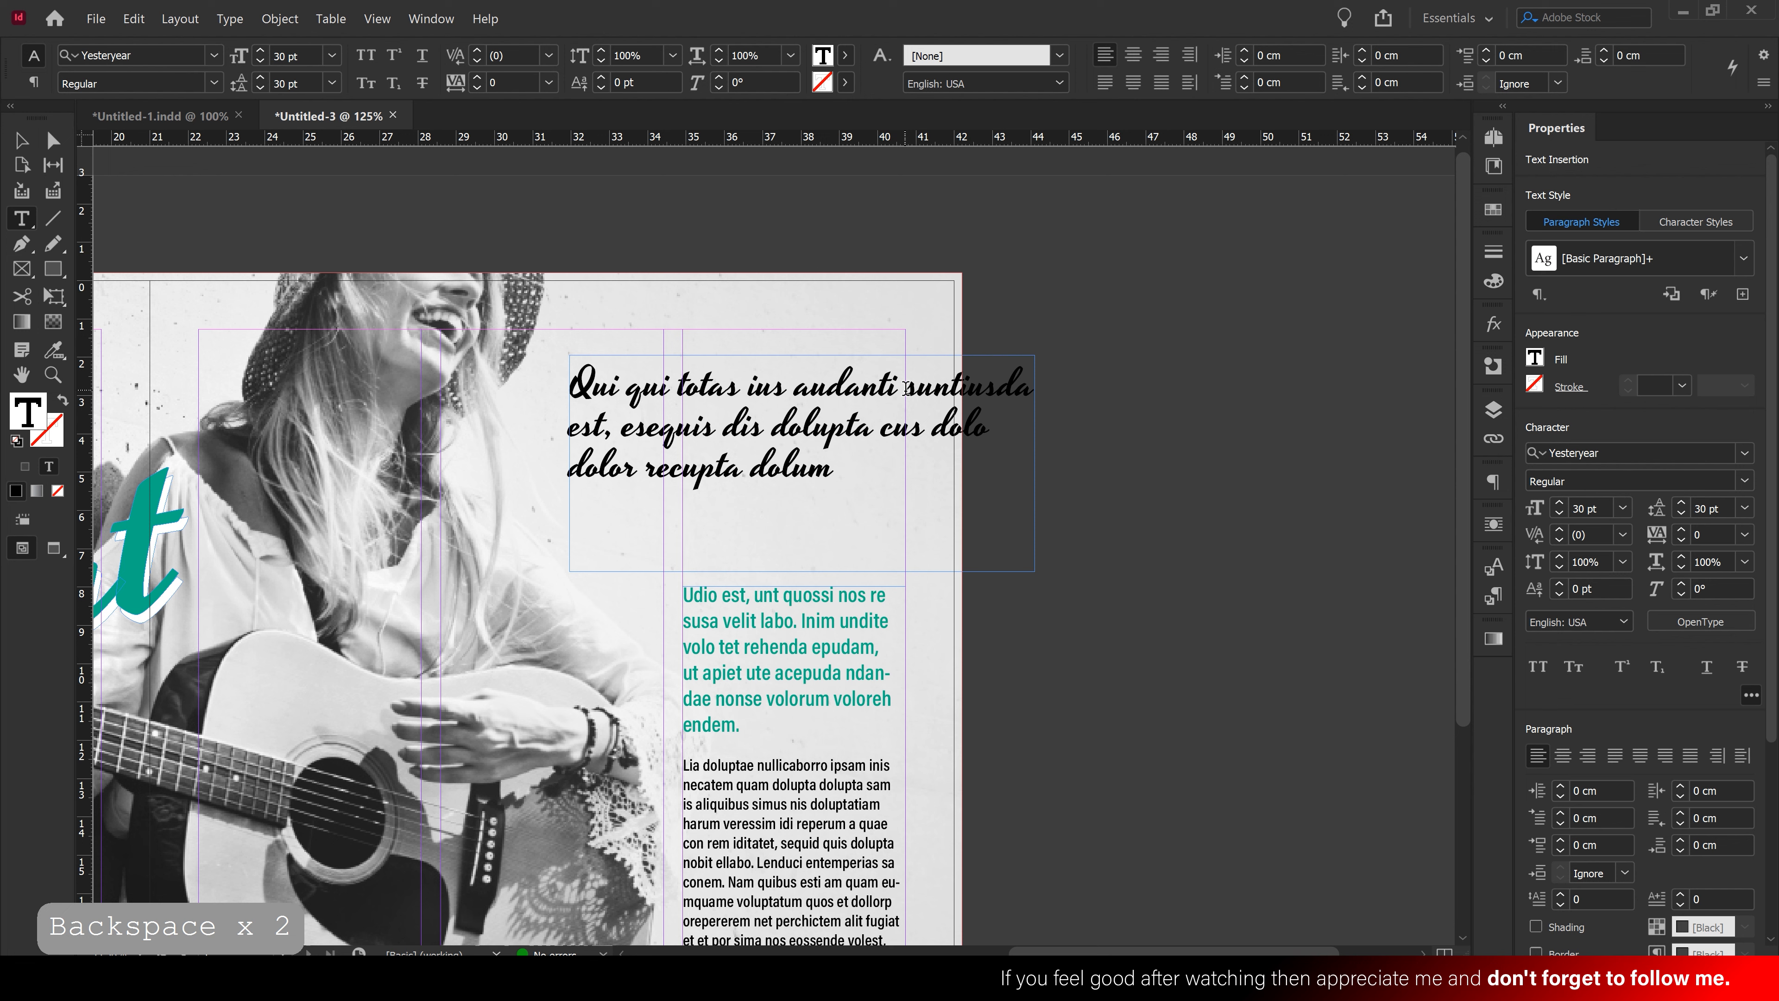
key(Return)
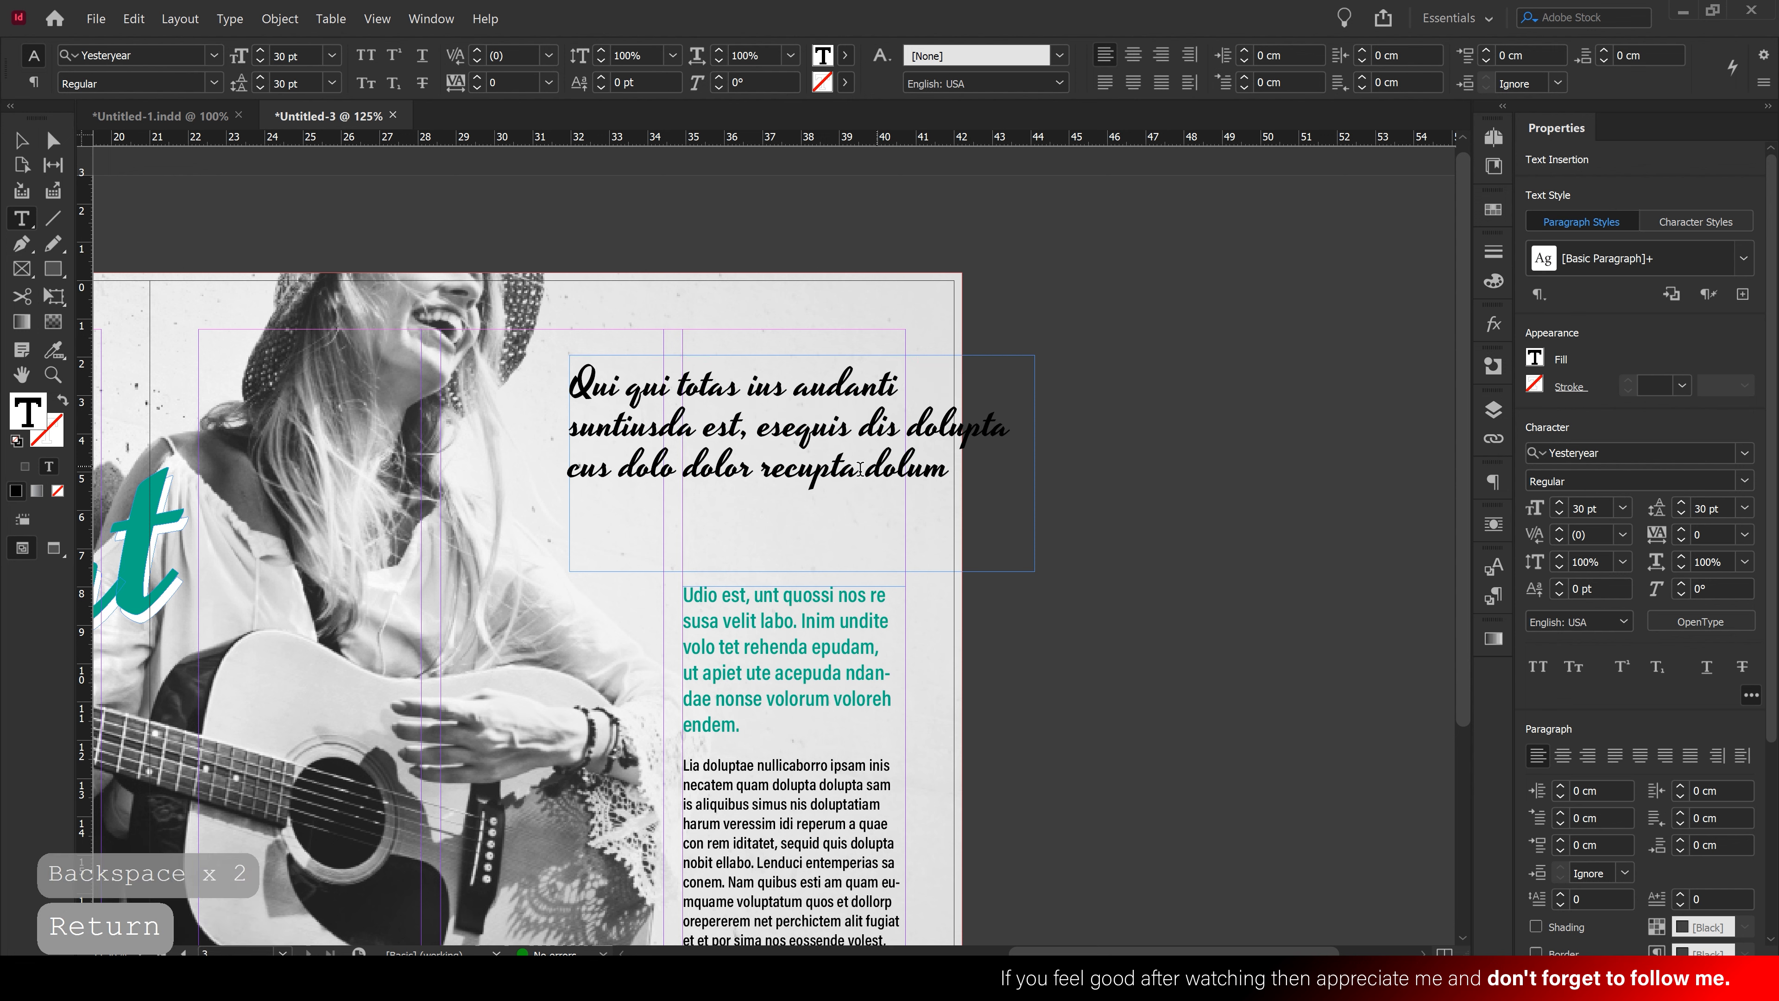
drag(756, 468, 966, 473)
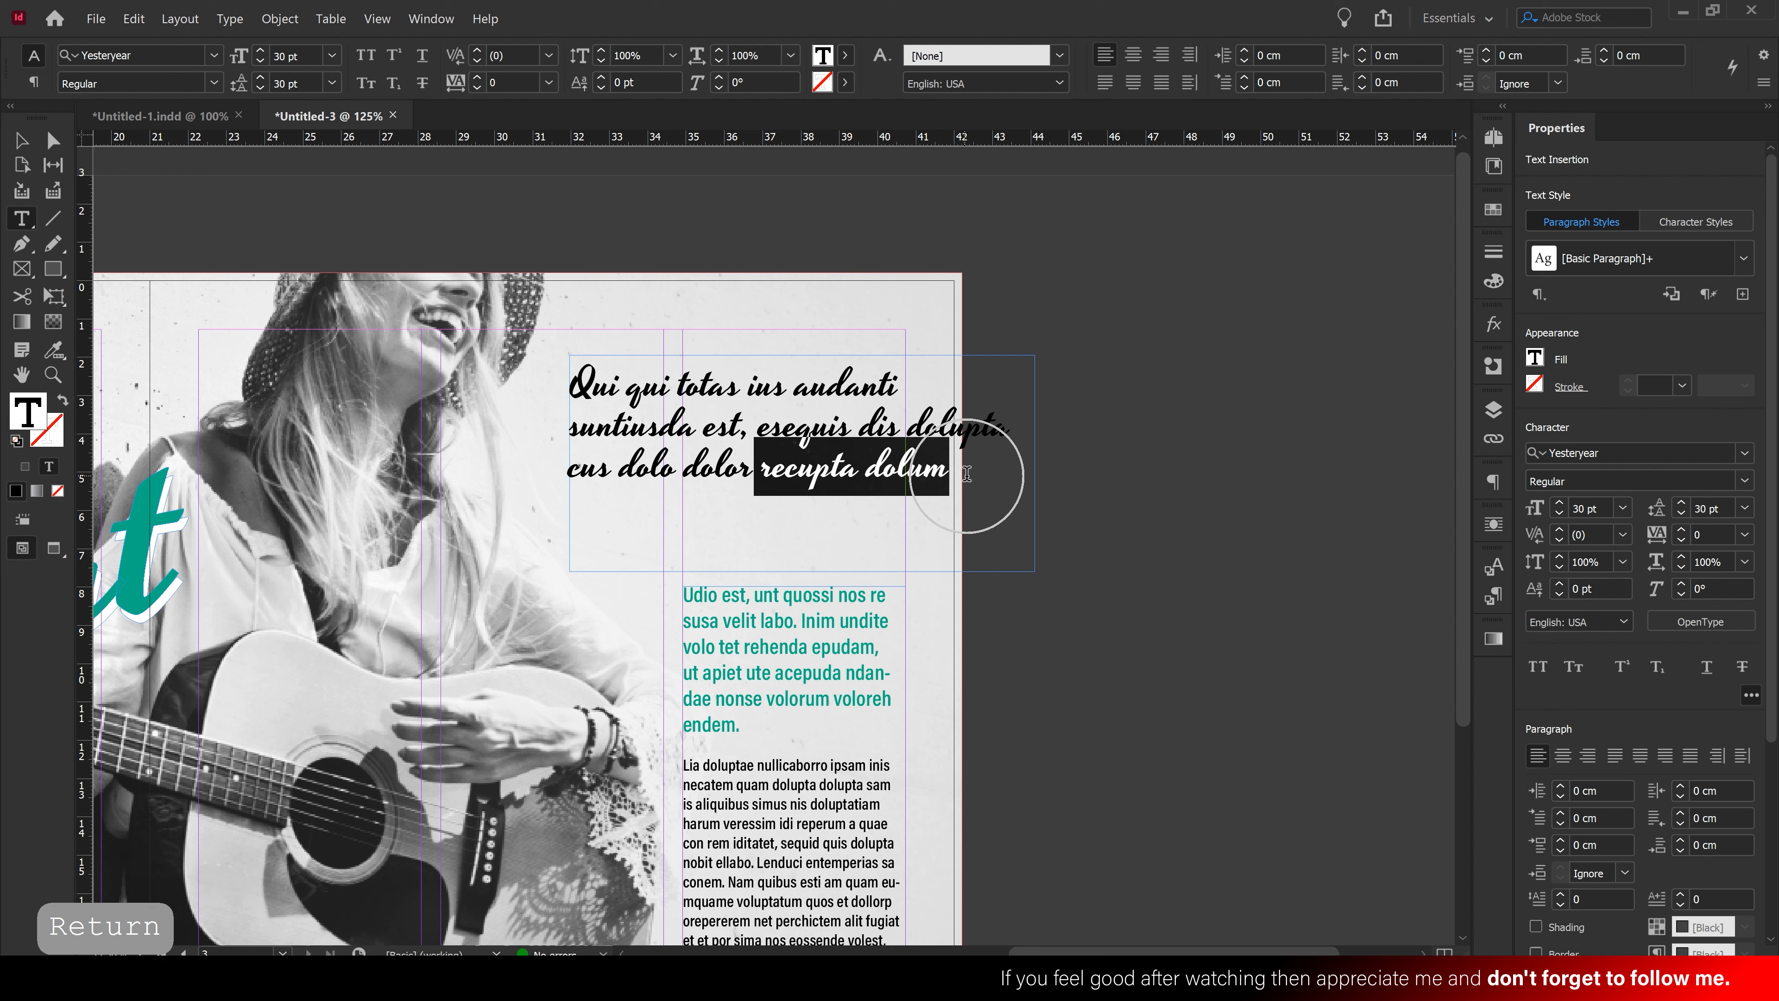
text(.)
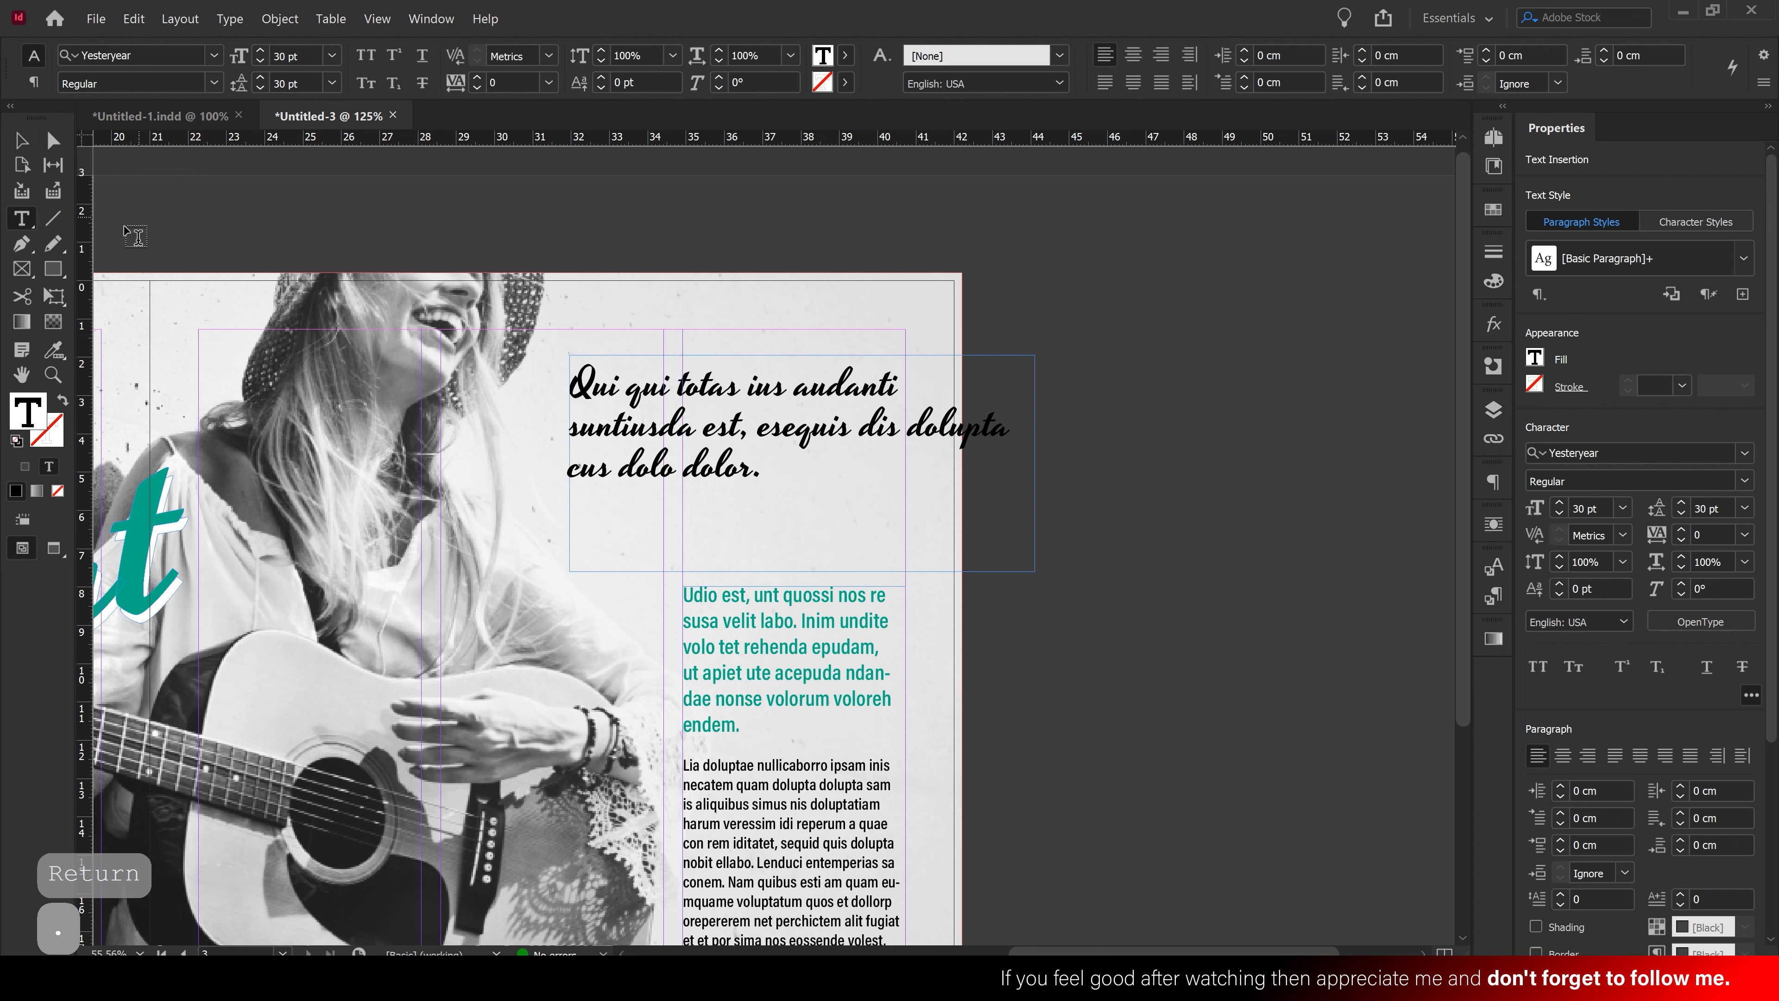
Resize the heading frame, set the text to 28 pt and shift it slightly left and down
key(Escape)
drag(803, 570, 802, 498)
drag(1034, 428, 1018, 428)
click(1560, 787)
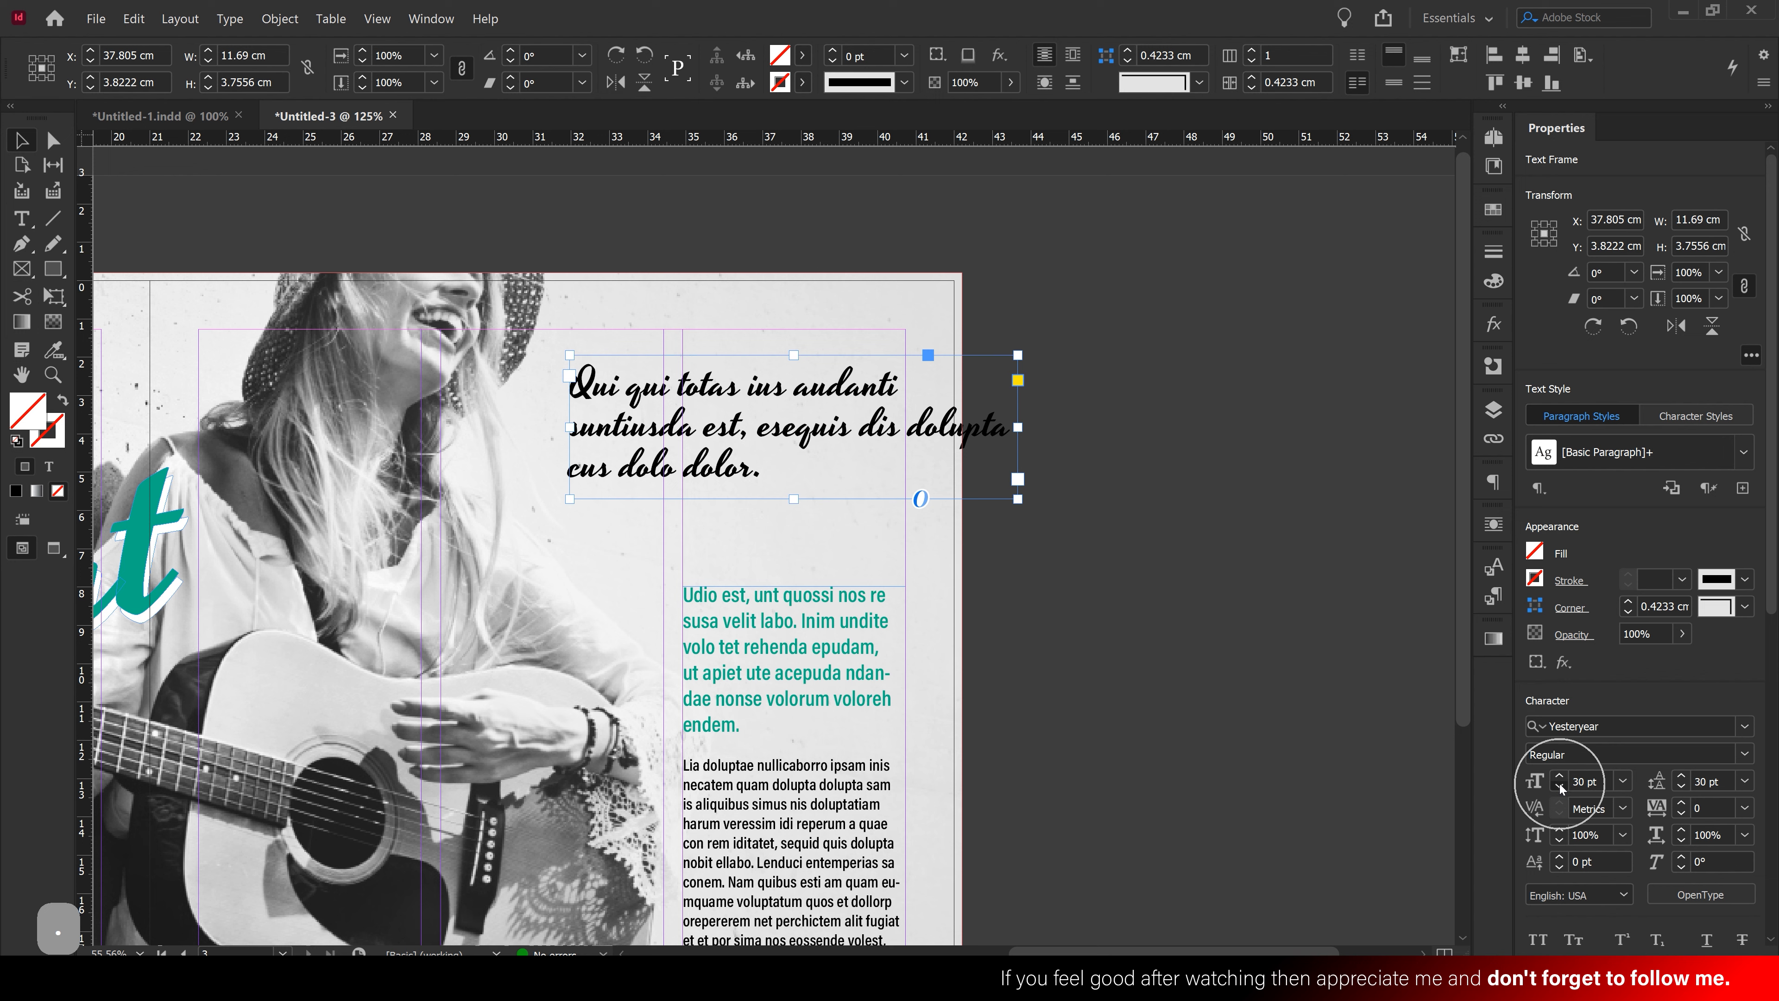
click(1559, 787)
drag(756, 430, 738, 460)
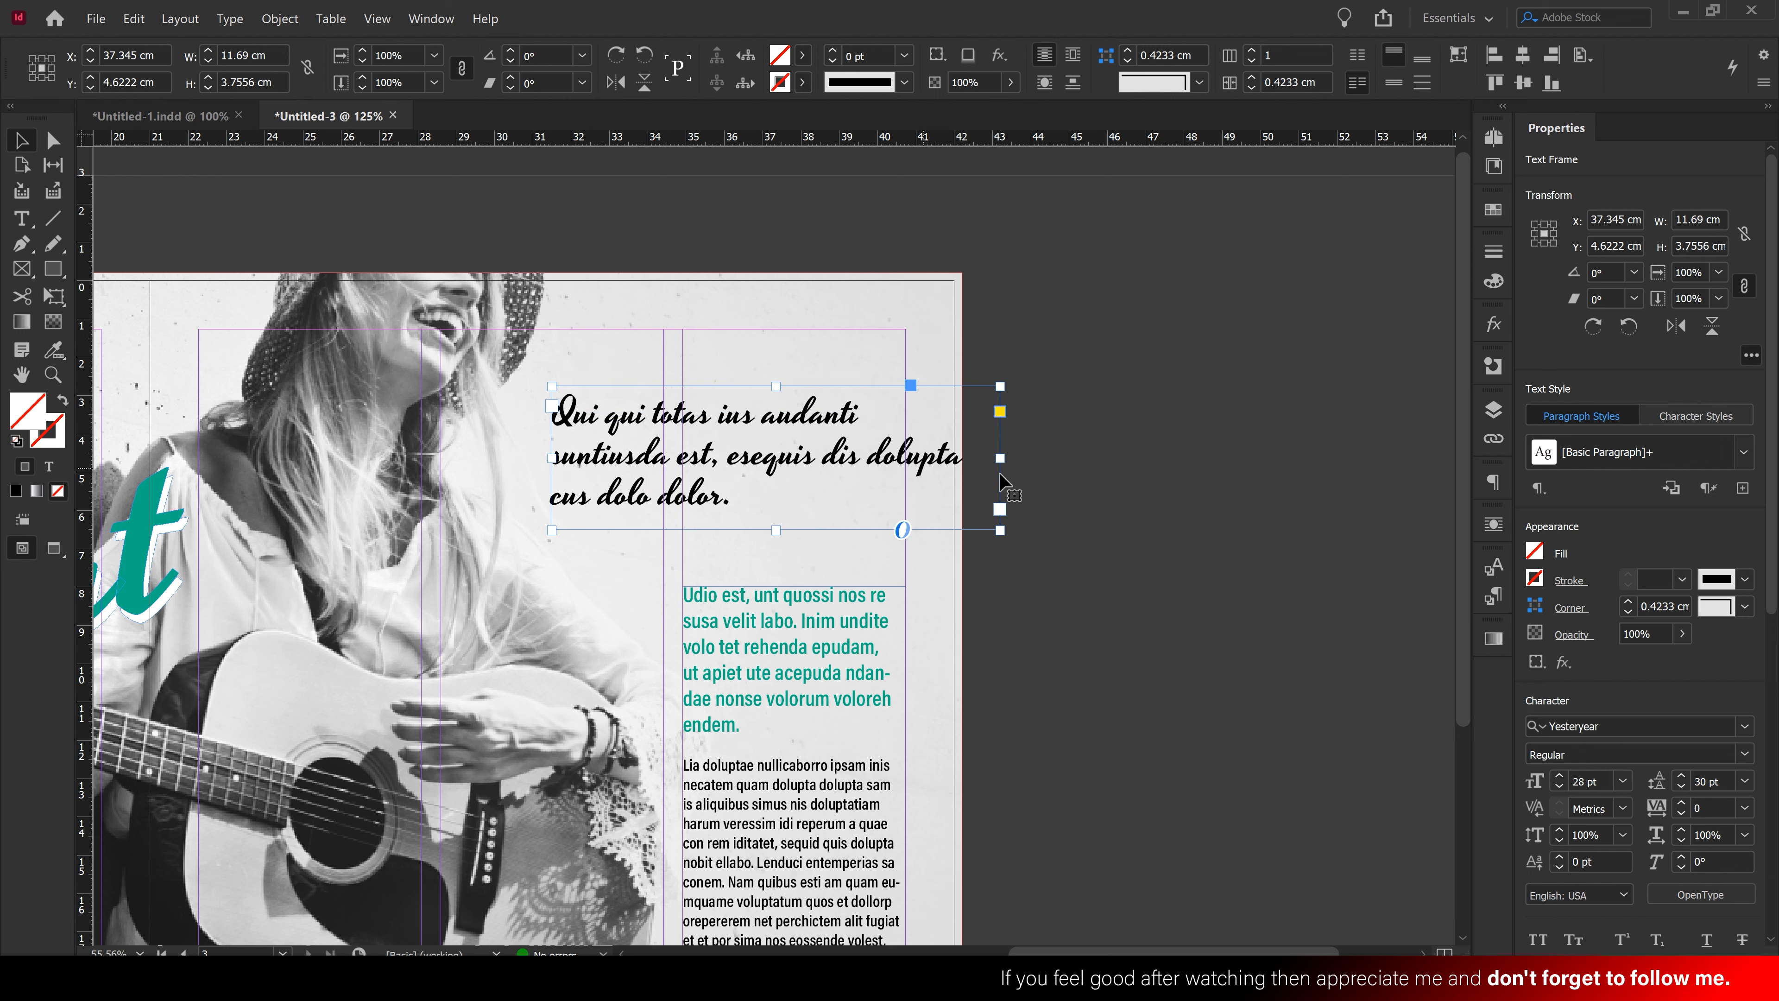
drag(1001, 460, 1180, 457)
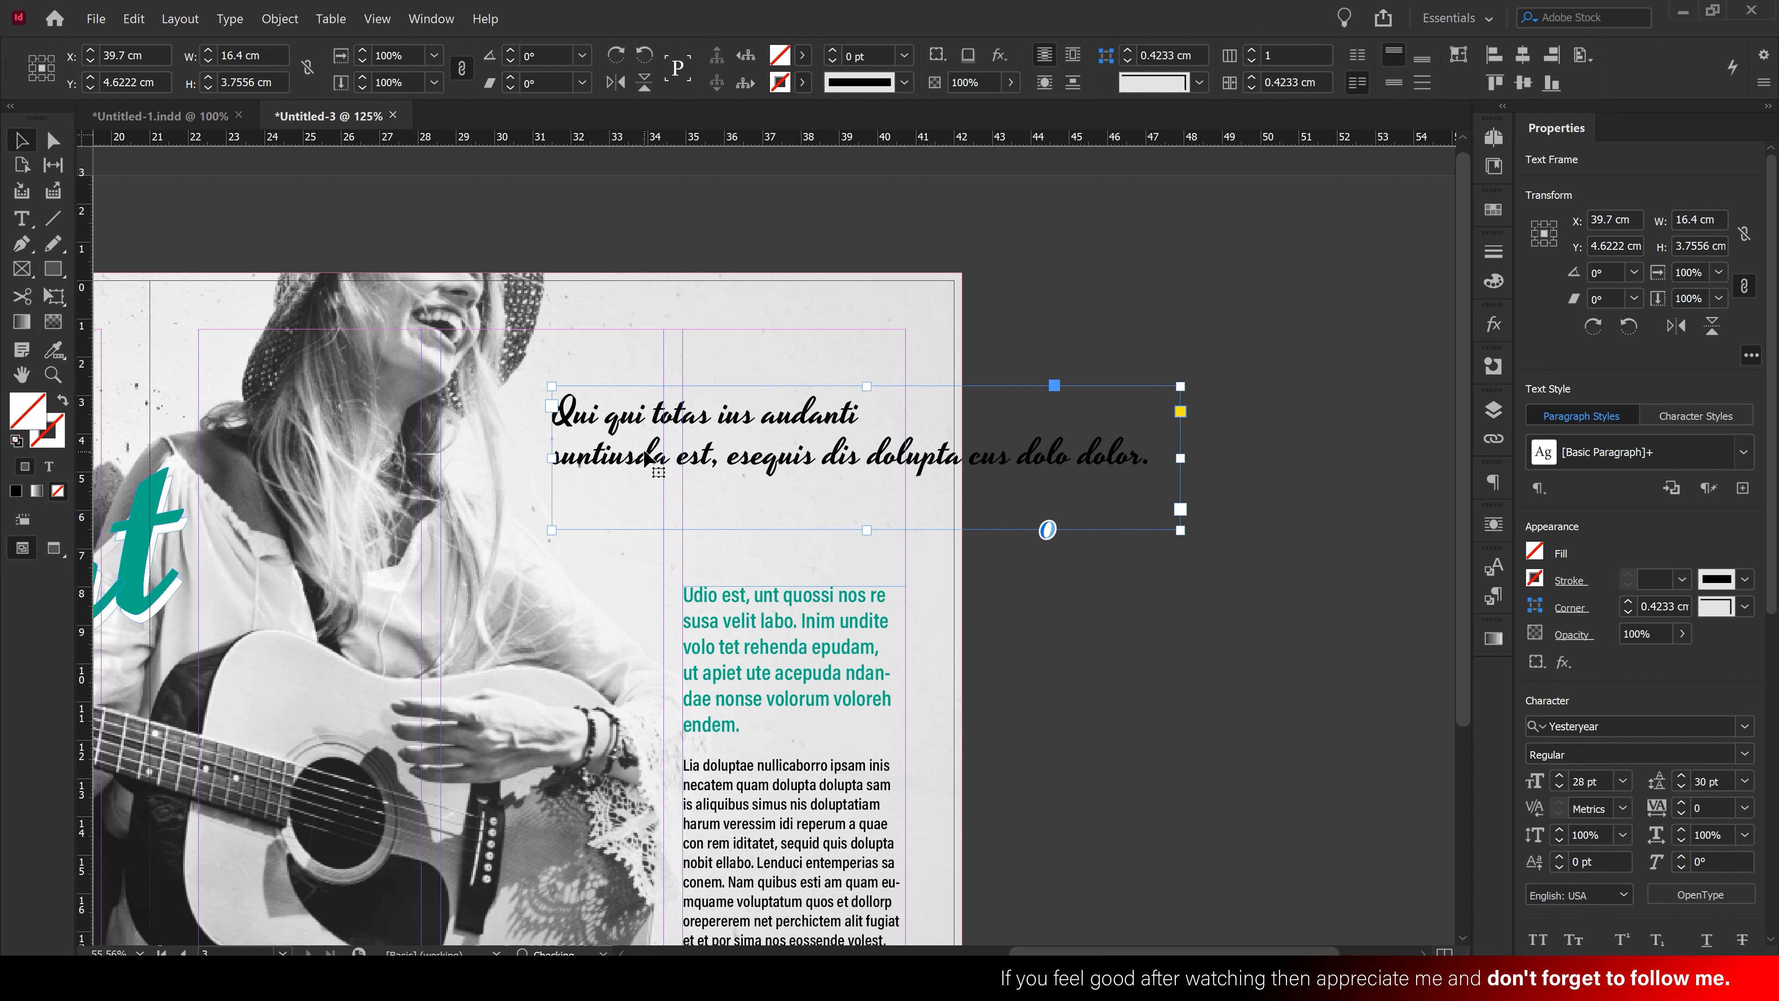
Break the line after 'dis', delete 'cus' and narrow the frame to fit the quote
double_click(804, 462)
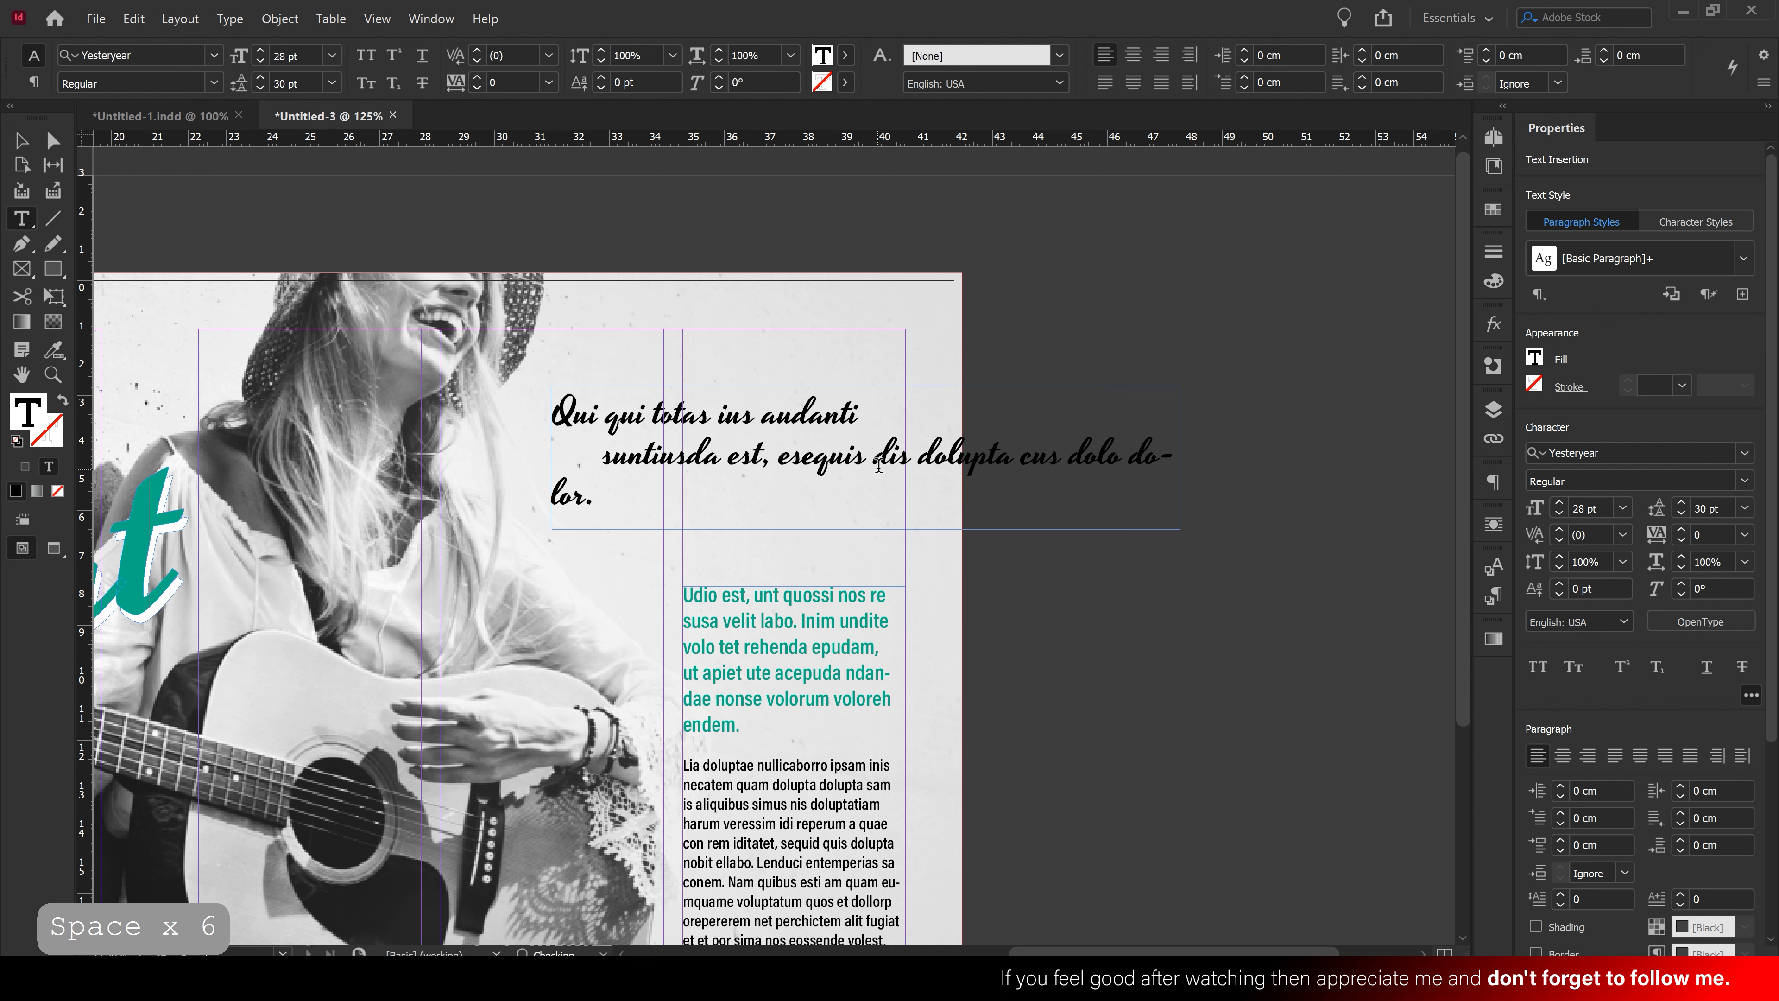
click(922, 459)
key(Return)
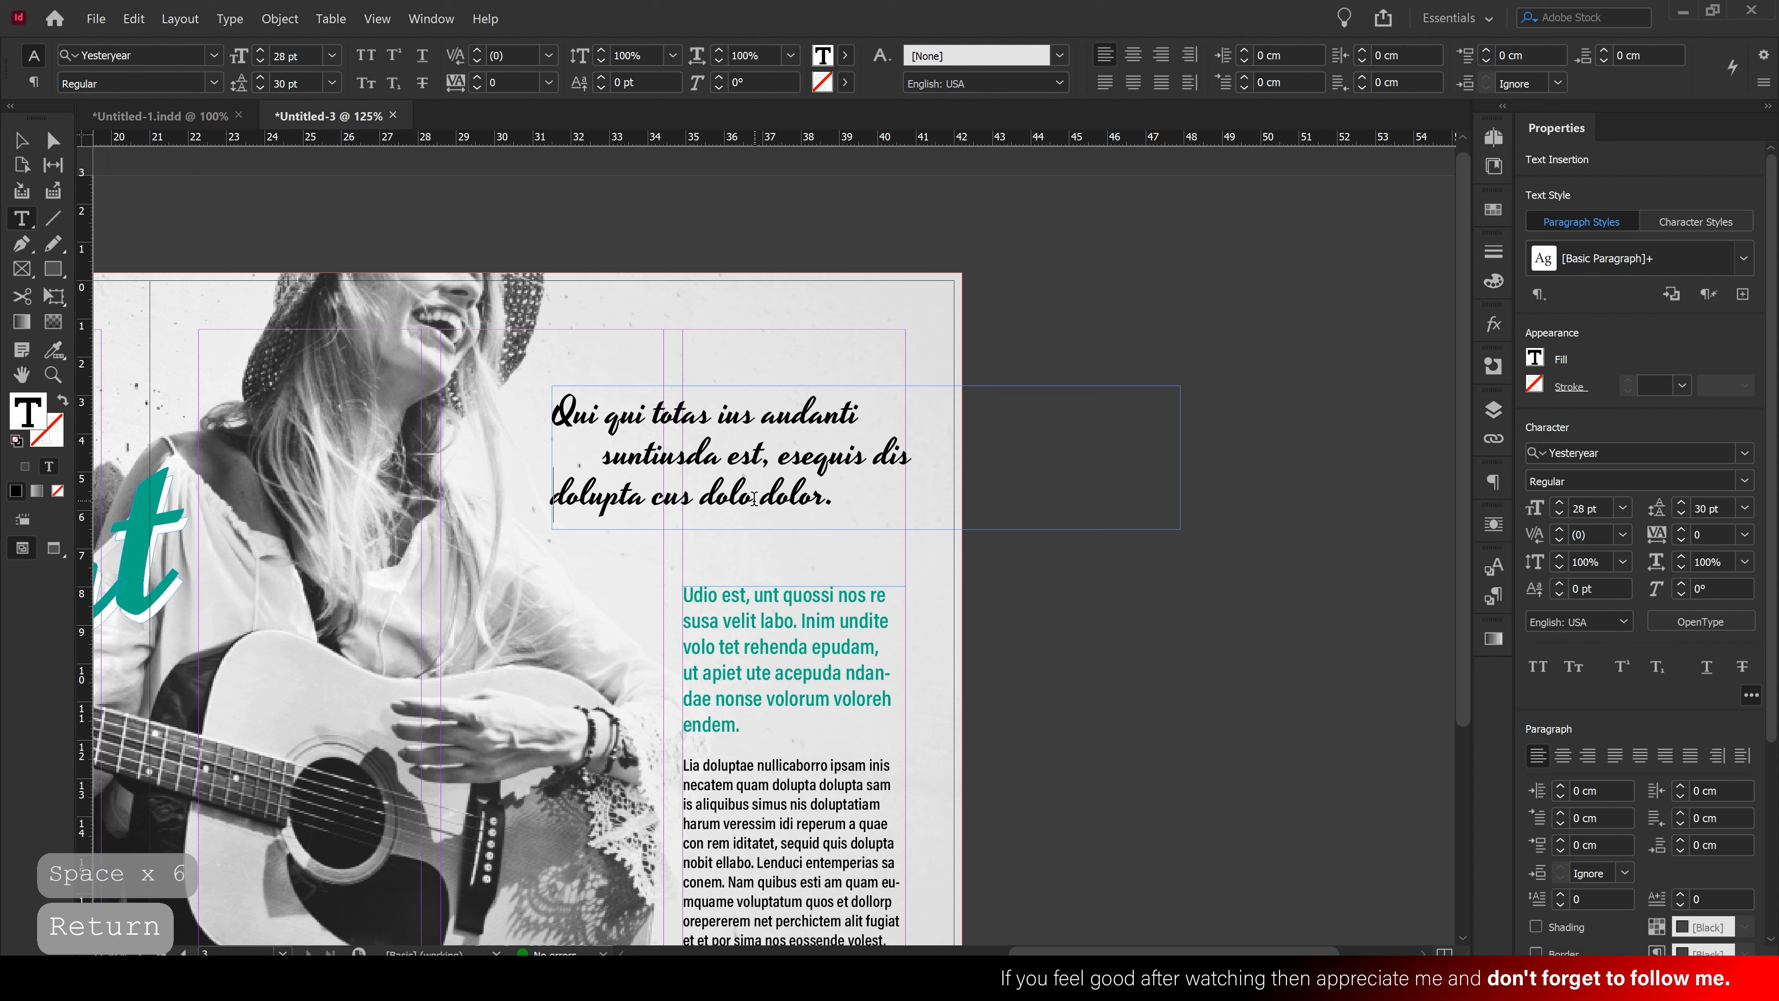
drag(752, 498, 840, 498)
drag(693, 499, 658, 502)
key(BackSpace)
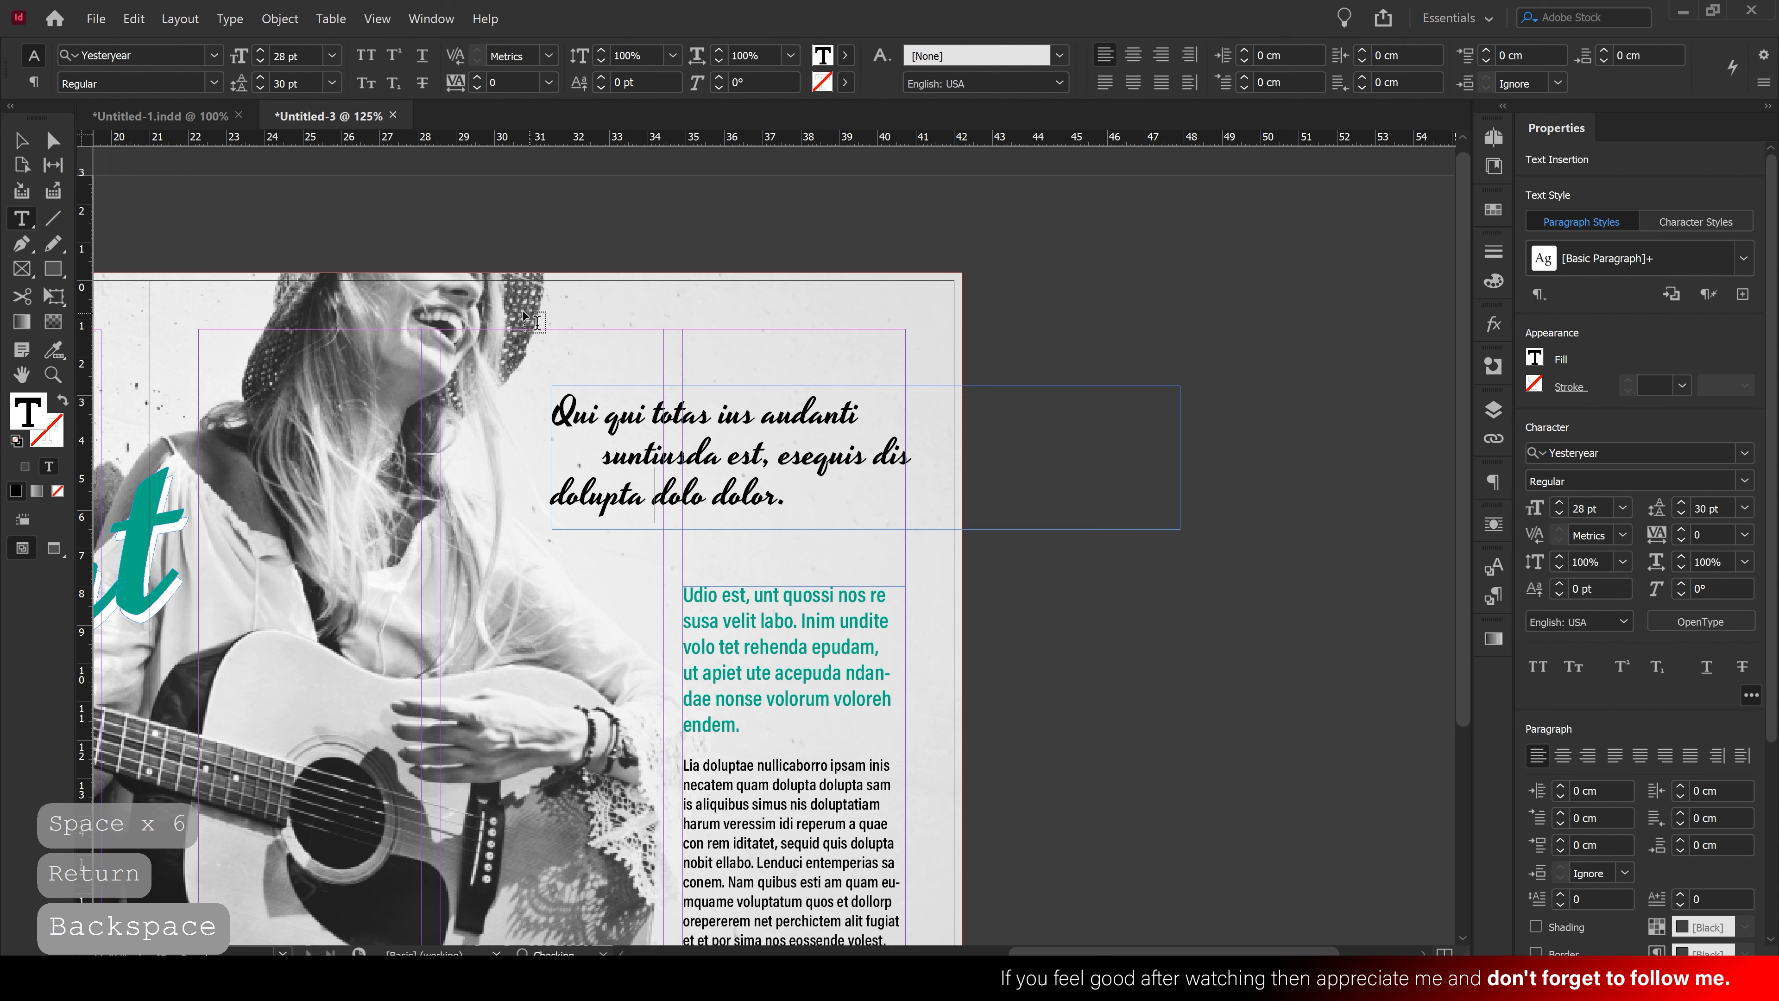
click(20, 141)
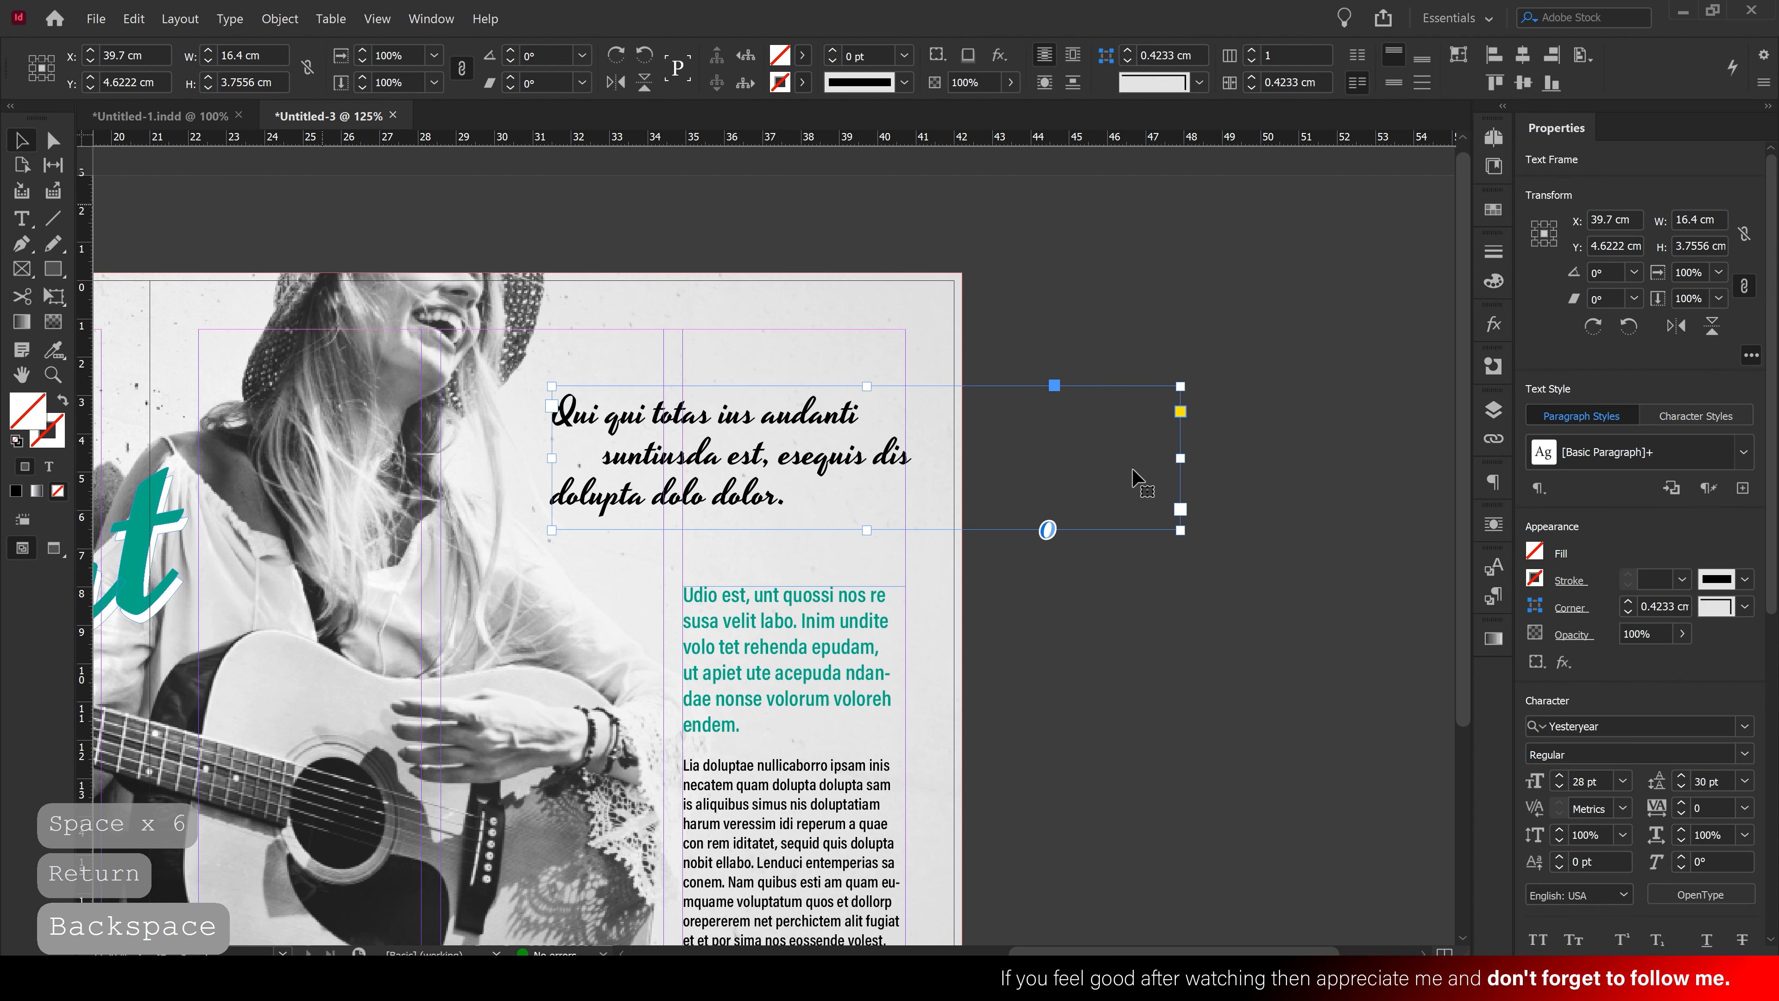
drag(1180, 458, 834, 471)
Set the whole teal lead-in paragraph in Acumin Condensed Black instead of Semibold
click(988, 511)
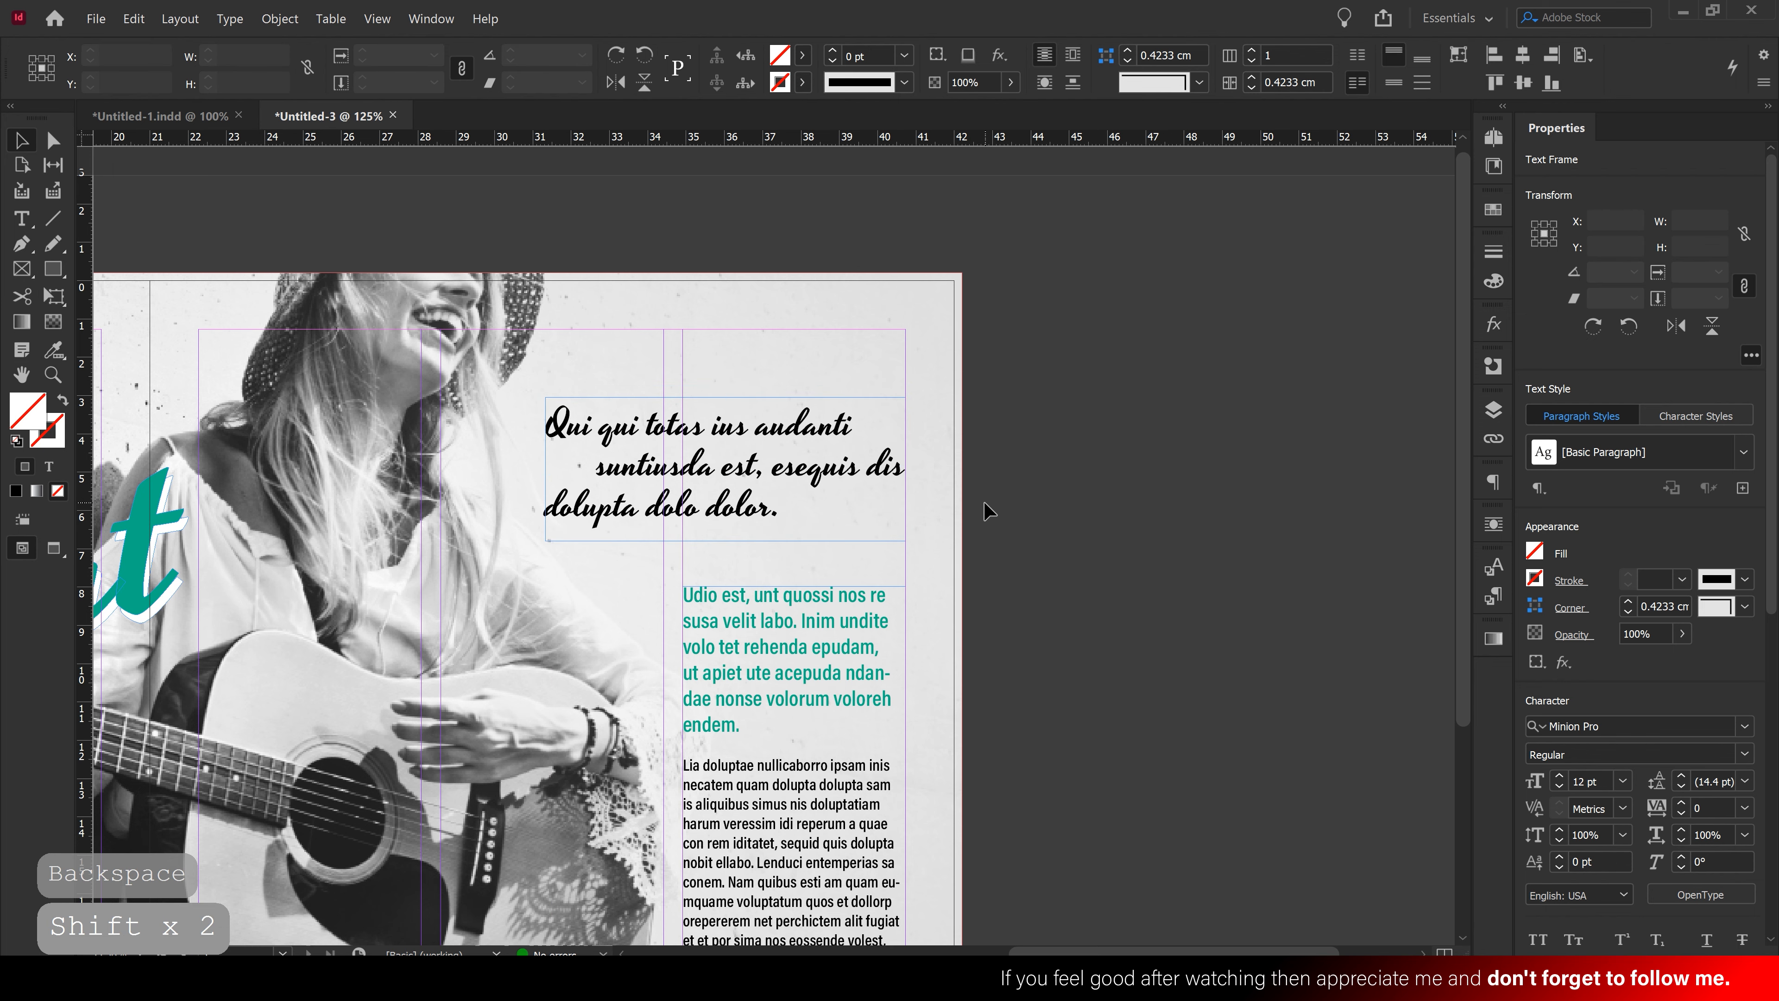
scroll(987, 511, down, 4)
scroll(988, 511, up, 1)
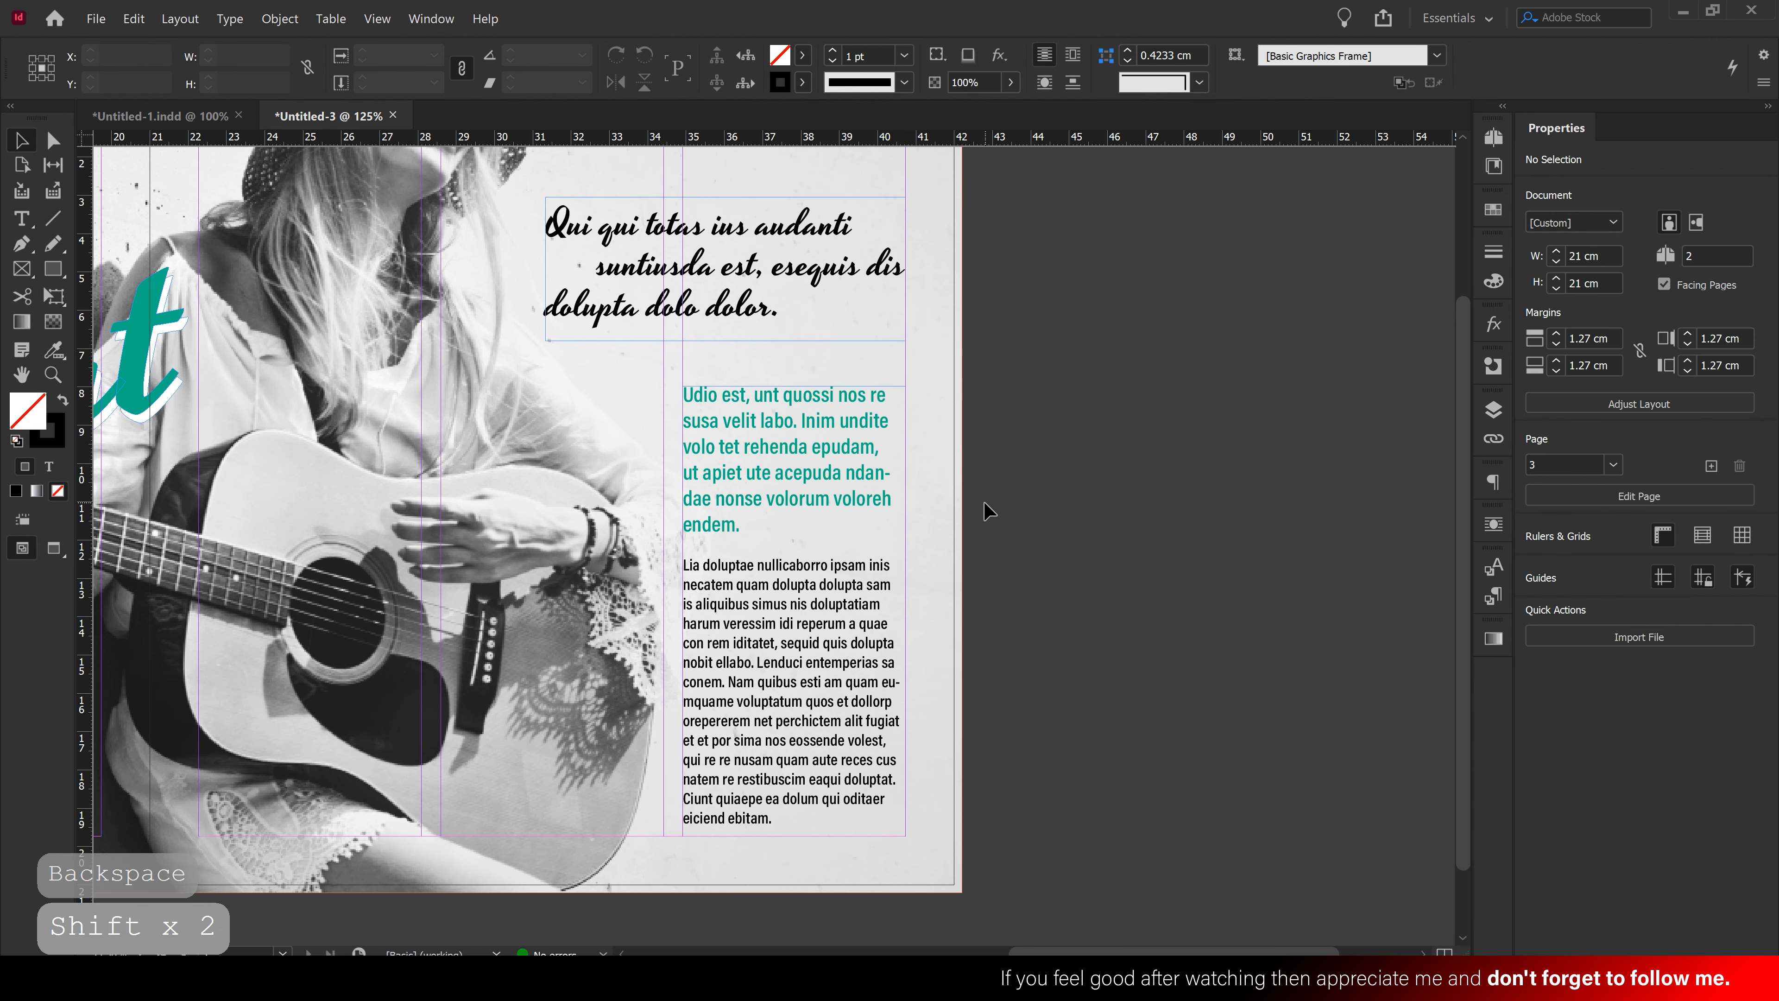
click(807, 480)
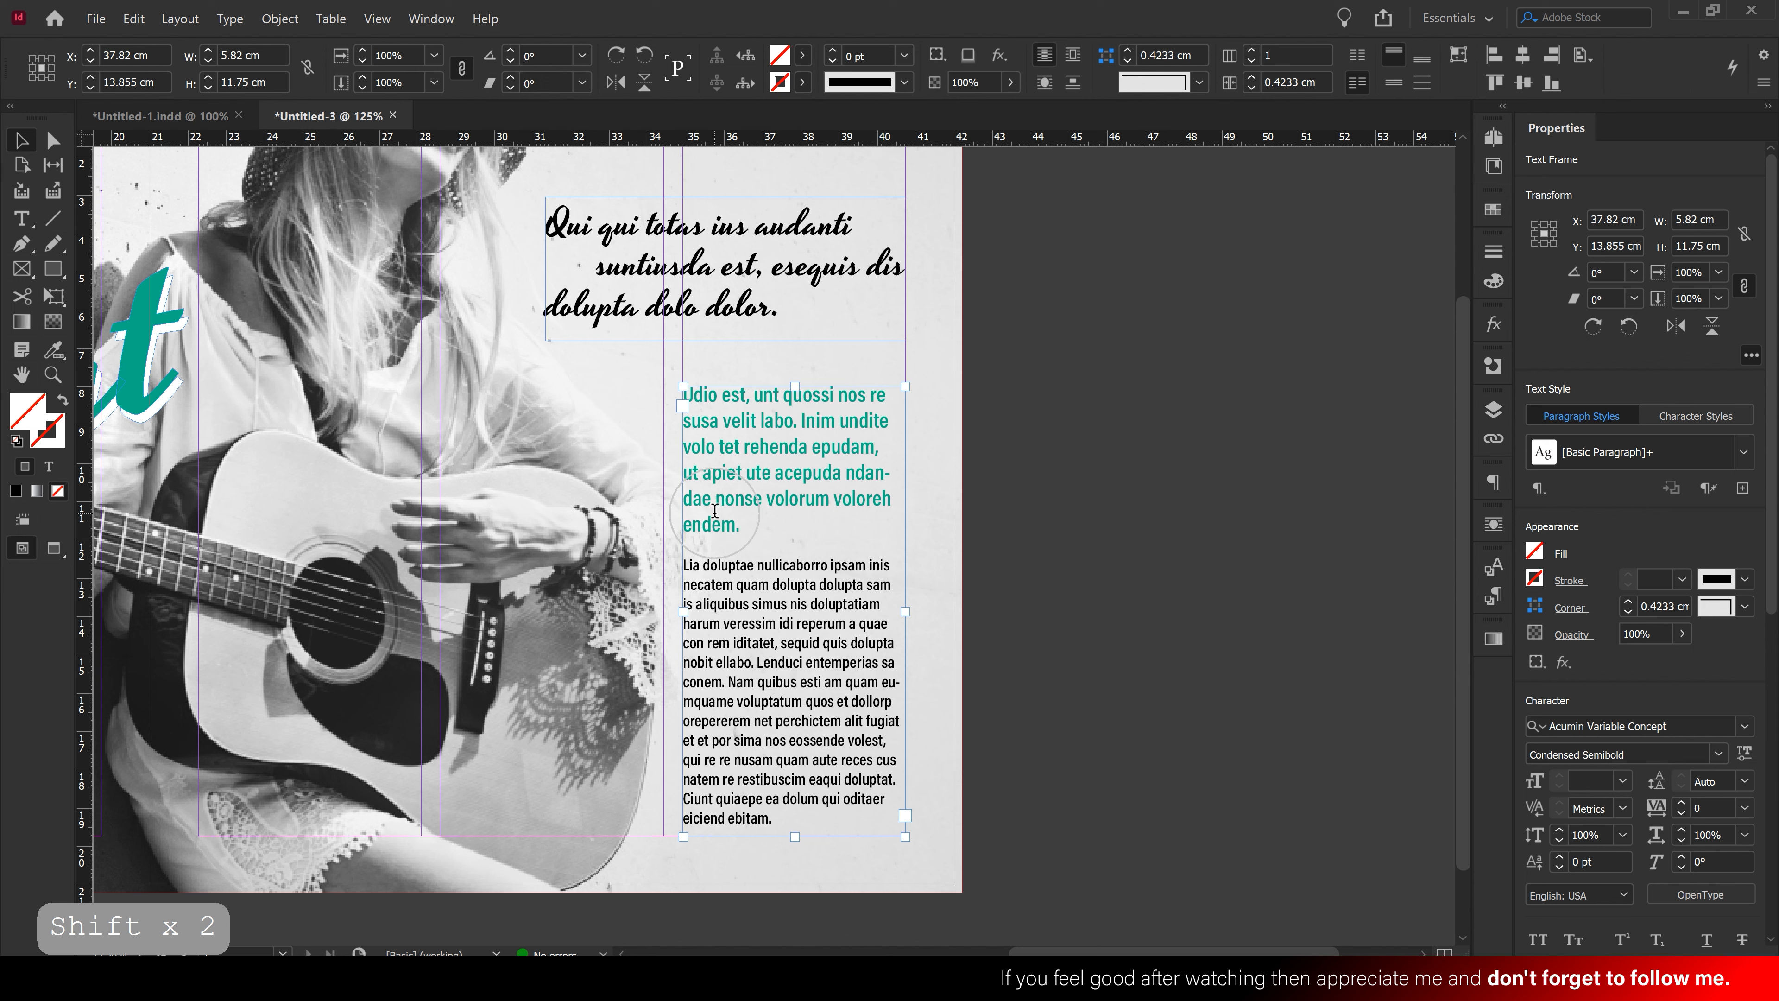
double_click(745, 528)
drag(746, 528, 638, 389)
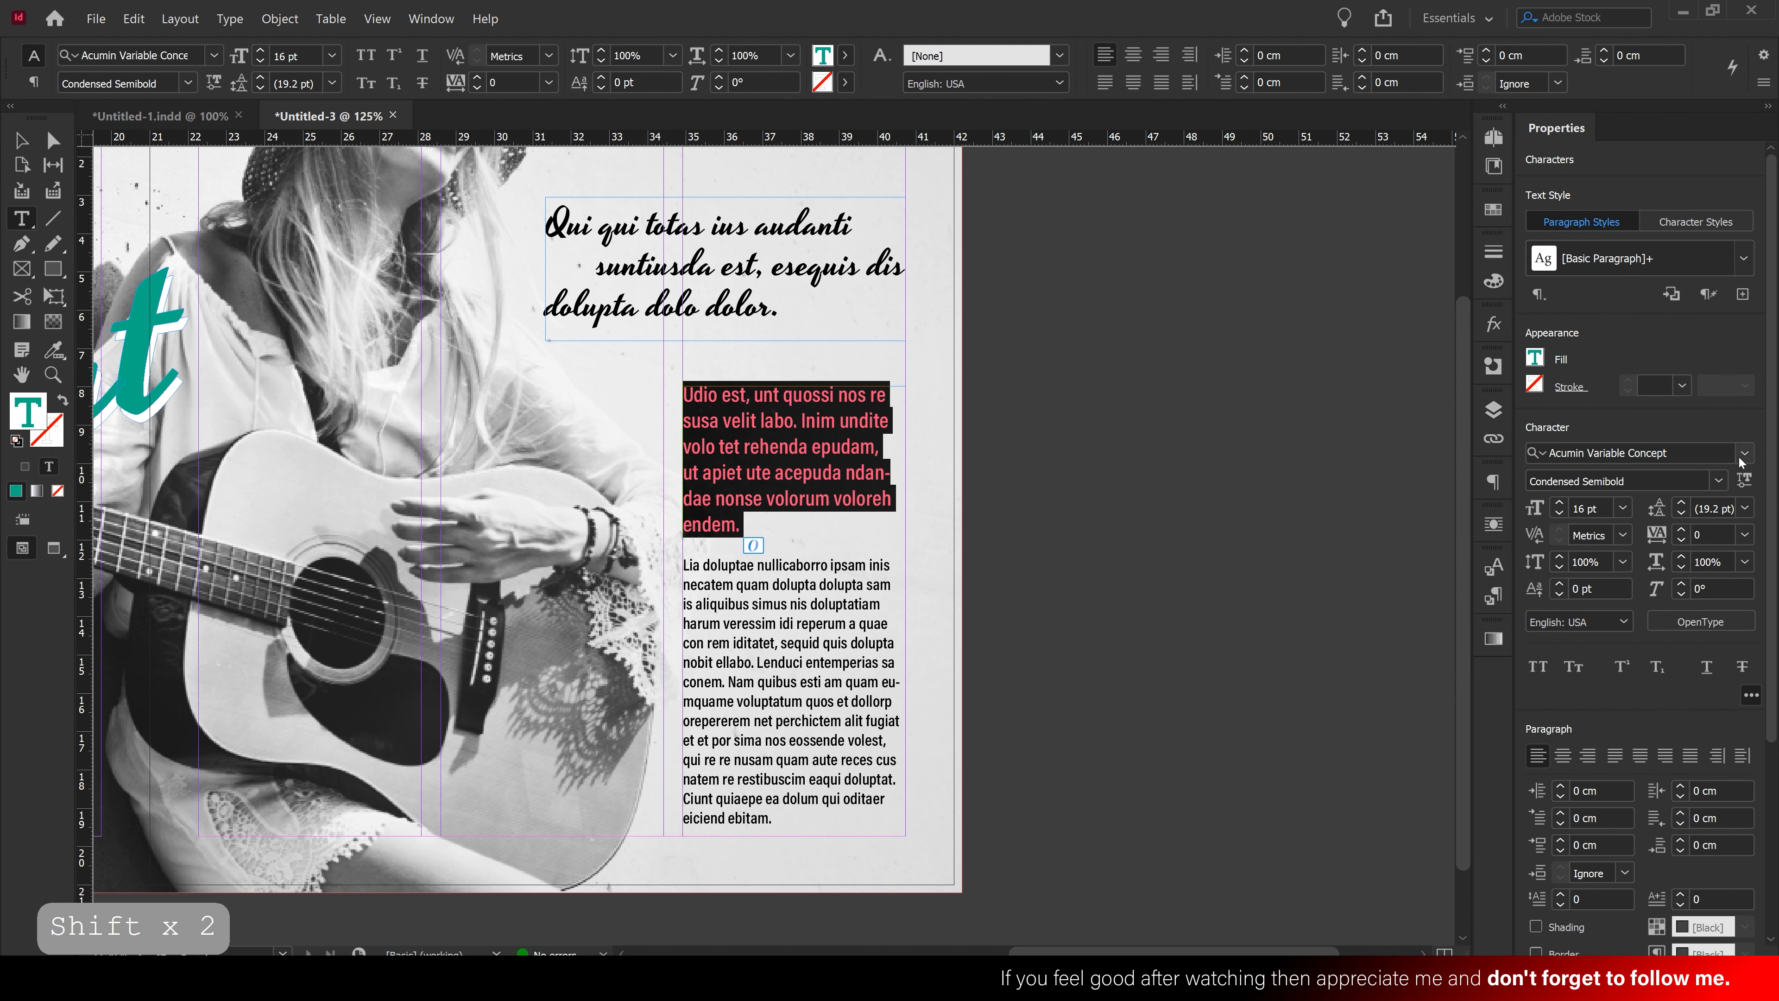
click(1724, 481)
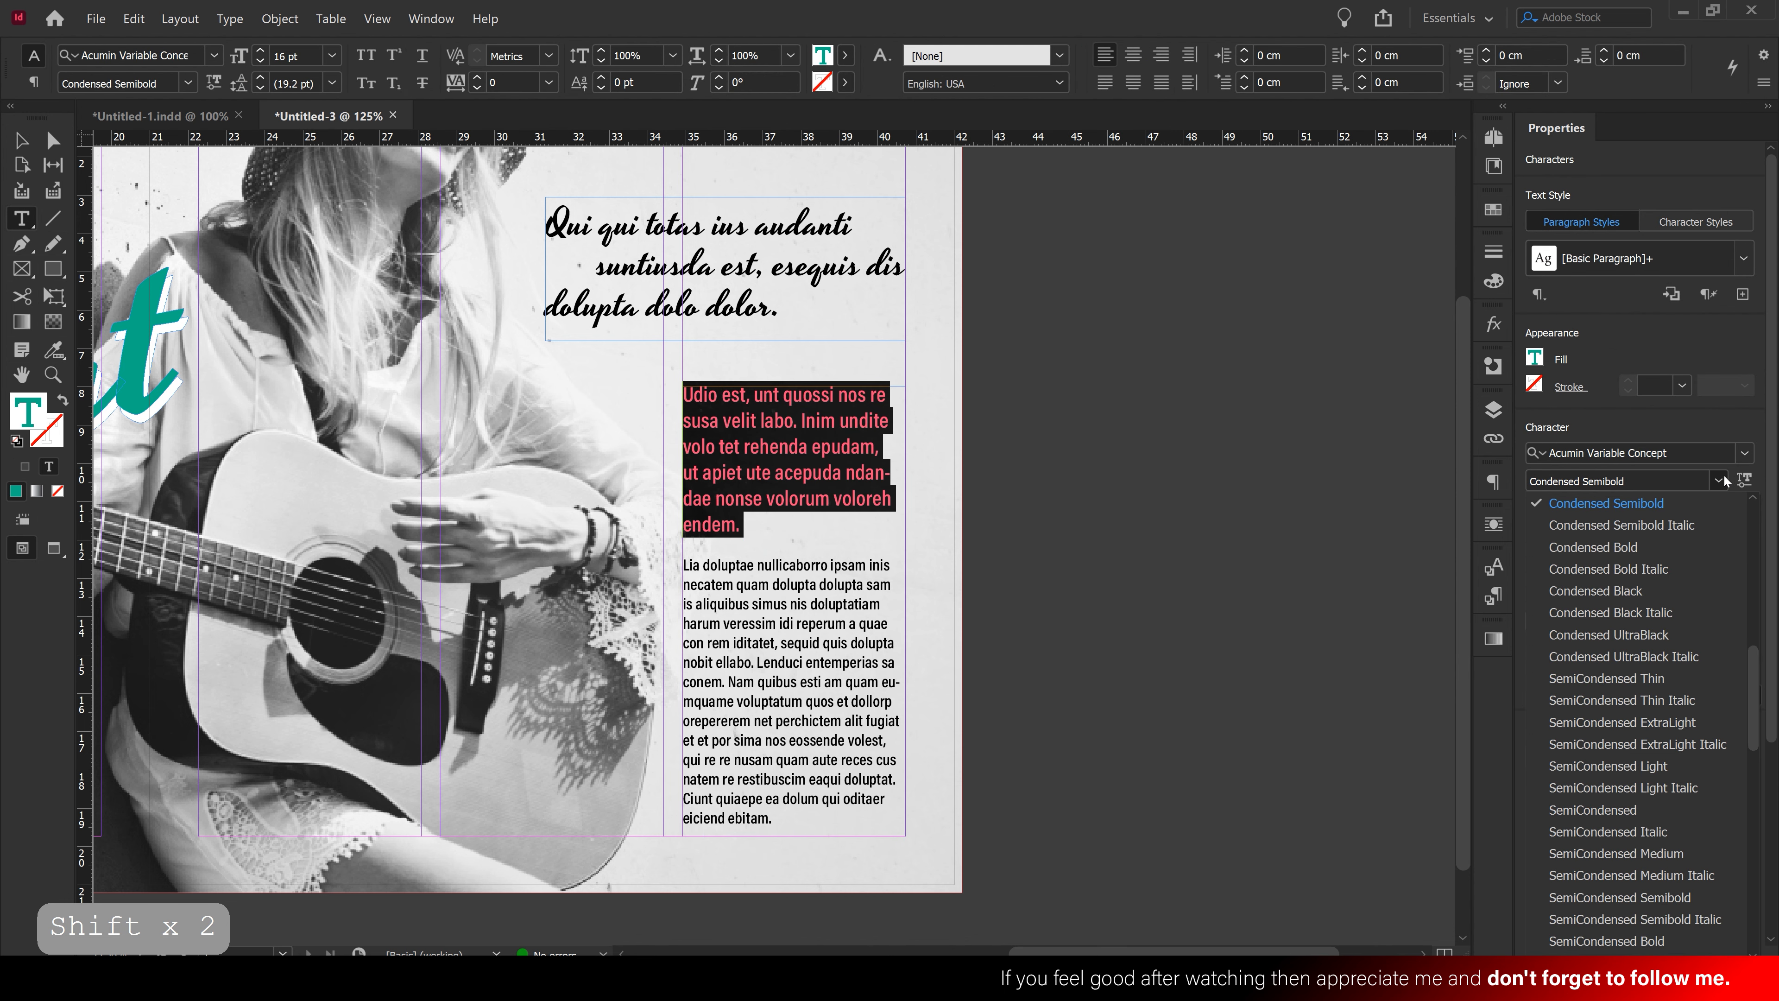
click(1673, 547)
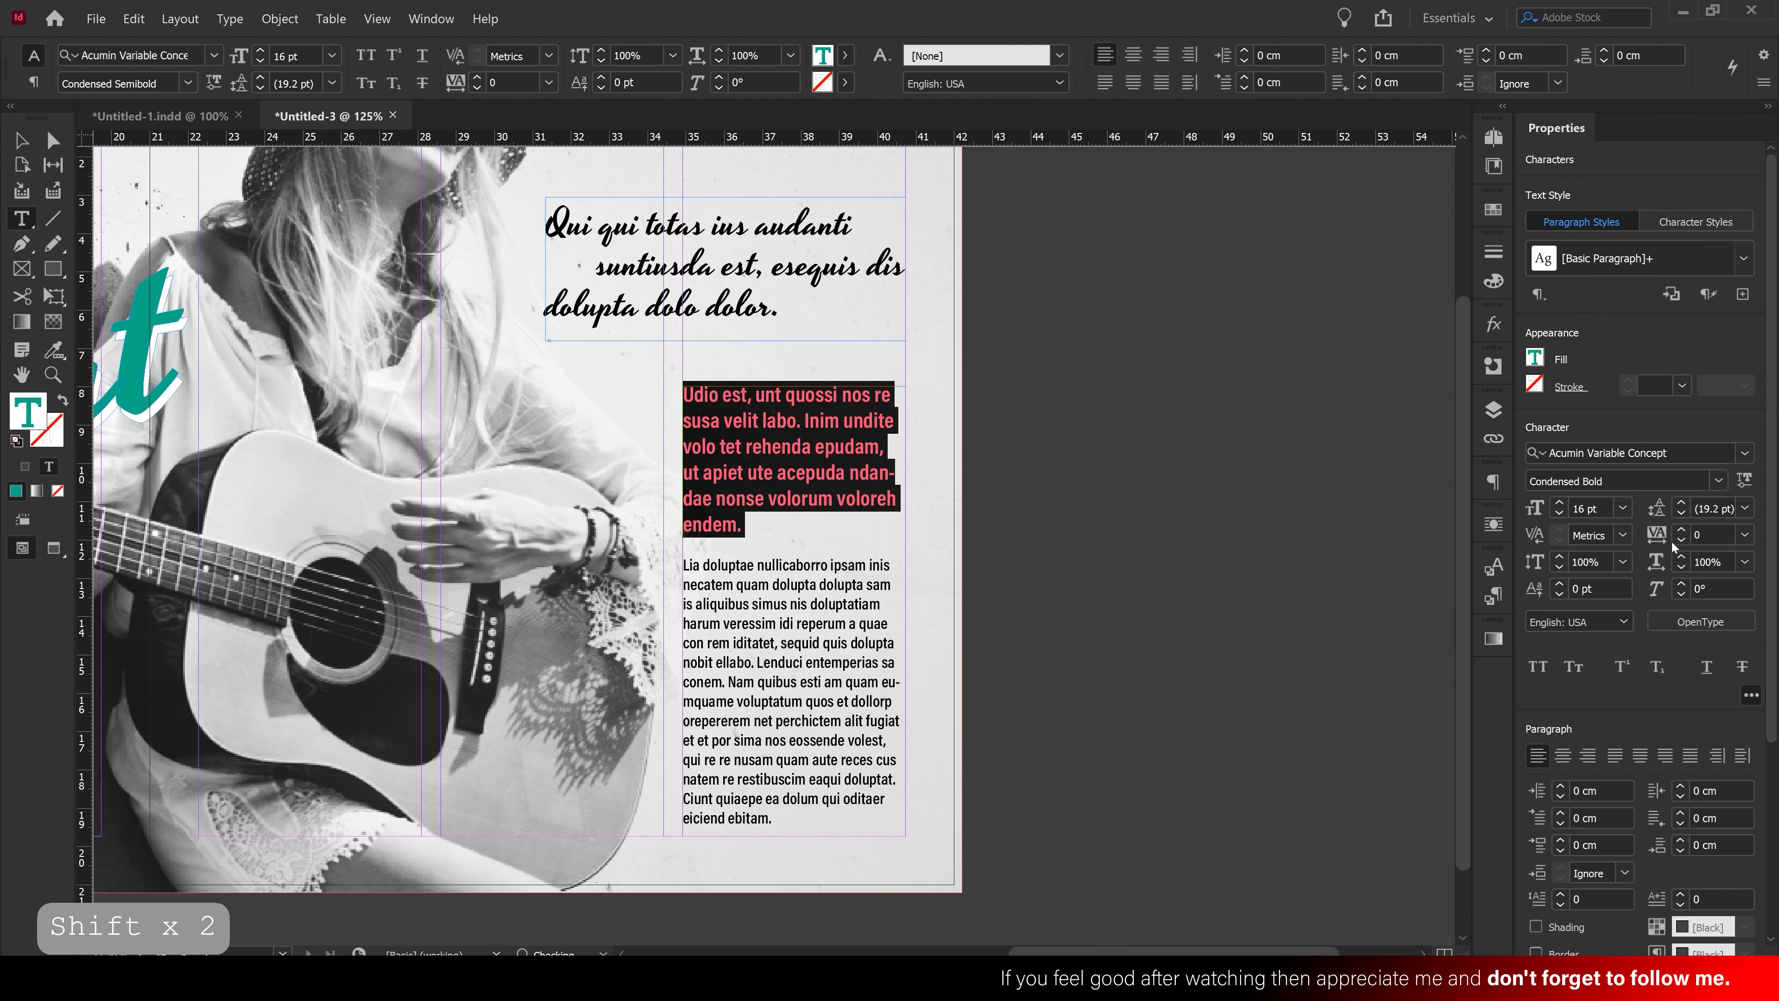
click(1718, 482)
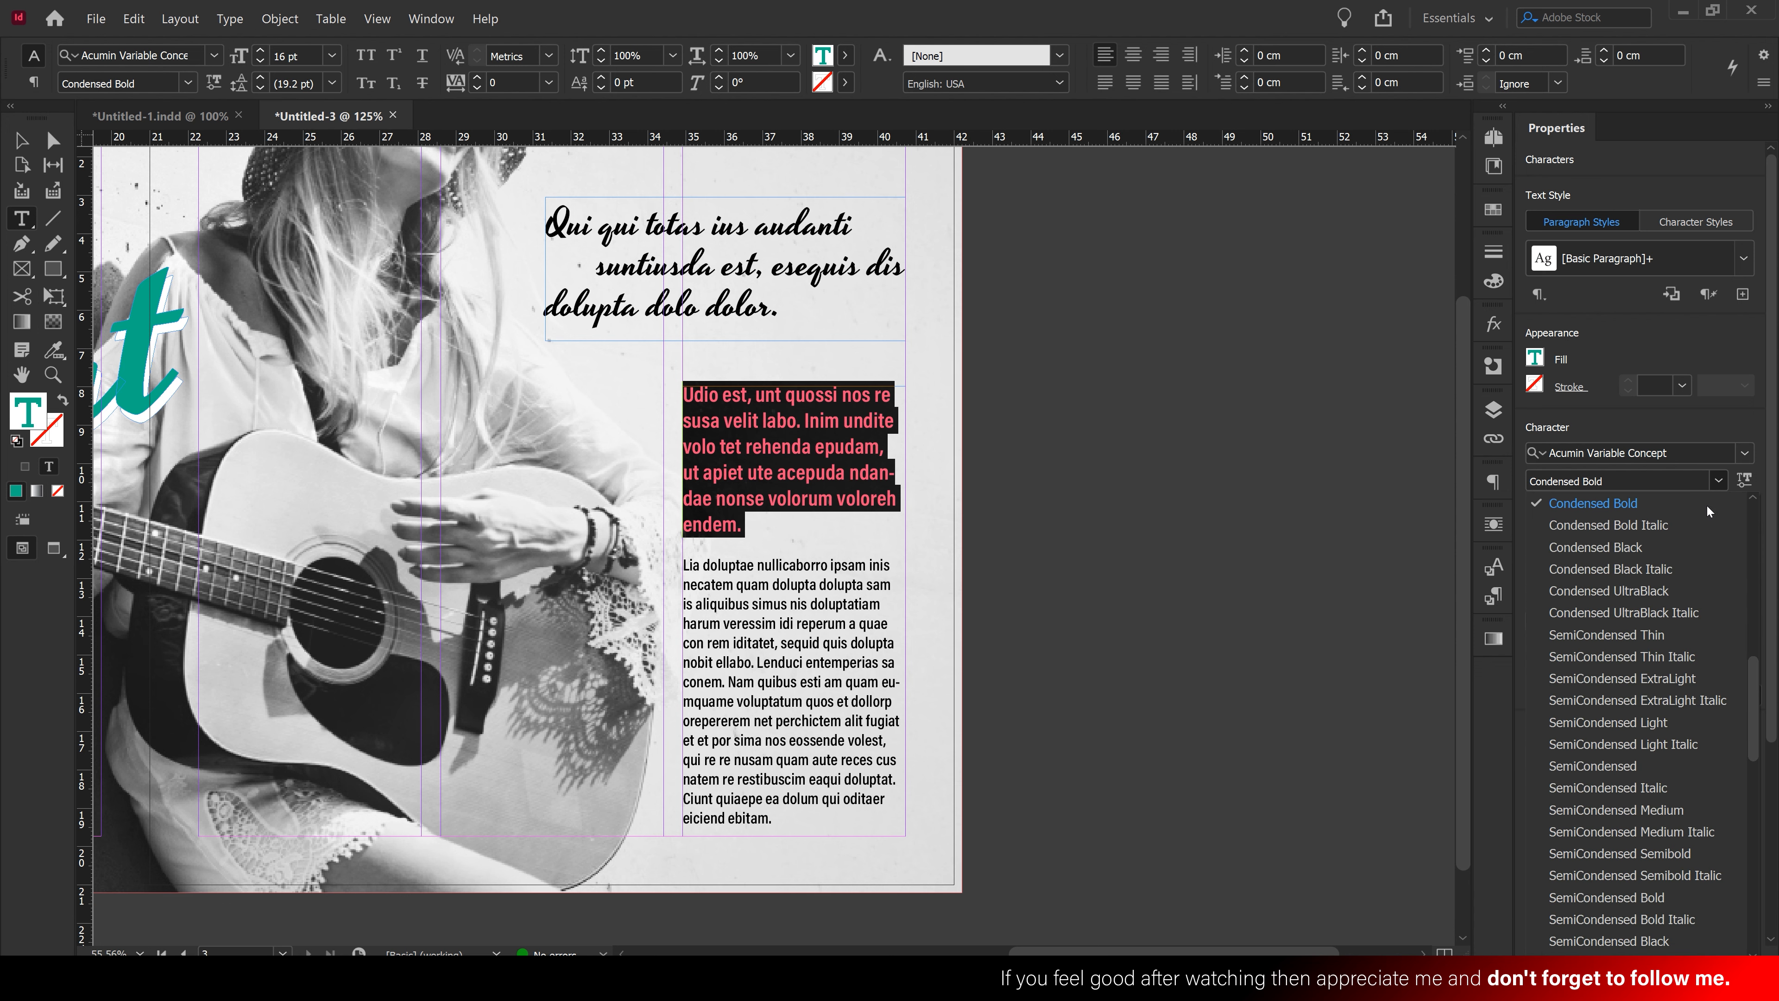
click(1686, 546)
click(828, 476)
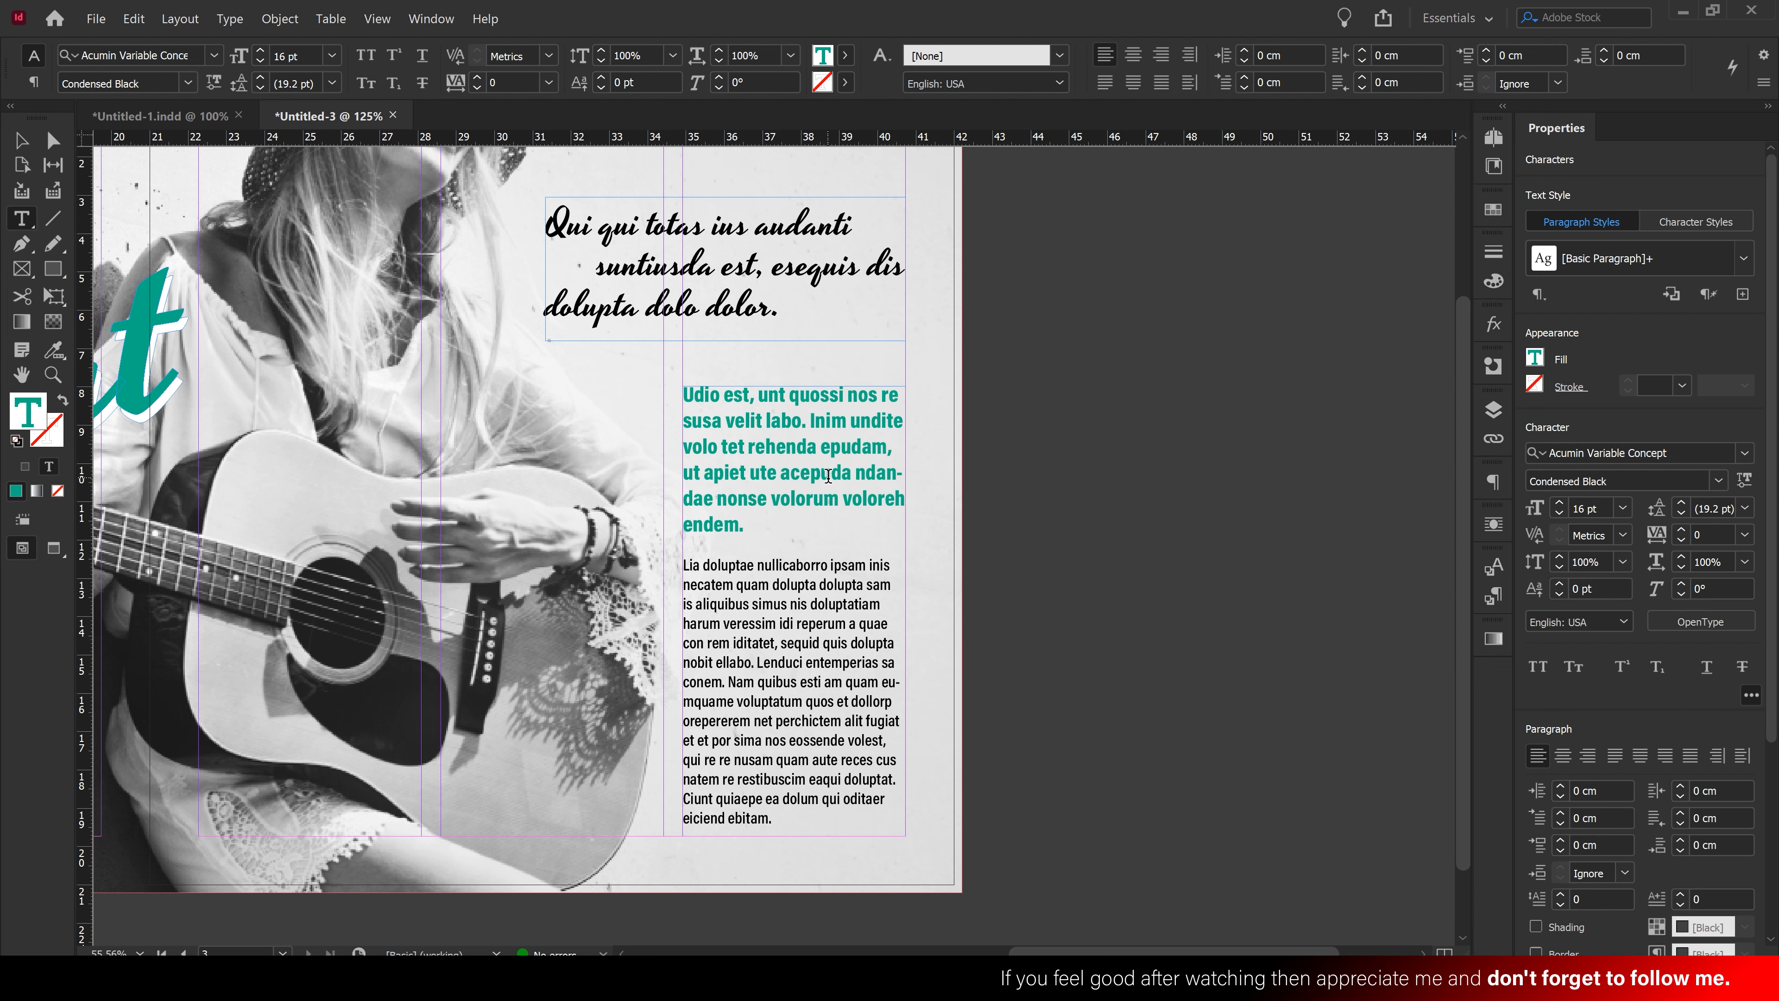
click(21, 140)
click(966, 537)
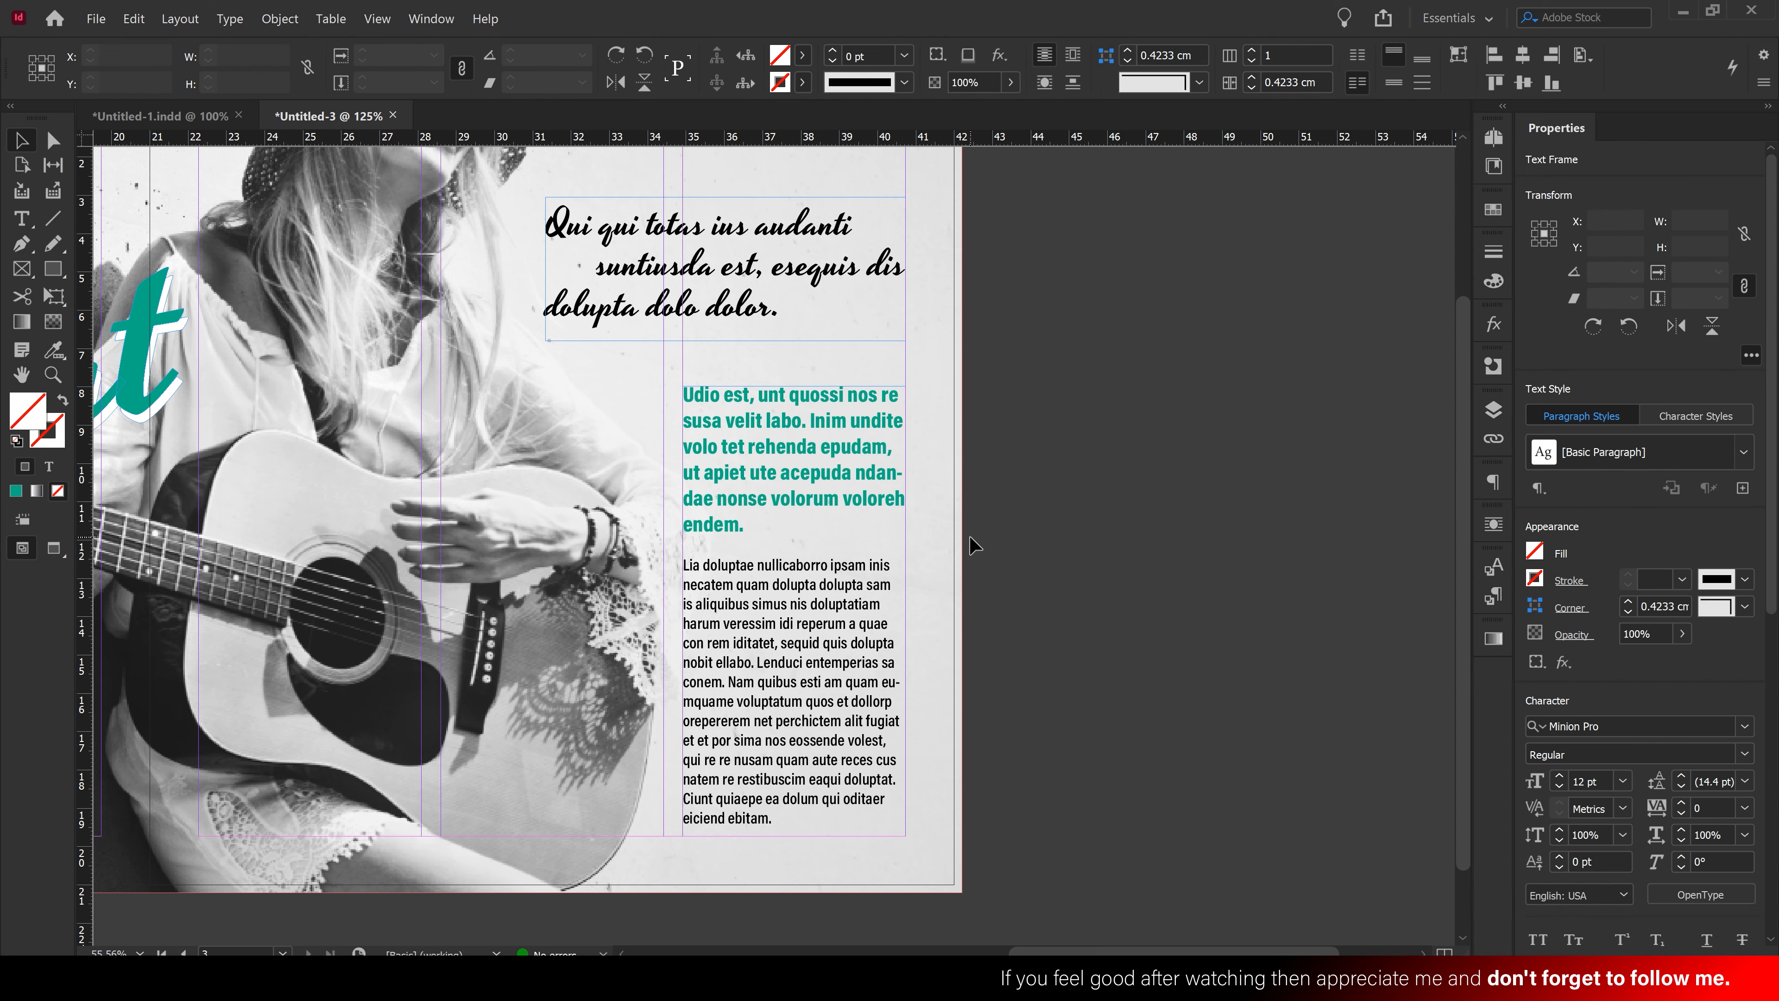
ctrl+alt+click(767, 504)
drag(774, 509, 863, 539)
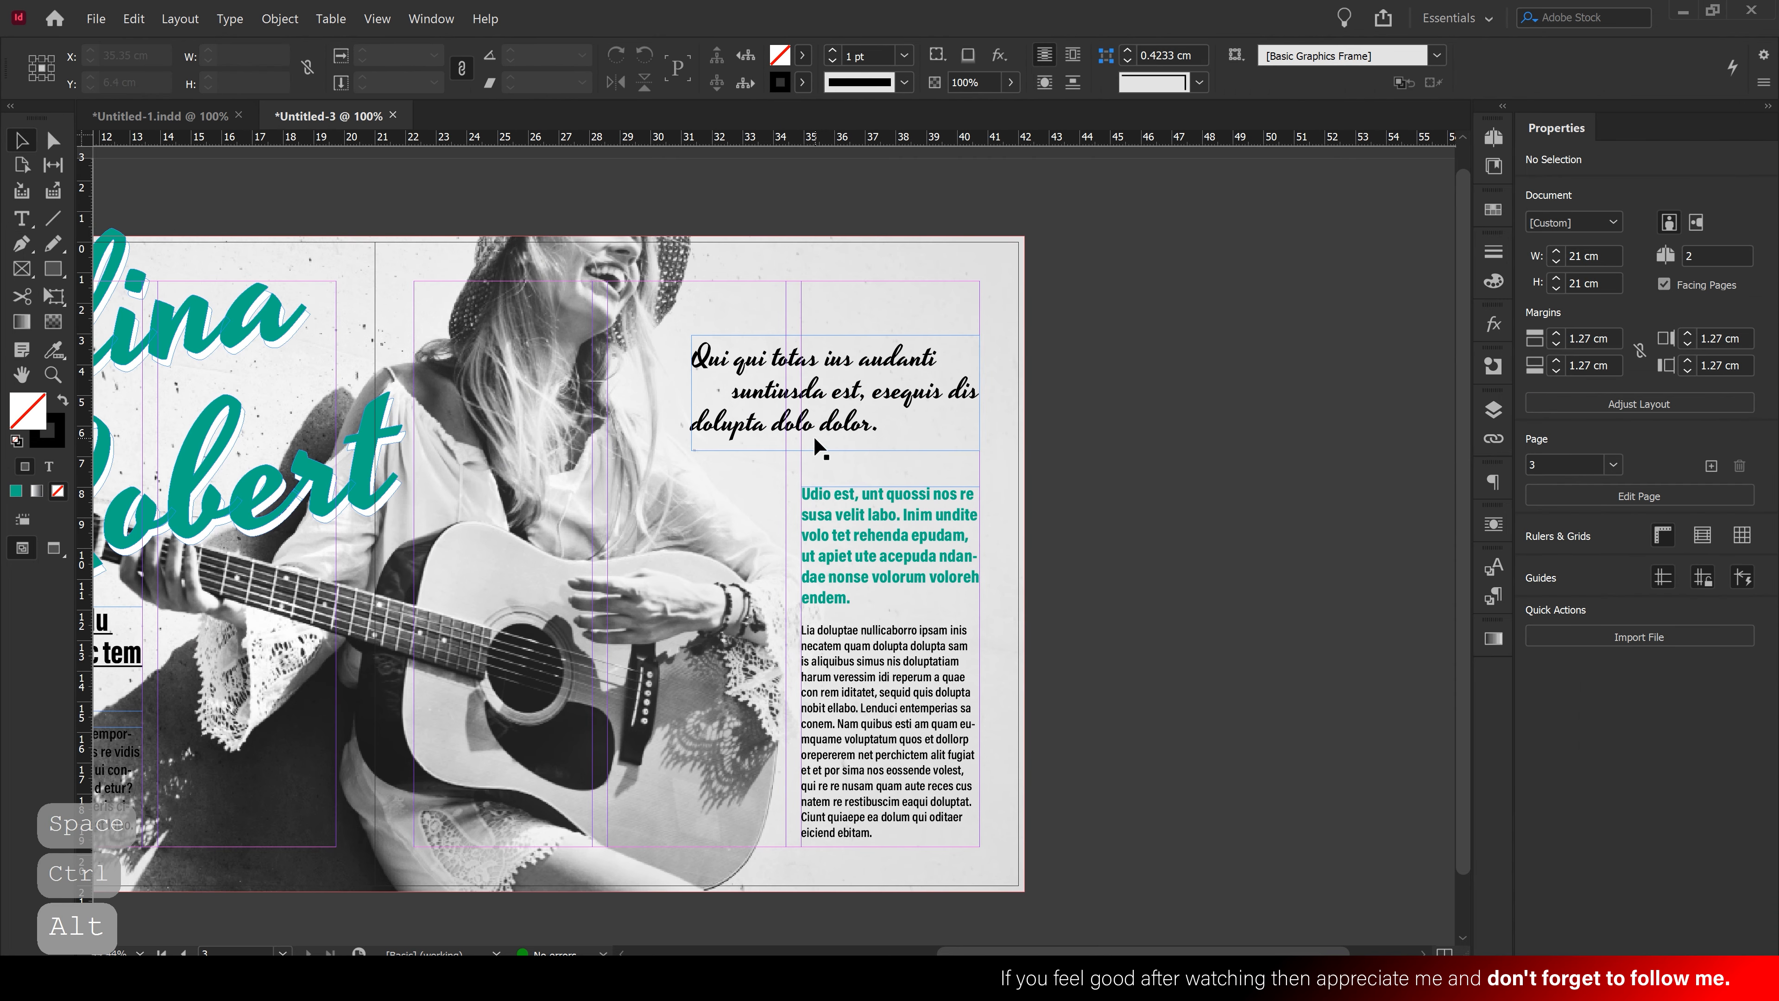
Duplicate the quote frame and turn its text into a single 72 pt quotation mark
drag(757, 370, 784, 298)
double_click(783, 291)
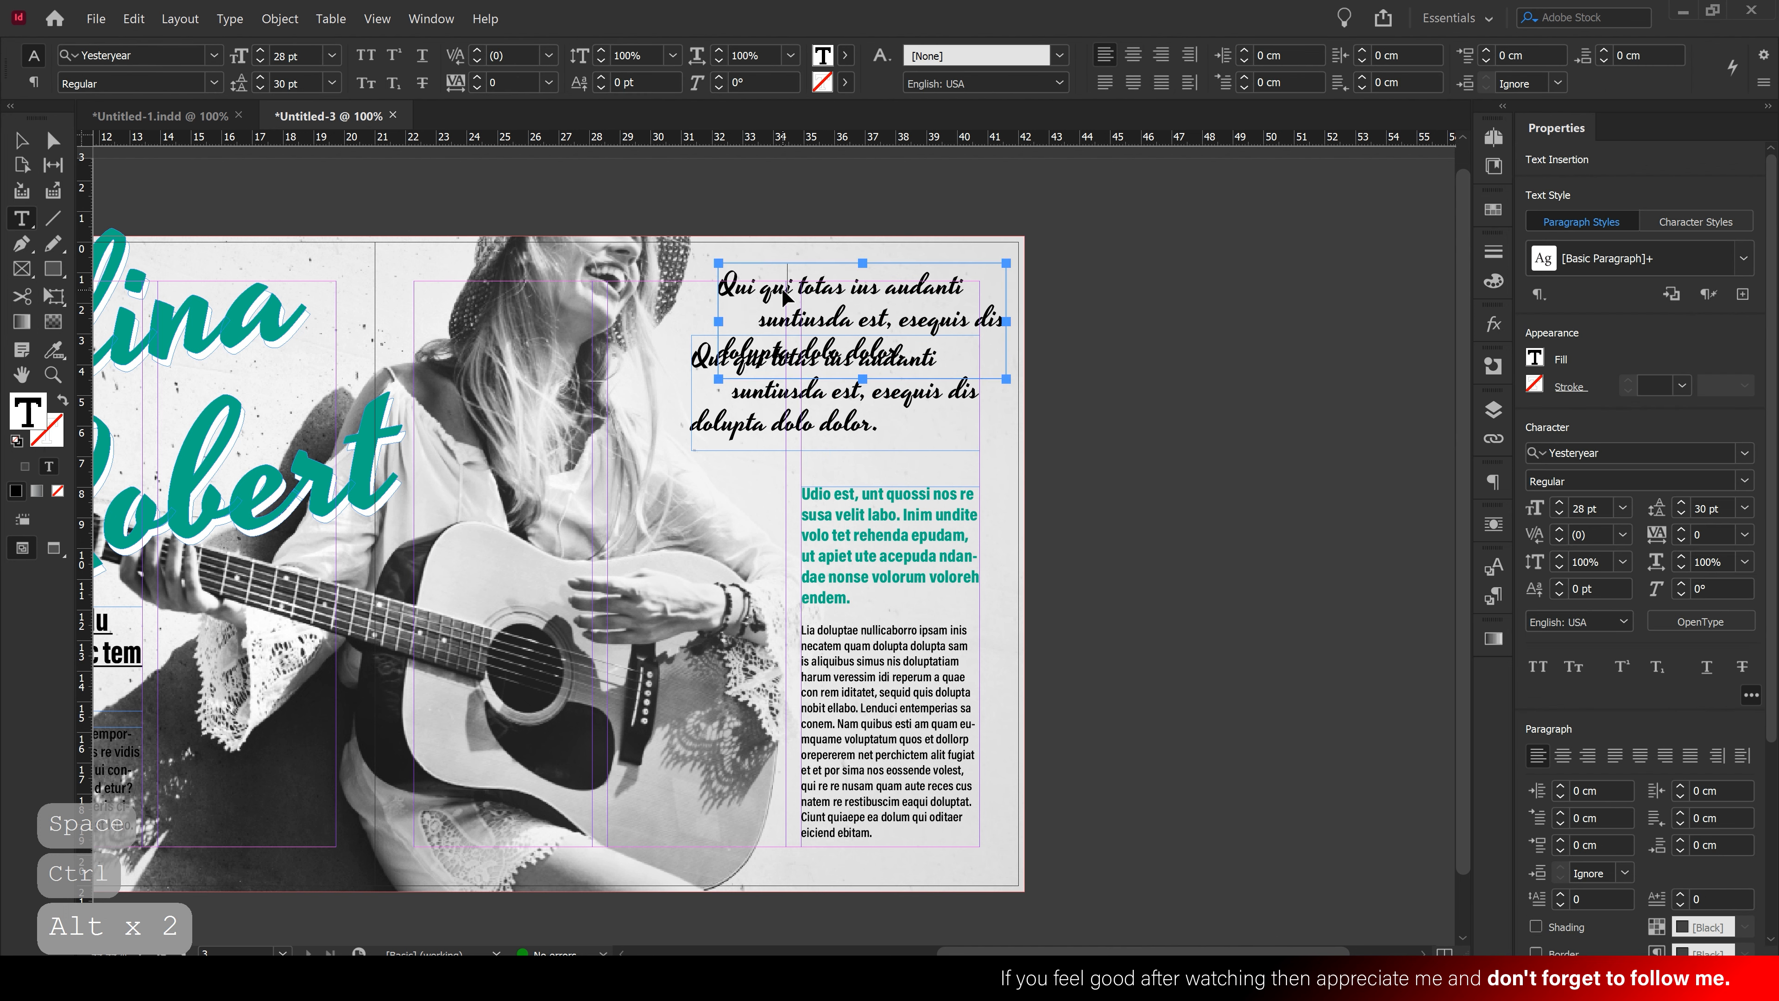
key(ctrl+a)
text(")
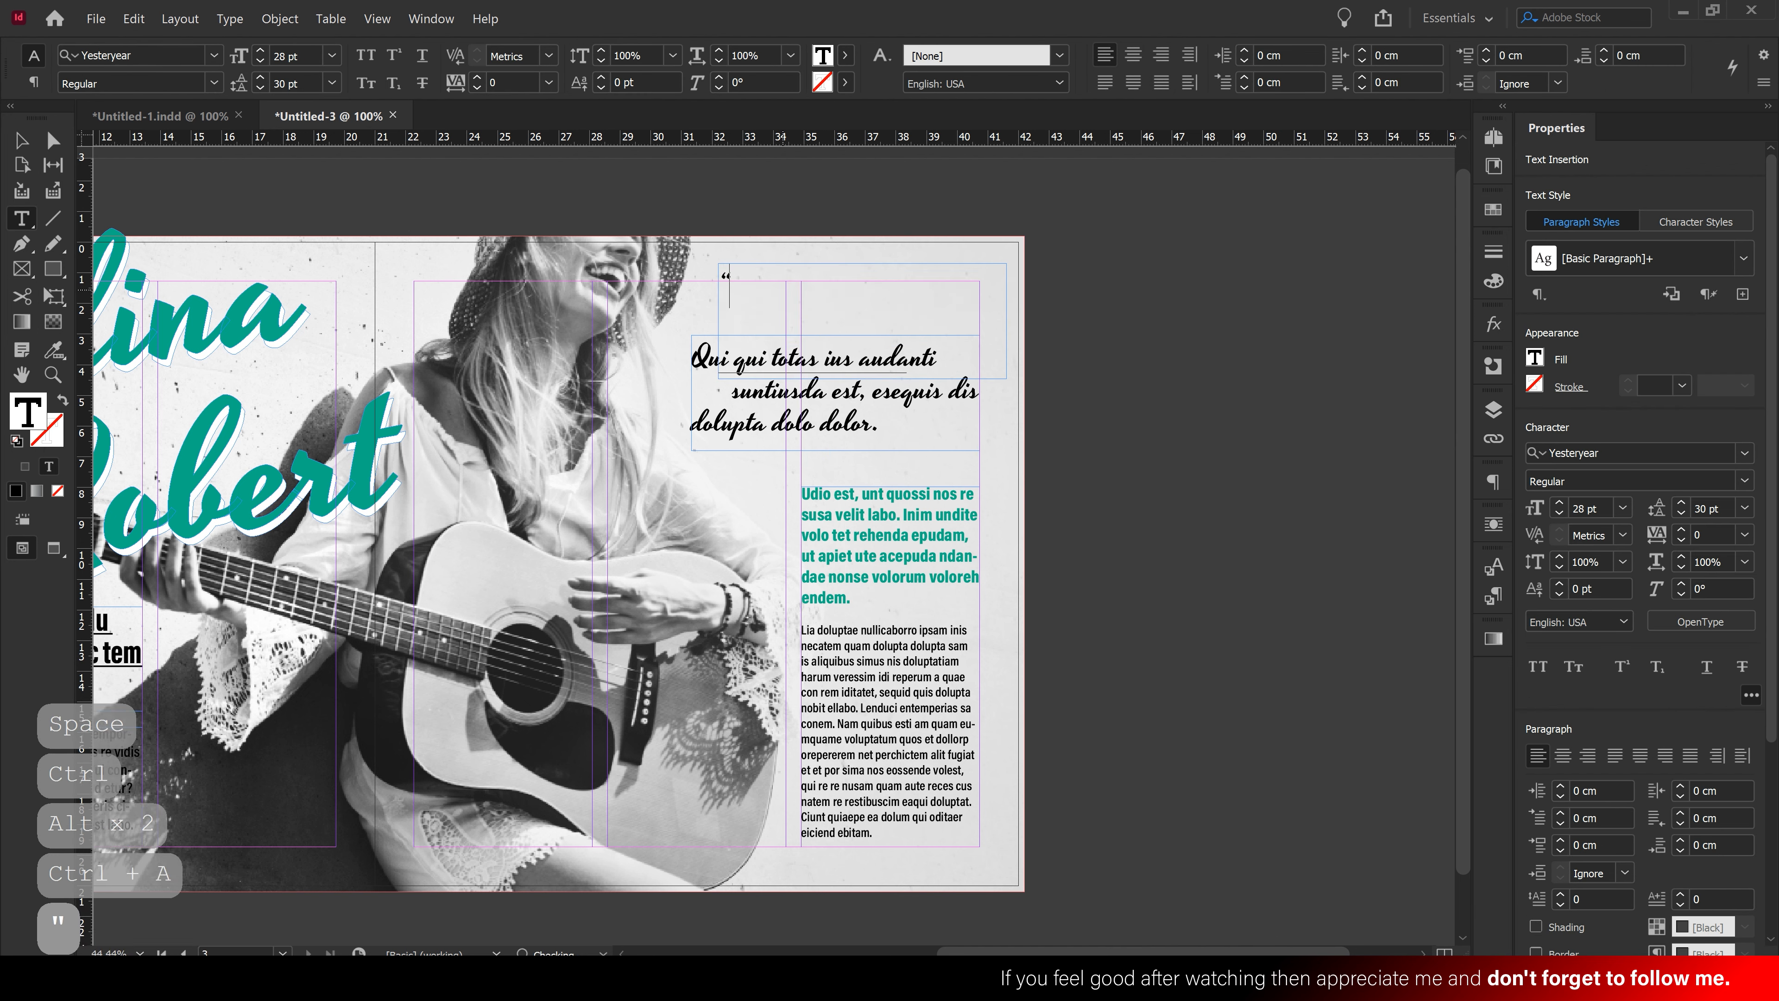
click(23, 144)
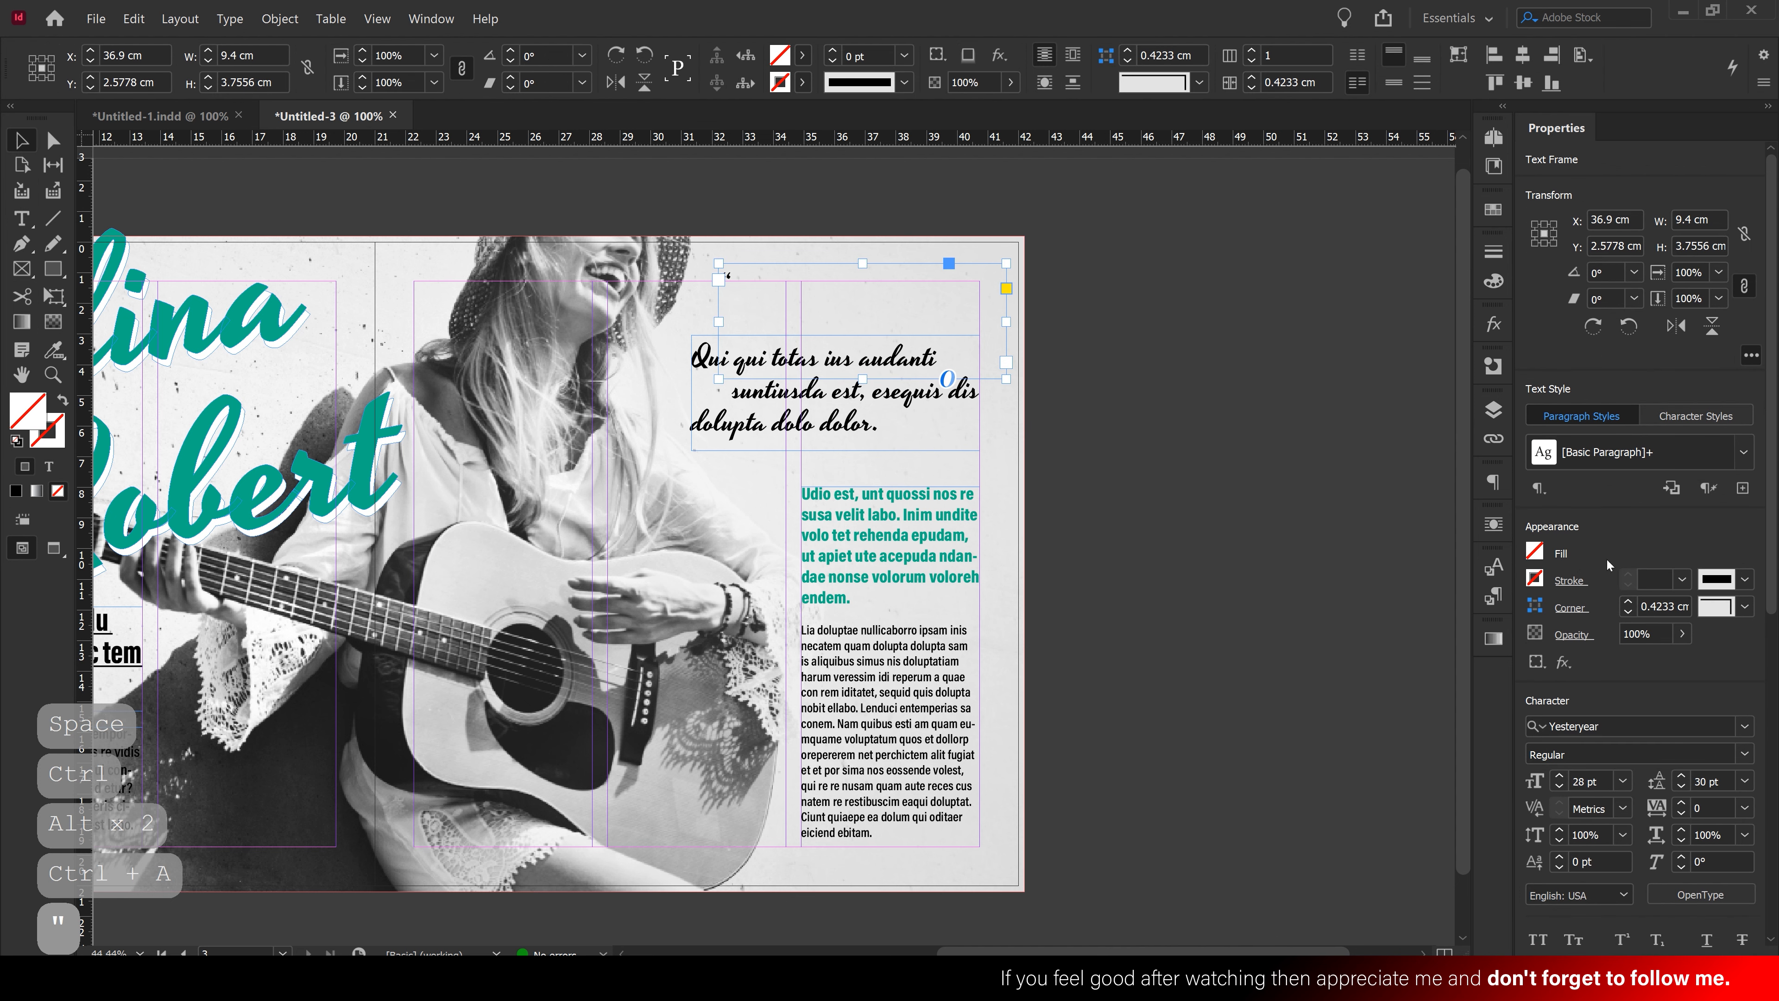
click(1623, 780)
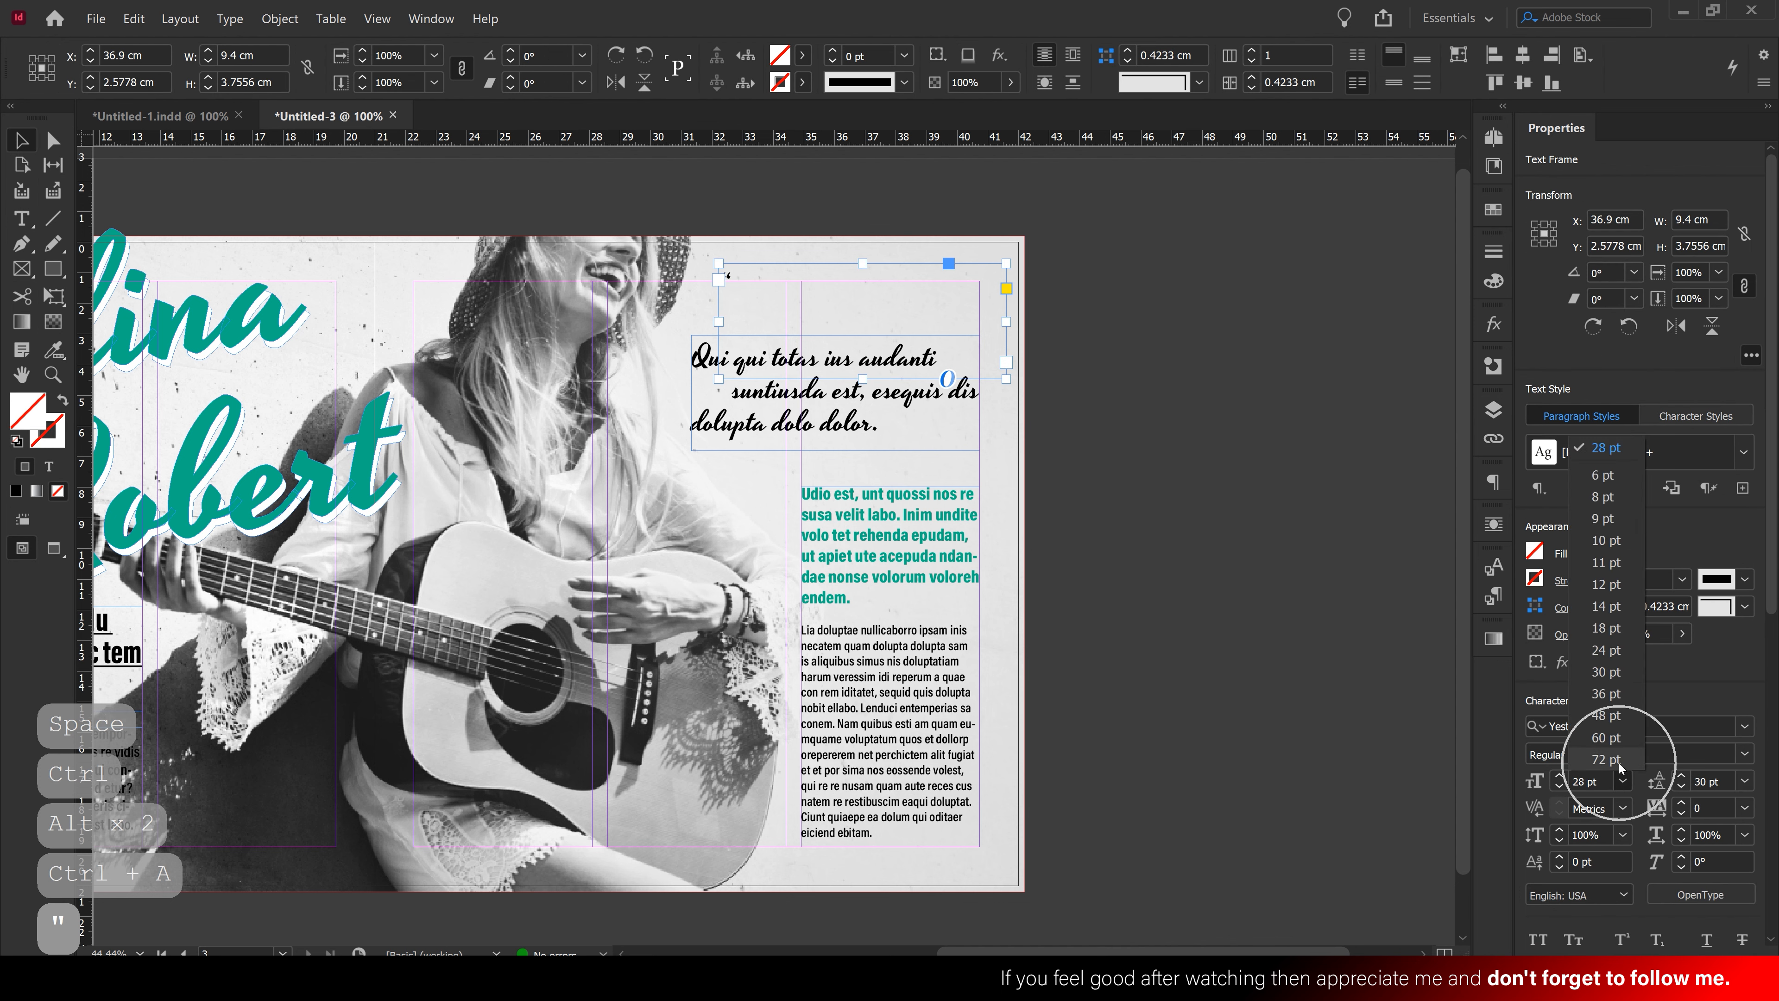
click(1610, 770)
Convert the quotation mark to outlines, enlarge it and fill it teal
click(279, 19)
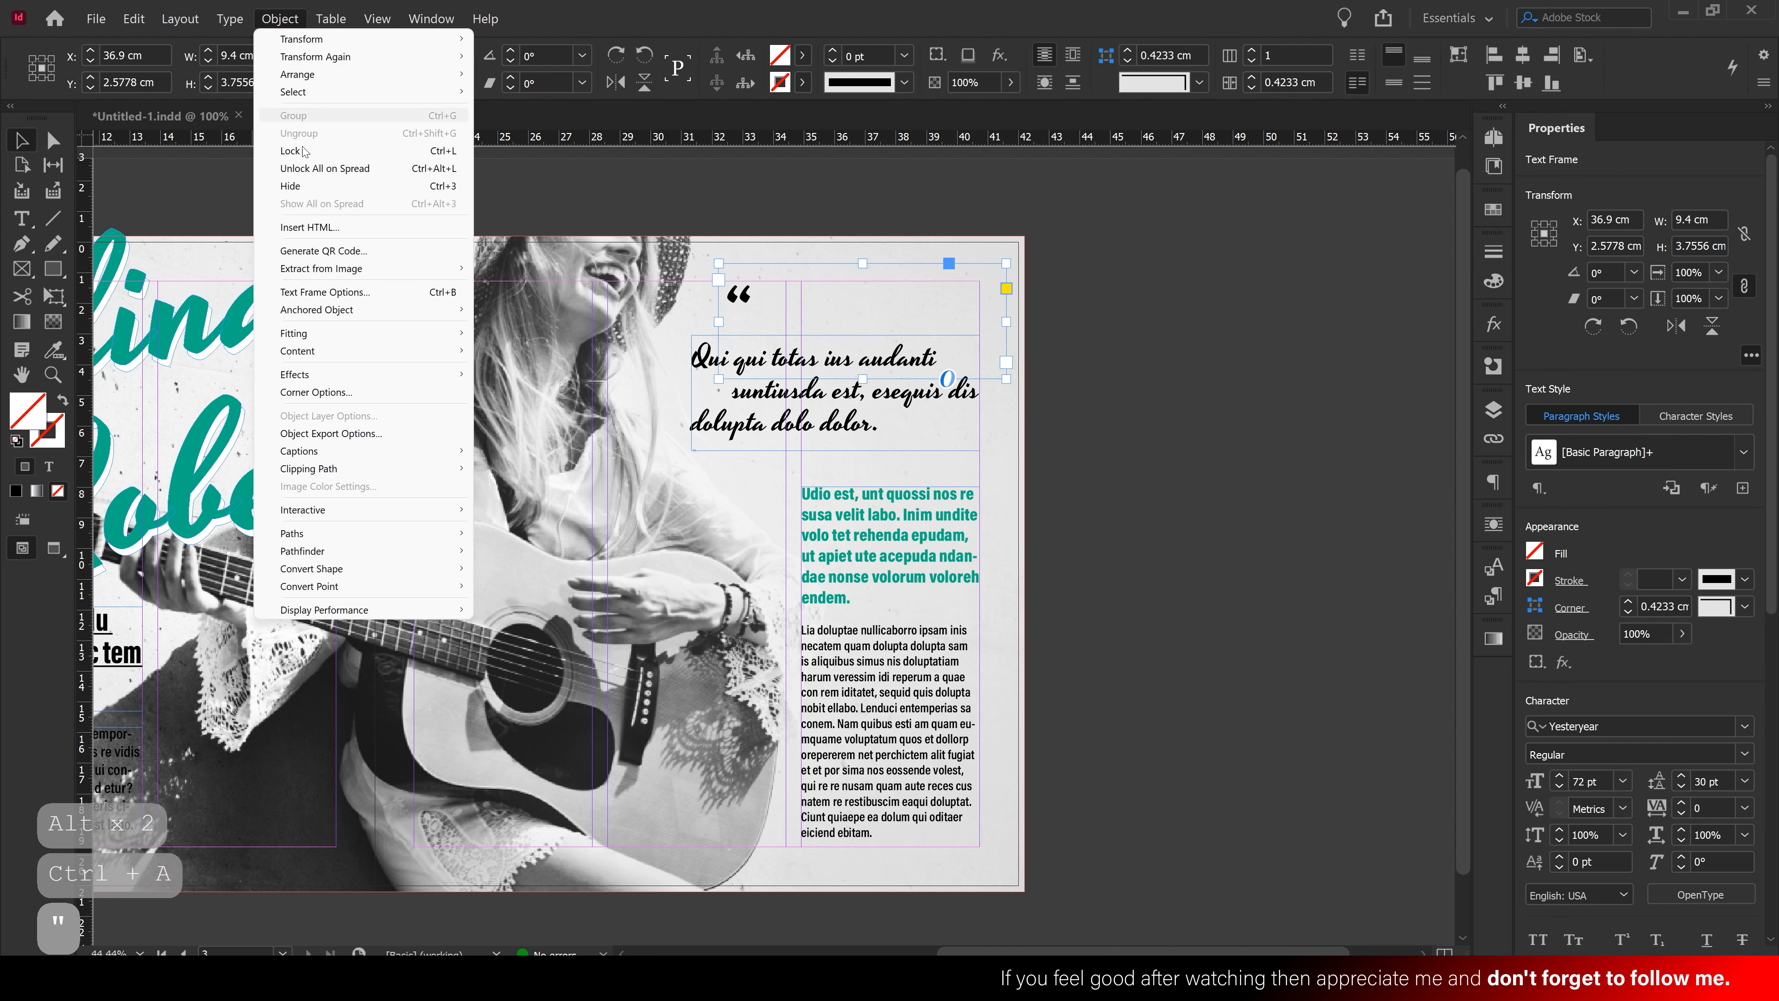
mouse_move(229, 19)
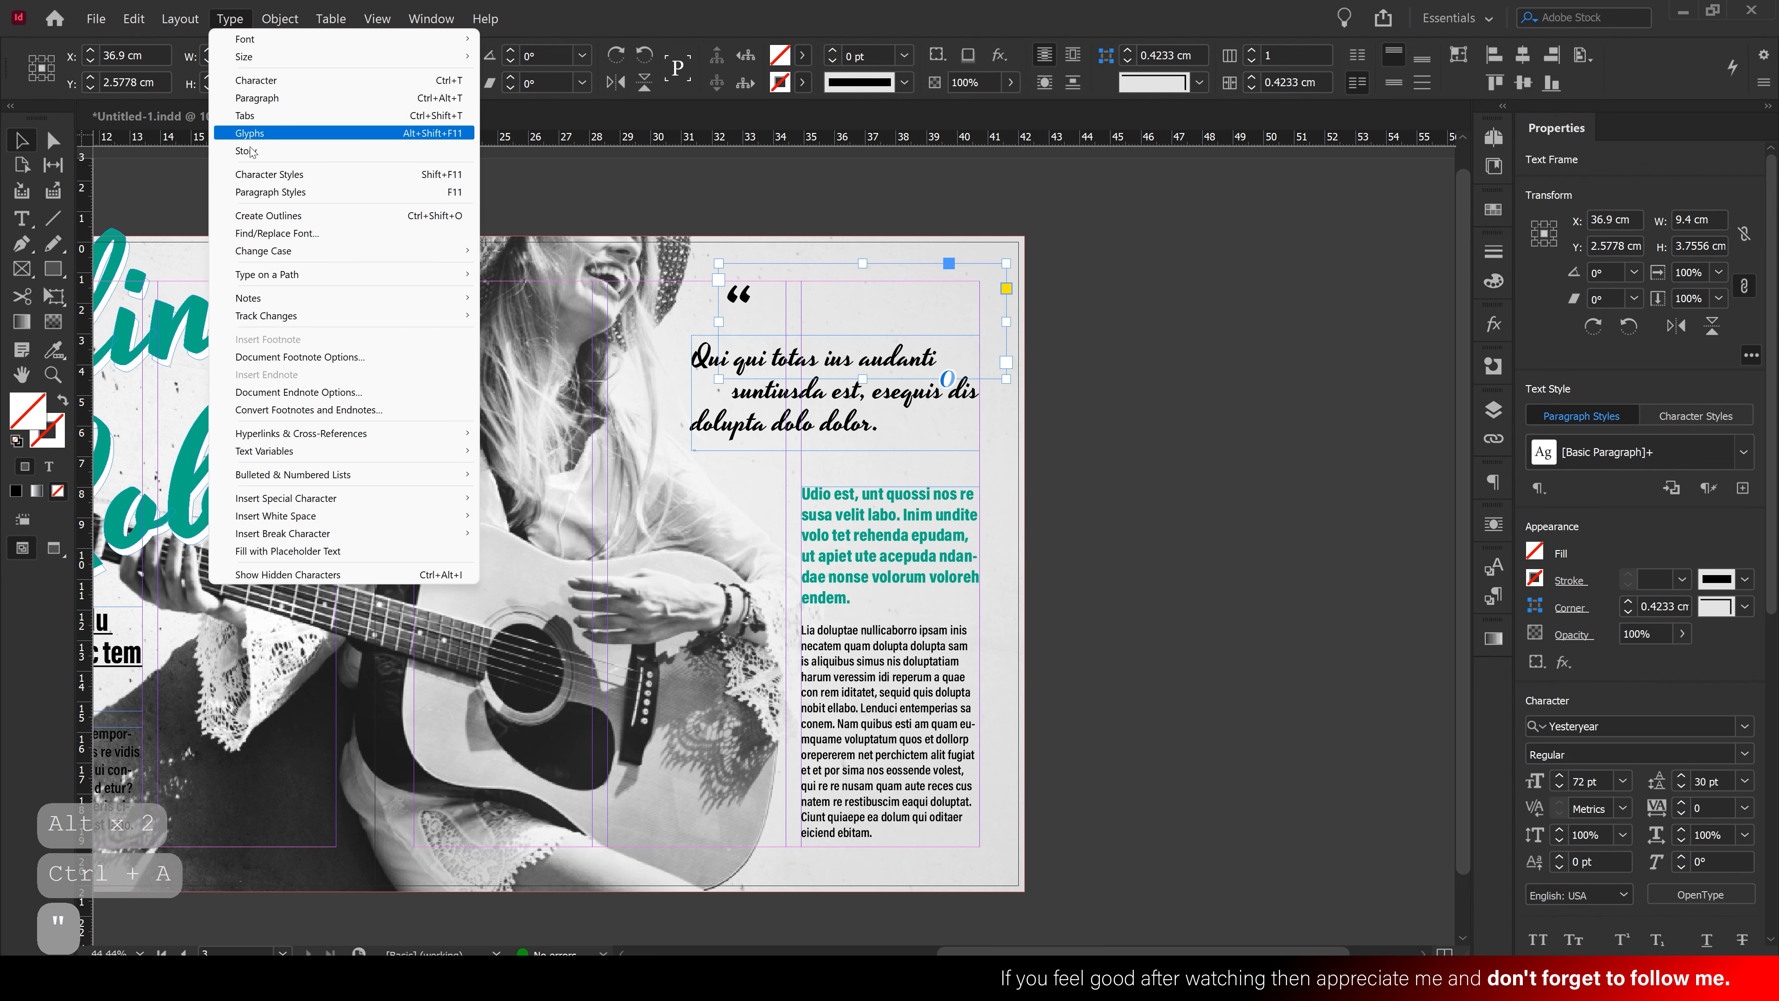
click(343, 216)
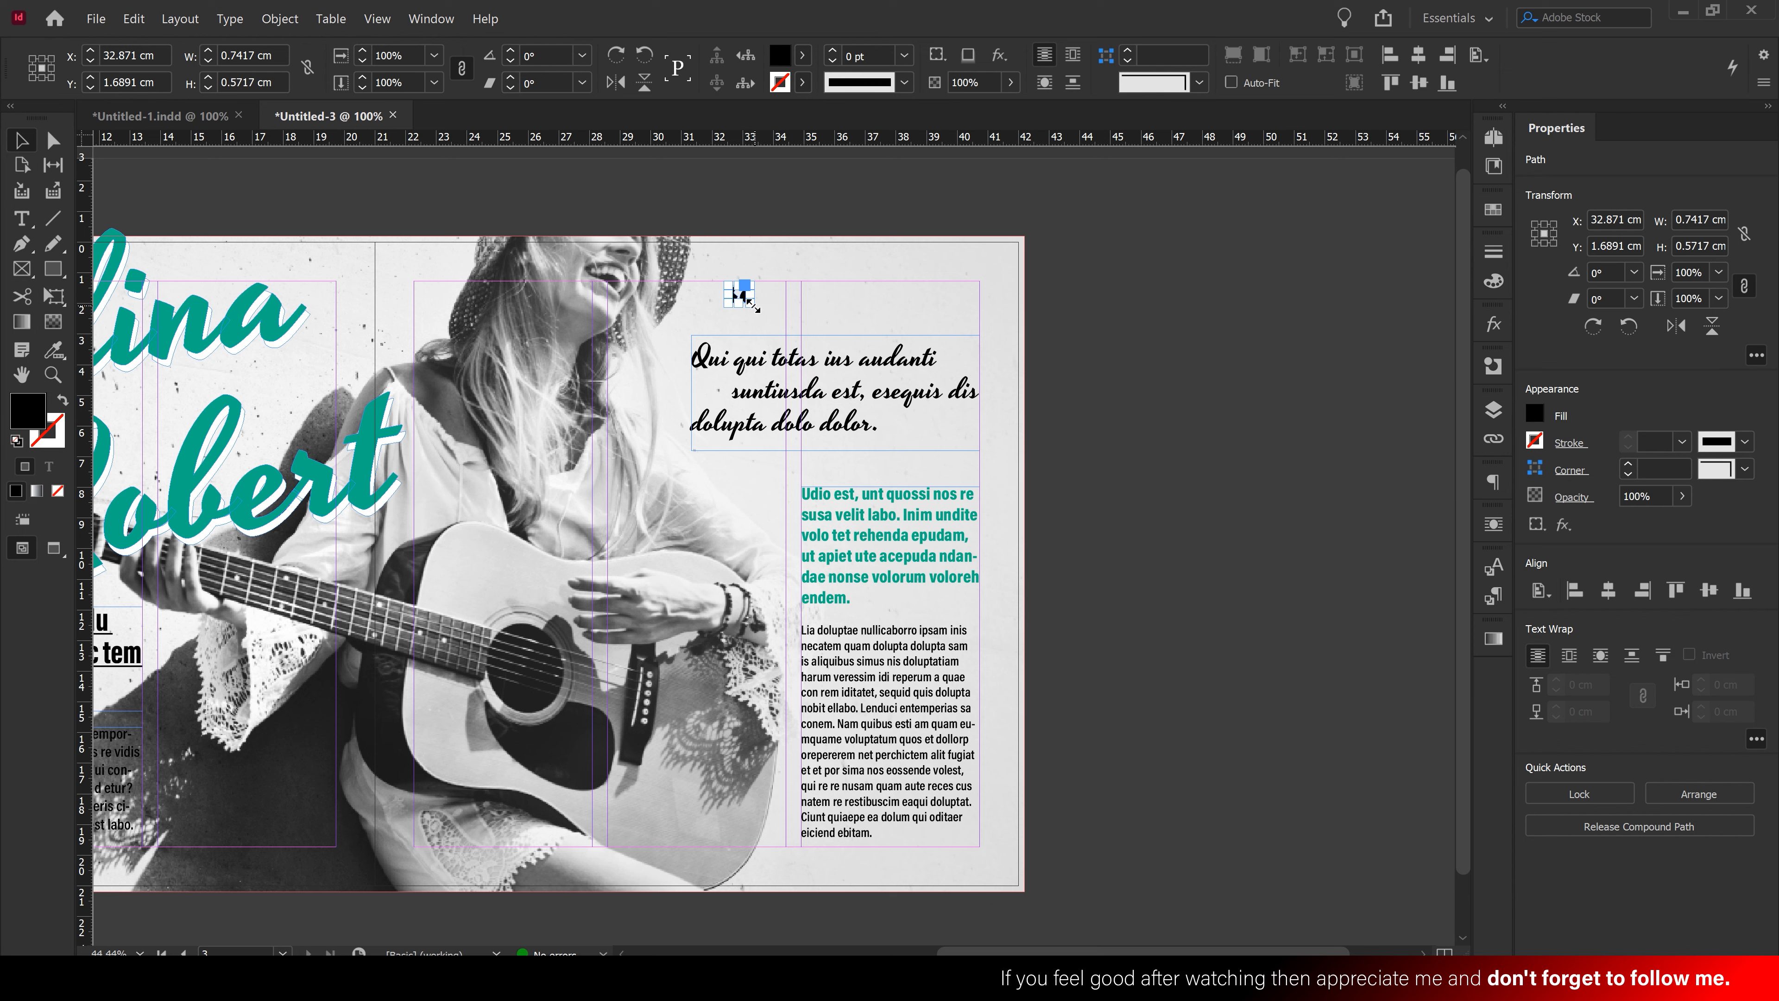
drag(753, 306, 700, 323)
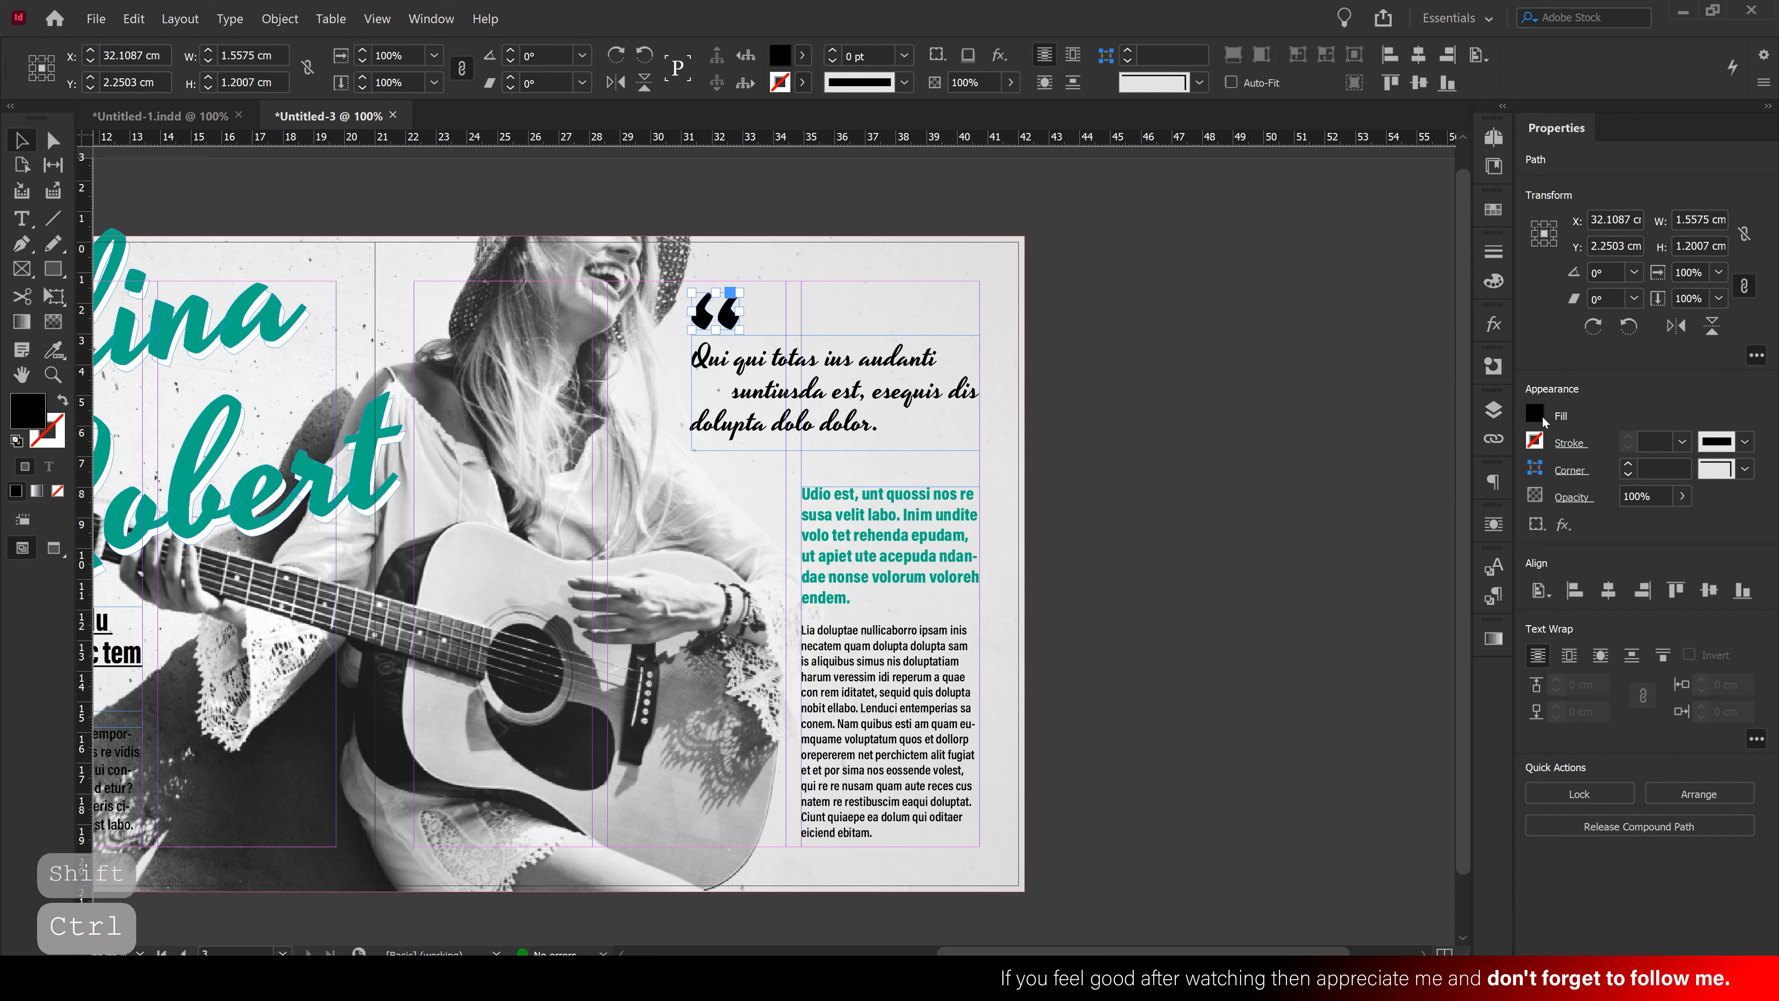
click(1536, 414)
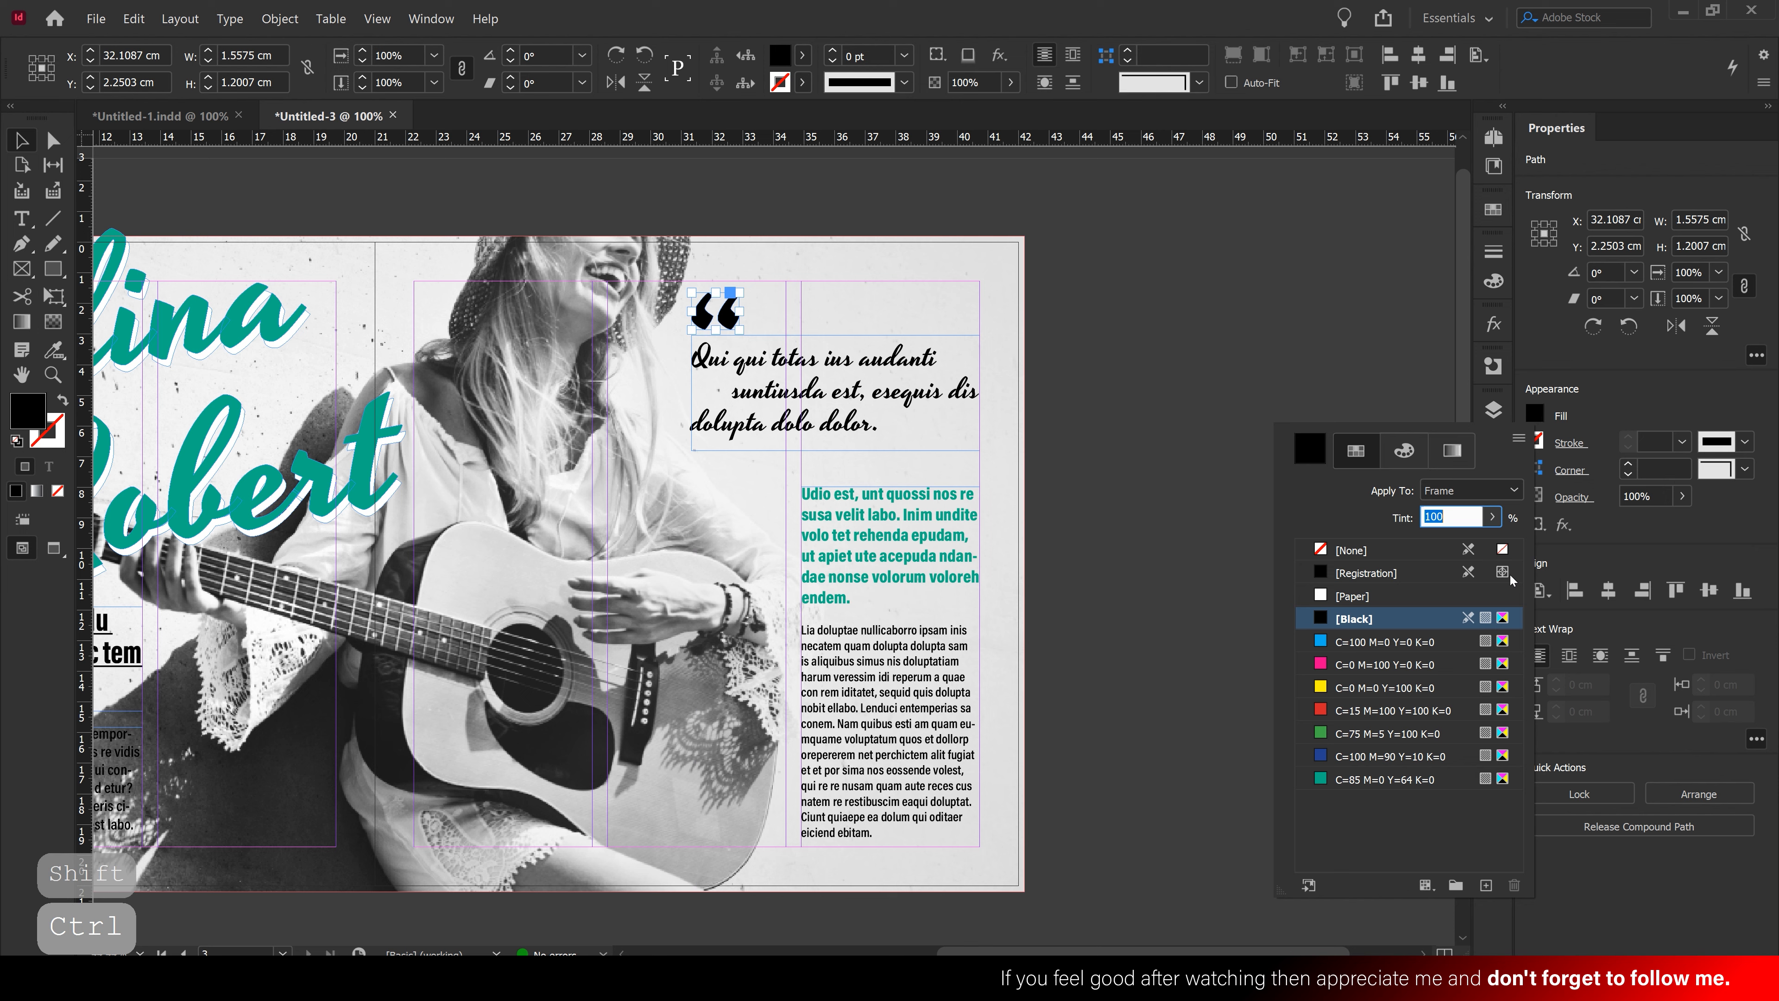
click(1380, 782)
key(ctrl+shift+a)
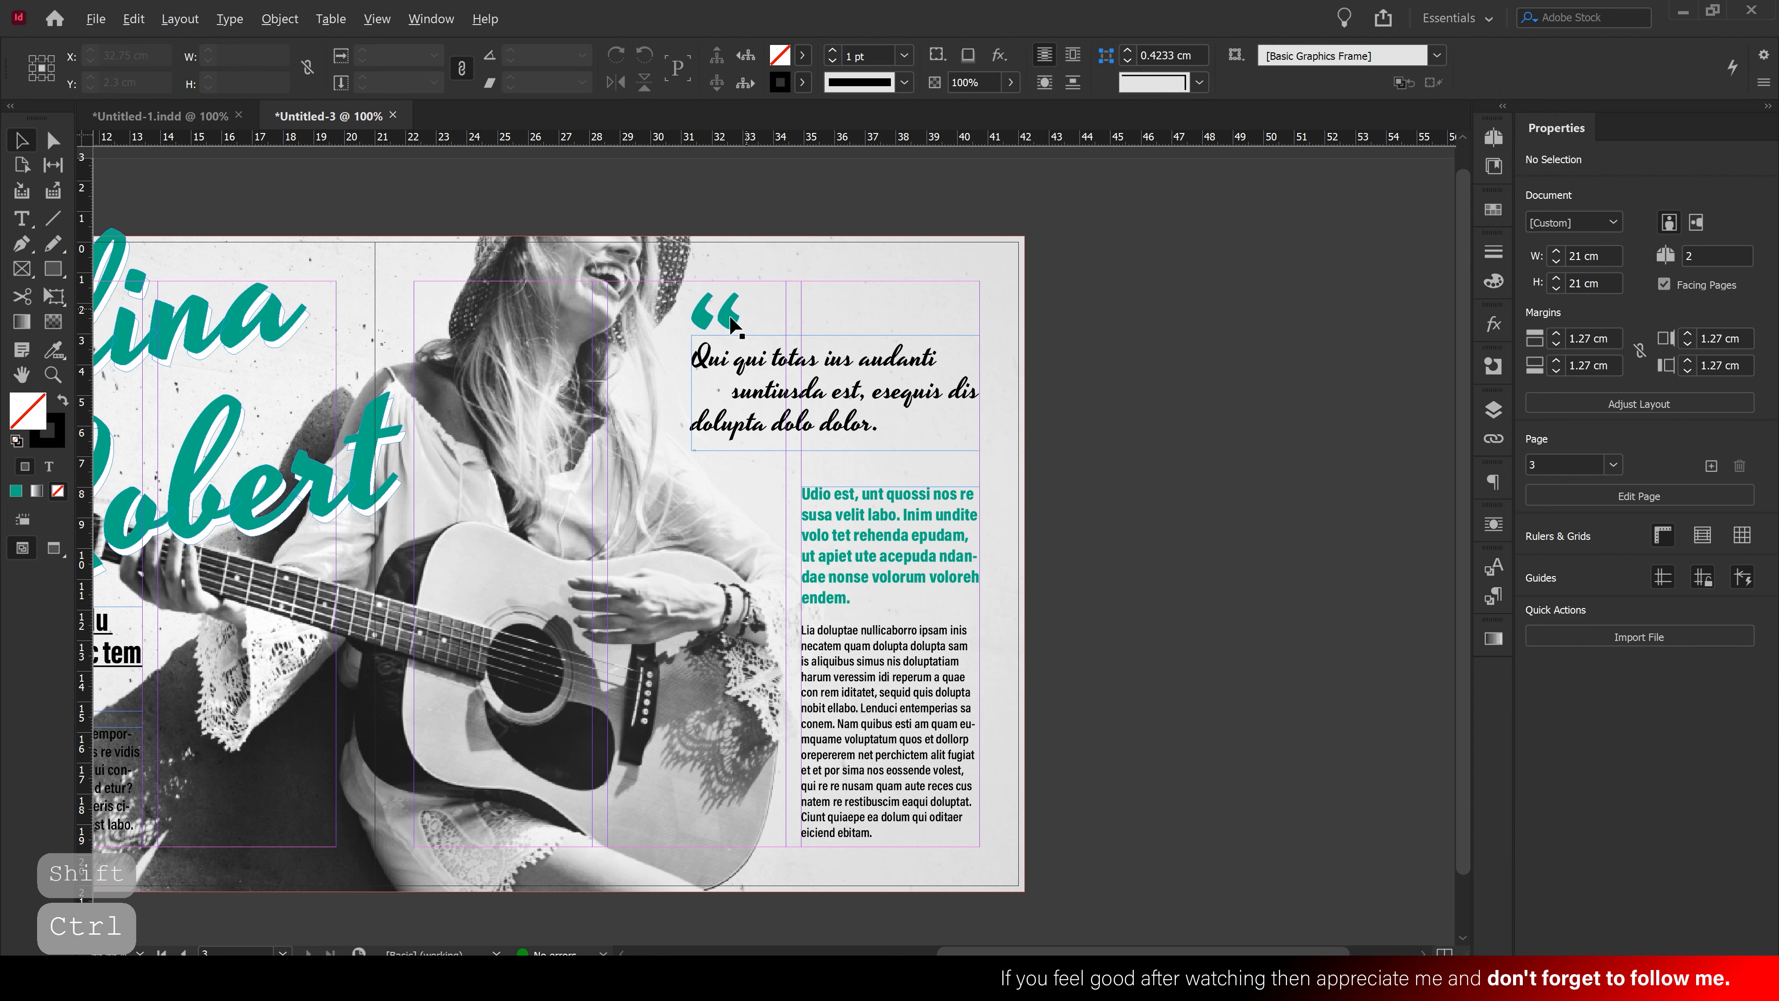
Copy the teal mark after 'dolor.' and rotate it 180° into a closing quote
drag(732, 324, 902, 411)
click(1087, 471)
key(space)
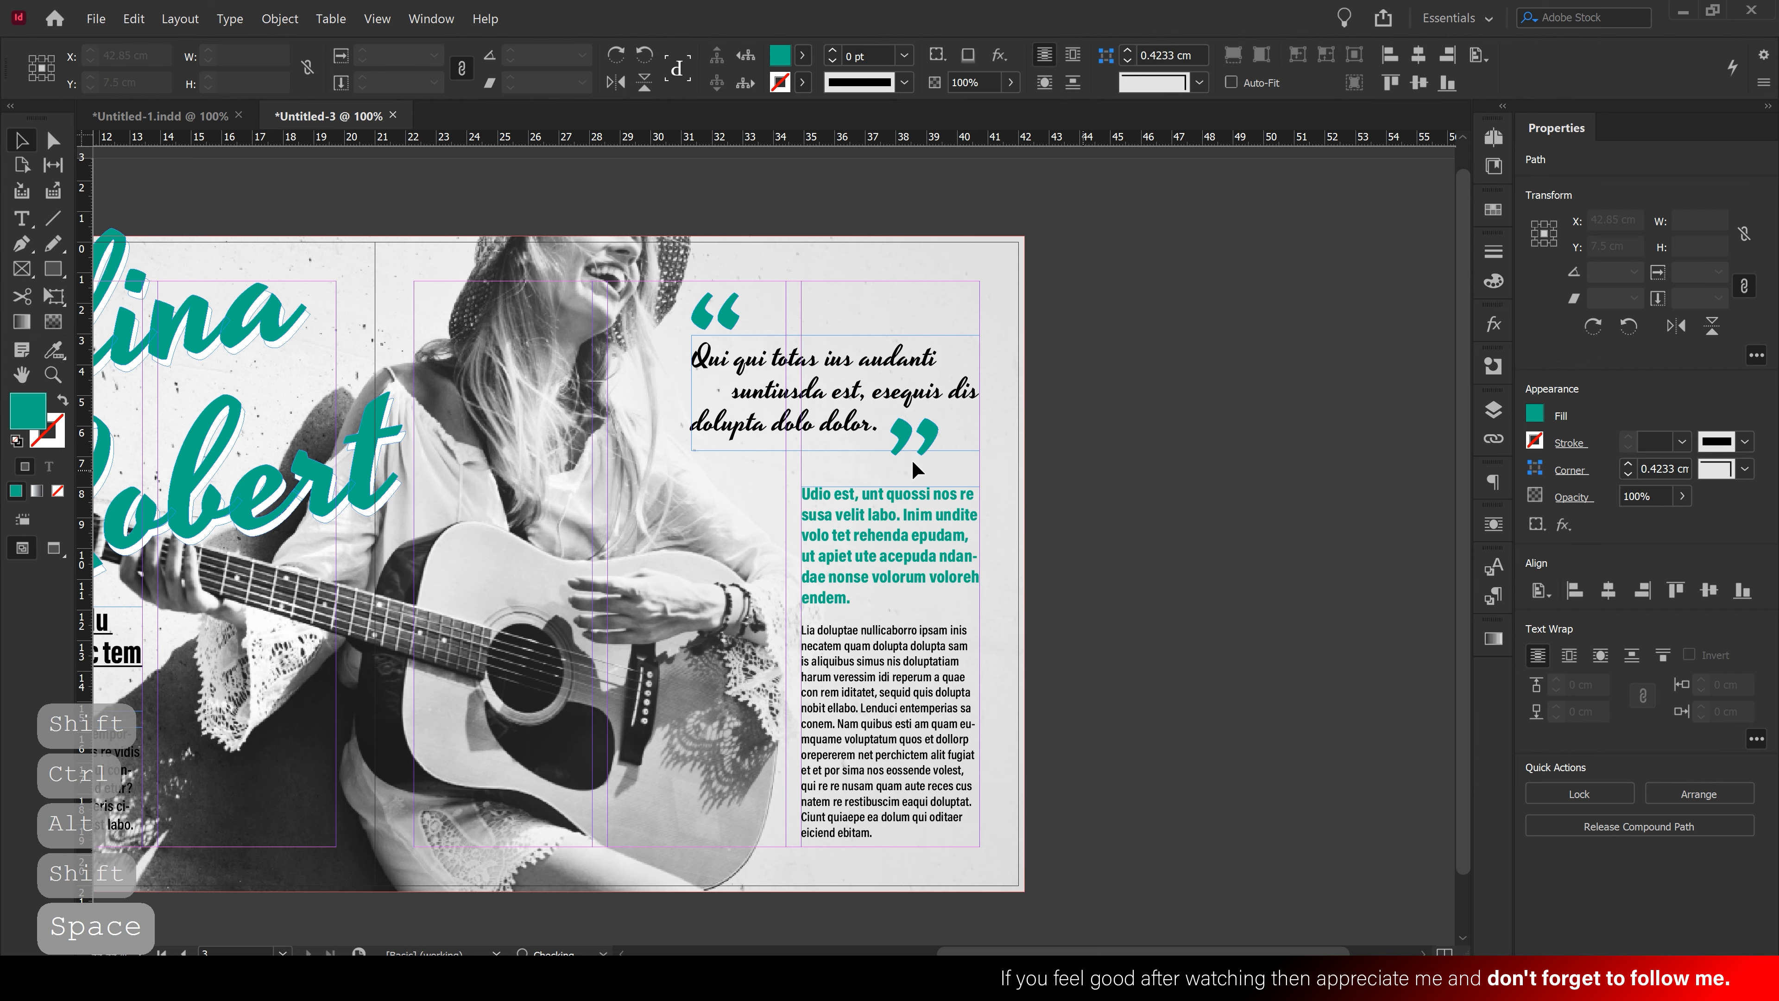
ctrl+click(880, 441)
drag(834, 526, 857, 575)
key(ctrl+shift+a)
Zoom out and preview the spread without guides, then return to 100%
scroll(1008, 490, down, 3)
drag(1151, 519, 1457, 536)
drag(604, 533, 944, 440)
click(792, 501)
key(w)
ctrl+click(844, 517)
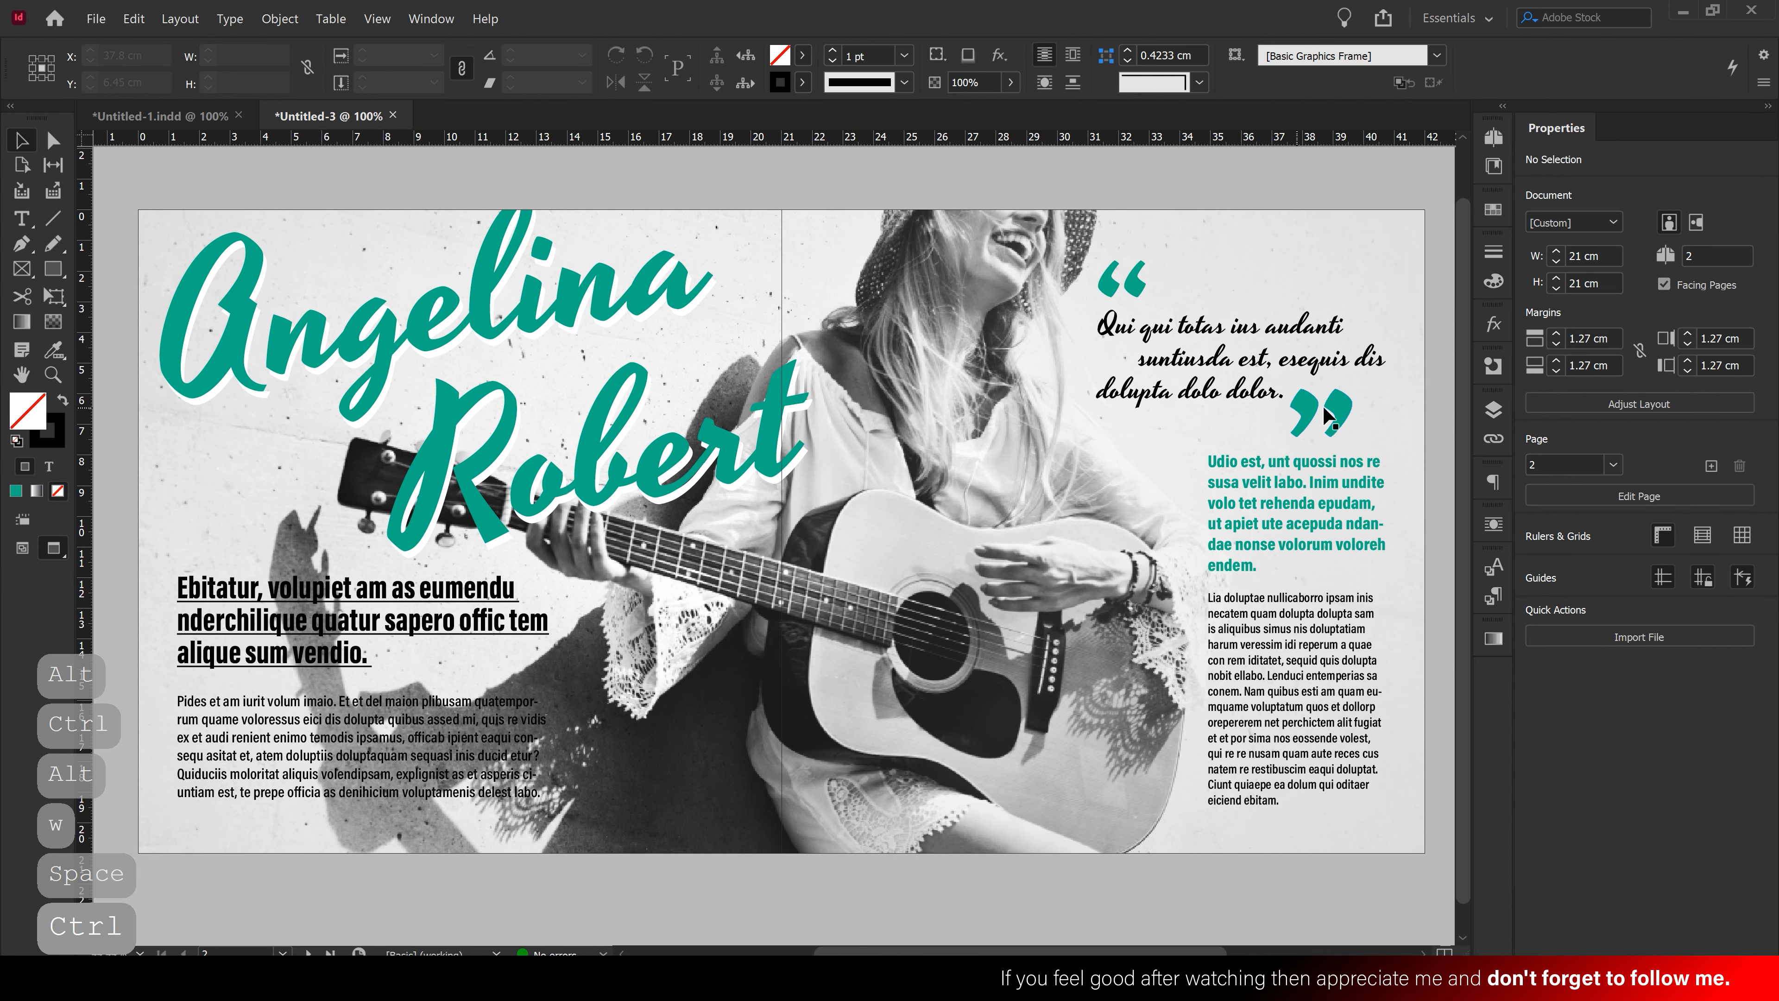
Move the pull quote and both quote marks together slightly higher on the page
drag(1421, 424, 1064, 225)
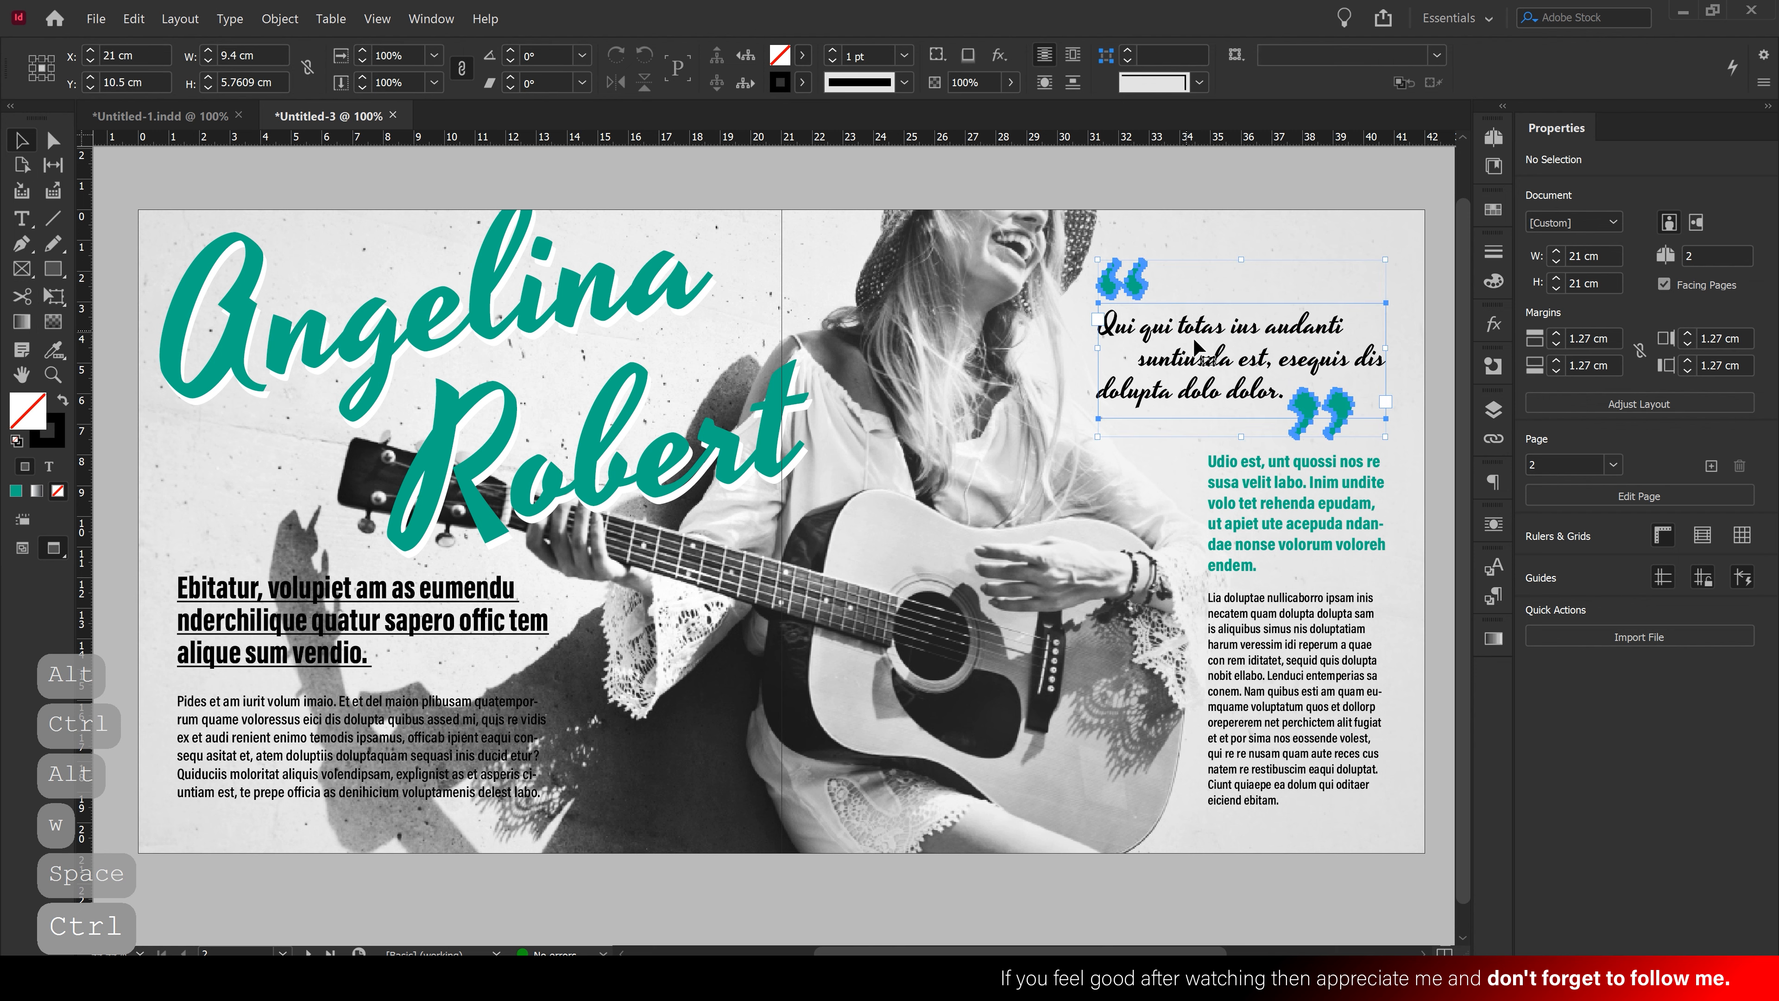
drag(1193, 327, 1193, 321)
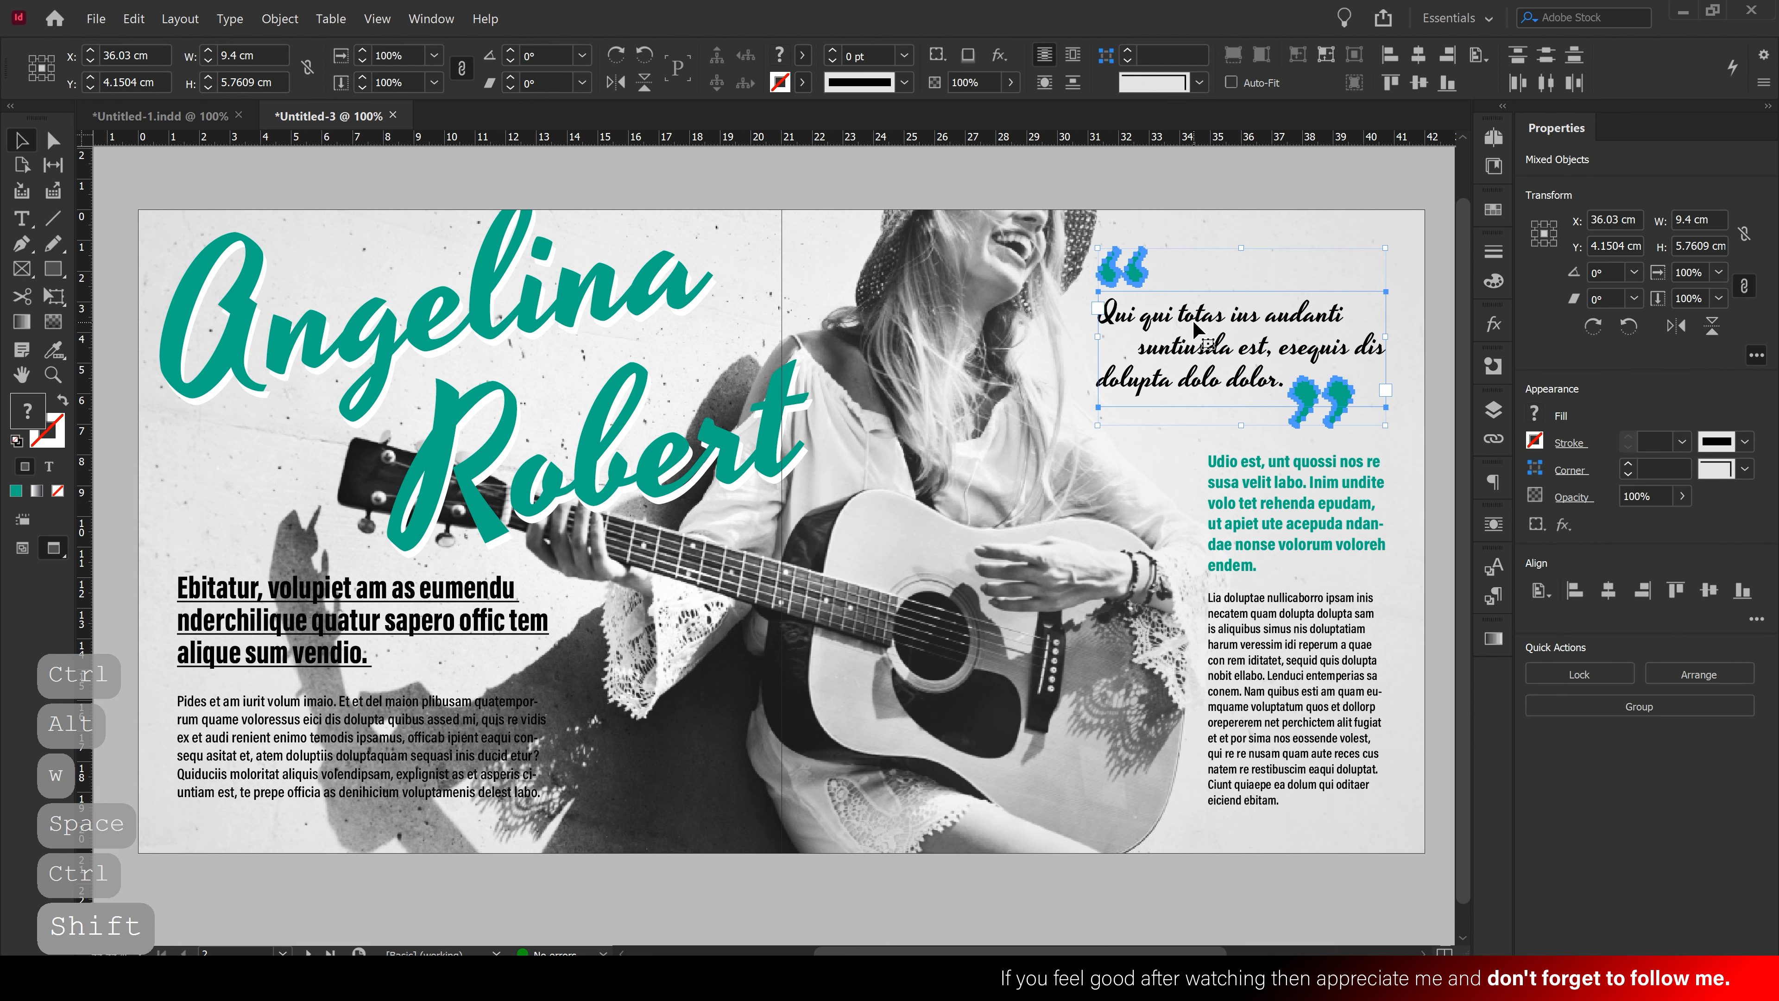
key(Down)
key(Down)
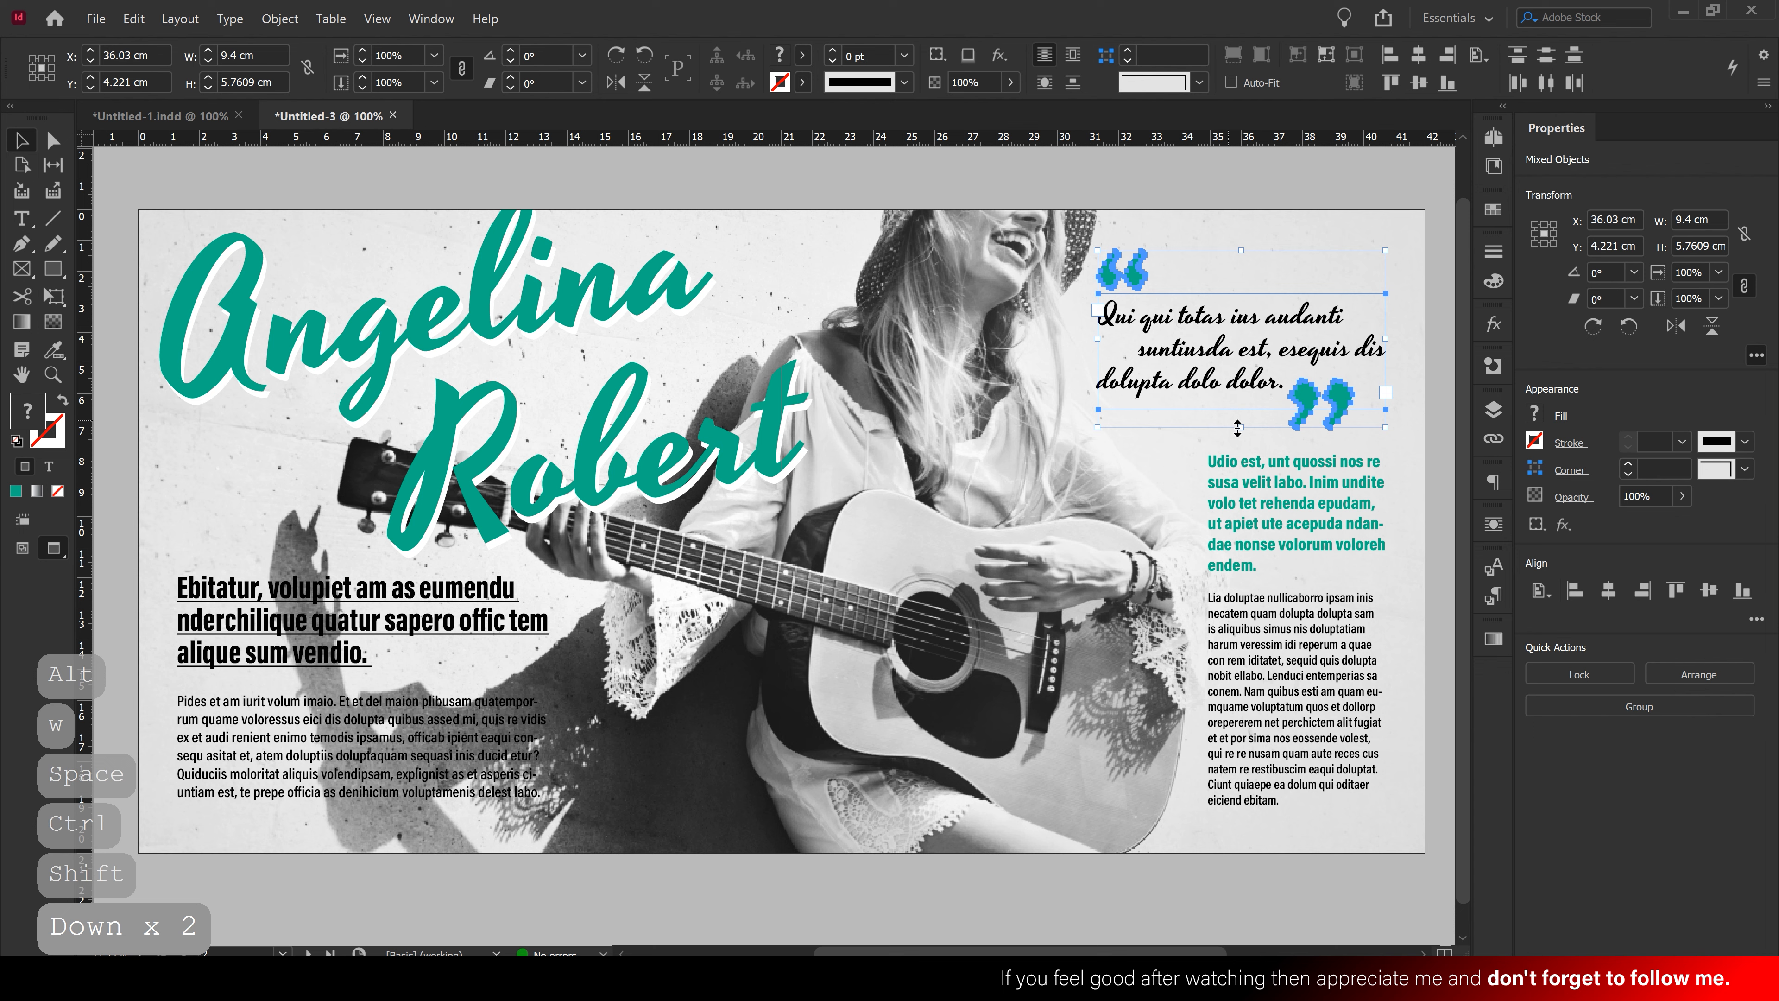
click(1253, 549)
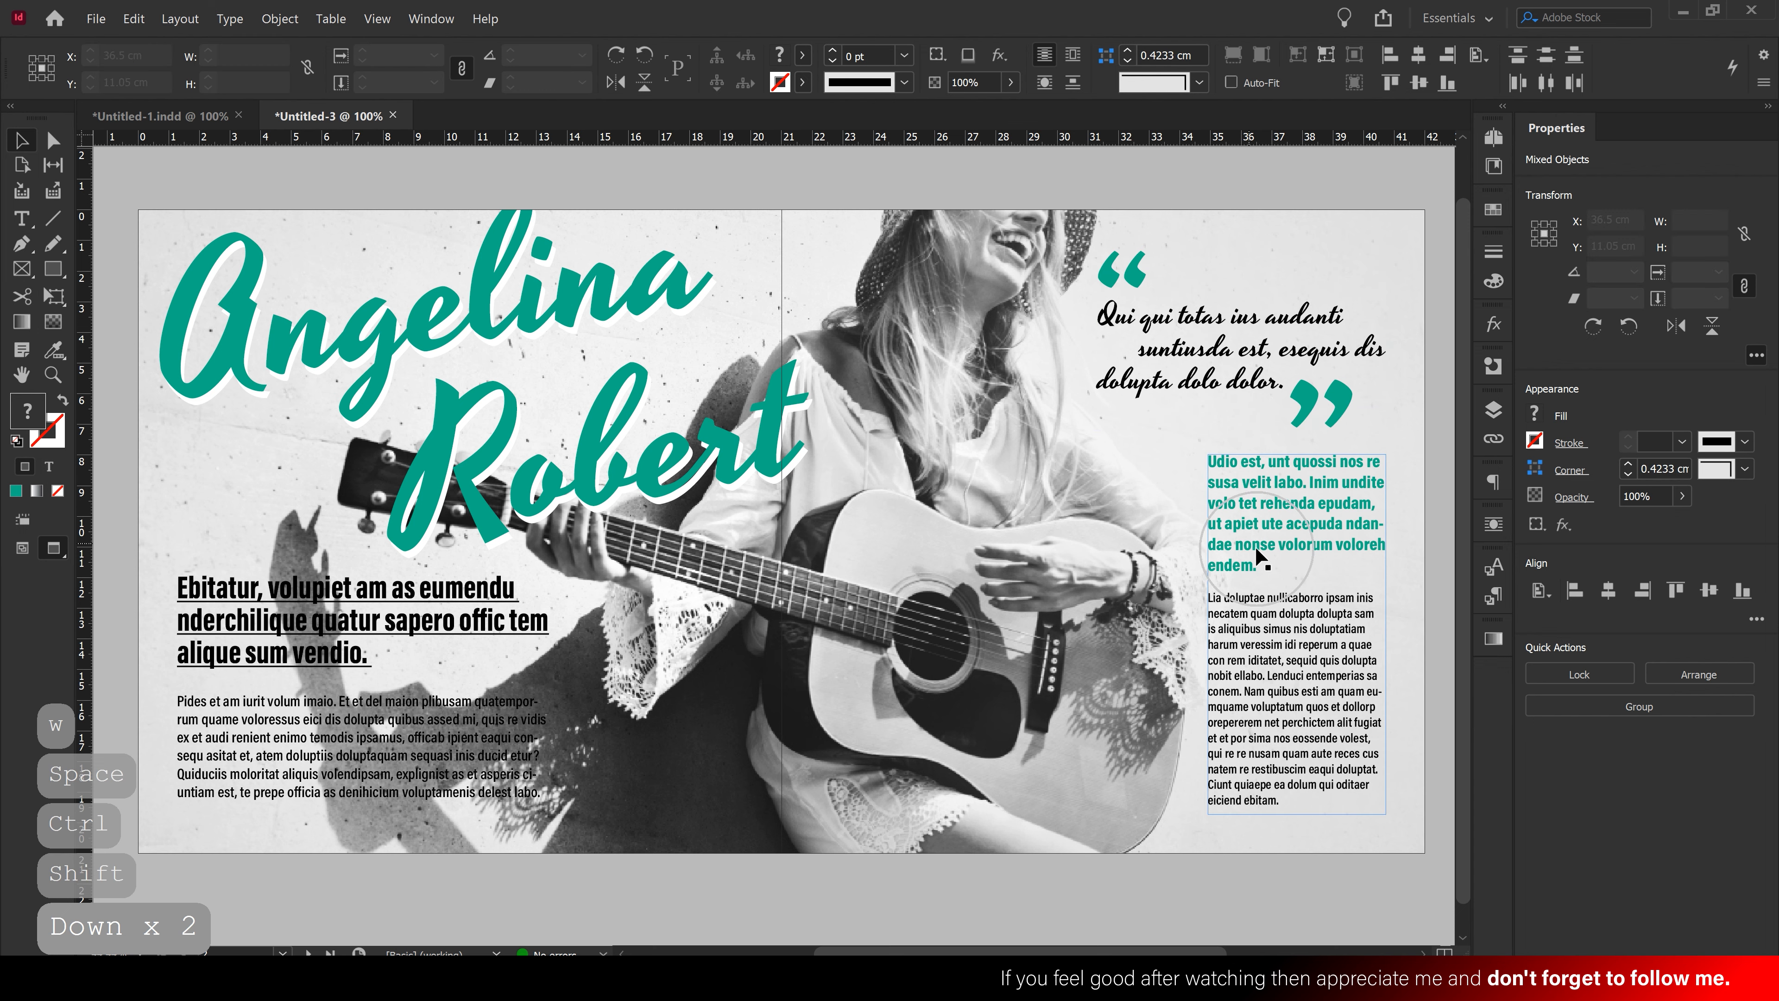
click(1145, 631)
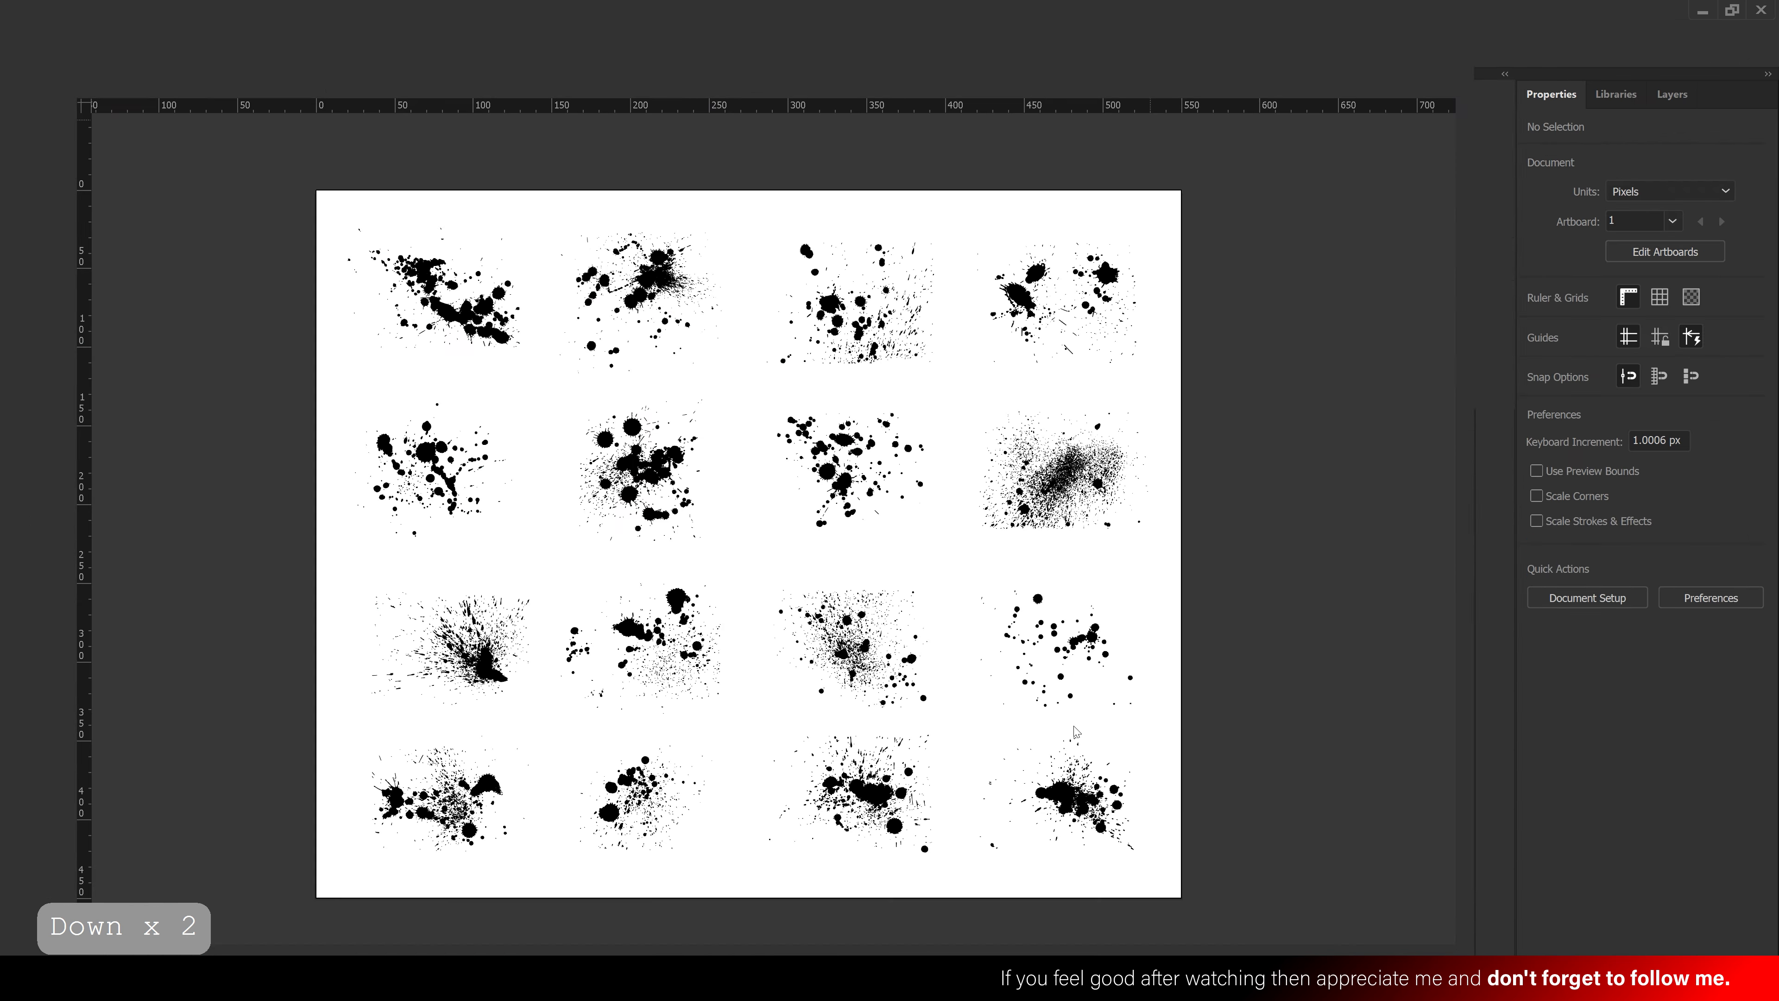
Copy the ink splatter at the end of the third row and minimize Illustrator
click(1097, 653)
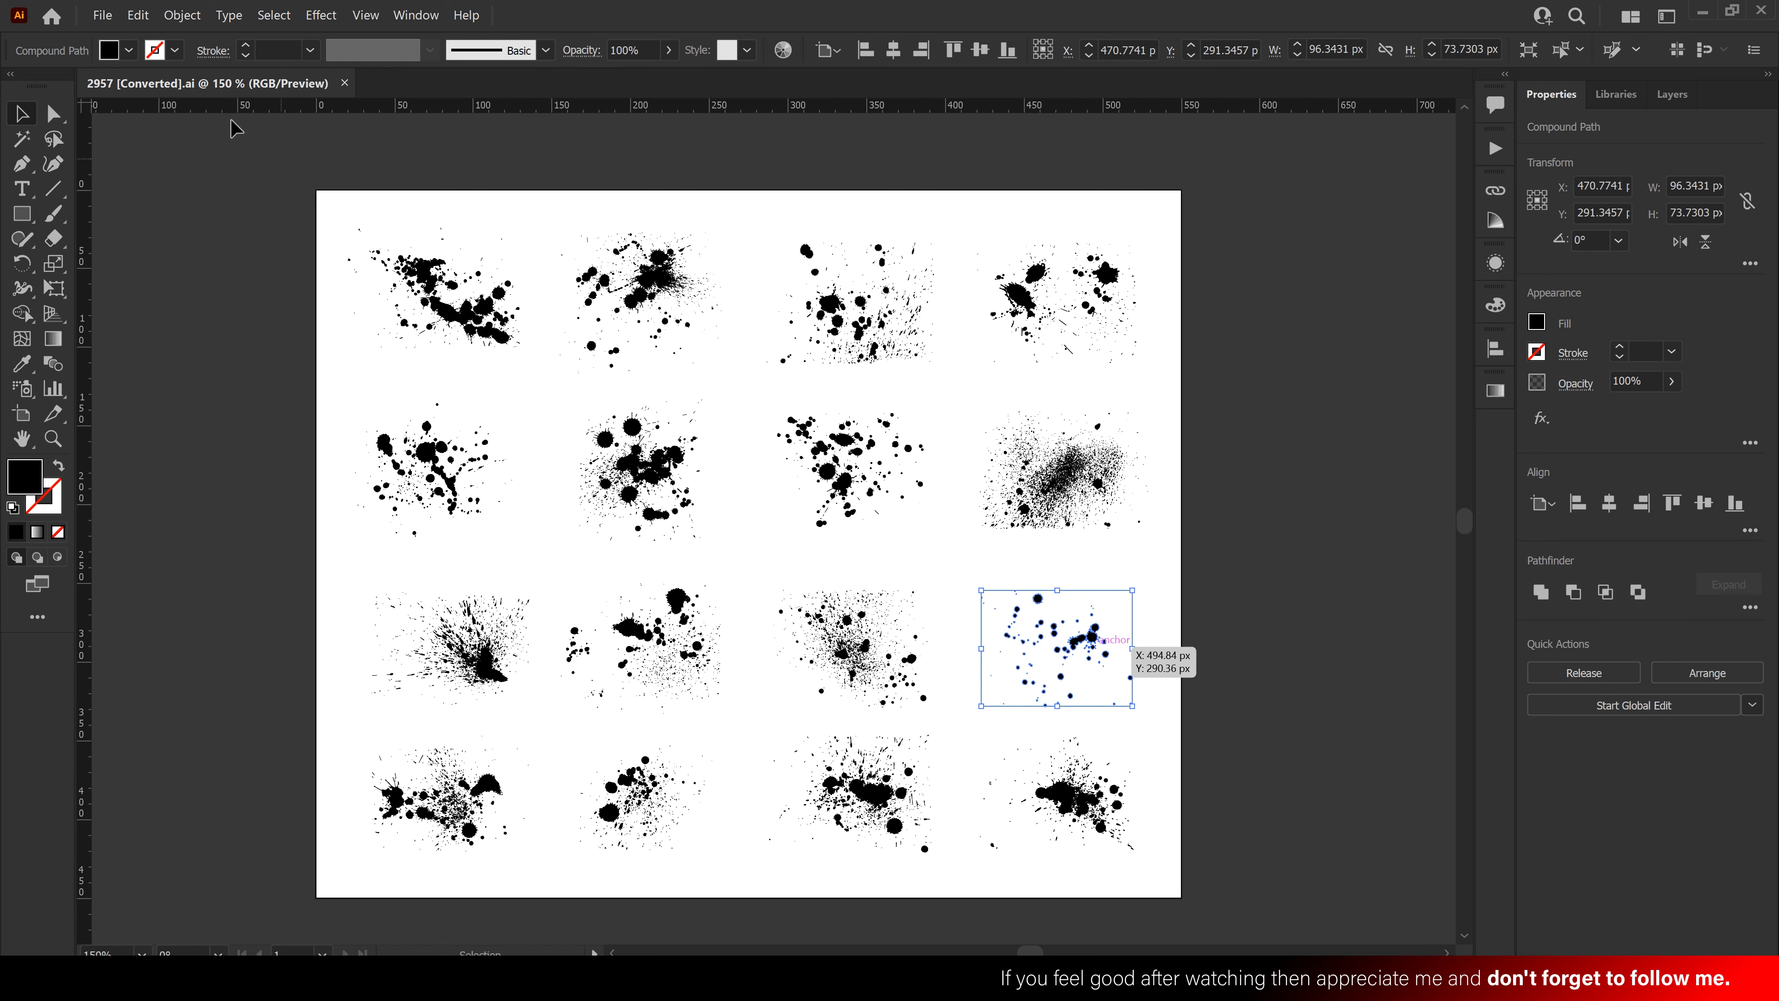
click(138, 15)
click(162, 94)
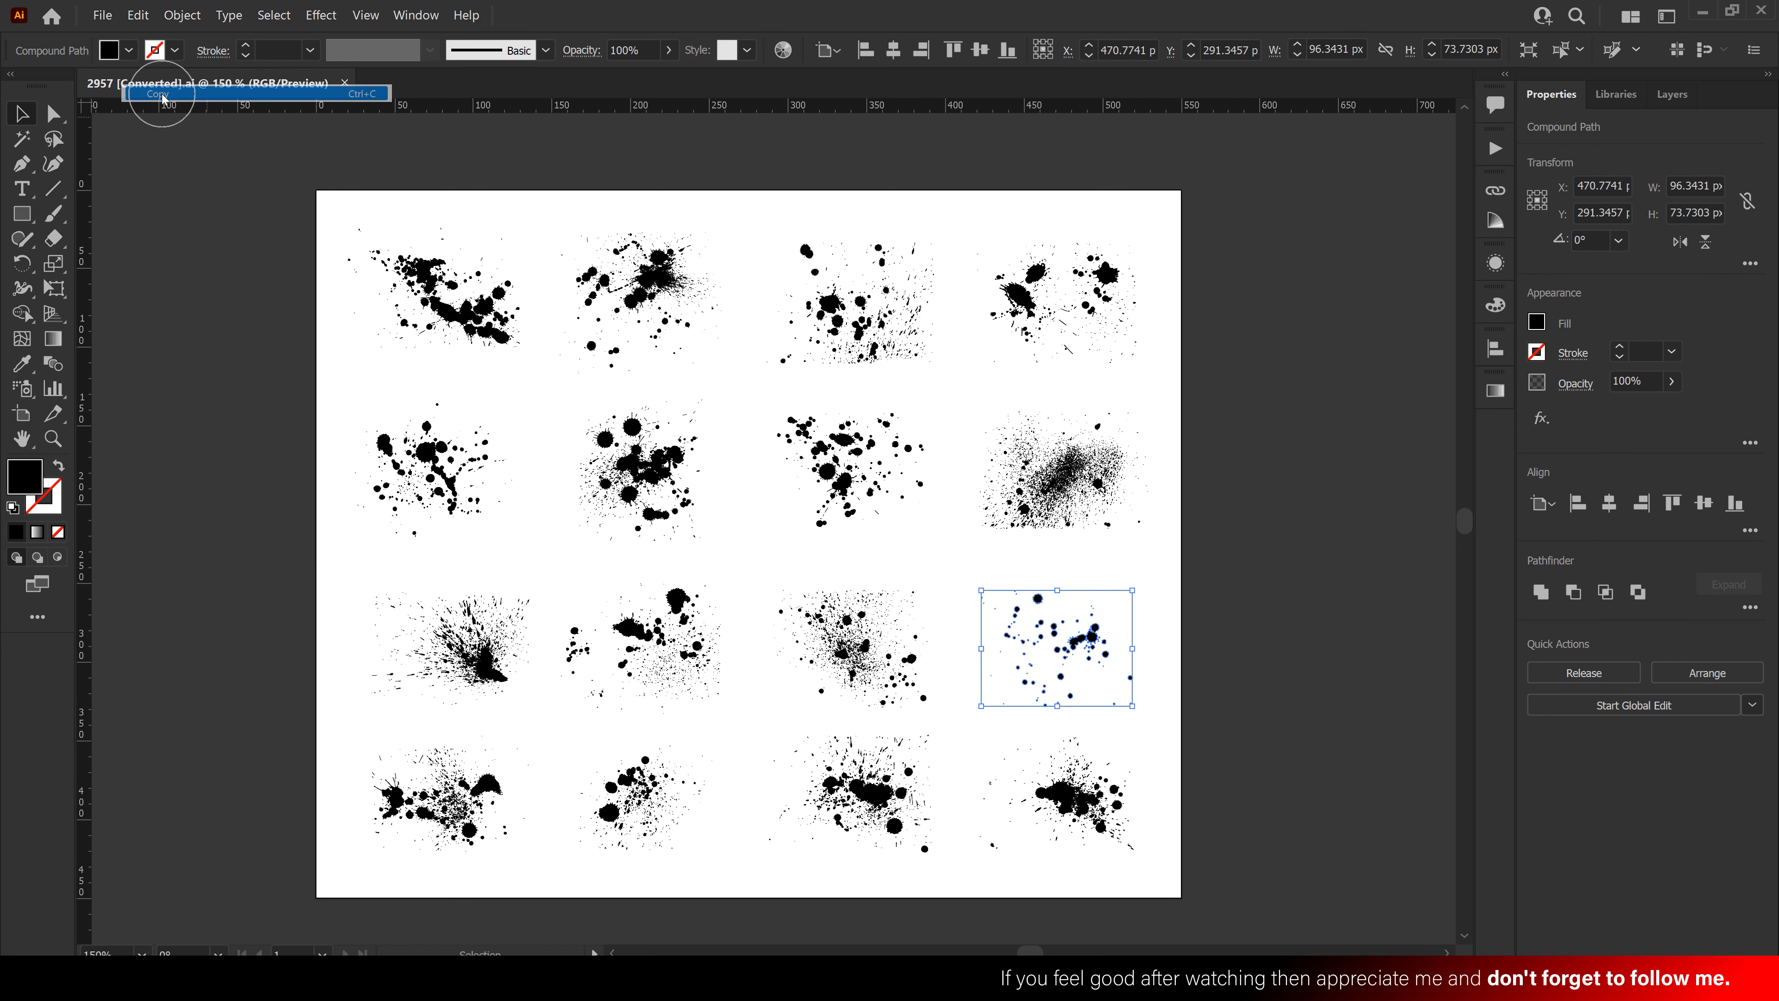
click(1700, 14)
Paste the splatter, scale it to 7.24 × 5.54 cm, flip it horizontally and place it beside the left heading
click(133, 18)
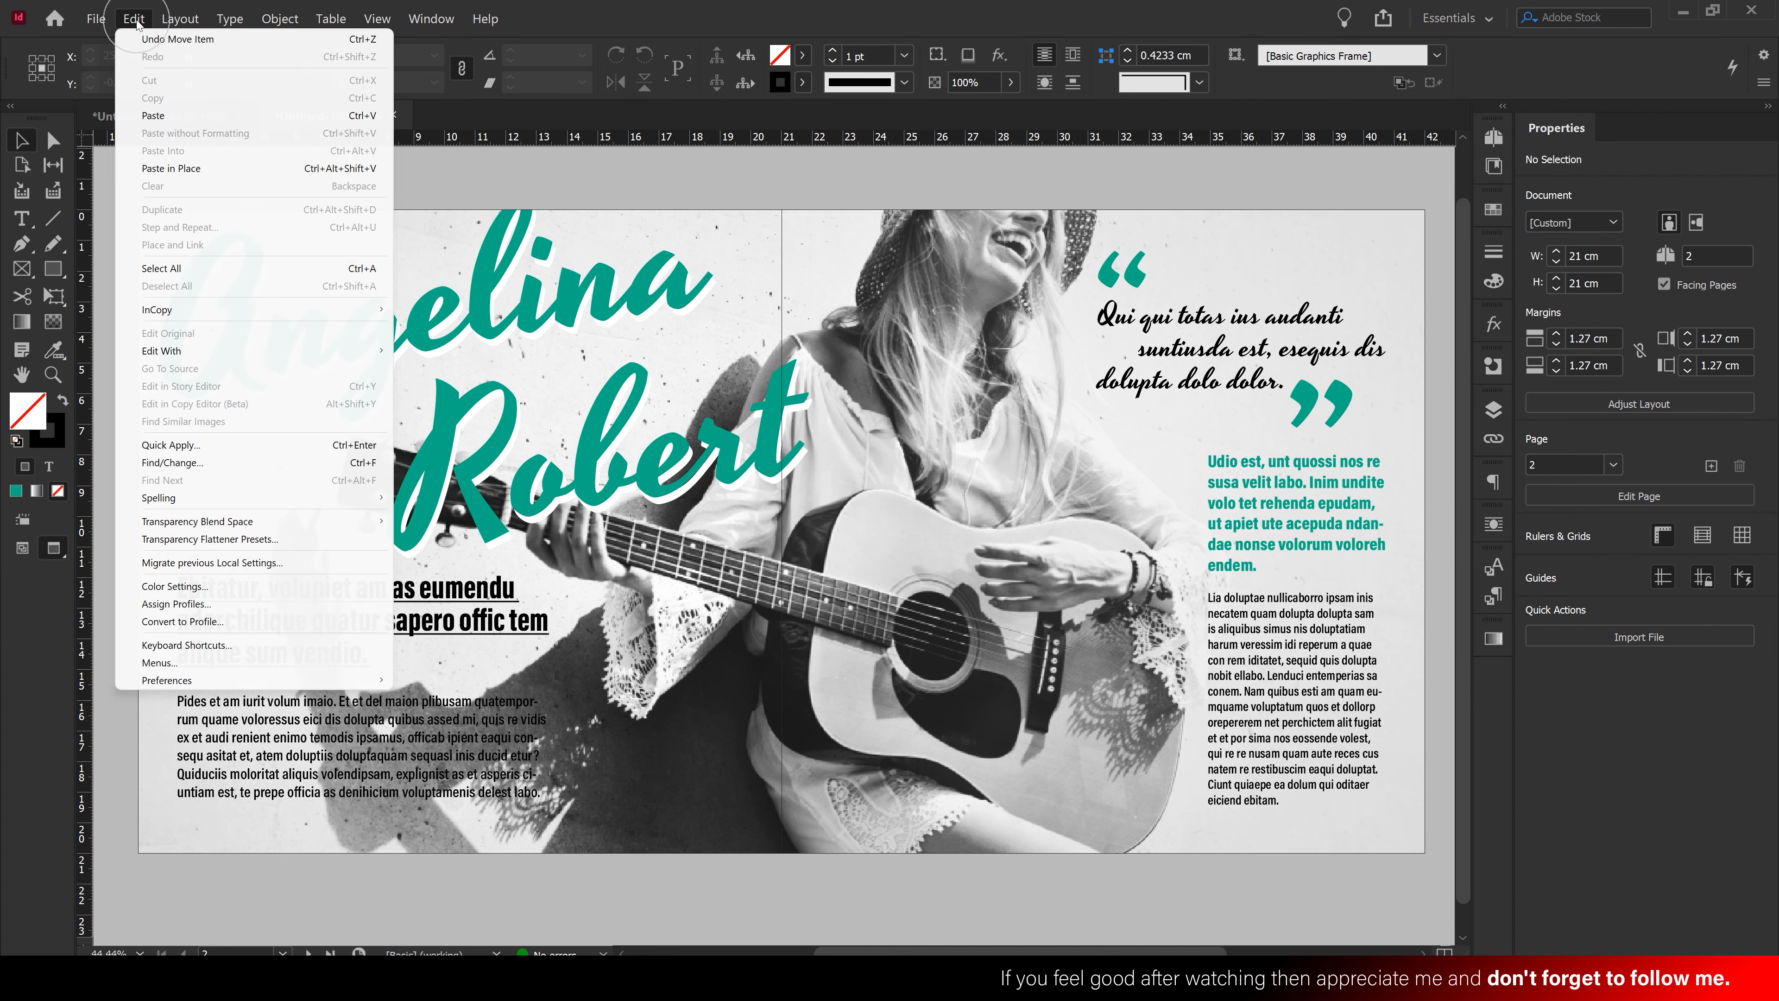
click(207, 116)
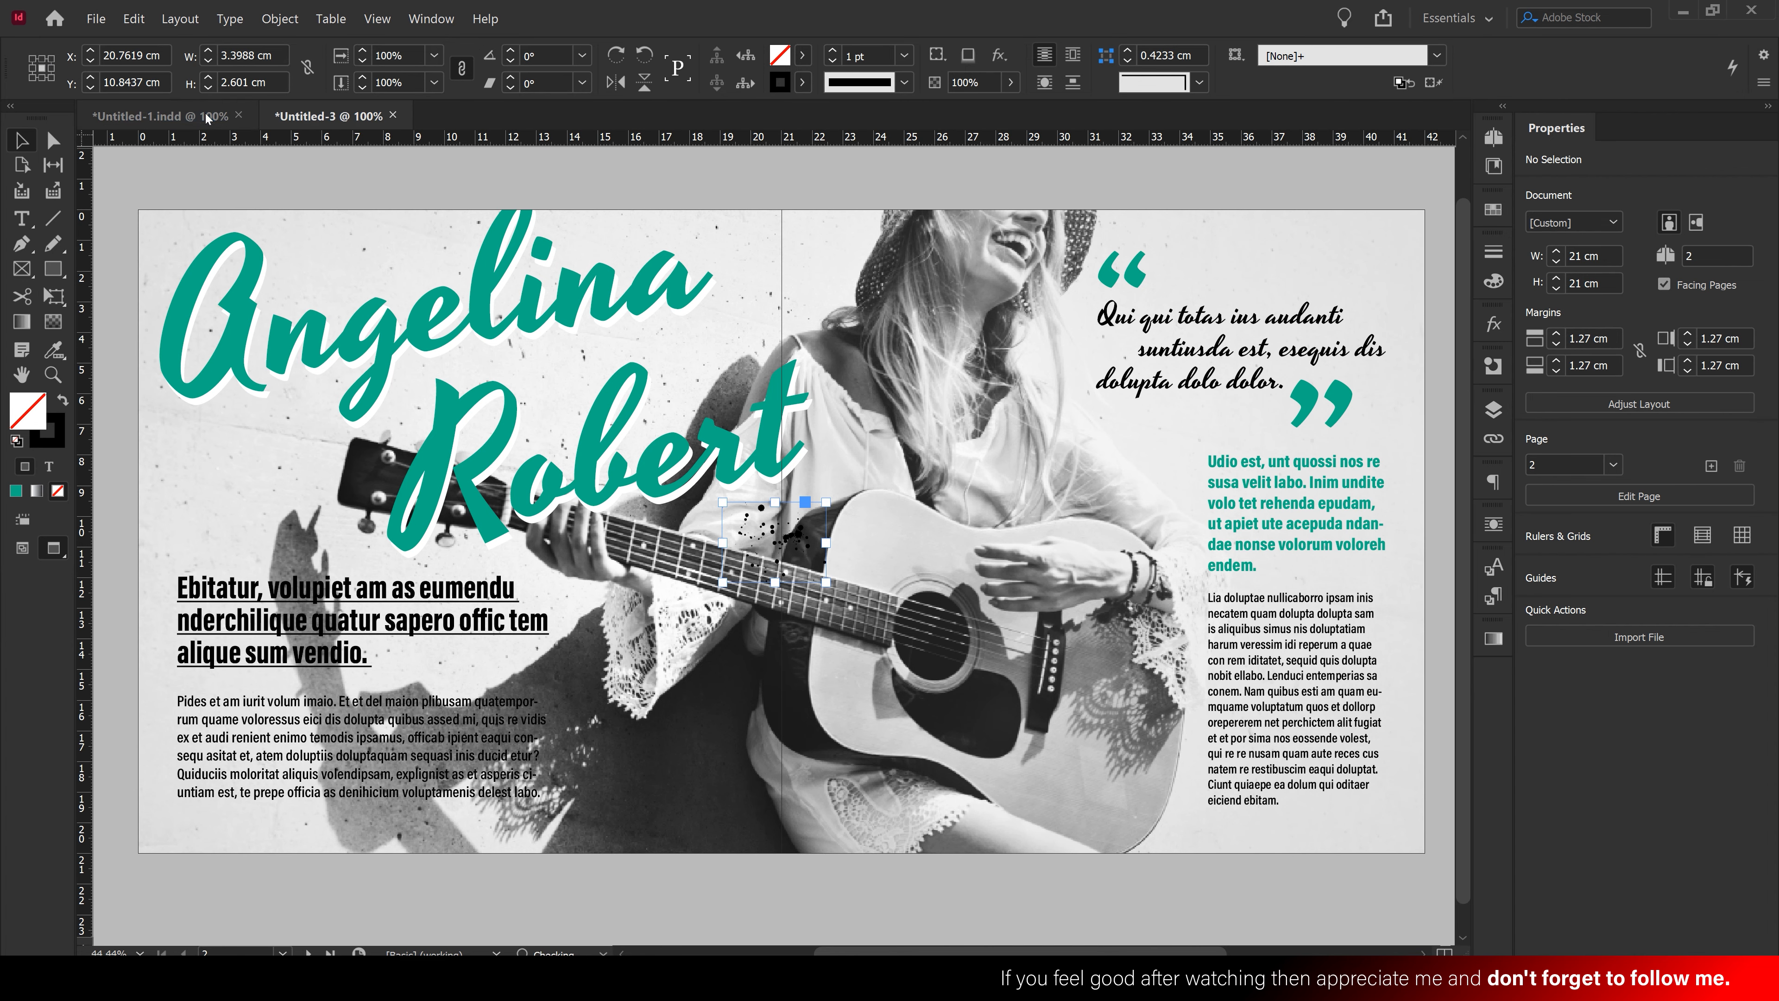
drag(827, 501, 944, 414)
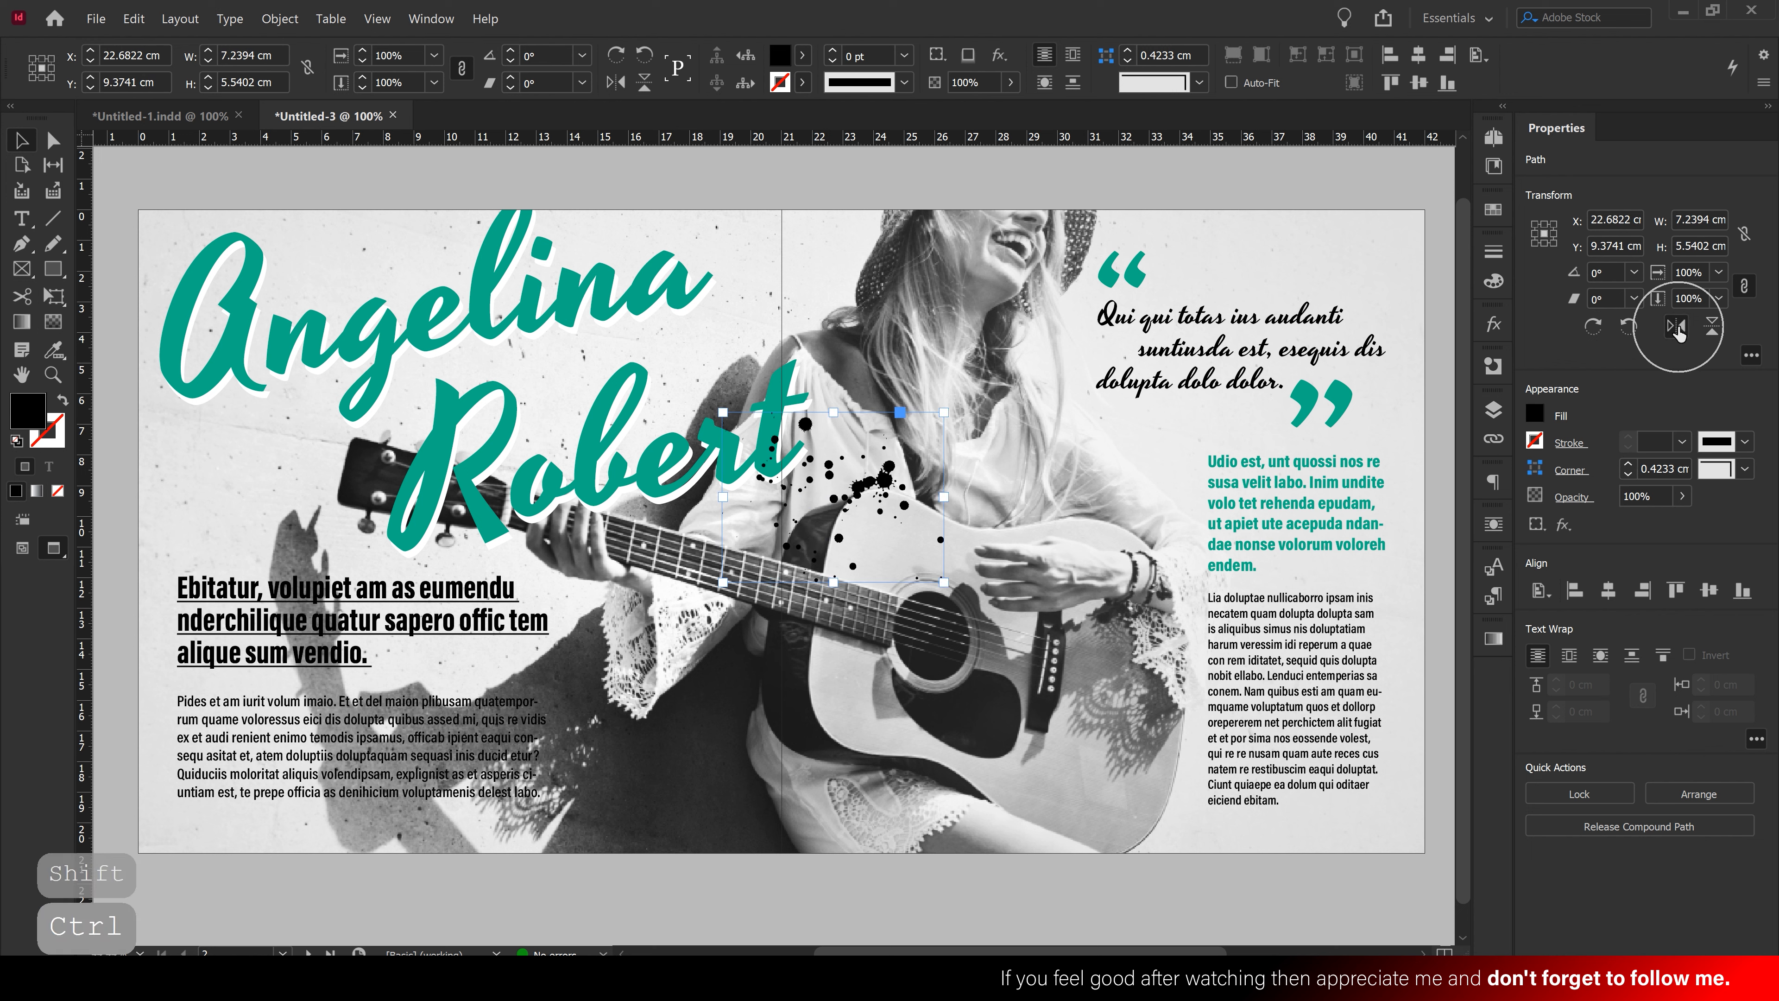
click(1675, 325)
drag(814, 494, 240, 537)
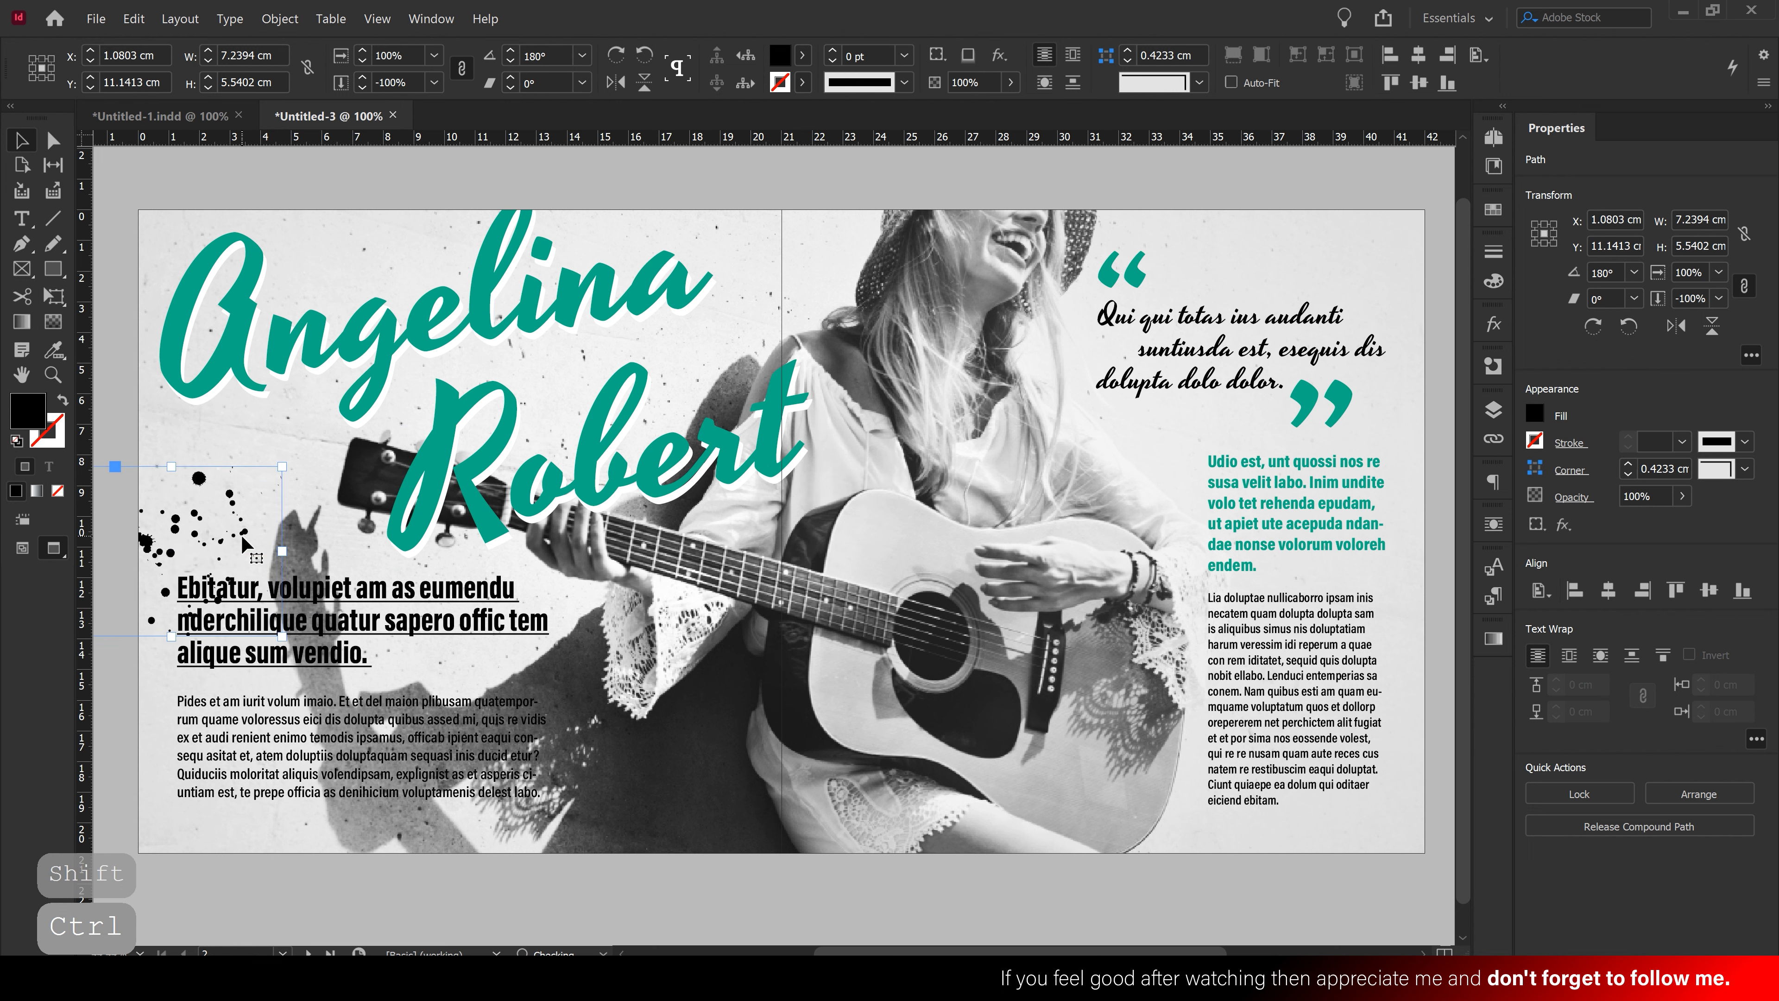
click(260, 433)
Duplicate the black splatter below the guitar, flip it both ways, and scale it to 9.5 cm wide
click(199, 480)
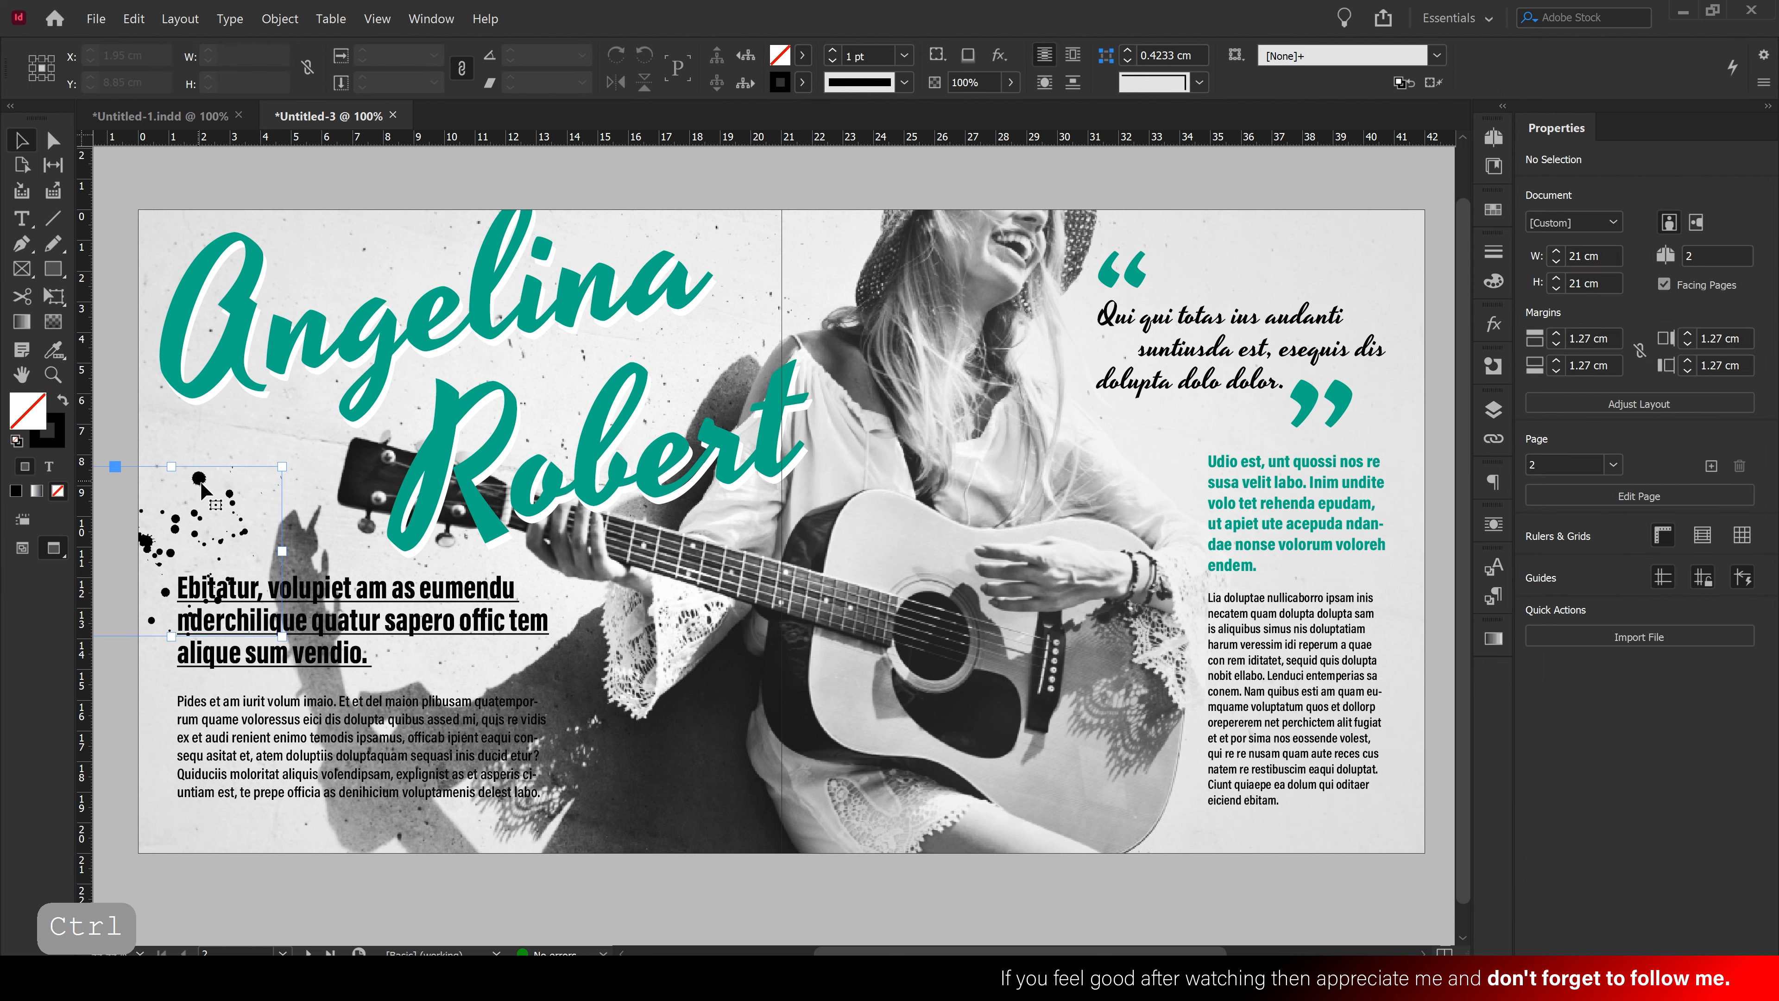
drag(201, 485, 708, 800)
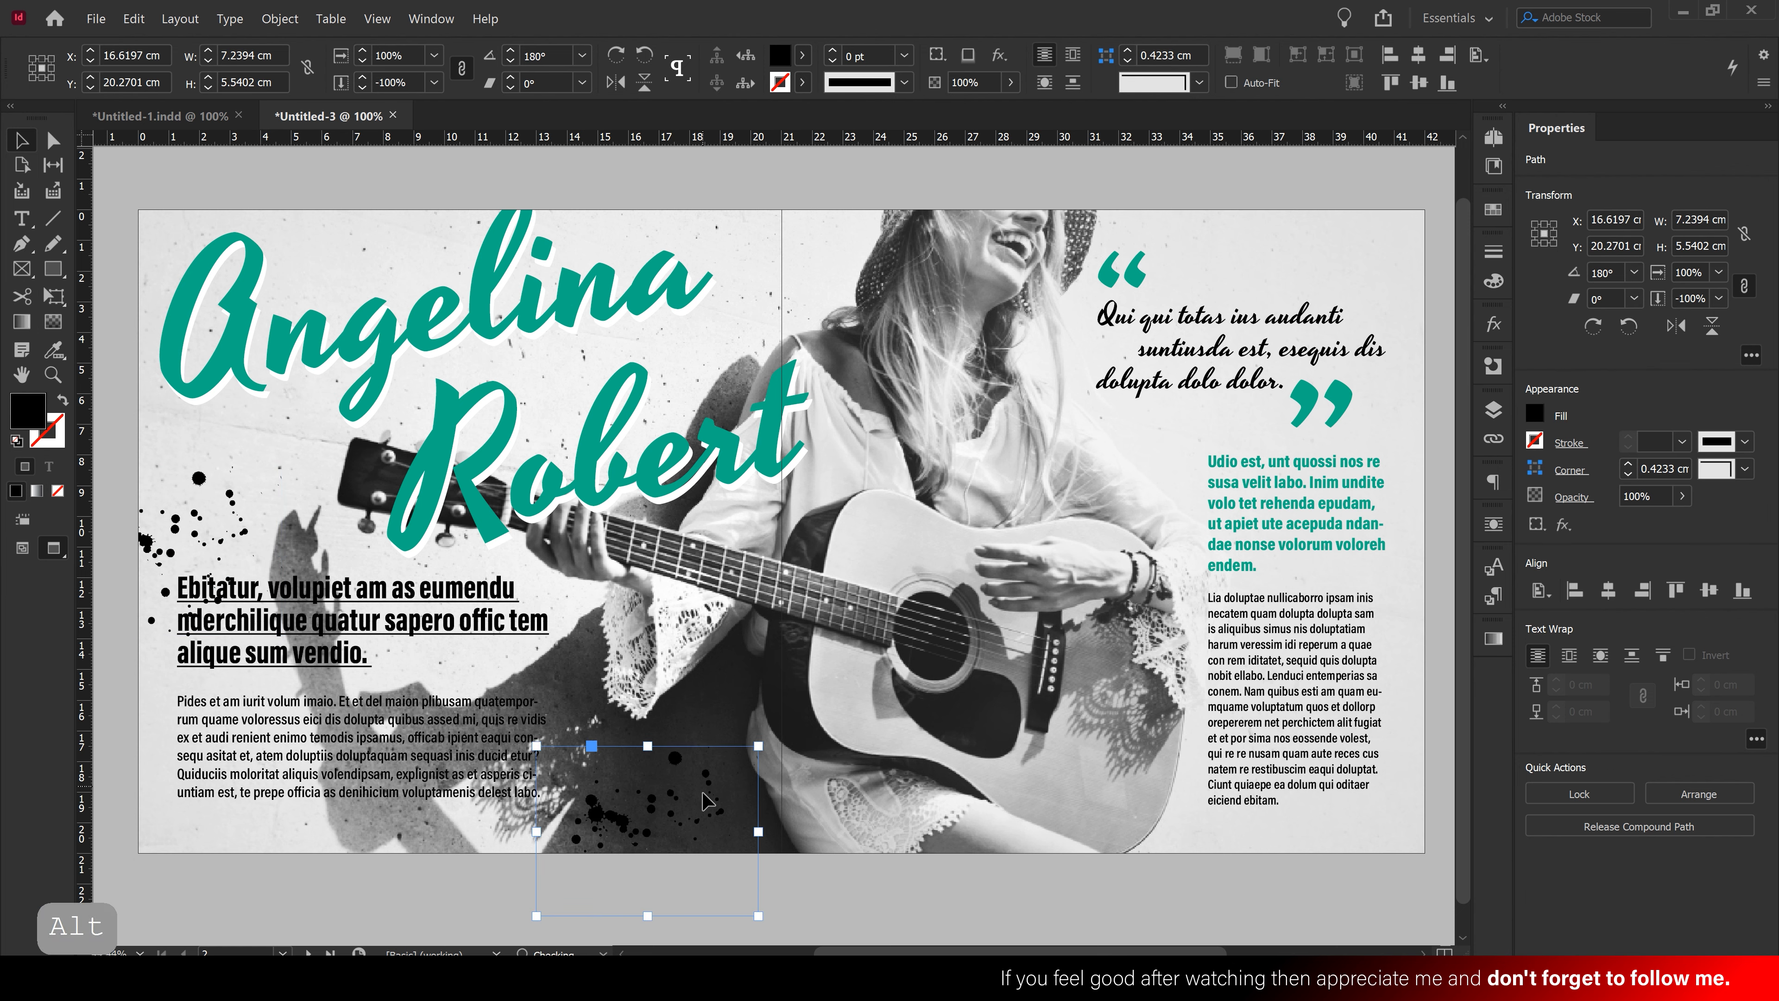
click(1676, 325)
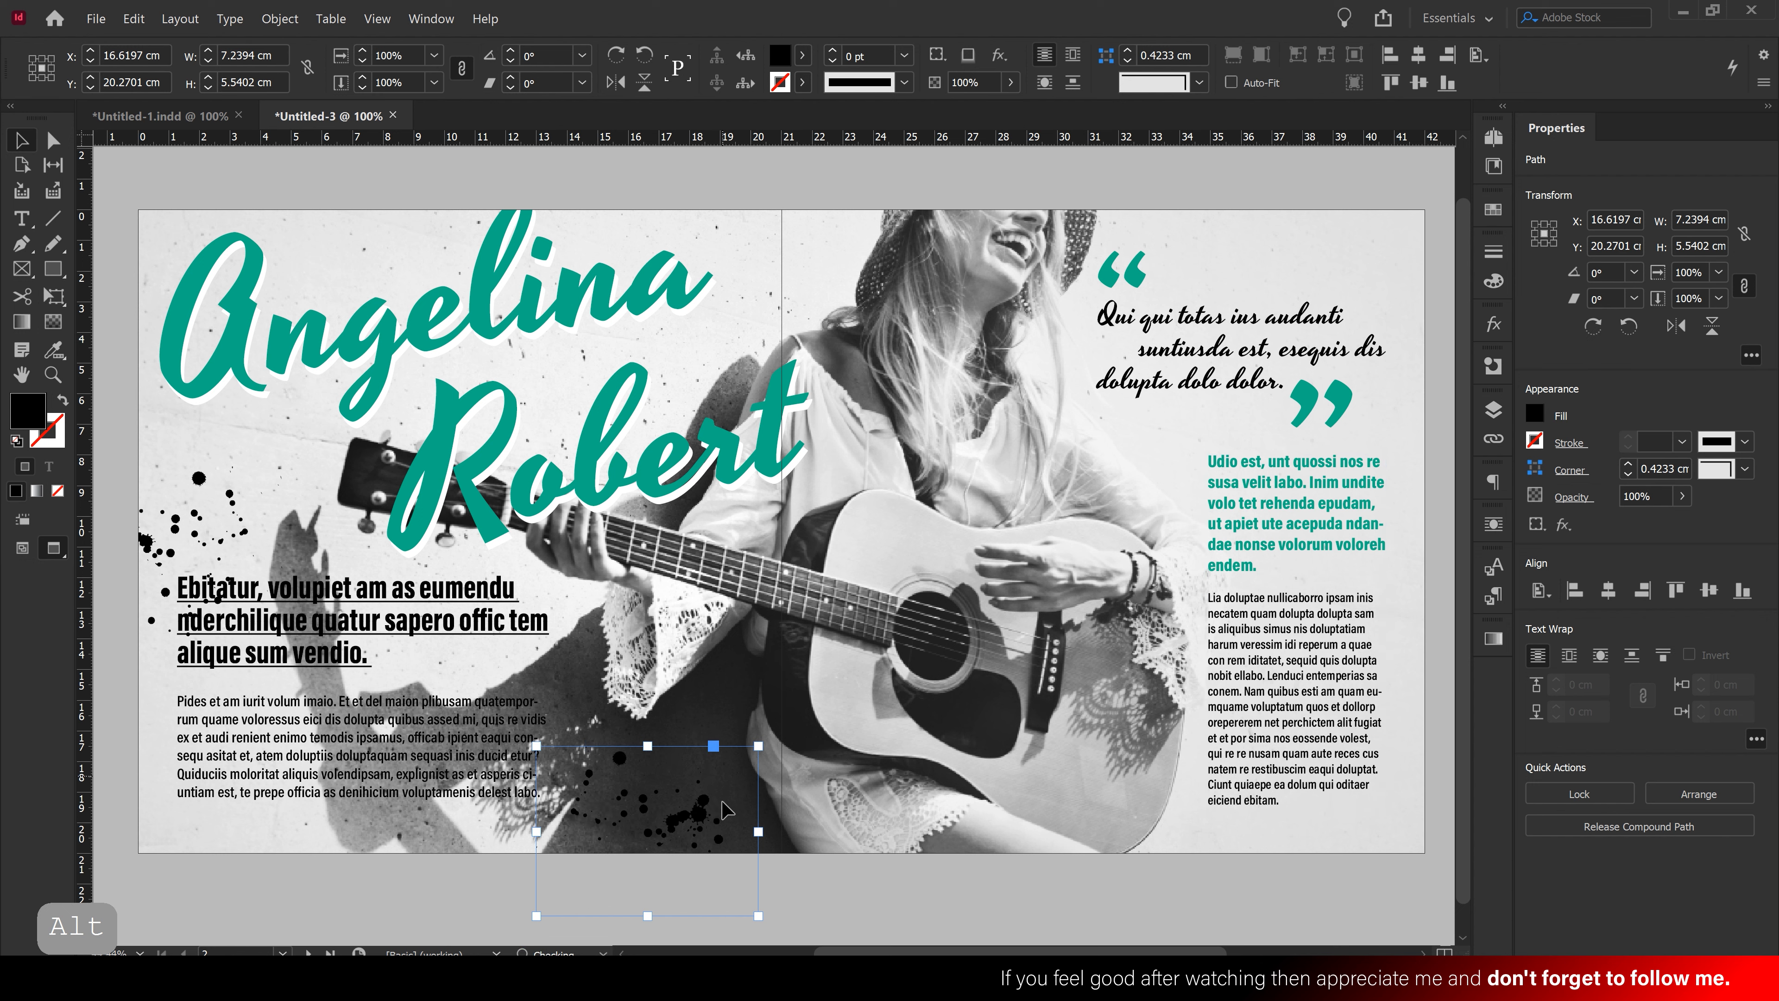
click(1711, 327)
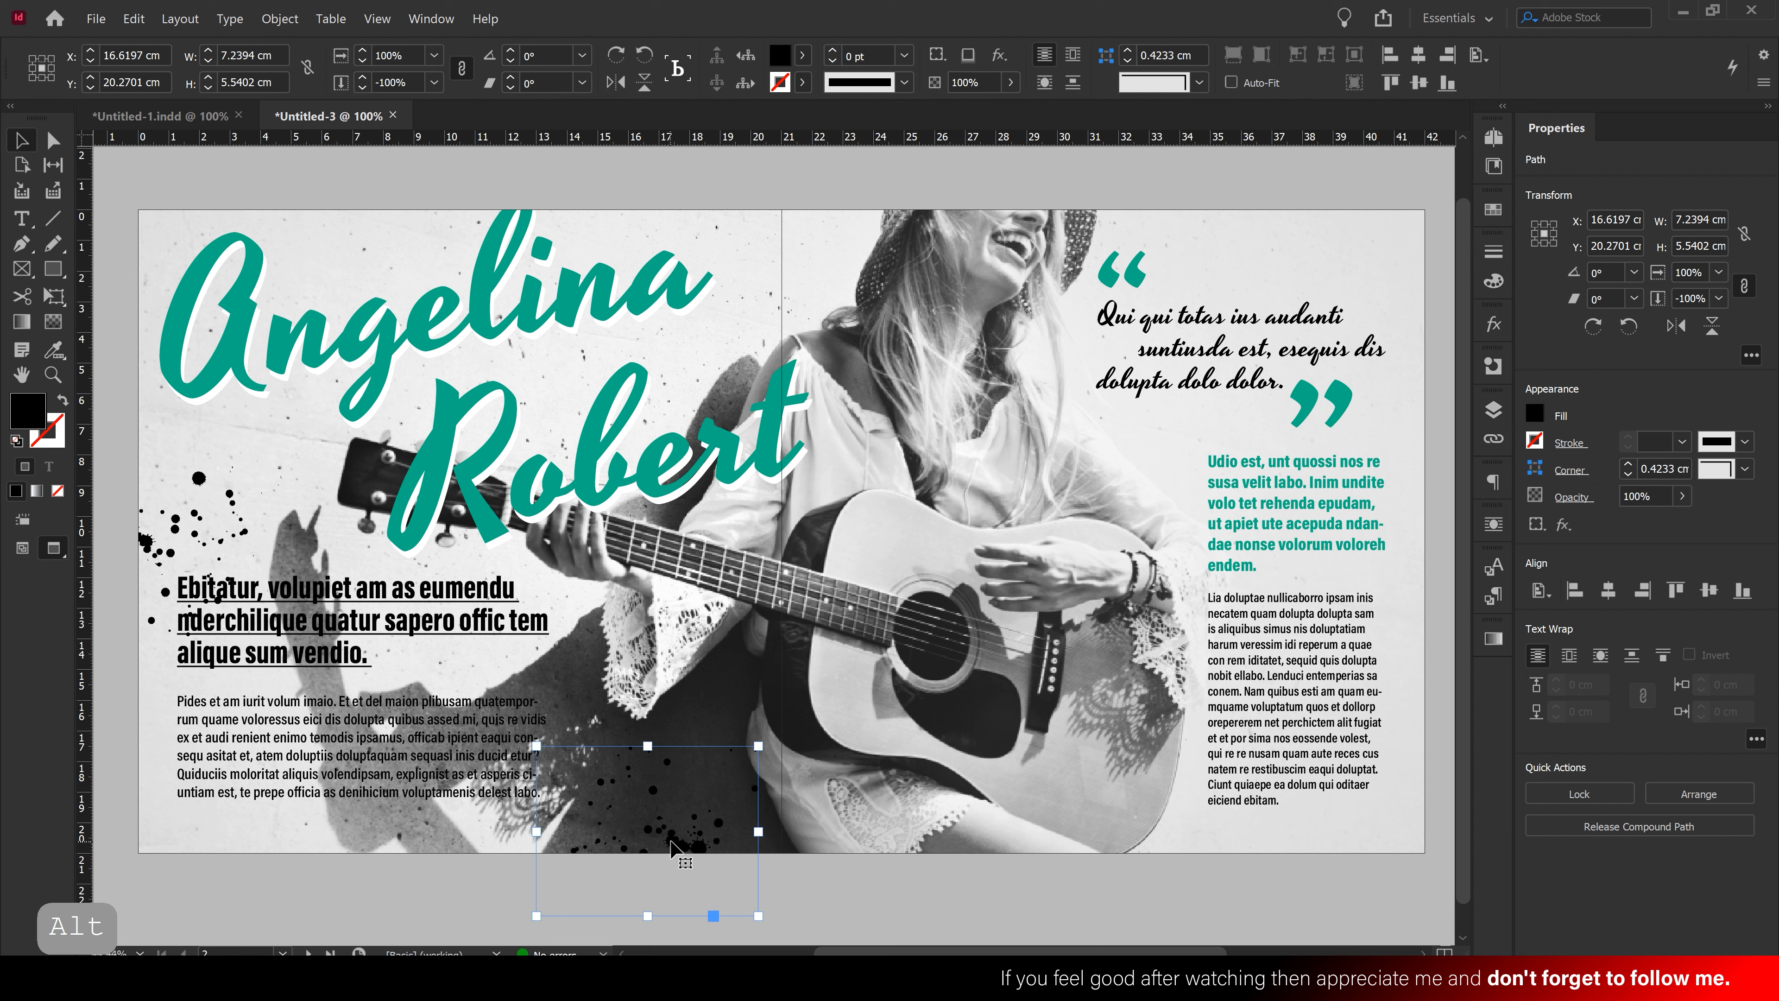
drag(670, 848, 634, 853)
drag(714, 756, 783, 701)
drag(677, 823, 634, 848)
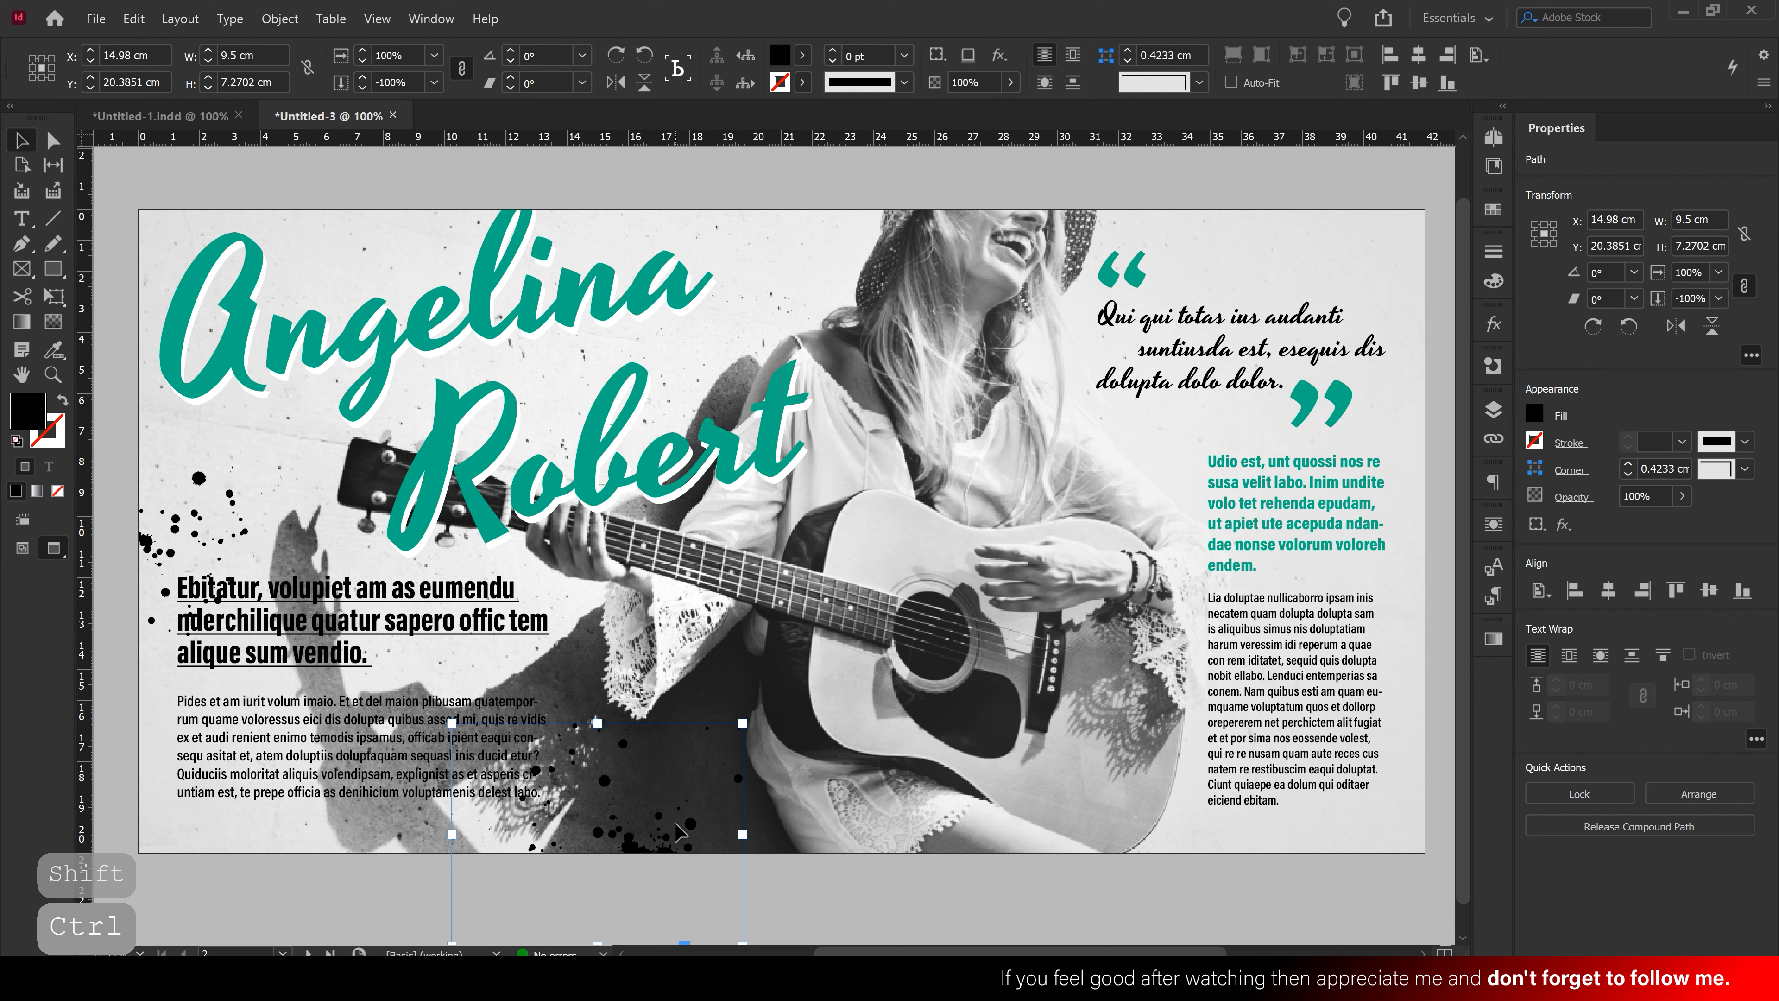
Place another splatter copy in the top-right corner, shrunk to 8.31 × 6.36 cm
drag(632, 852, 1376, 223)
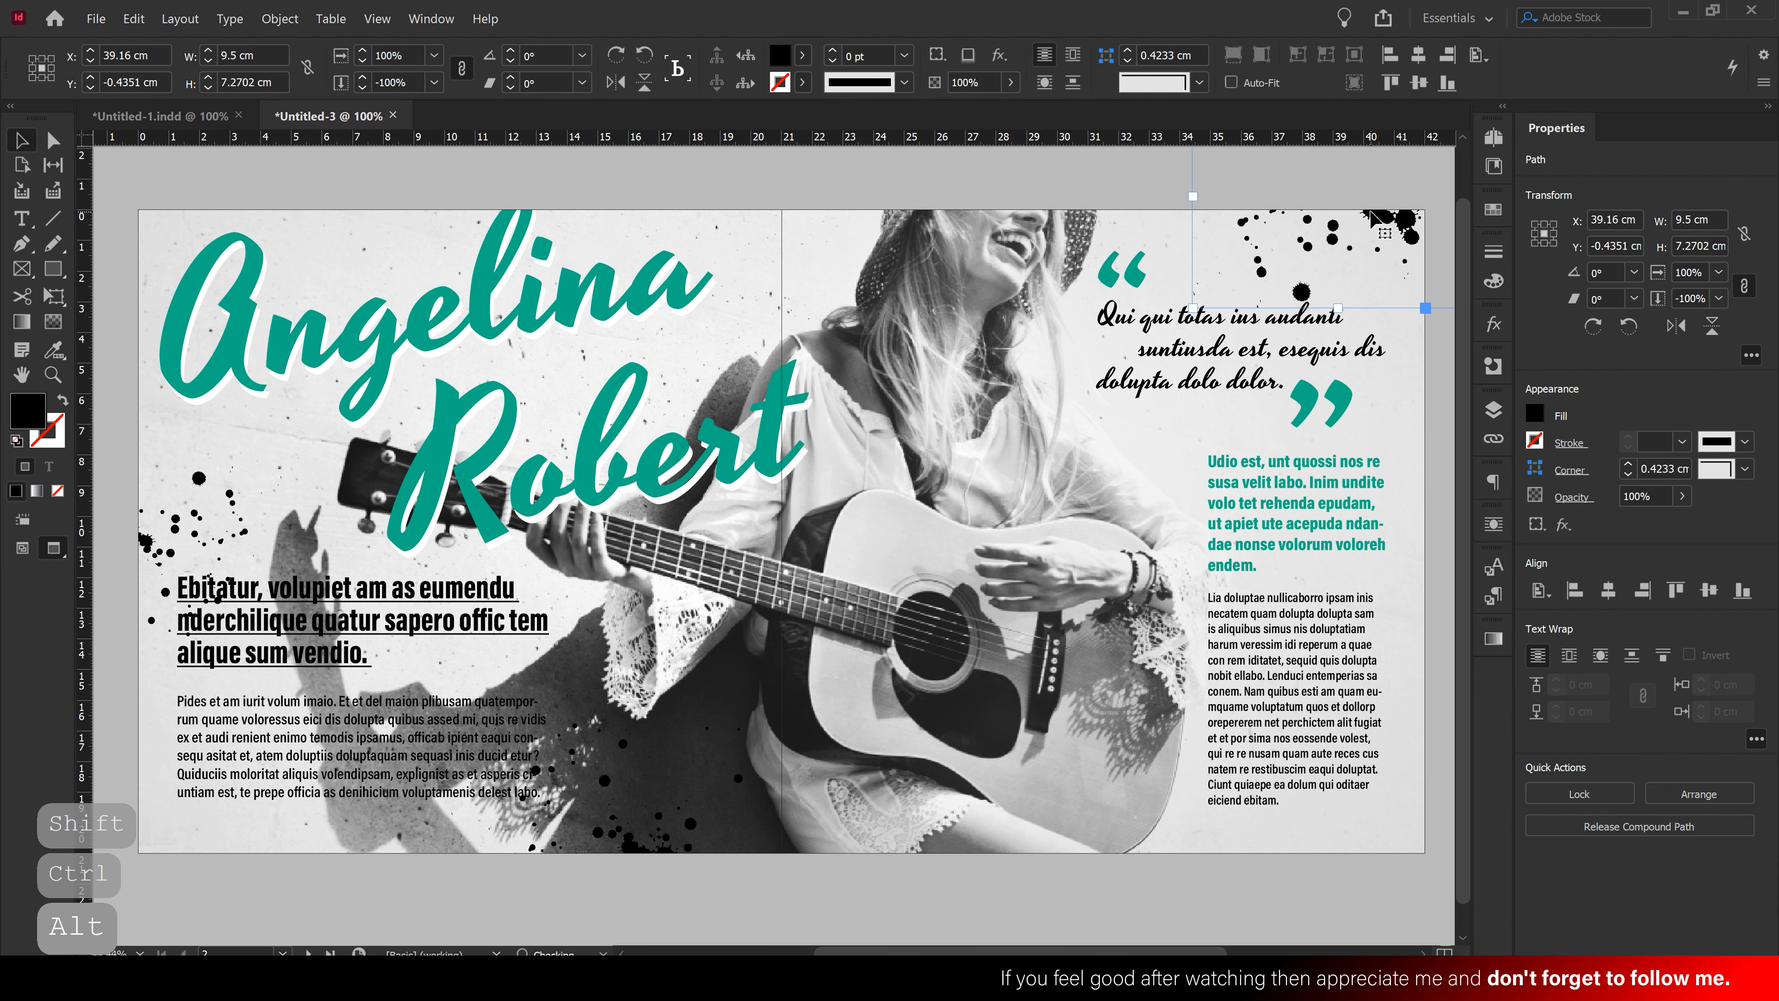
drag(1342, 303, 1389, 224)
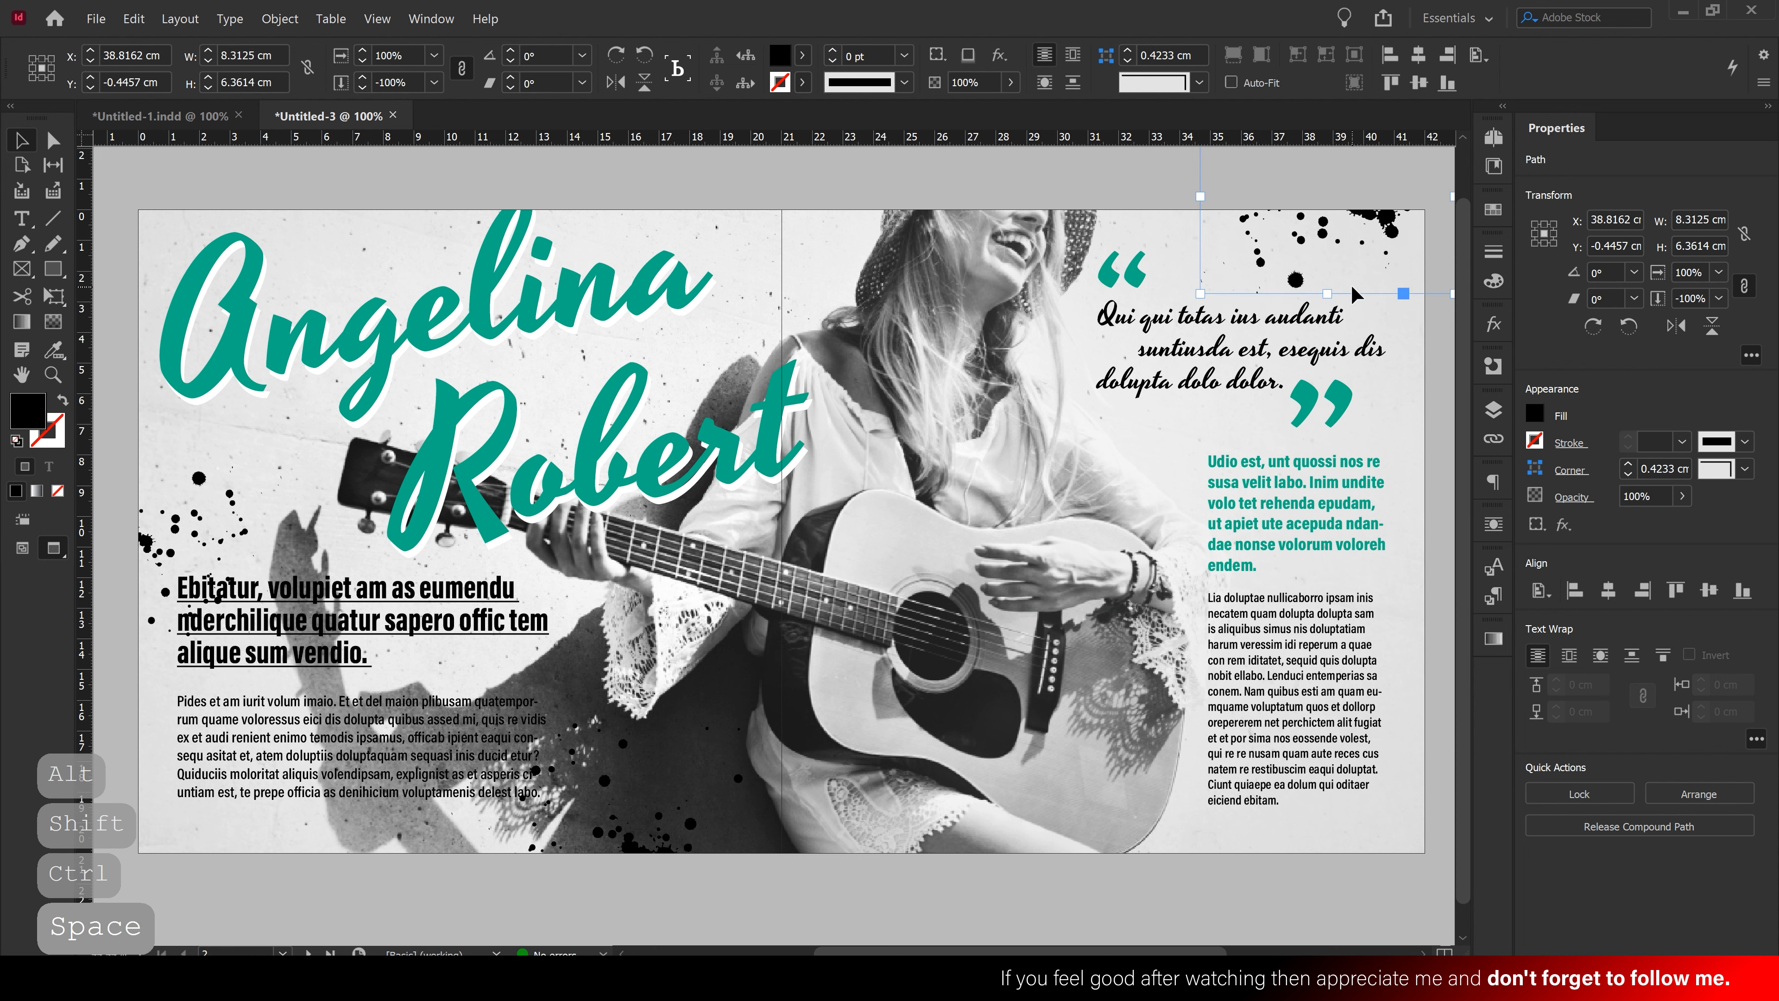
click(1165, 197)
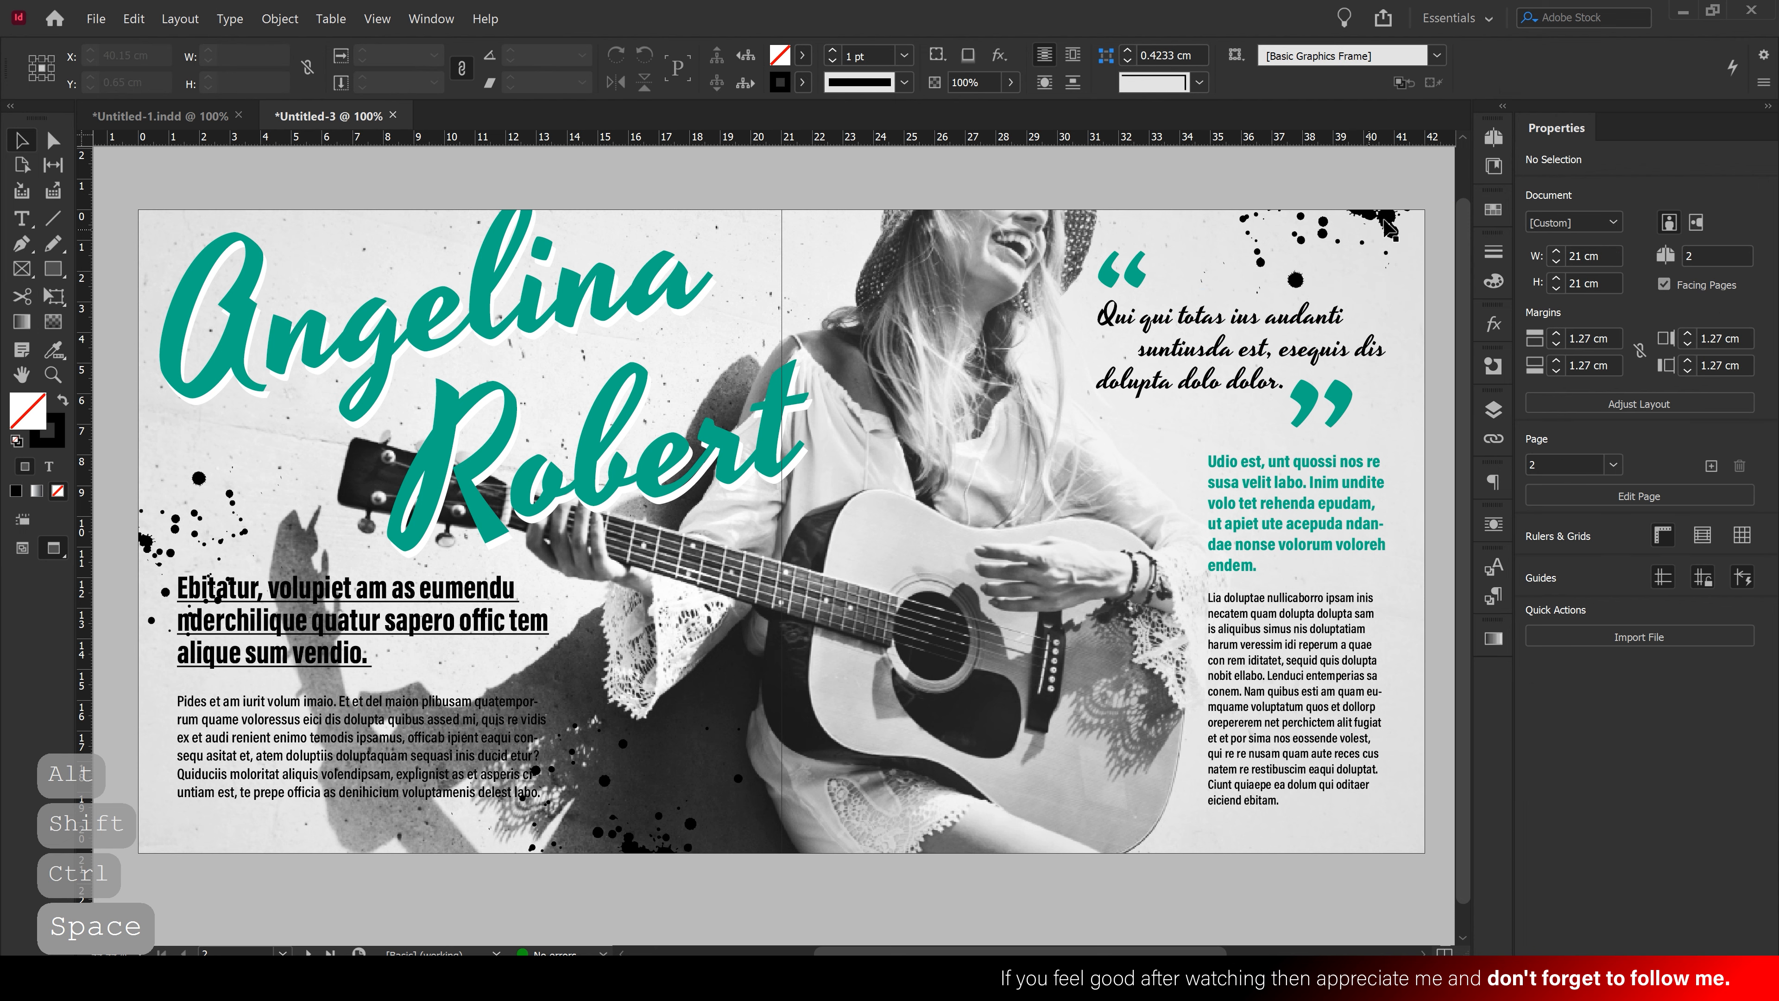
Copy the top-right splatter to the bottom-right corner and shrink it proportionally
click(1389, 226)
mouse_move(1388, 226)
mouse_down()
mouse_move(1391, 849)
mouse_move(1379, 839)
mouse_up()
mouse_move(1330, 914)
mouse_down()
mouse_move(1383, 904)
mouse_move(1414, 847)
mouse_move(1397, 827)
mouse_up()
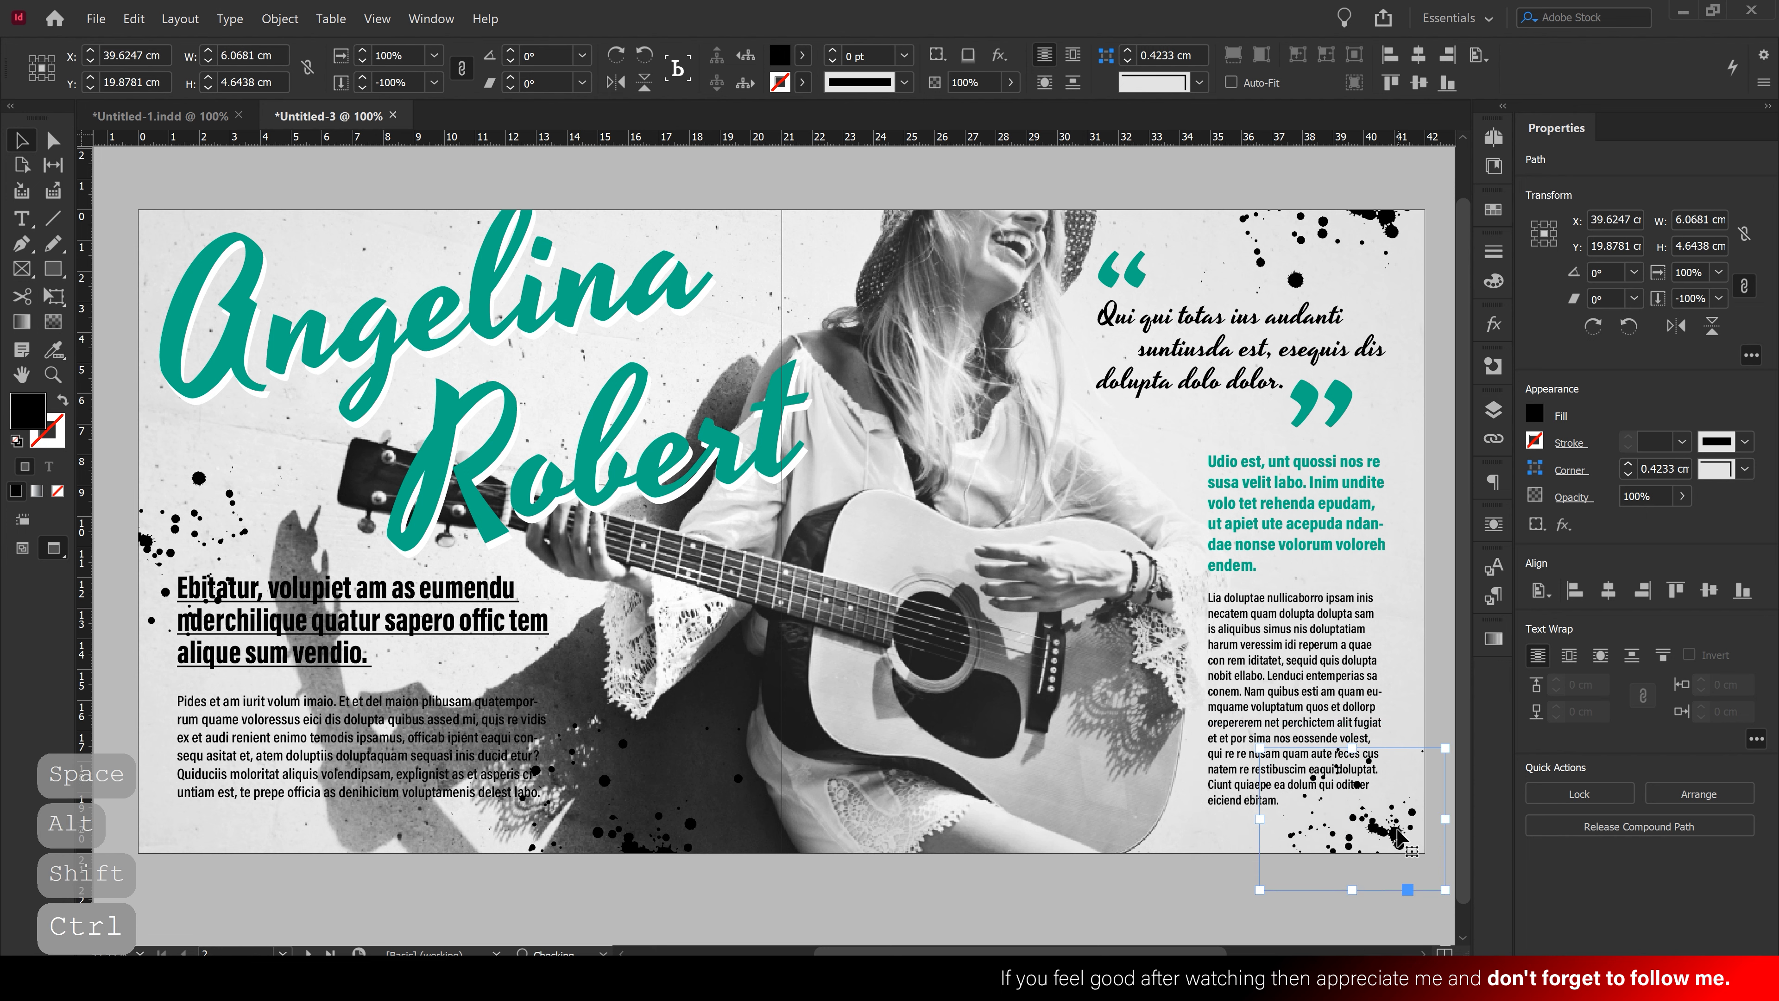
Fill the bottom-right splatter with the teal C=85 M=0 Y=64 K=0 swatch and add a flipped copy
click(1534, 413)
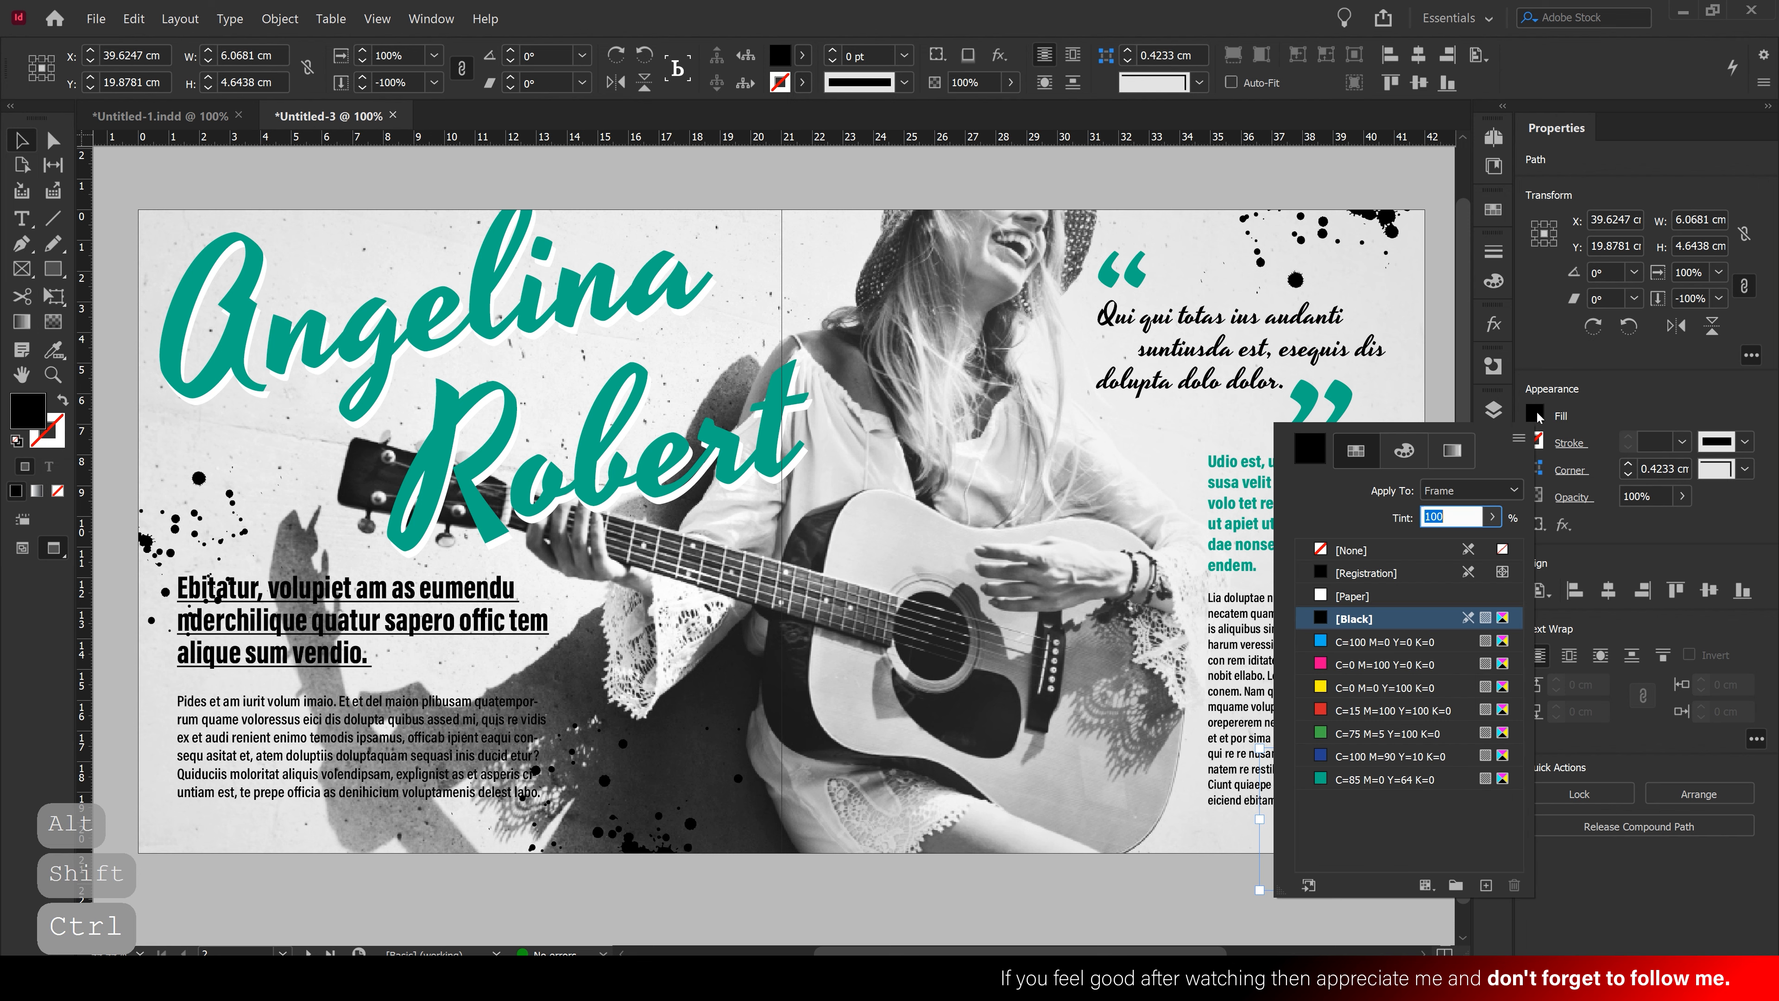
click(1382, 779)
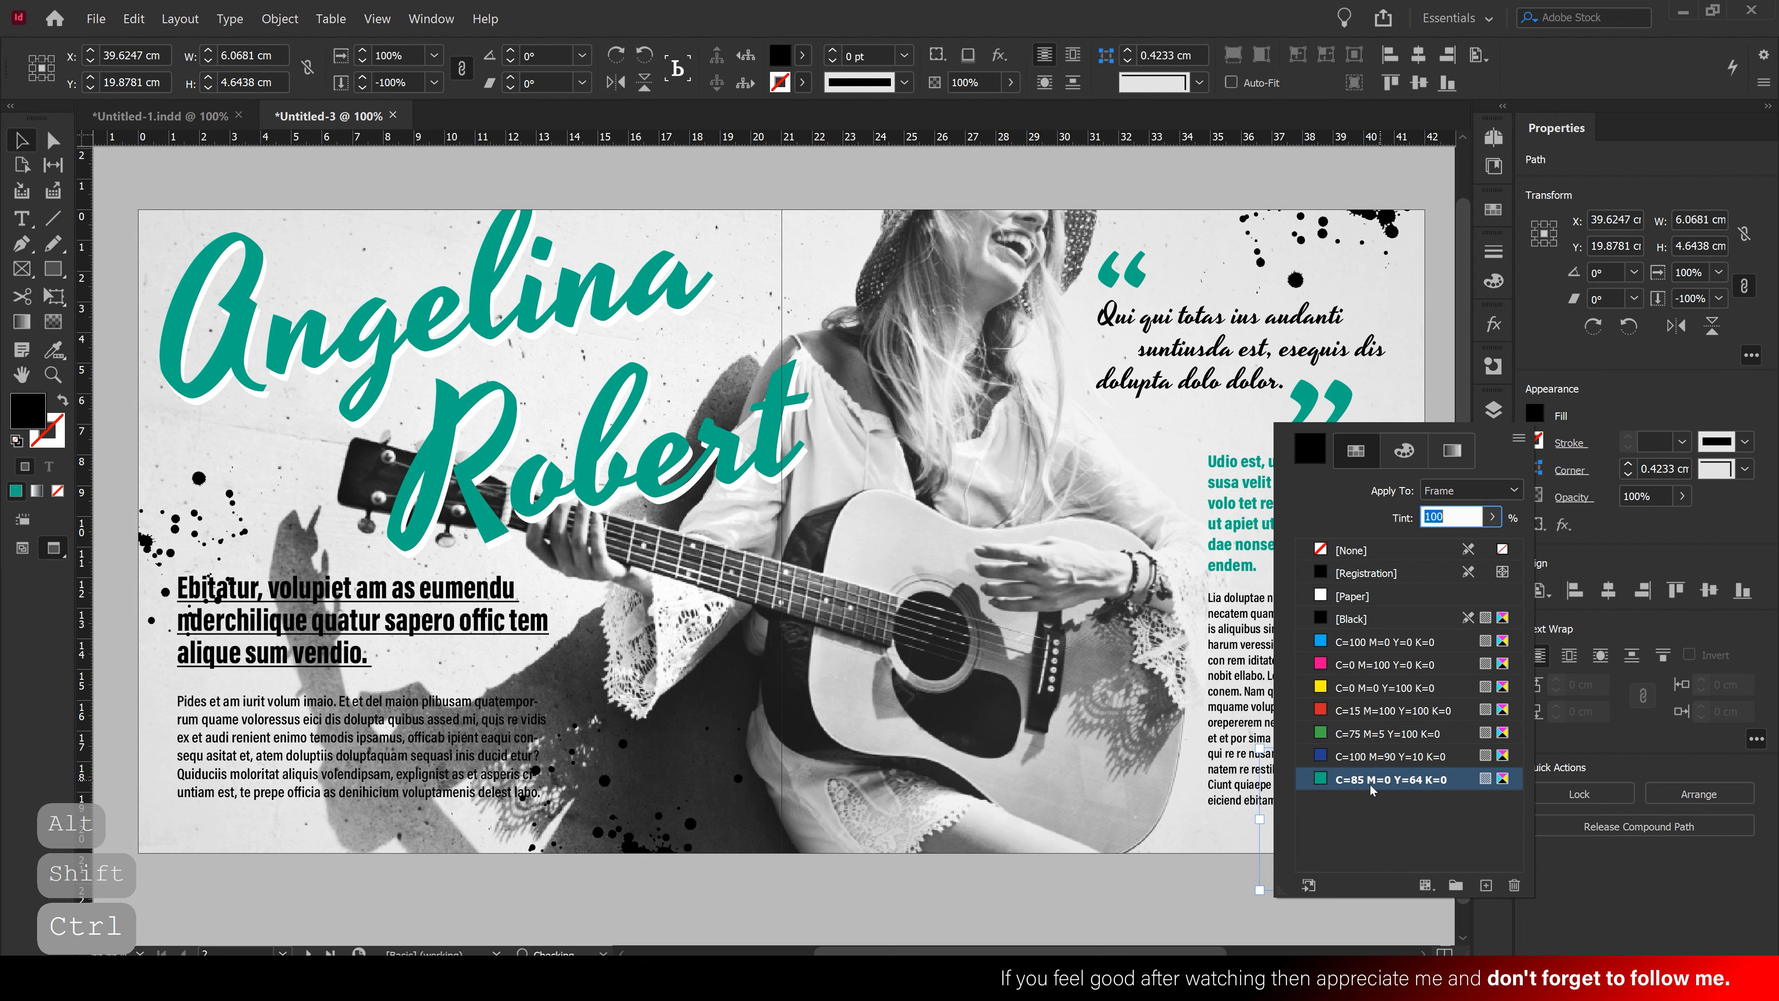
click(1187, 836)
drag(1394, 841, 1397, 847)
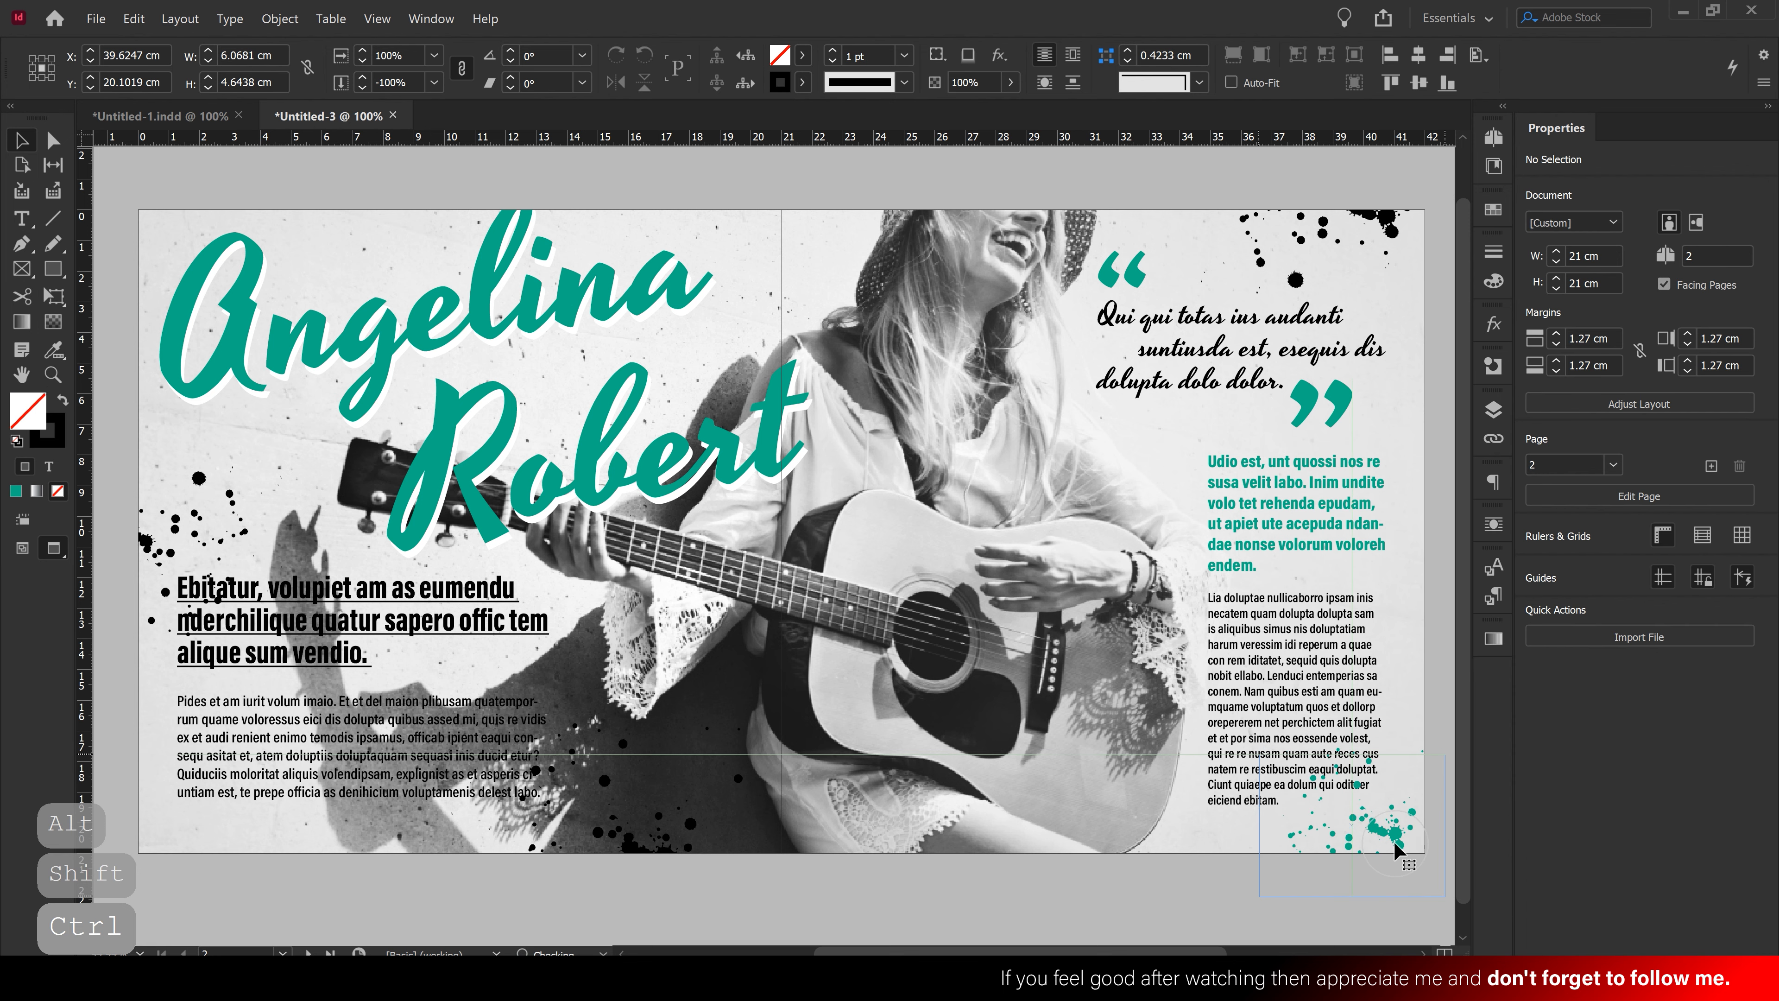
click(1415, 718)
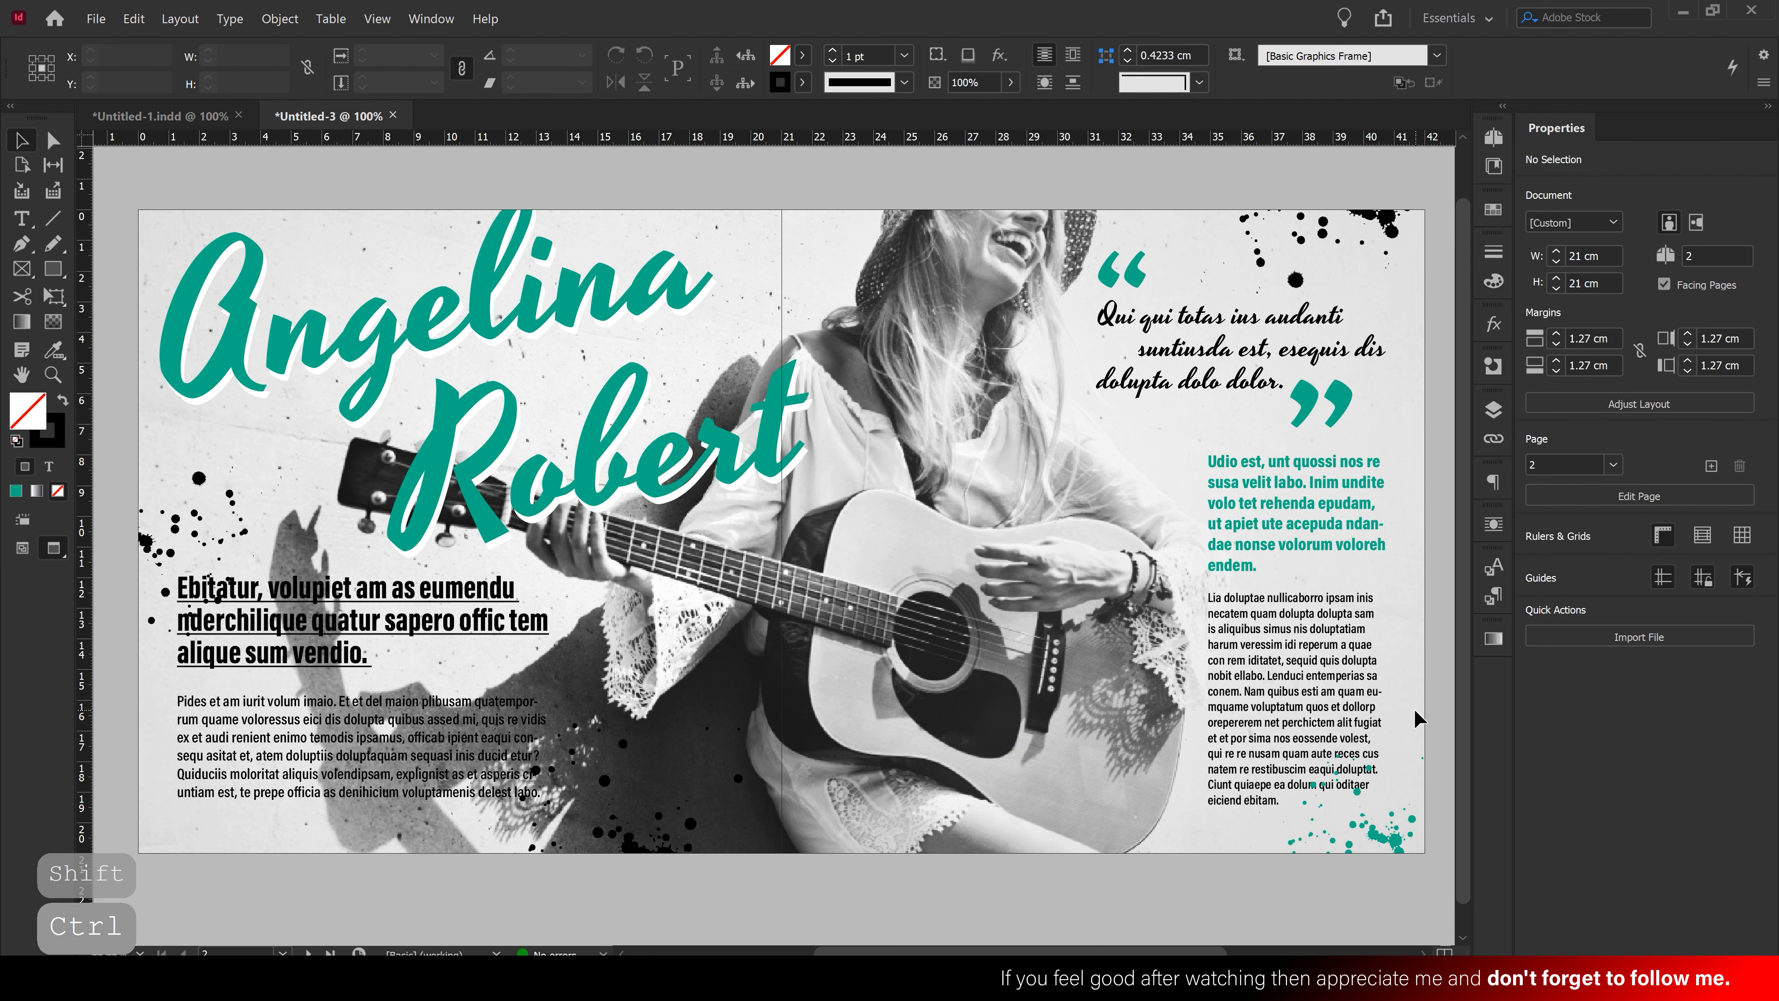
Make a smaller 4.34 × 3.32 cm copy of the left black splatter, flipped both ways, filled [Paper], moved up-left
click(201, 476)
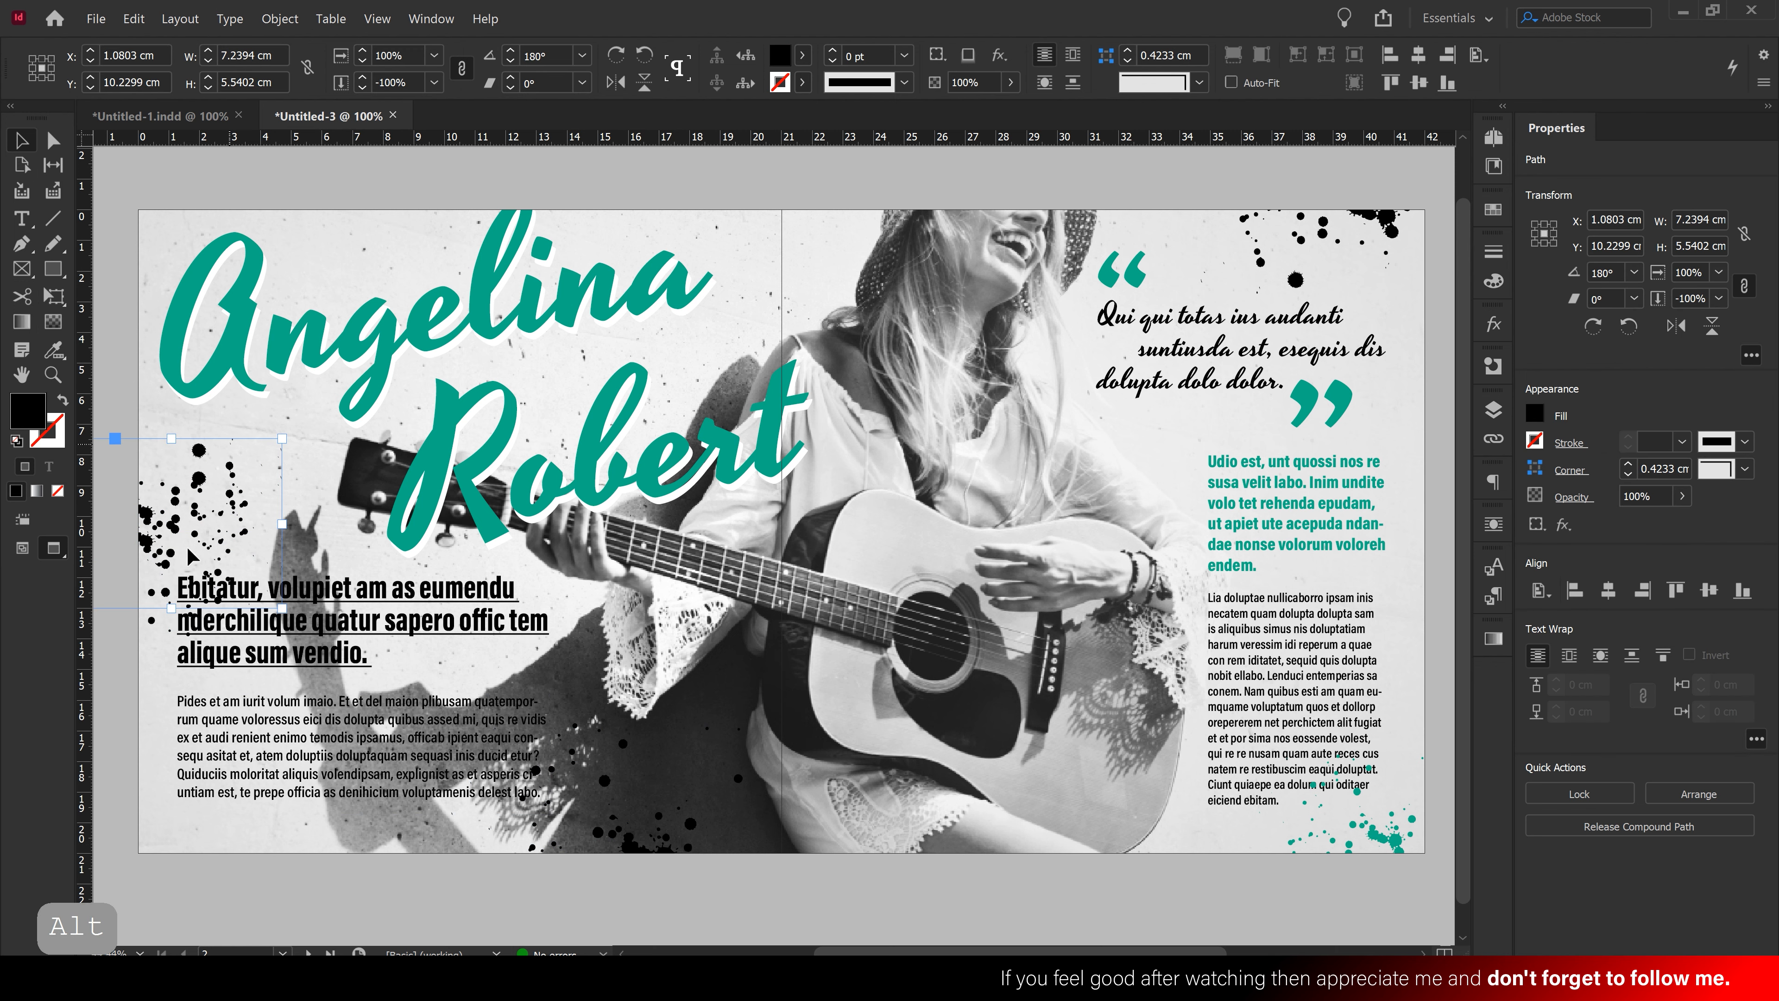
drag(171, 606, 189, 560)
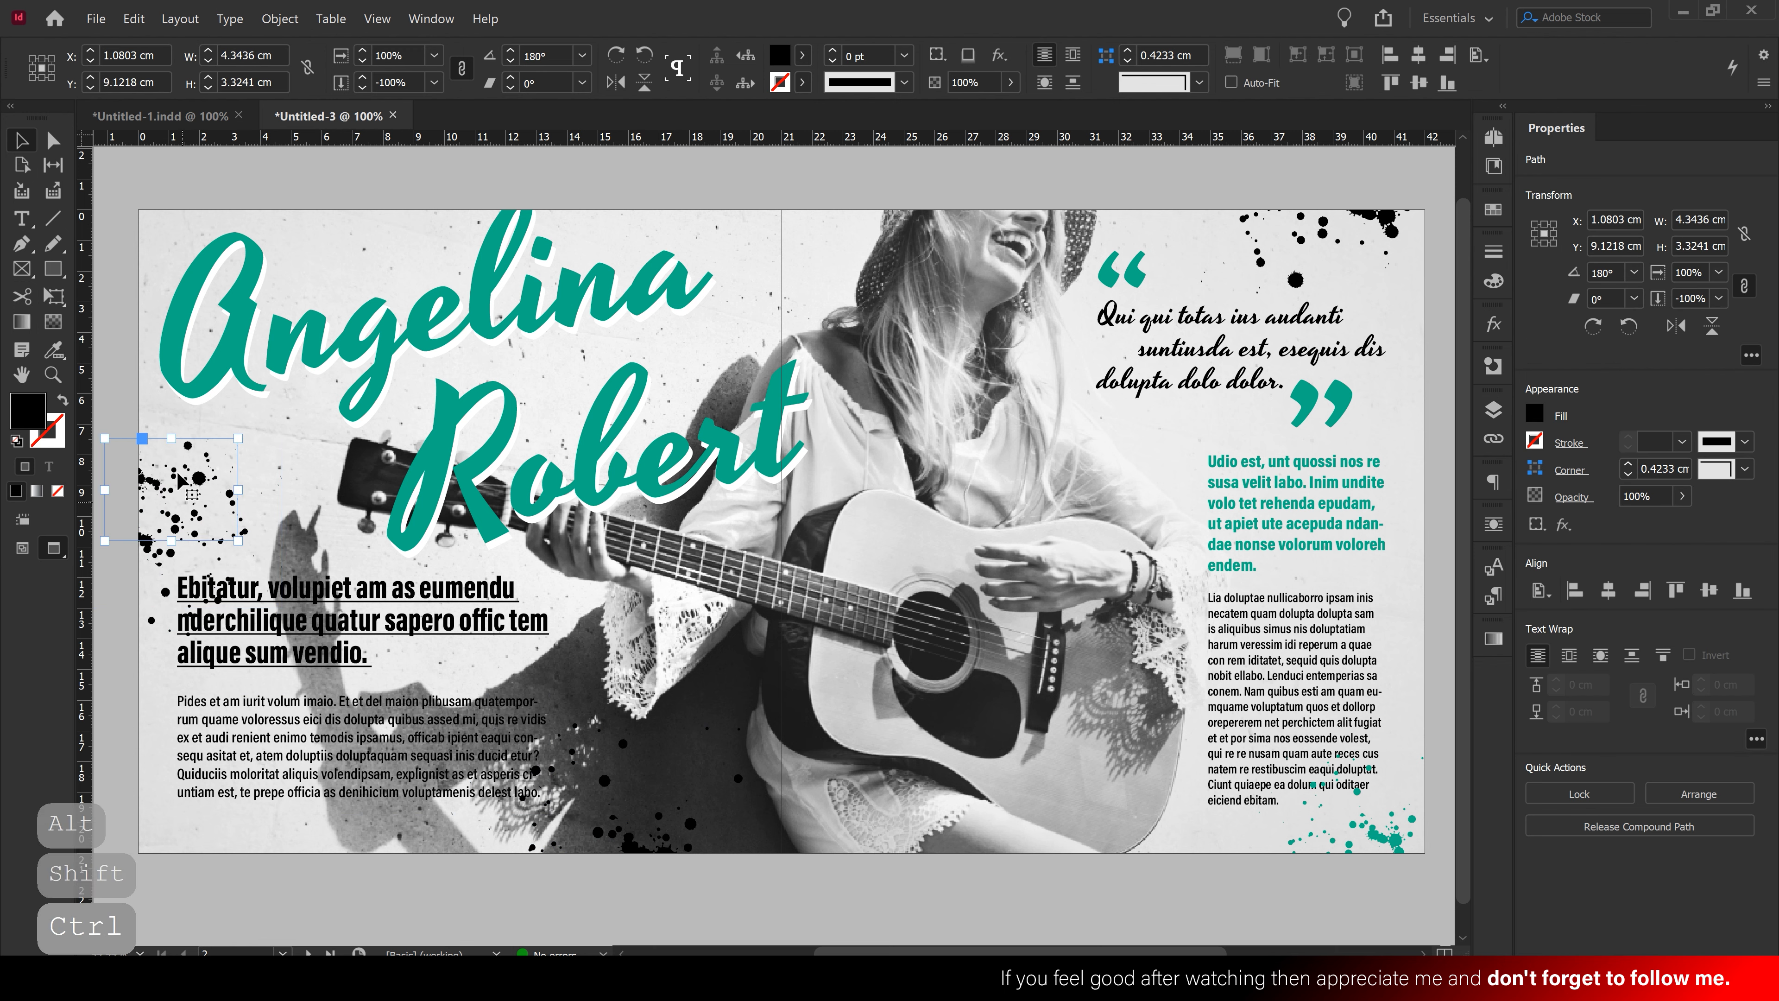
drag(157, 483, 155, 531)
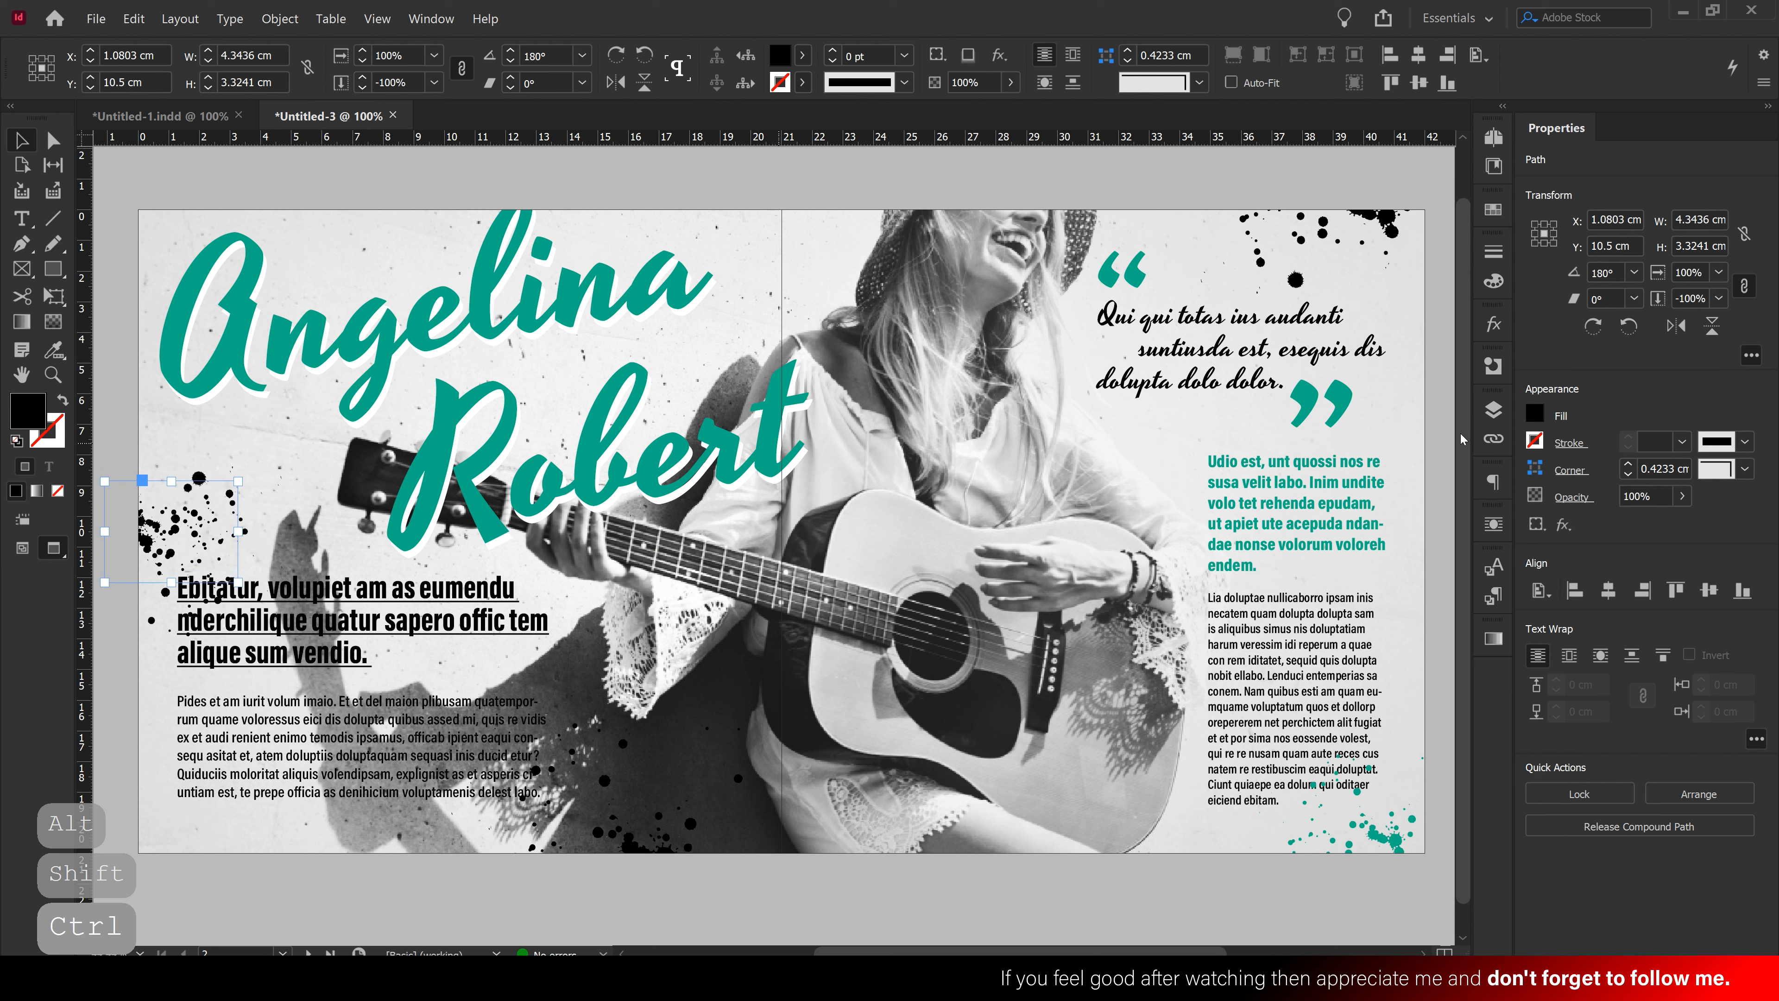
click(1675, 326)
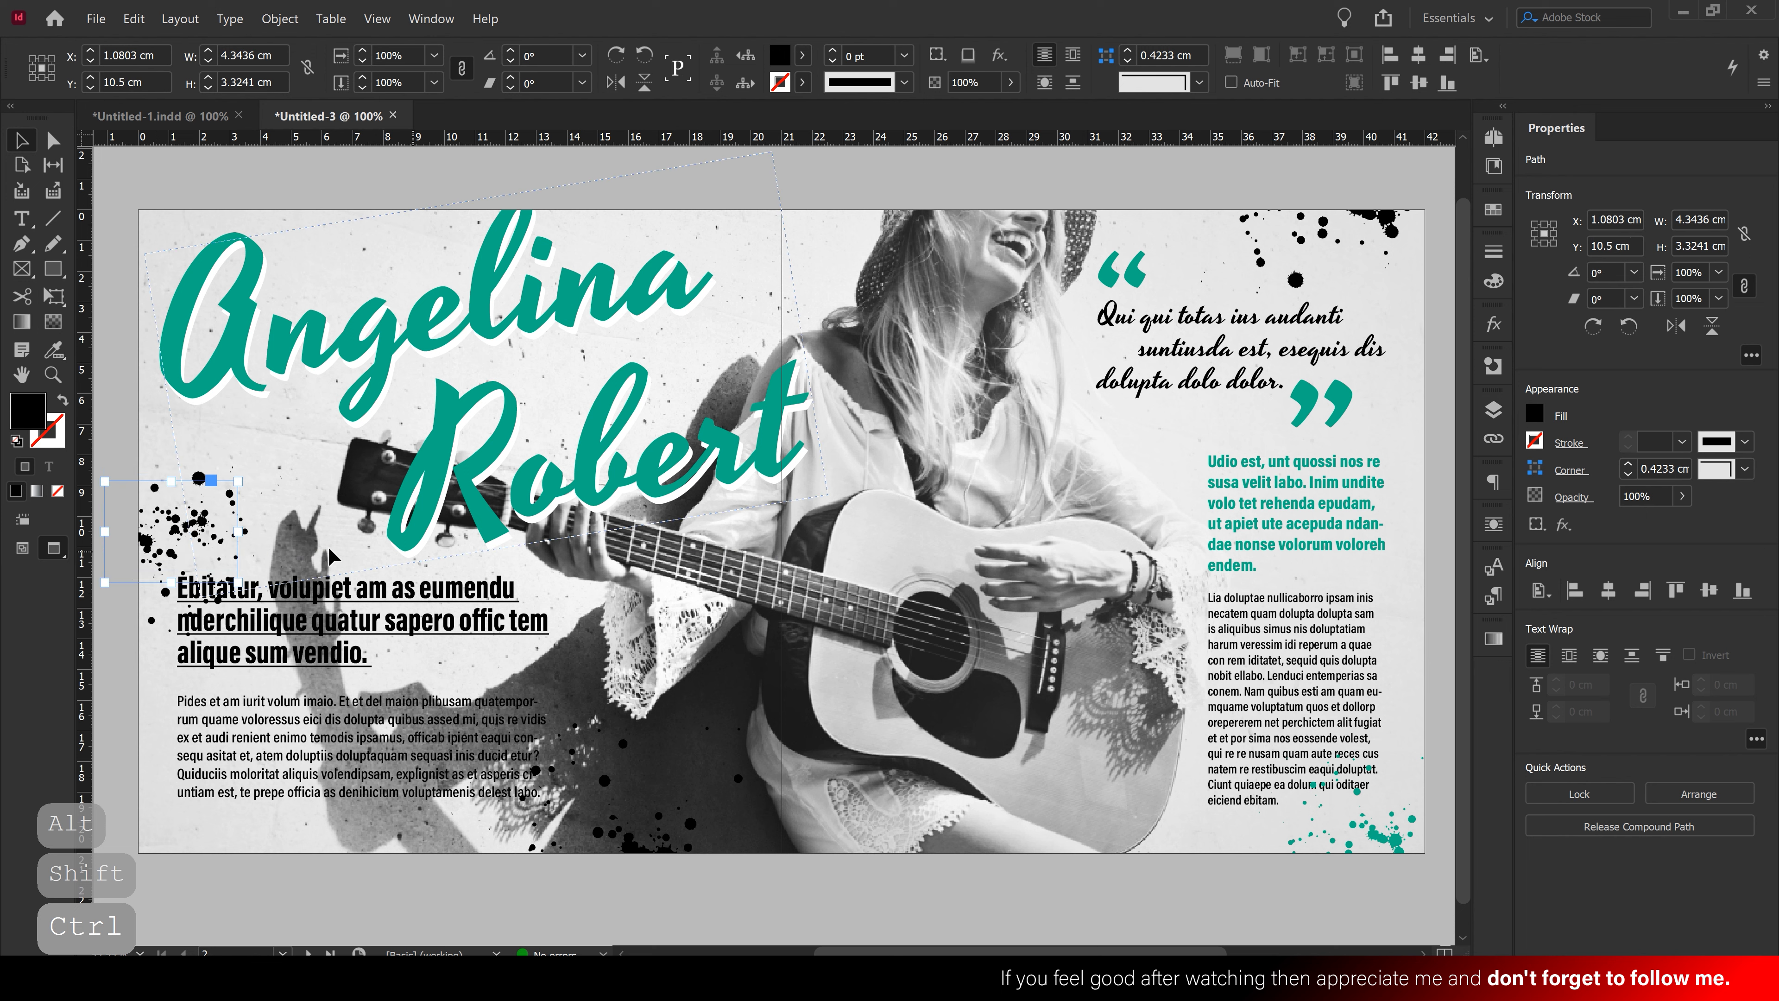
click(1711, 326)
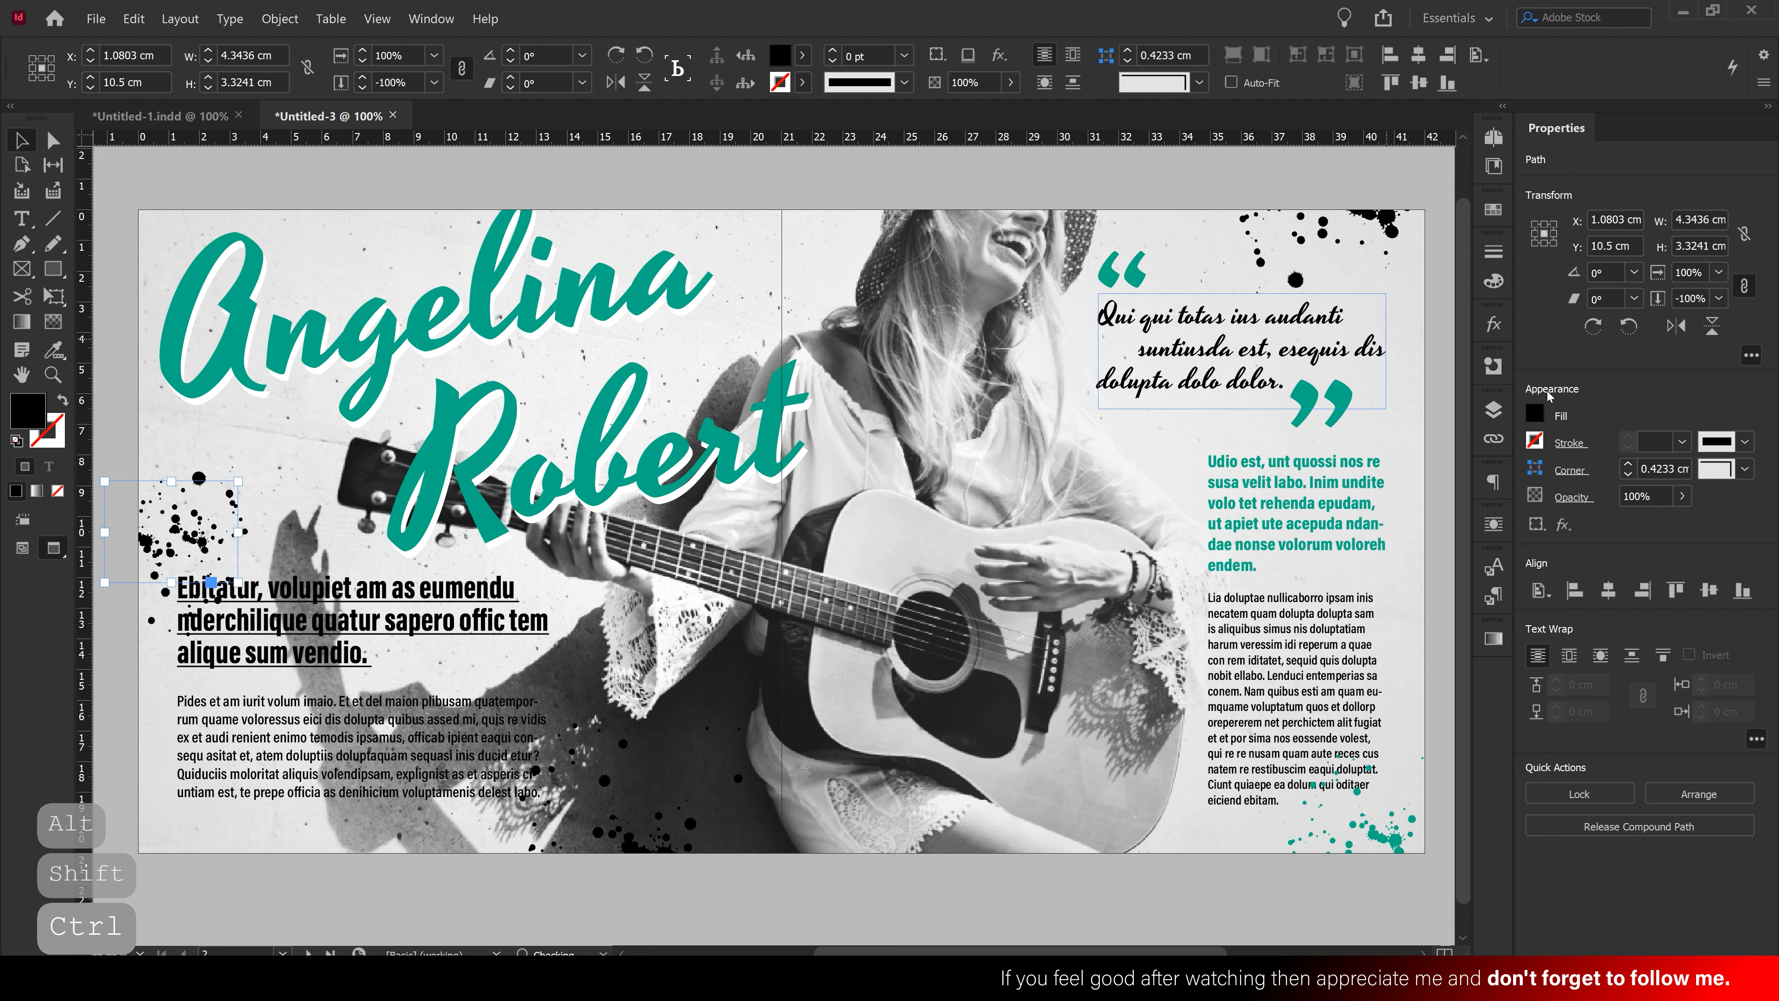
click(1533, 419)
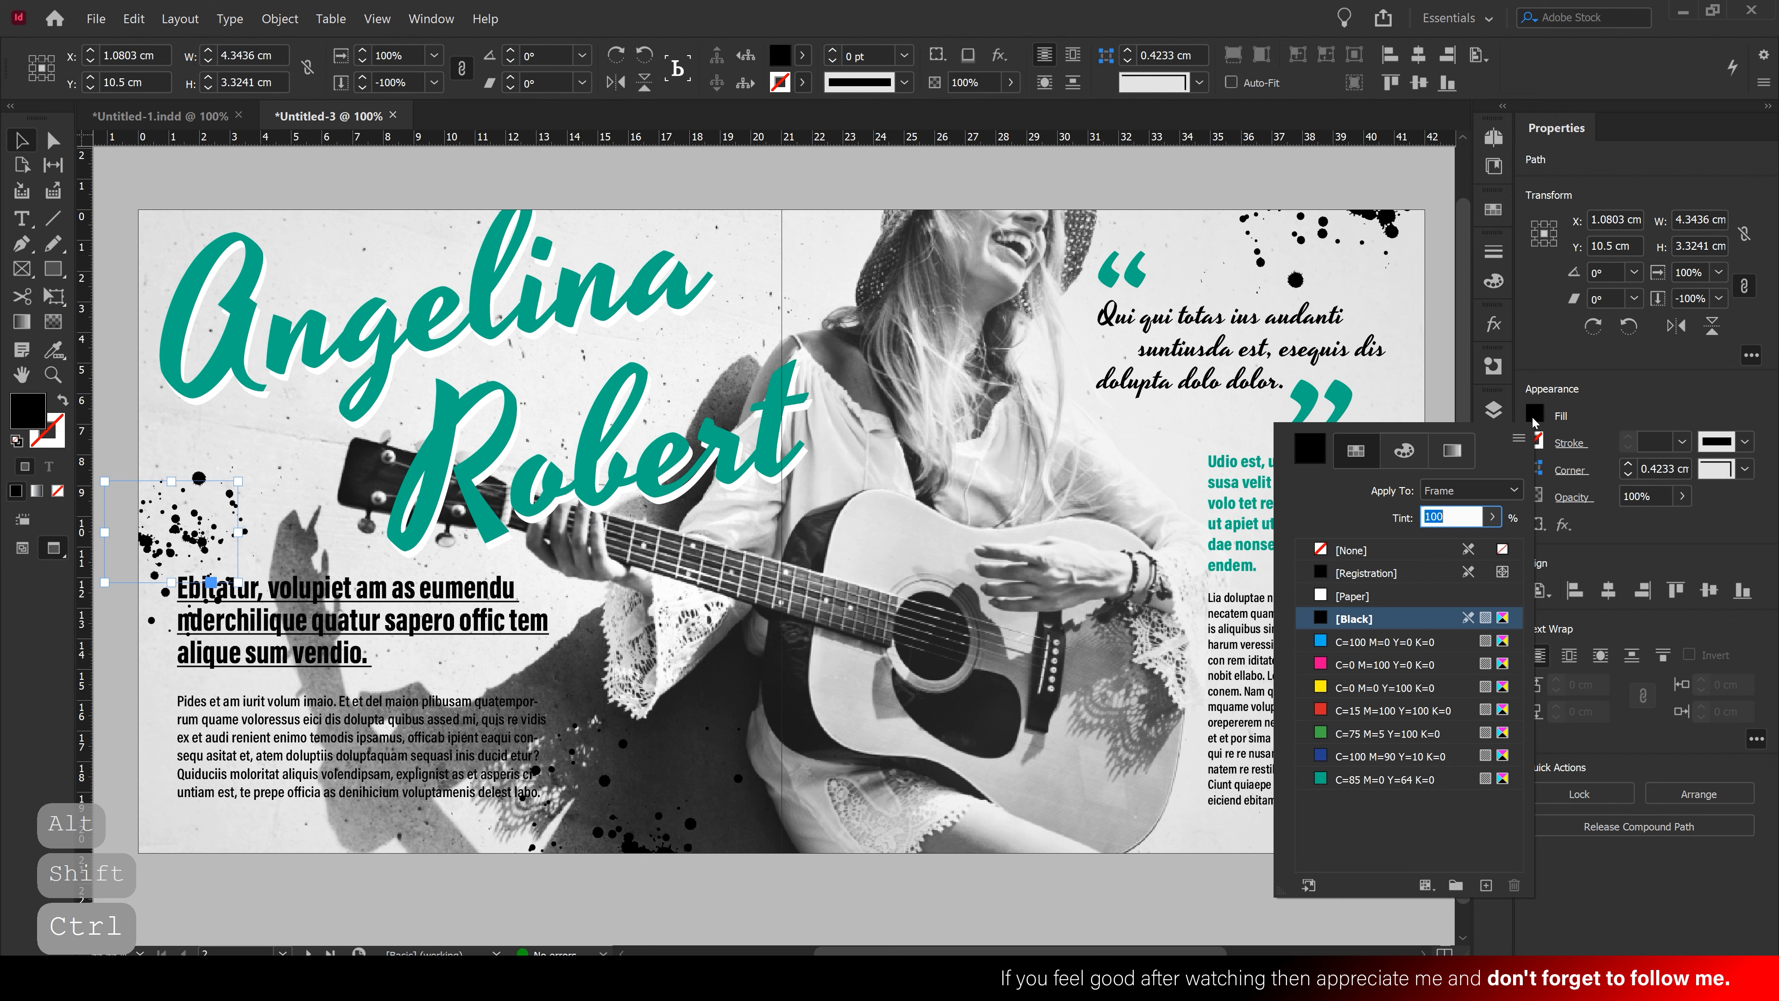
click(1351, 595)
drag(200, 549, 173, 512)
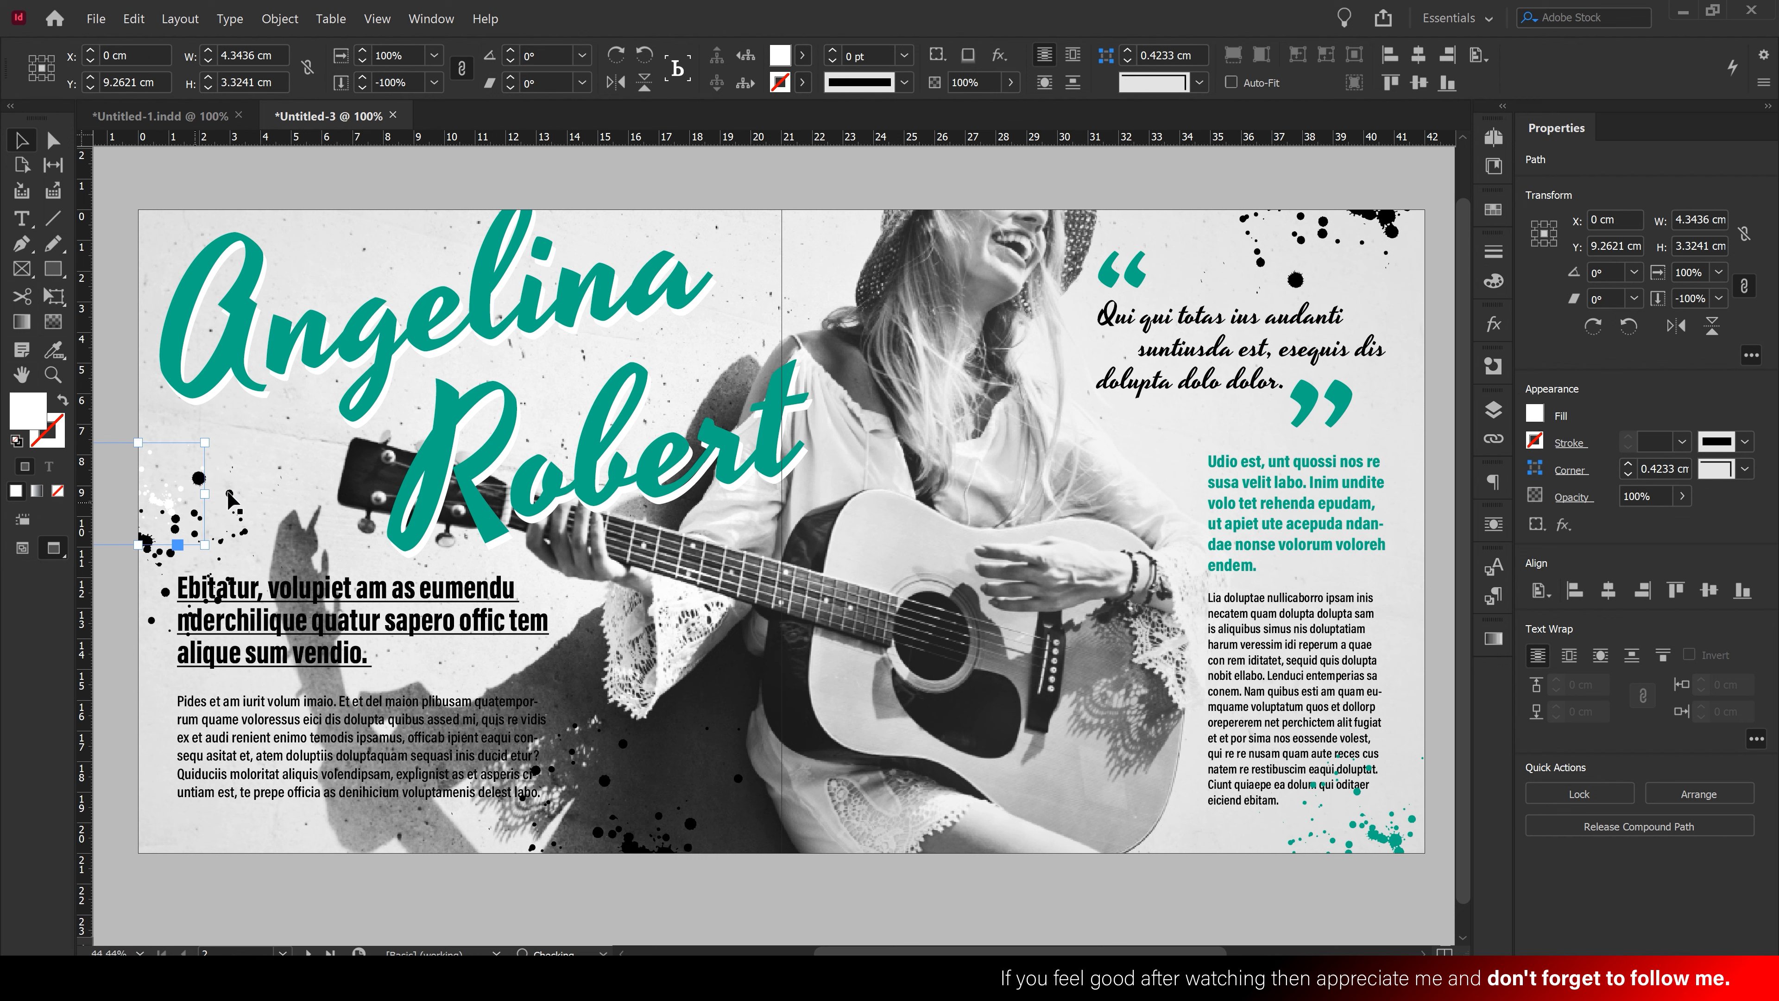
click(256, 471)
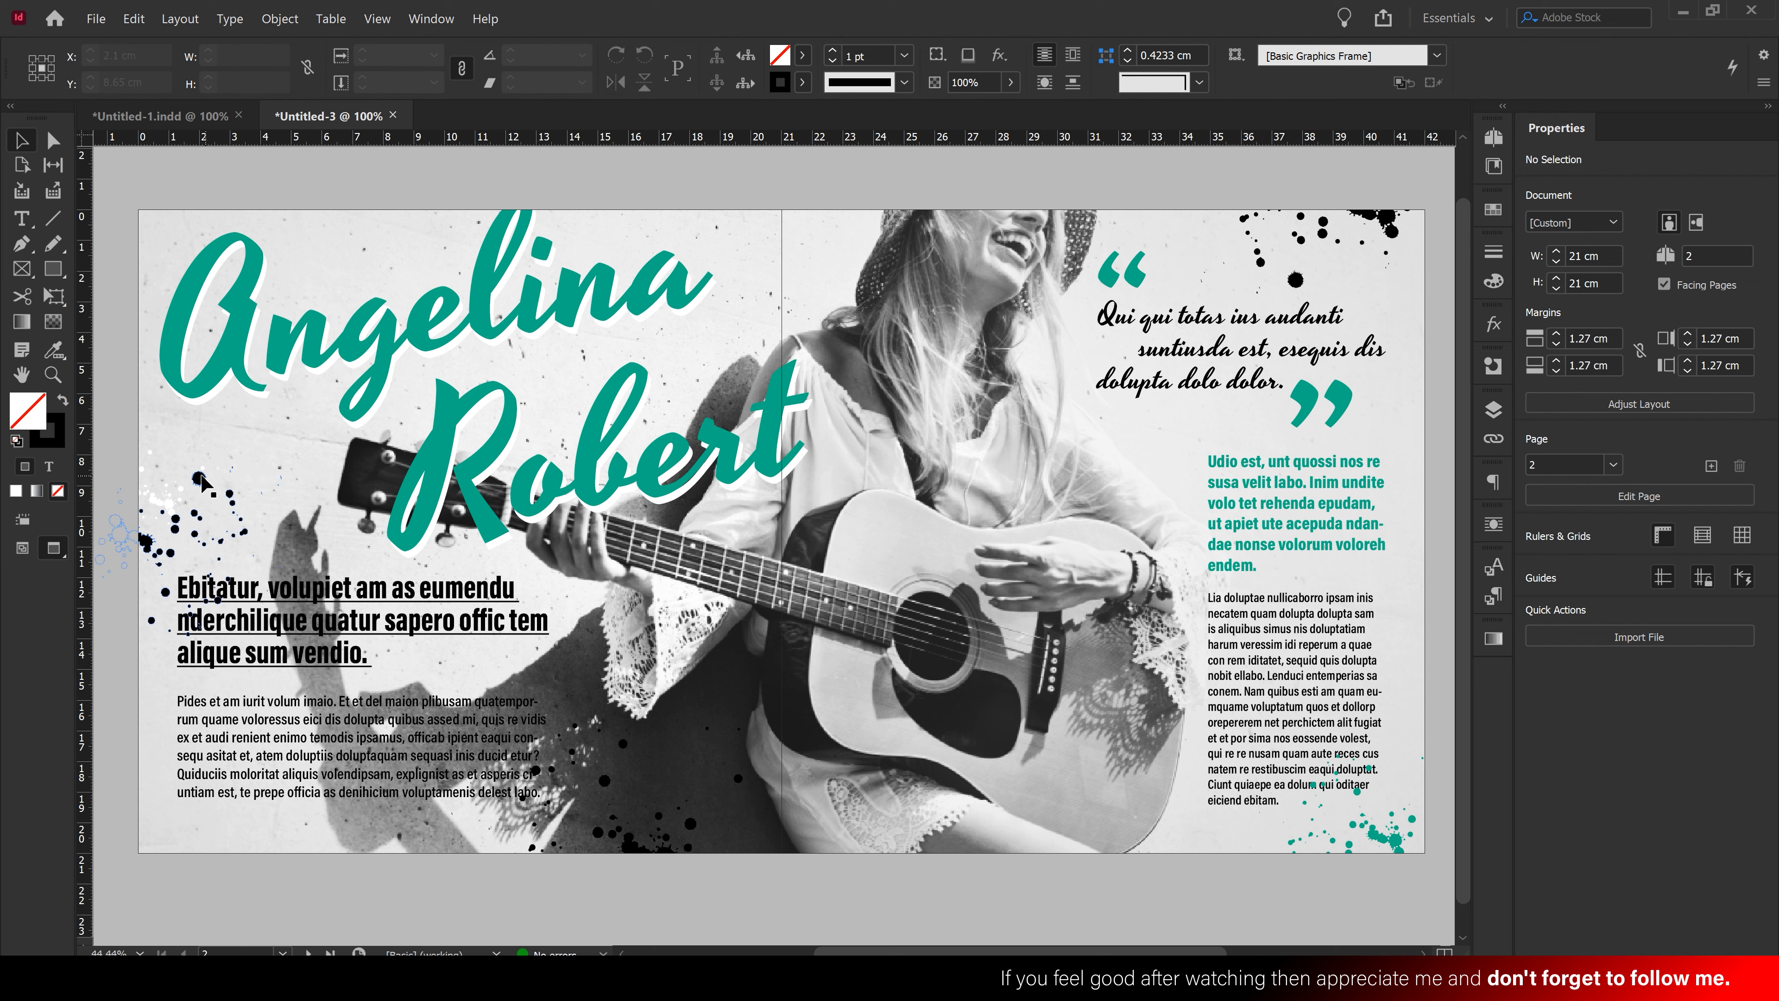
Enlarge the left black splatter proportionally and align it to X 1.27 cm
click(200, 479)
drag(336, 547, 337, 550)
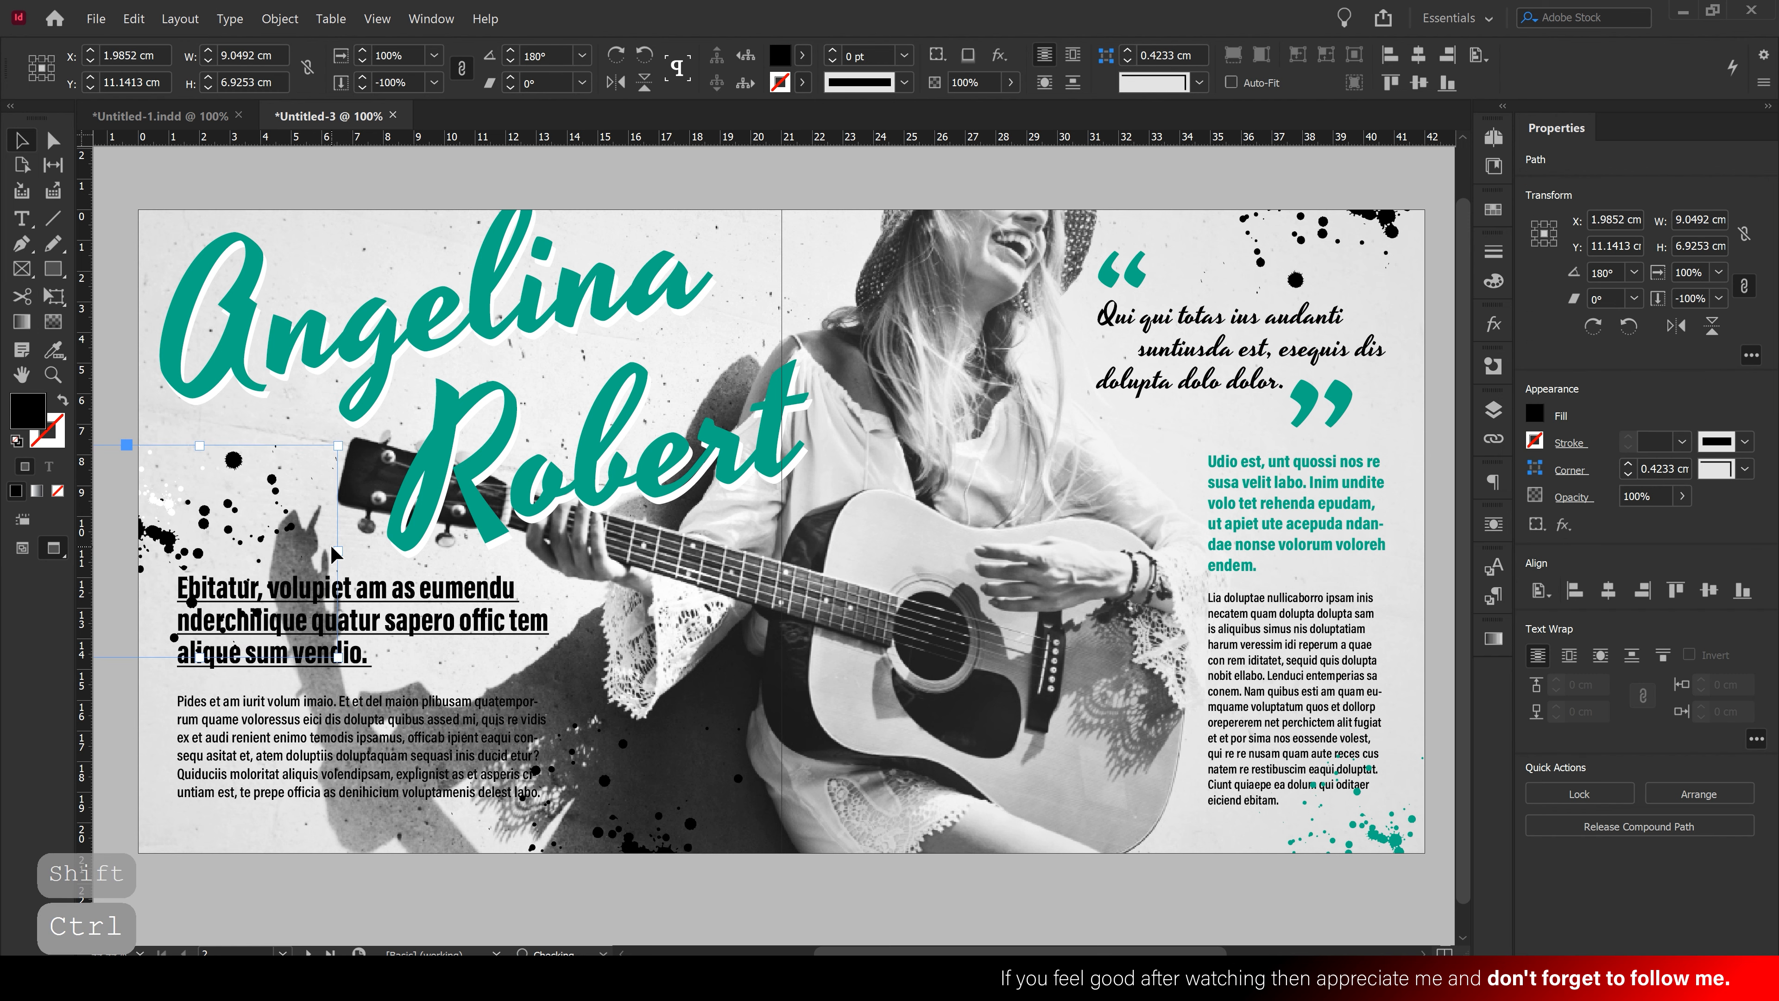
drag(177, 543, 154, 543)
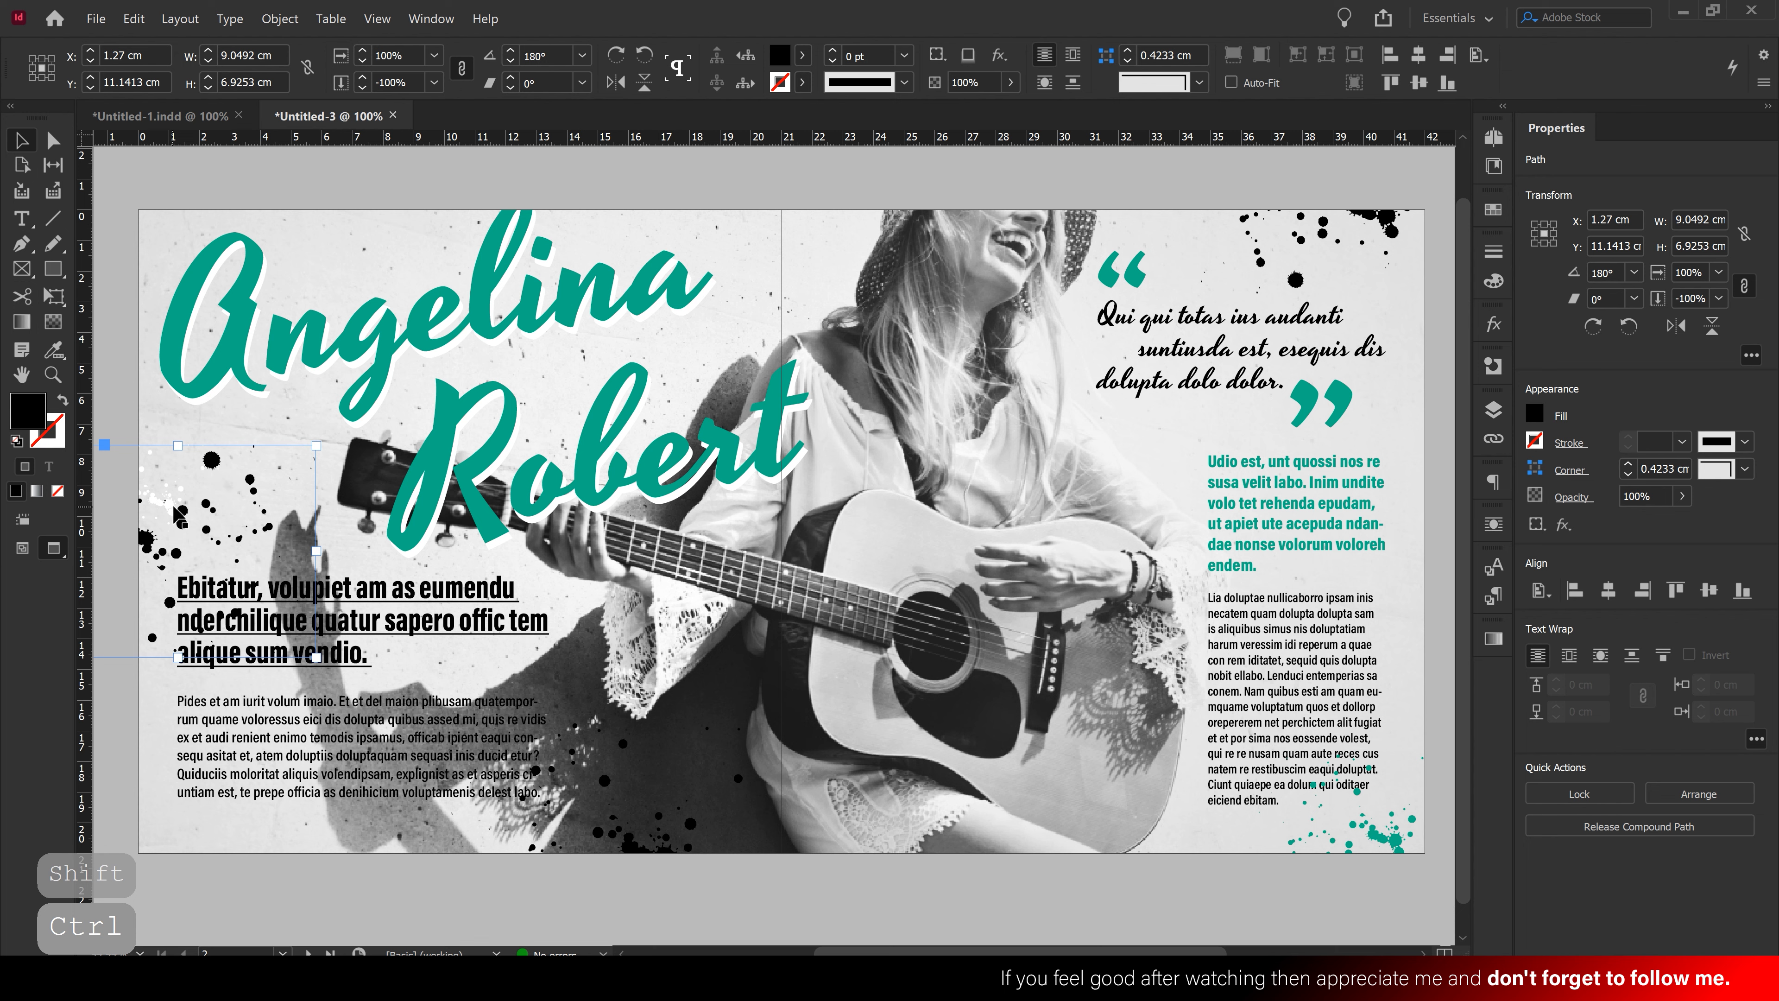
Scale the white splatter up to 5.78 × 4.42 cm, rotate it -90°, and nudge it right
click(171, 490)
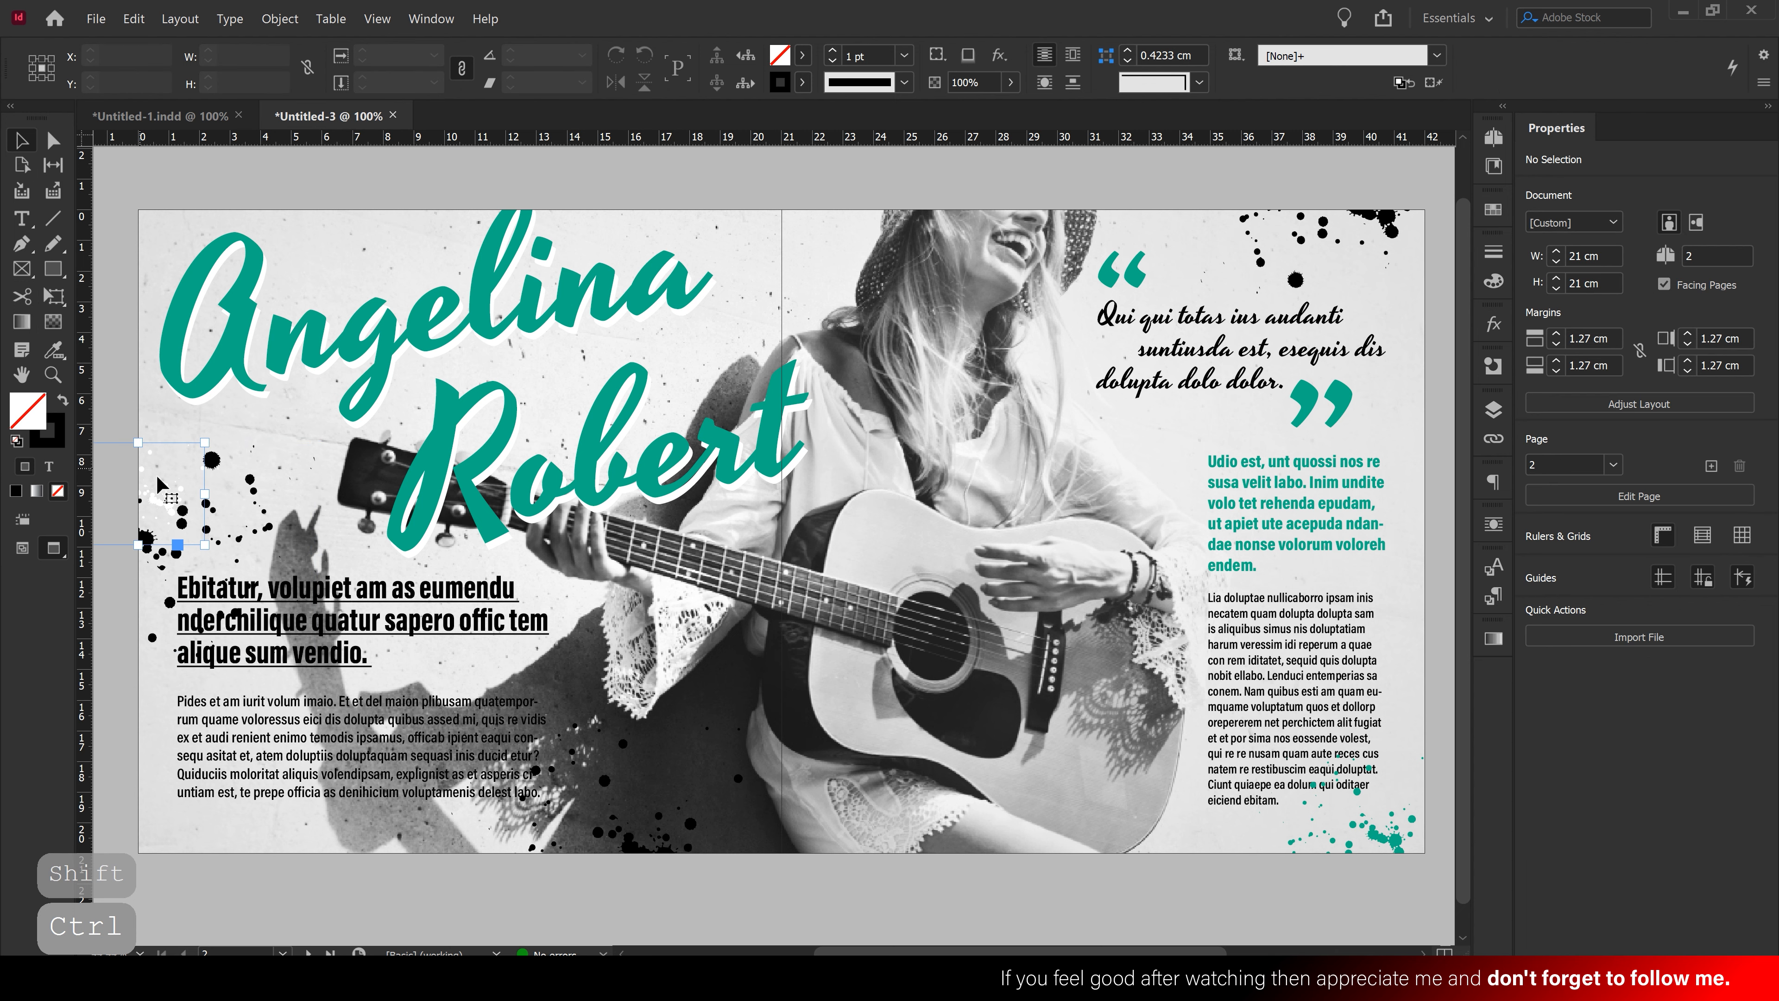
mouse_move(204, 492)
mouse_down()
mouse_move(329, 490)
mouse_move(184, 492)
mouse_up()
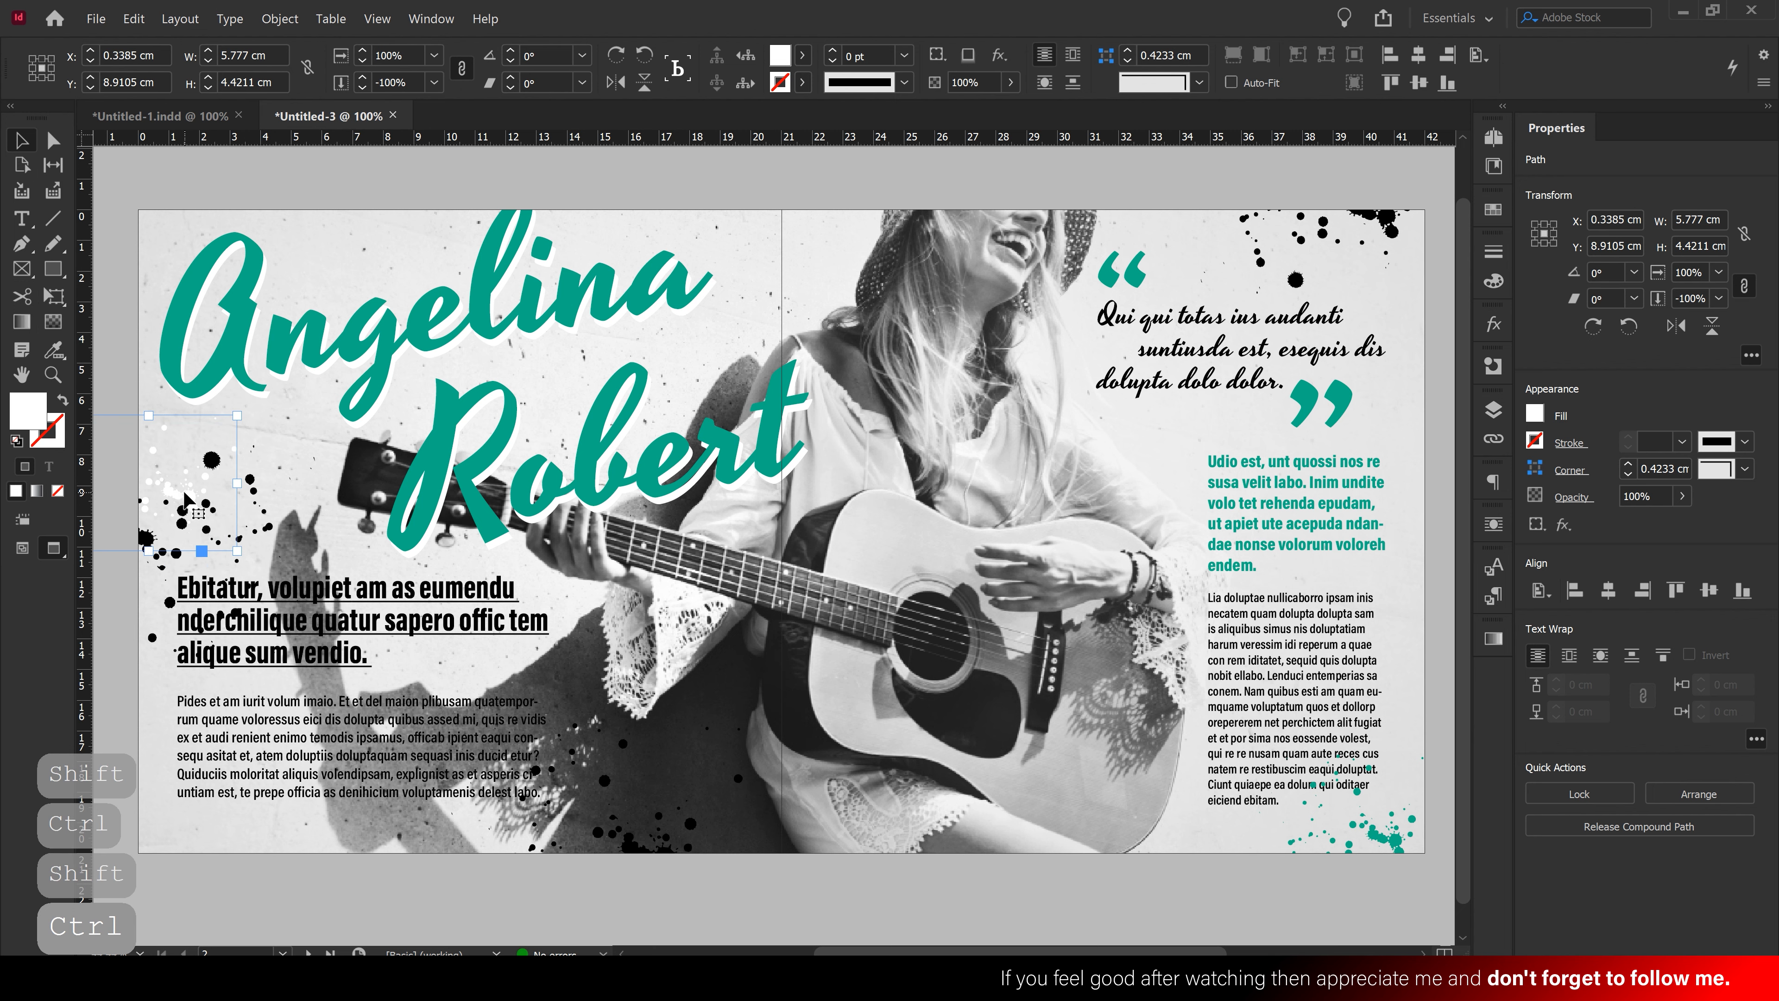
drag(249, 556, 108, 603)
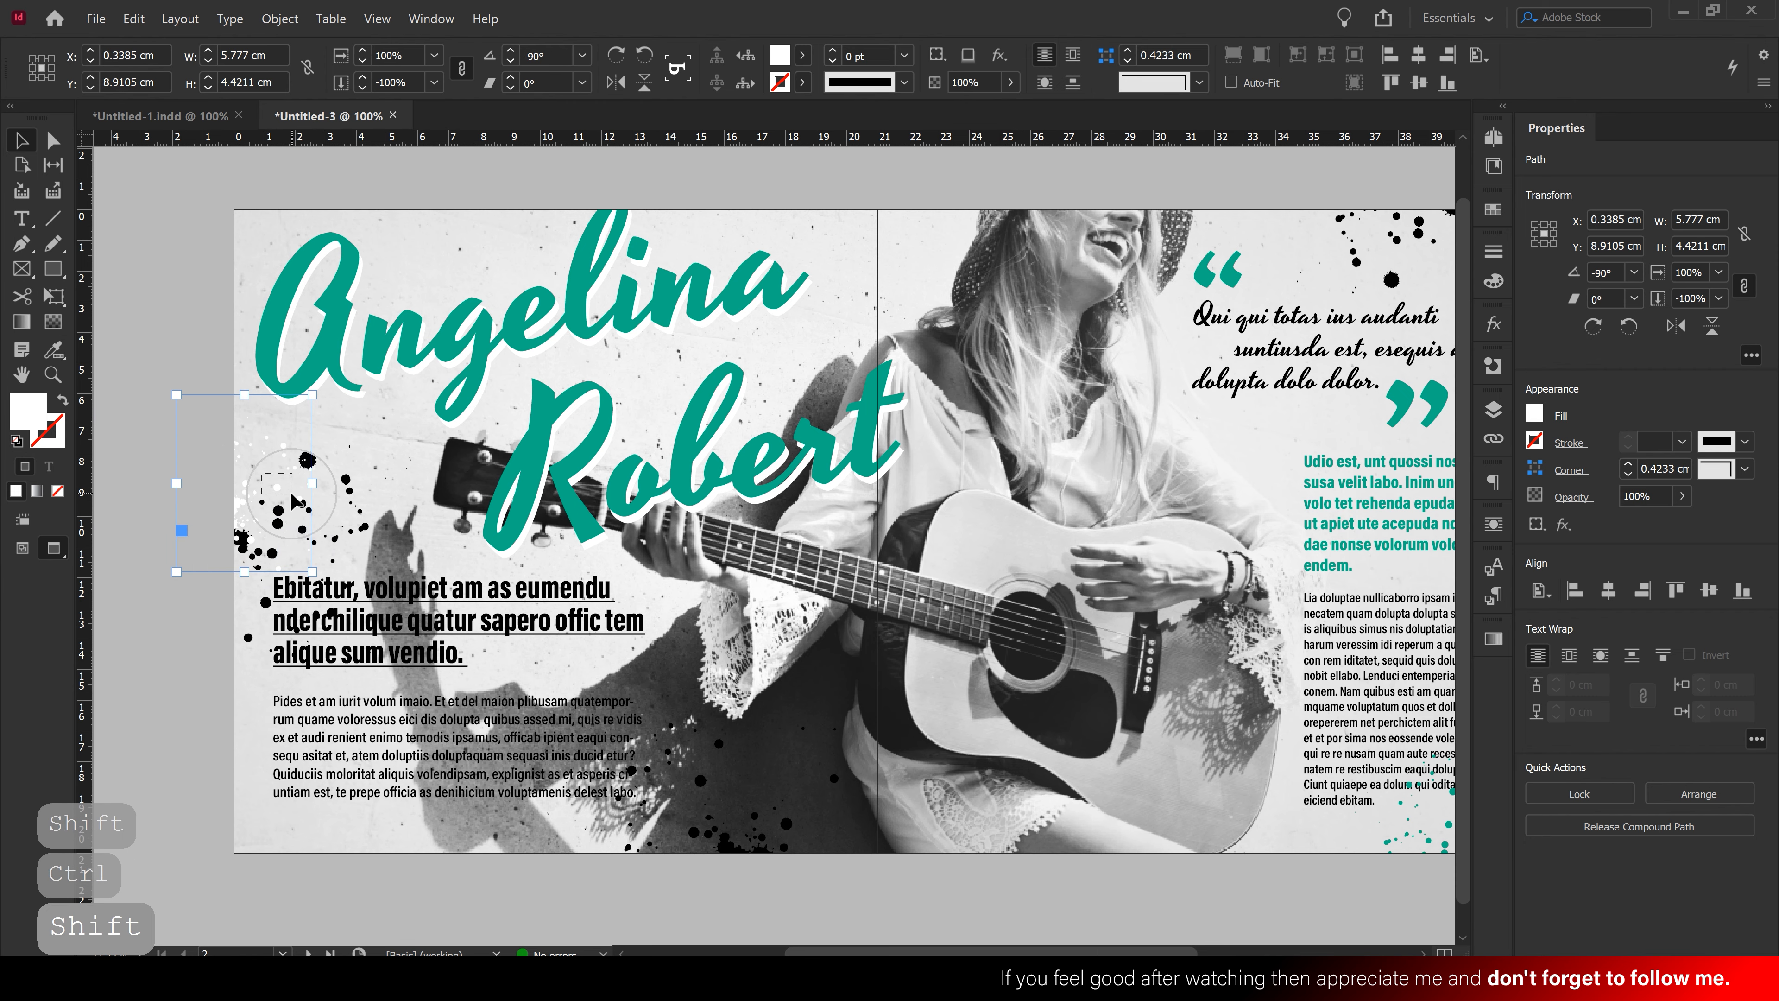
drag(241, 522, 247, 594)
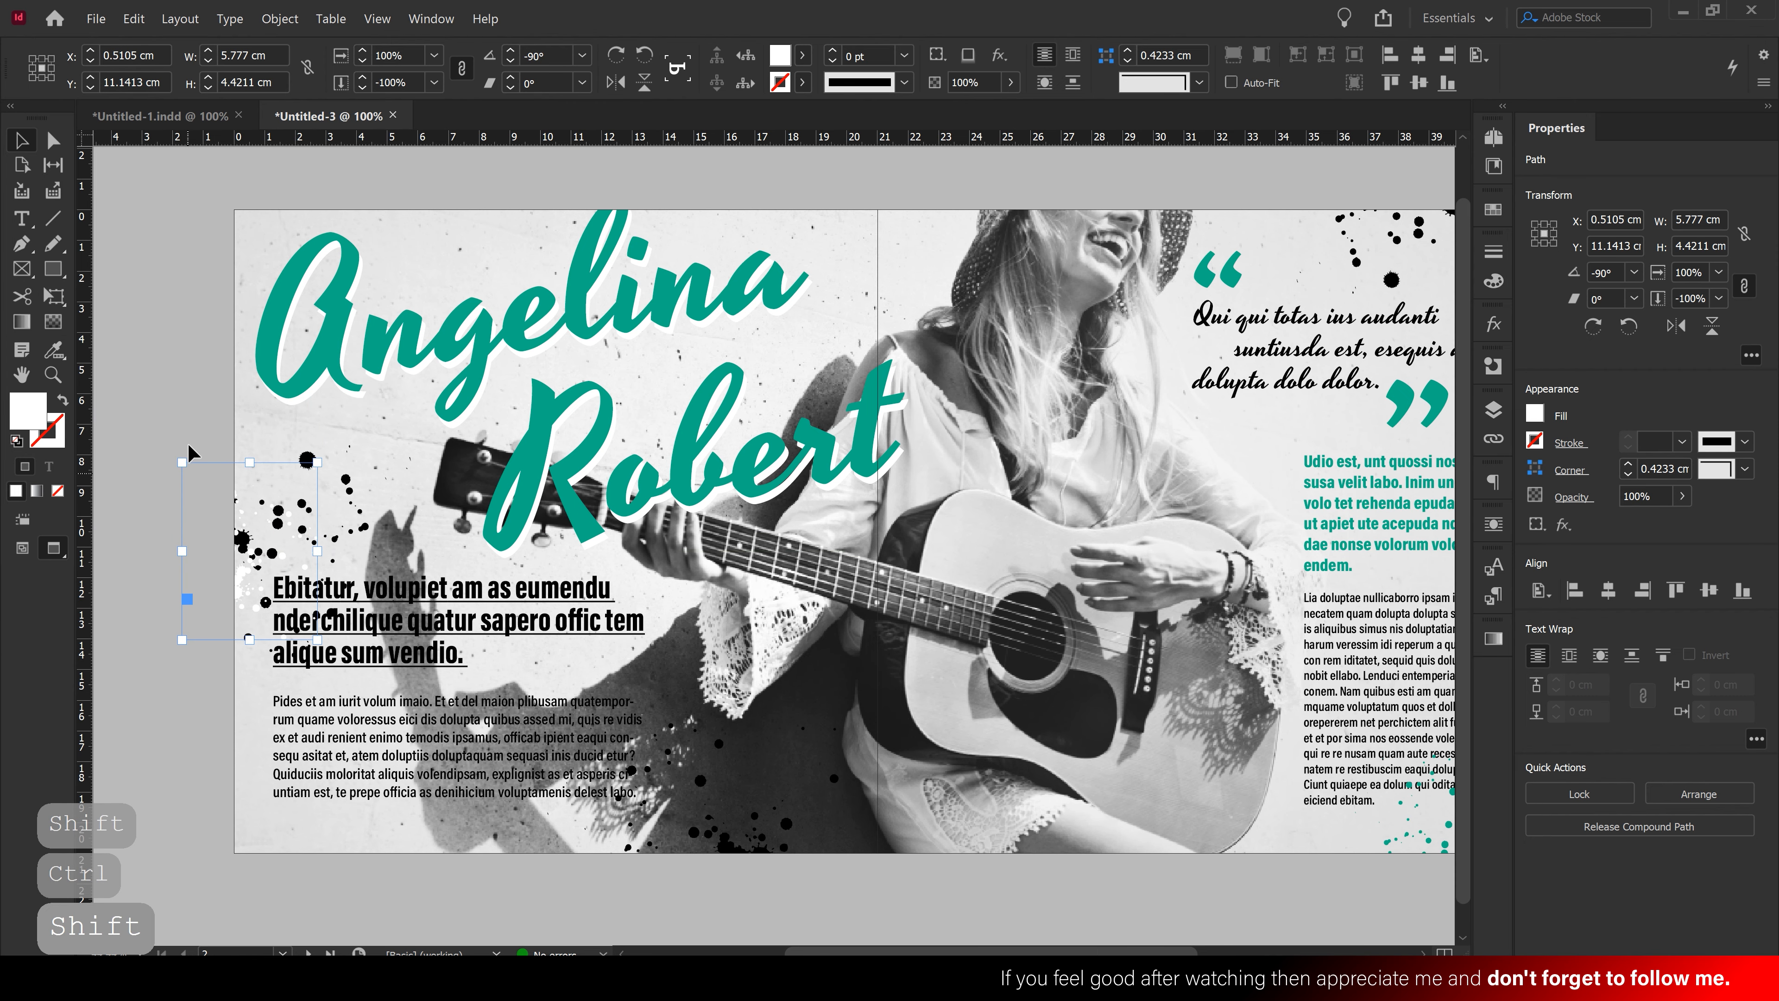
click(183, 405)
drag(661, 494, 557, 495)
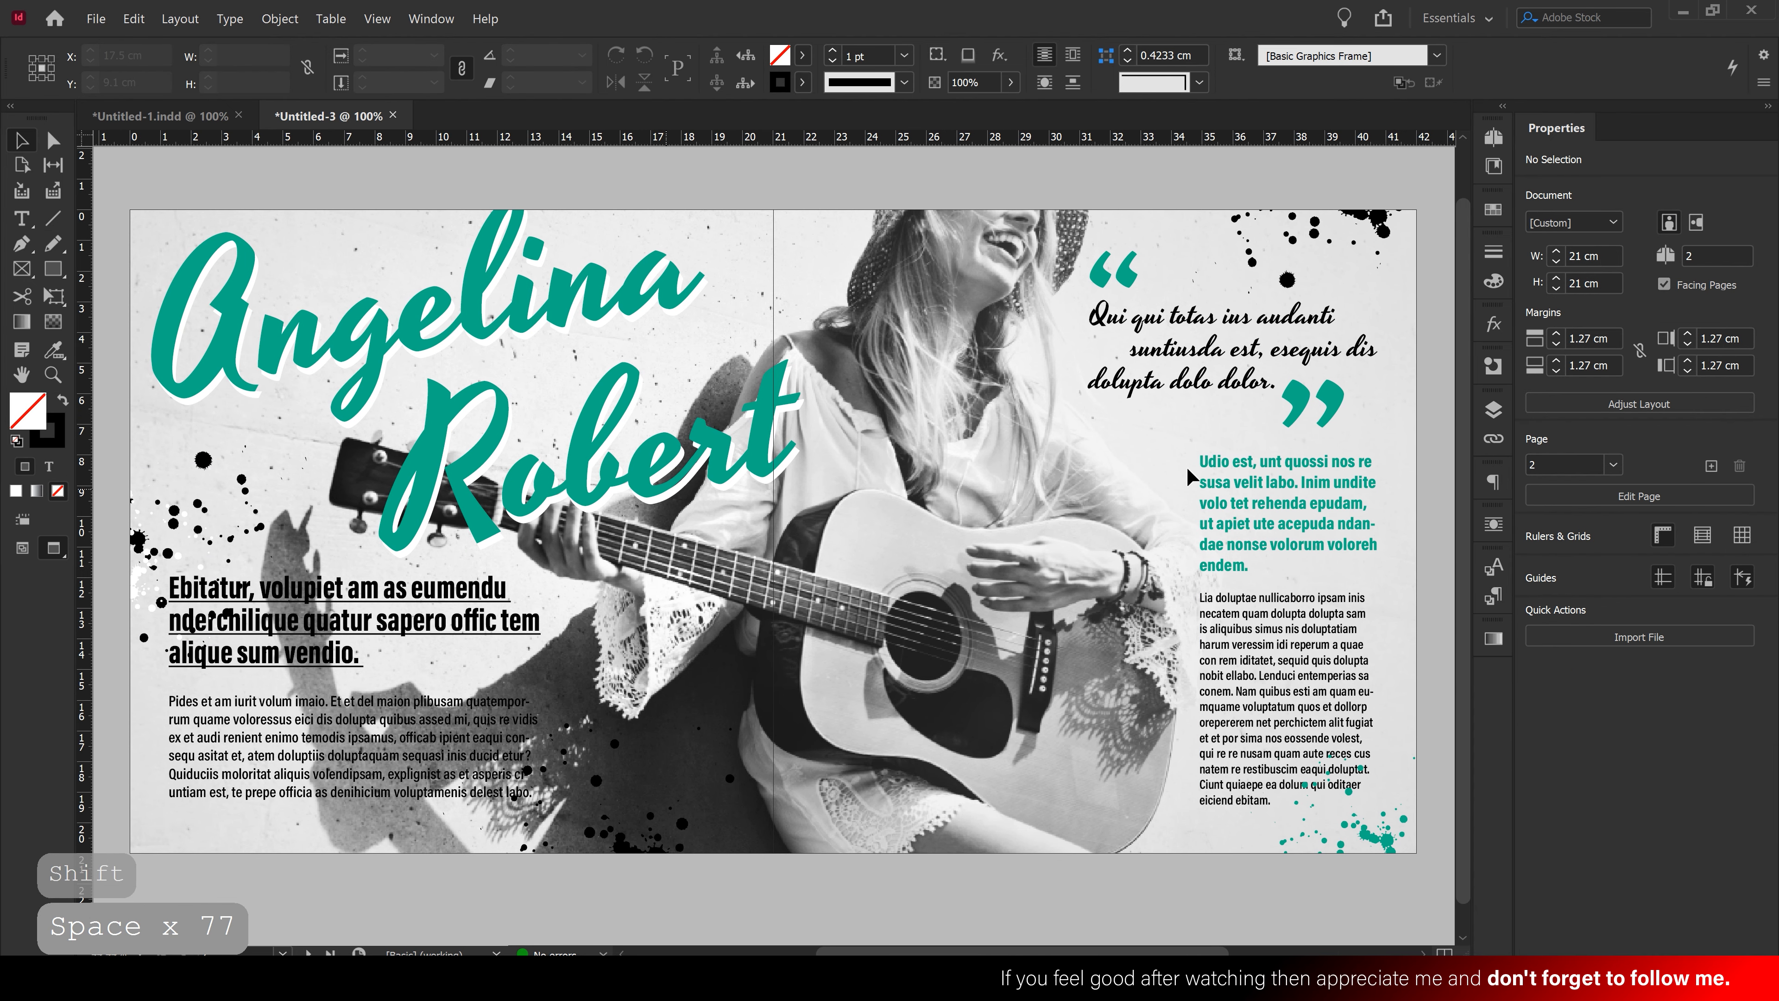